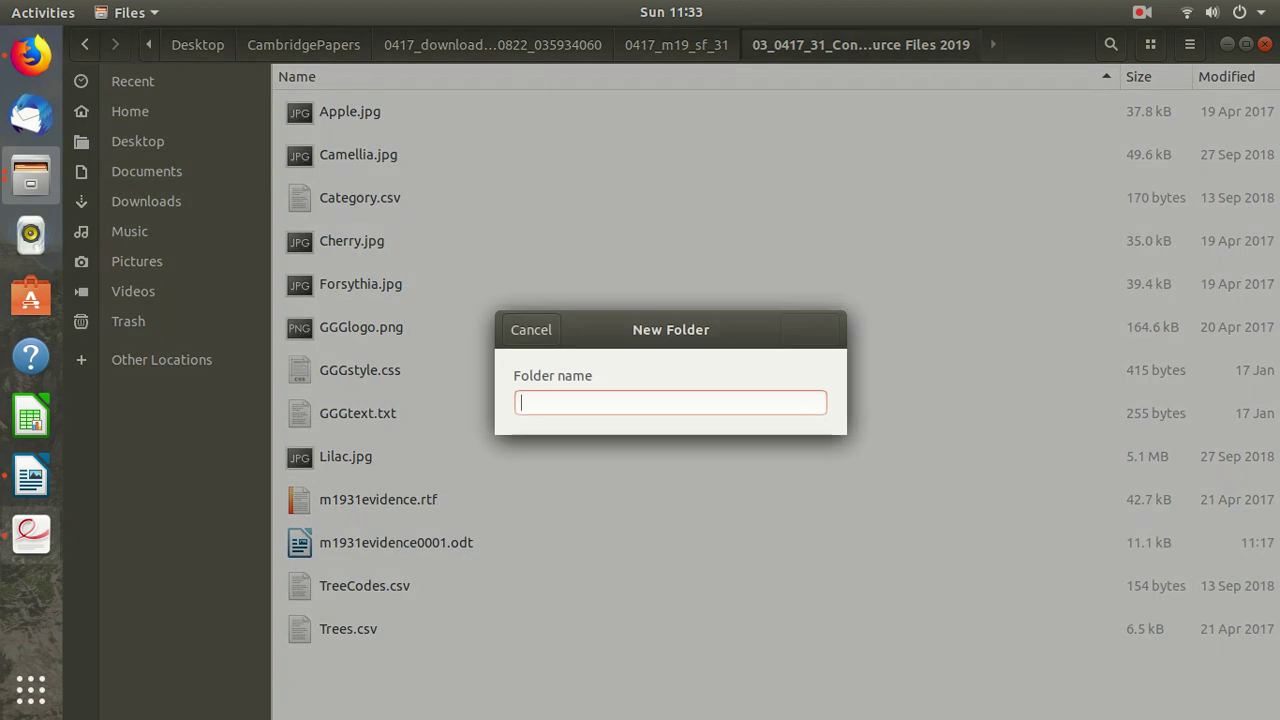
Check the required folder name in the question paper and create a folder named GGG_html in the source files directory
click(31, 535)
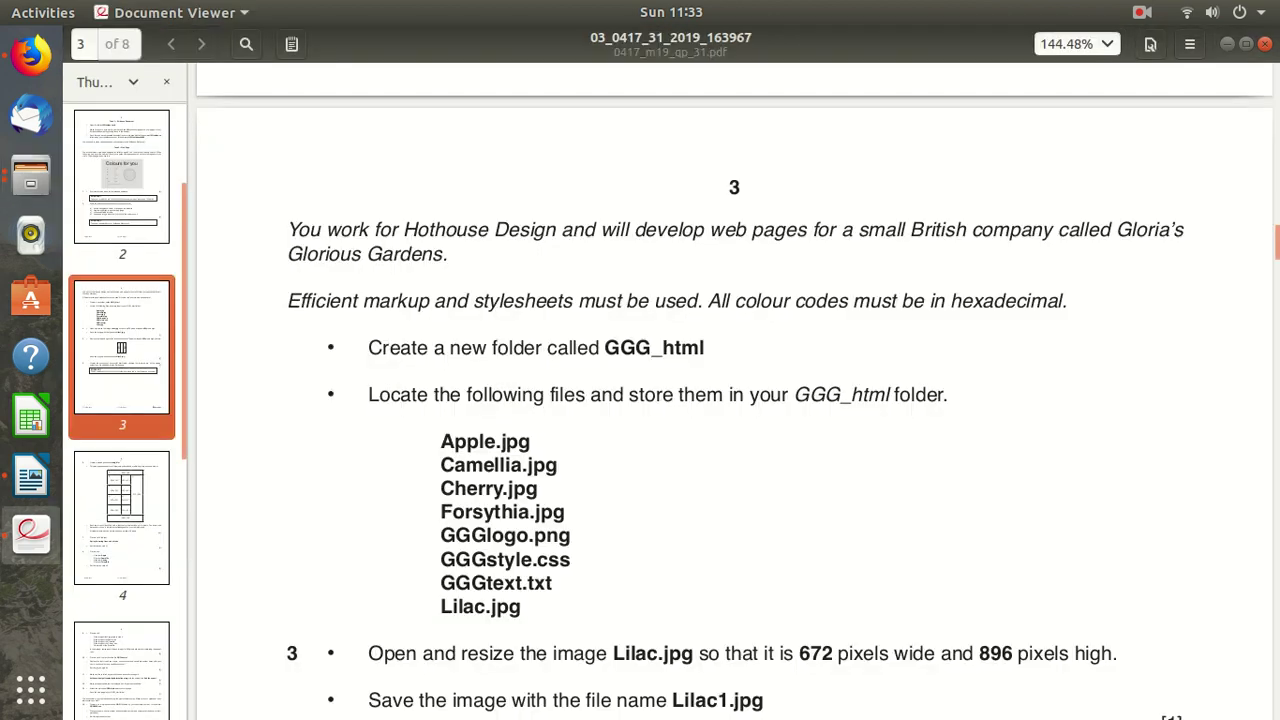
drag(706, 347, 602, 347)
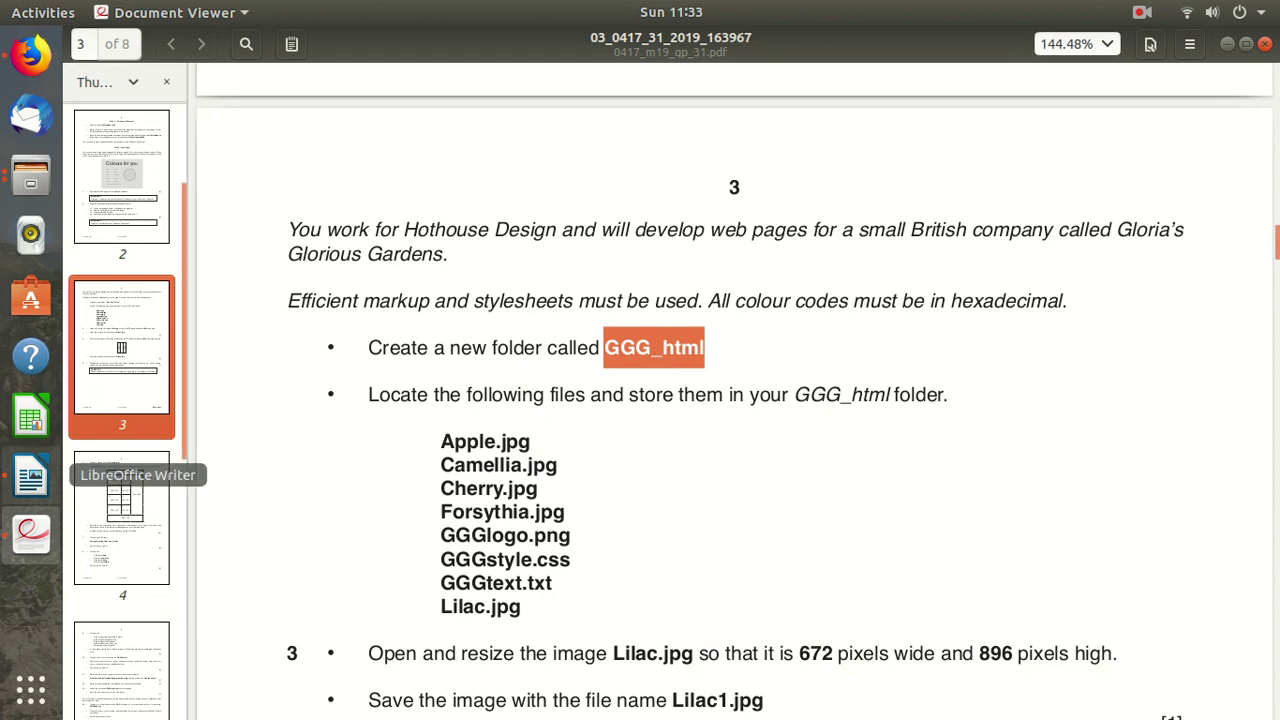
click(31, 177)
click(200, 268)
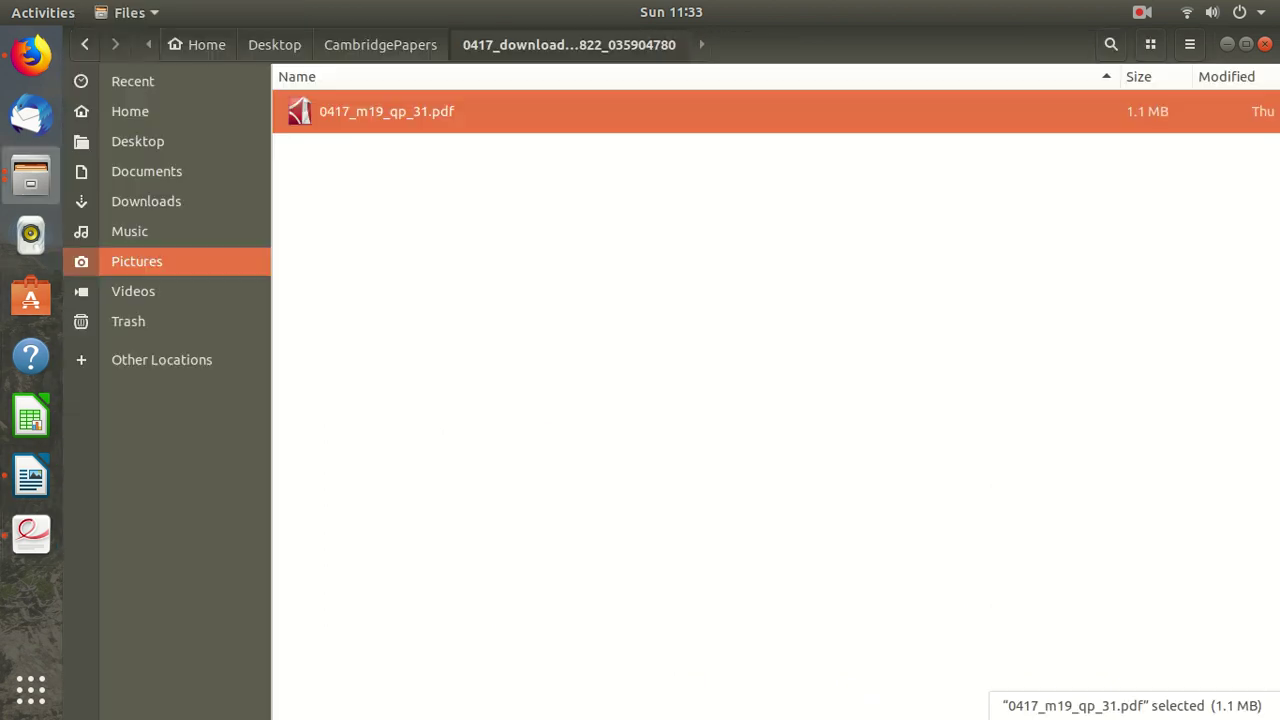
click(31, 177)
click(200, 111)
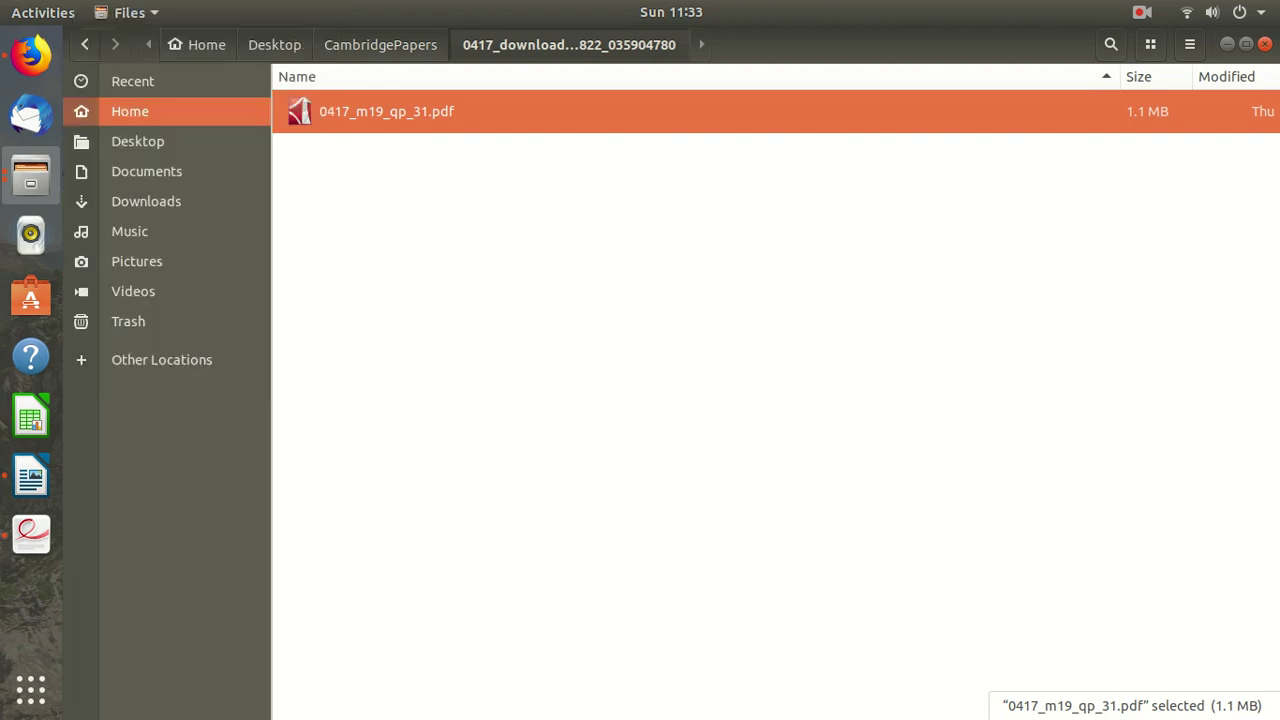
click(31, 177)
click(200, 285)
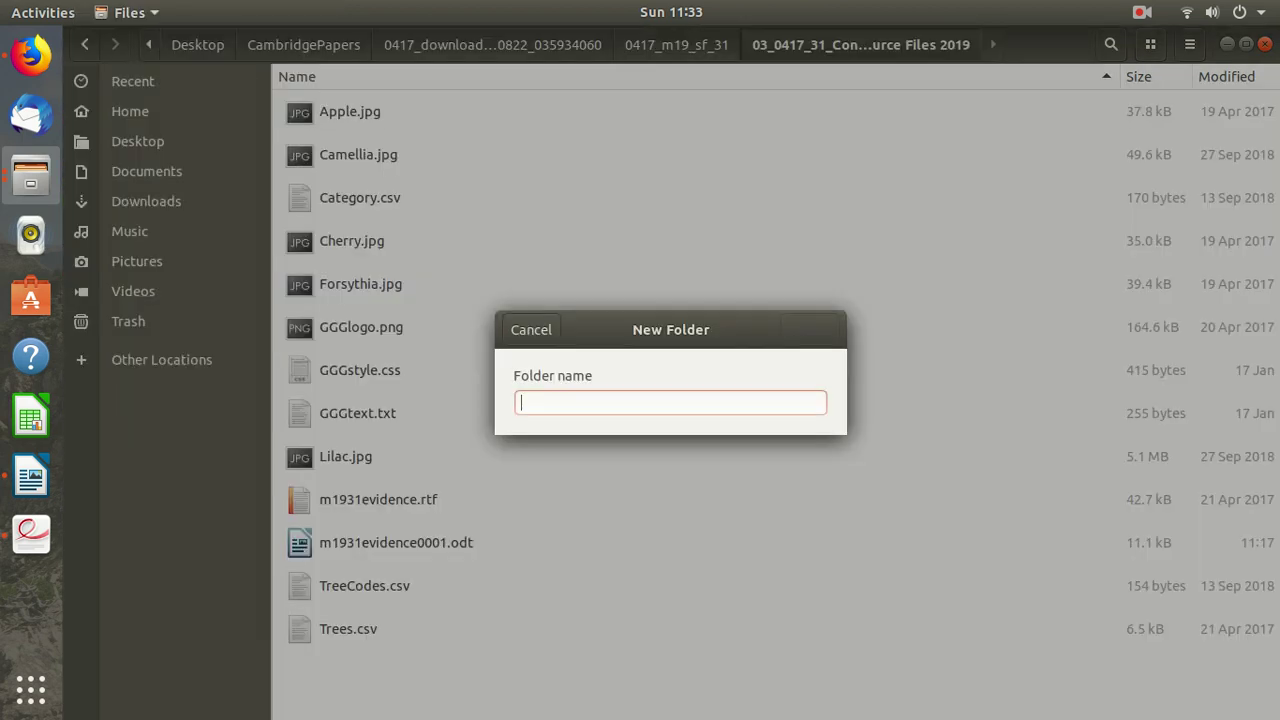
text(GGG_html)
key(Return)
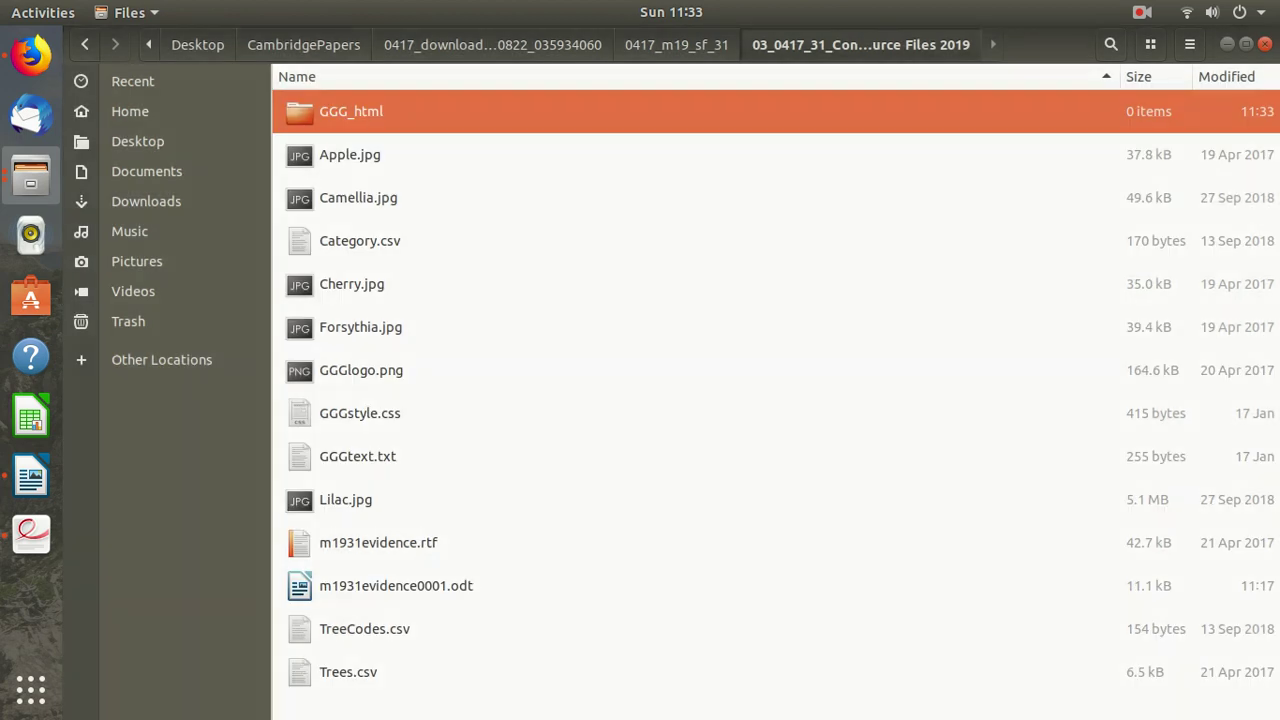
Consult the question paper's list of files for the GGG_html folder and select Apple.jpg and Camellia.jpg in the source files directory
click(31, 535)
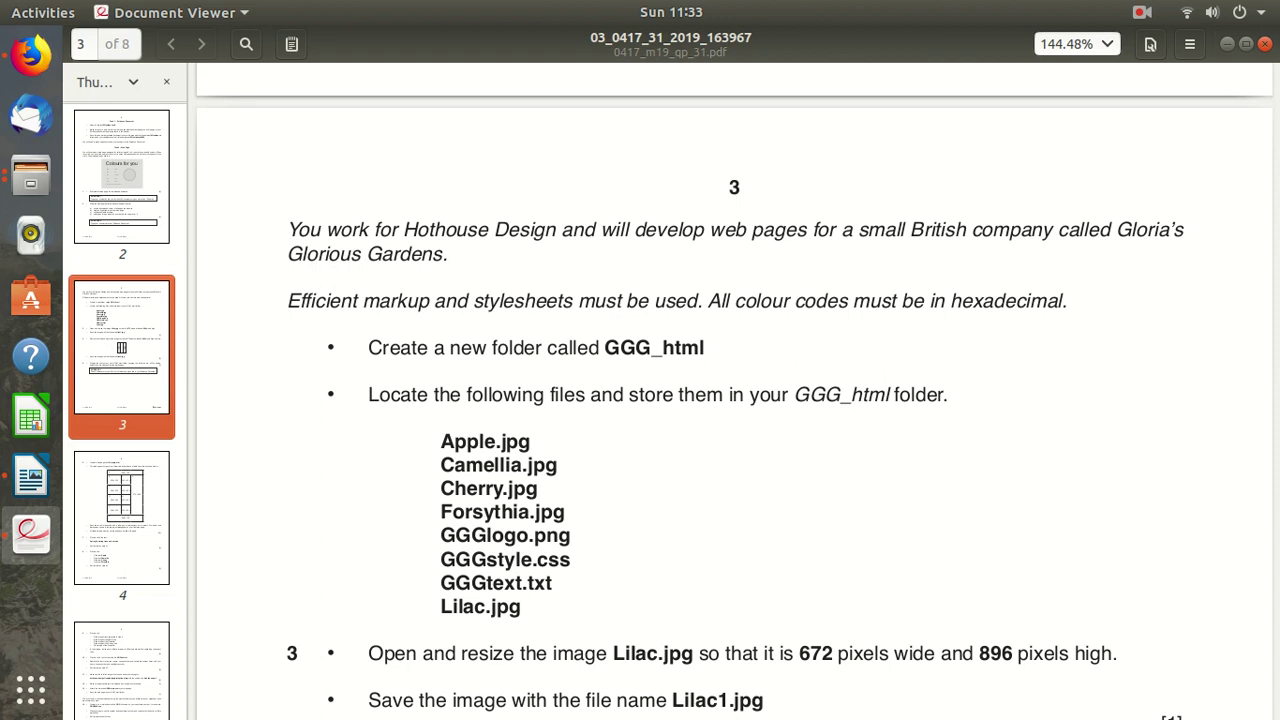
click(1142, 12)
click(1136, 94)
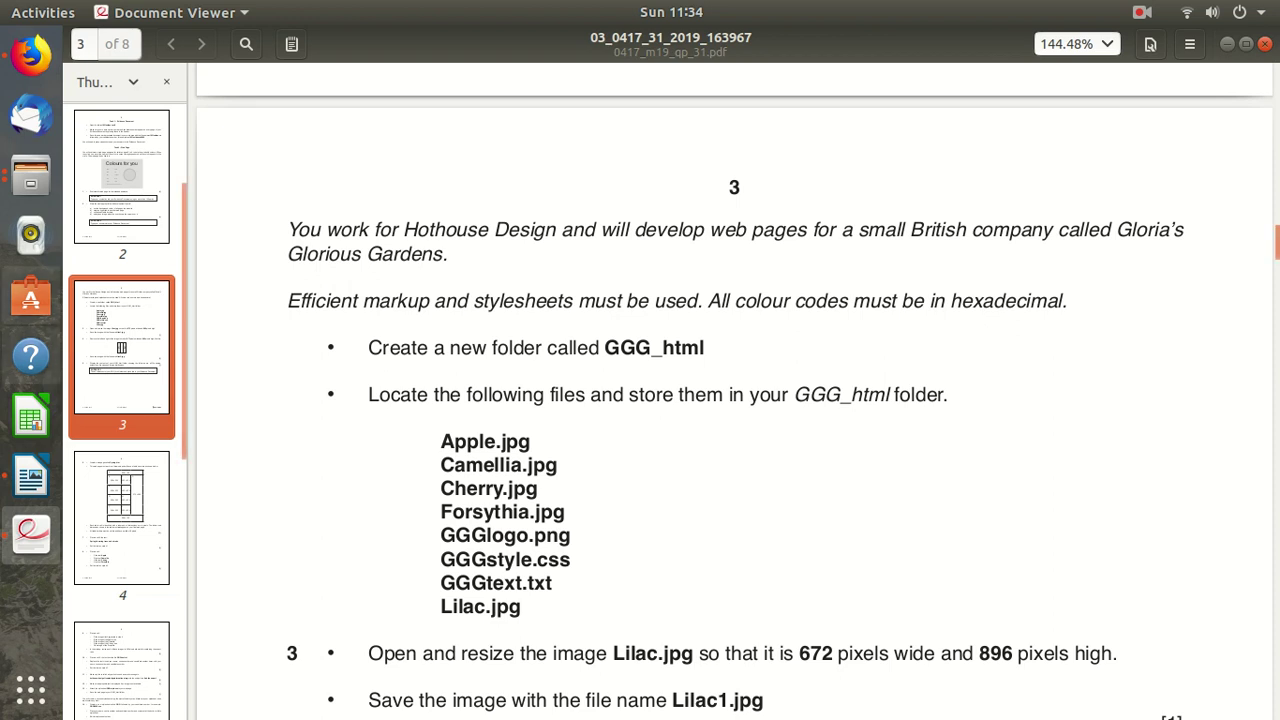
click(31, 175)
click(203, 115)
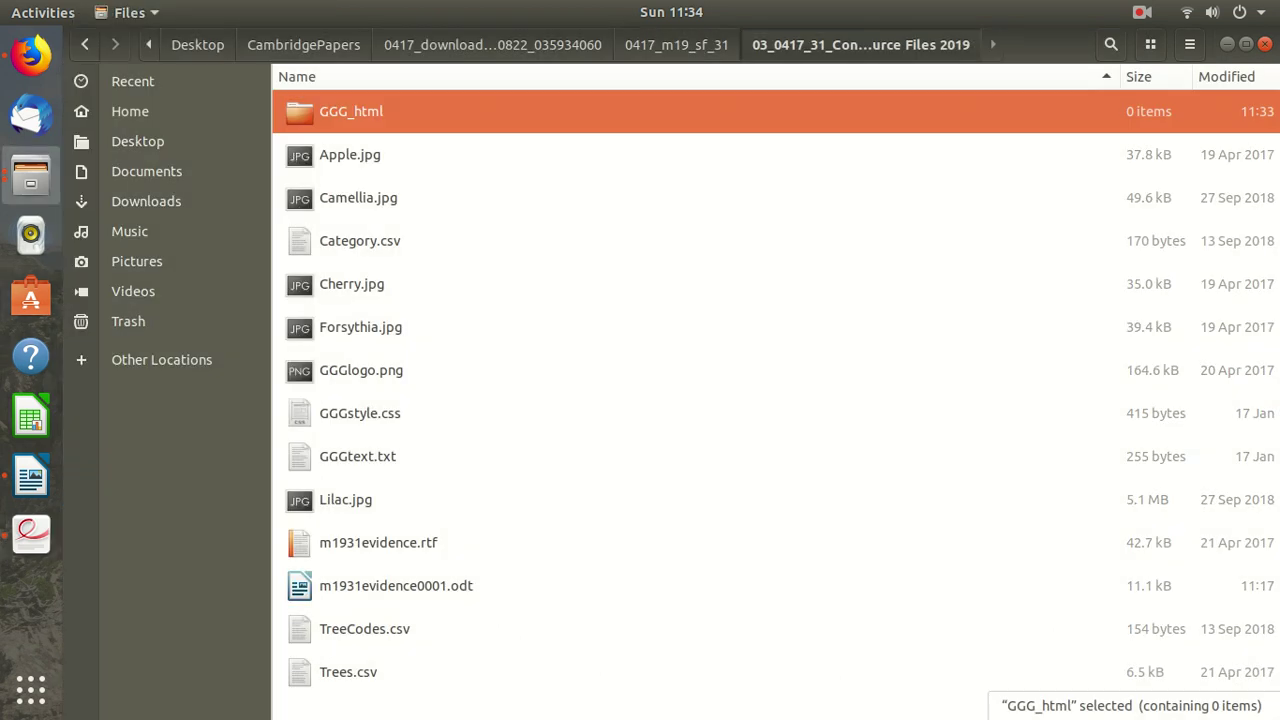
click(351, 284)
click(350, 155)
ctrl+click(358, 198)
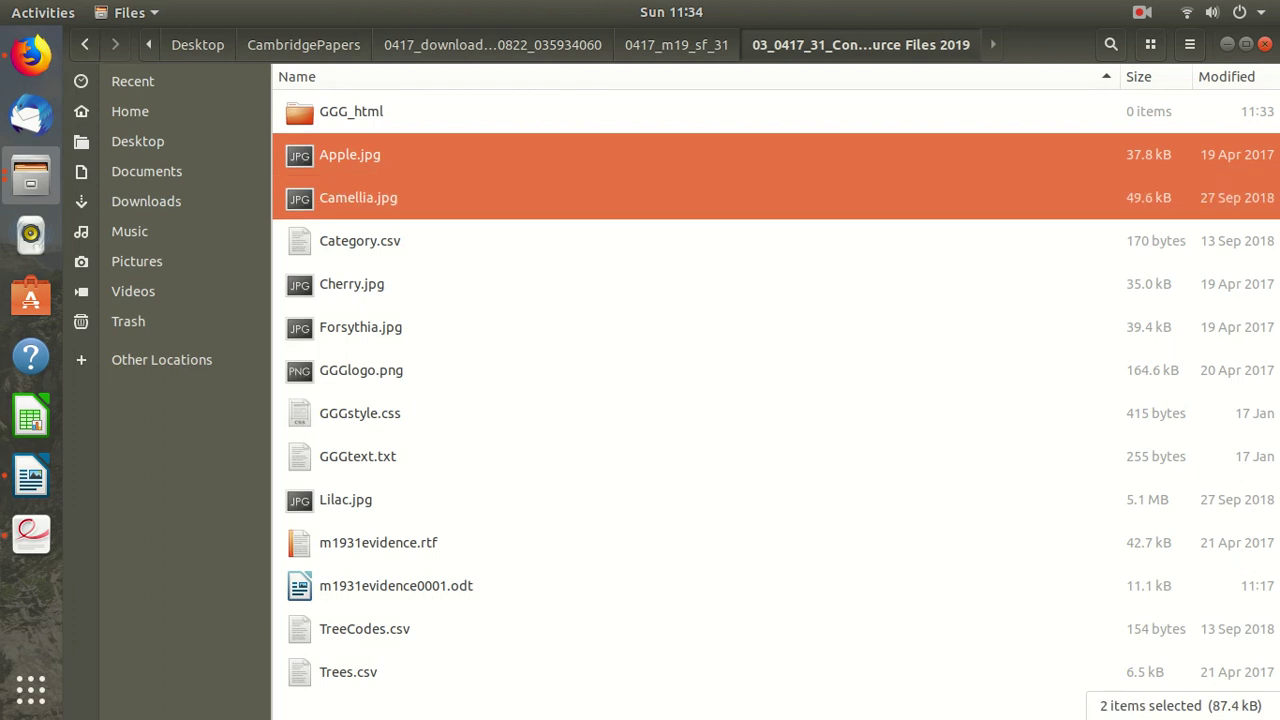
Recheck the question paper's list and add Cherry.jpg, Forsythia.jpg, GGGlogo.png, GGGstyle.css, GGGtext.txt and Lilac.jpg to the selection
click(31, 534)
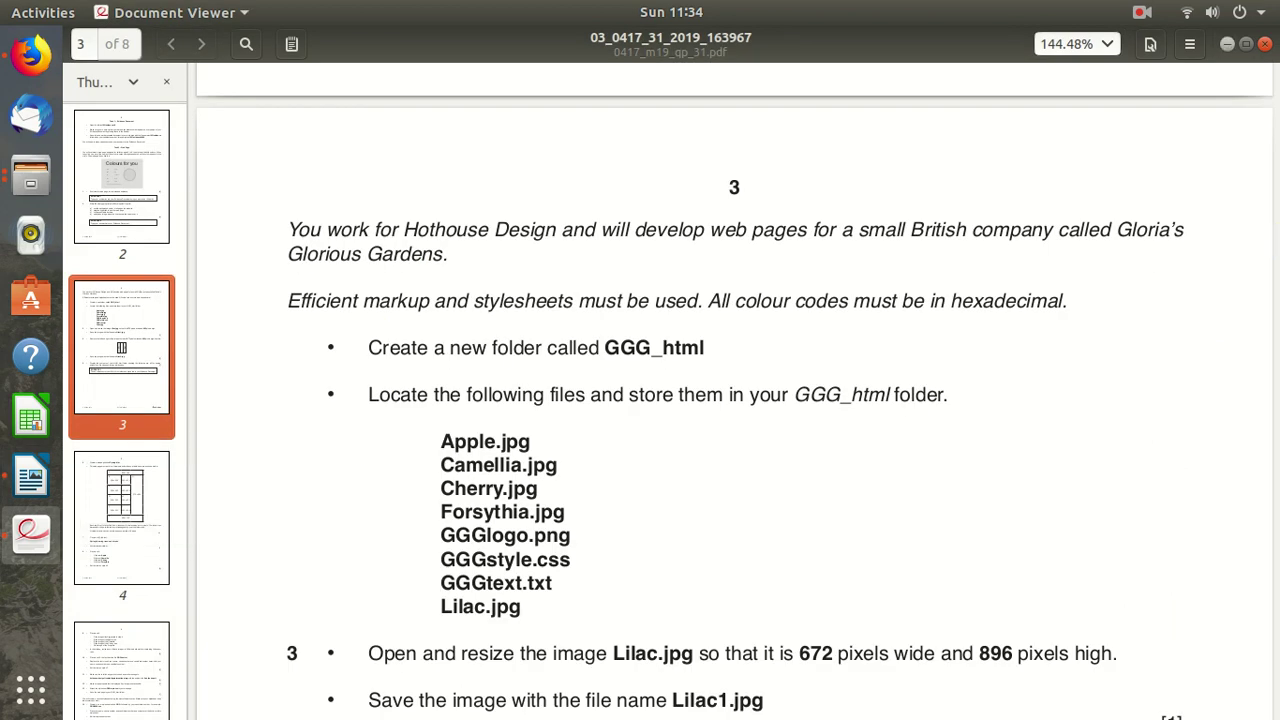
click(1227, 44)
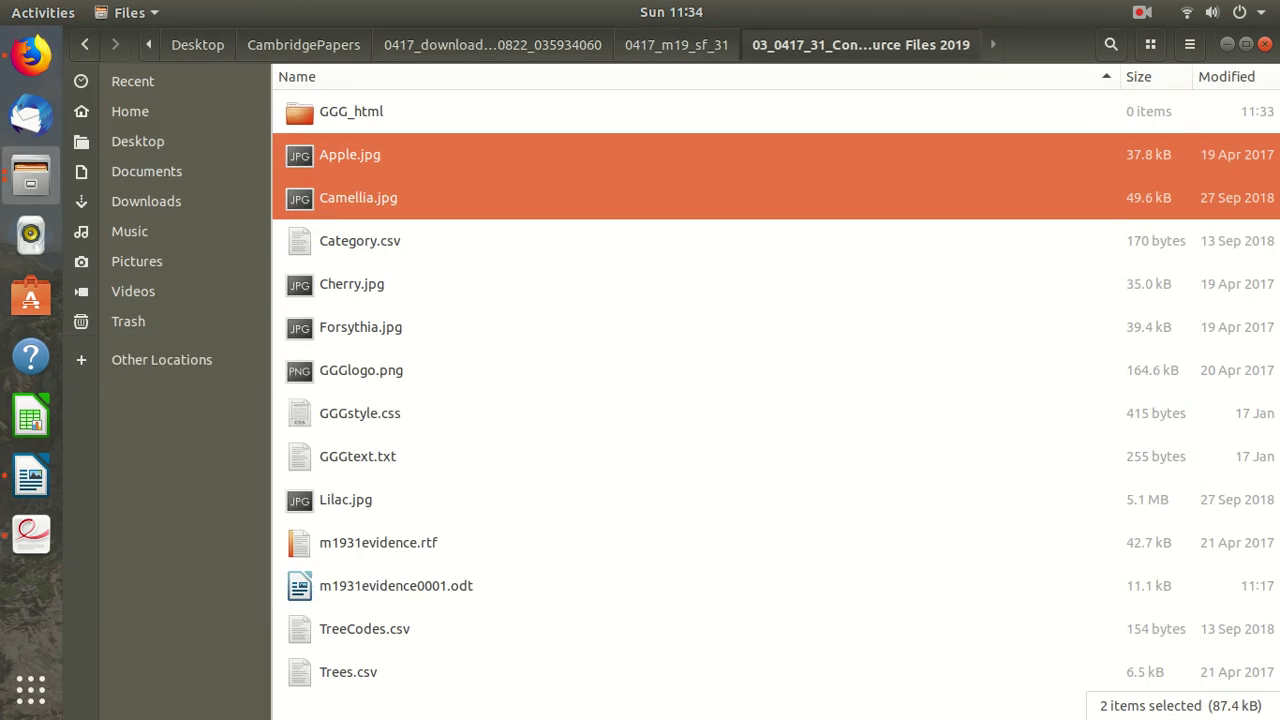
ctrl+click(352, 284)
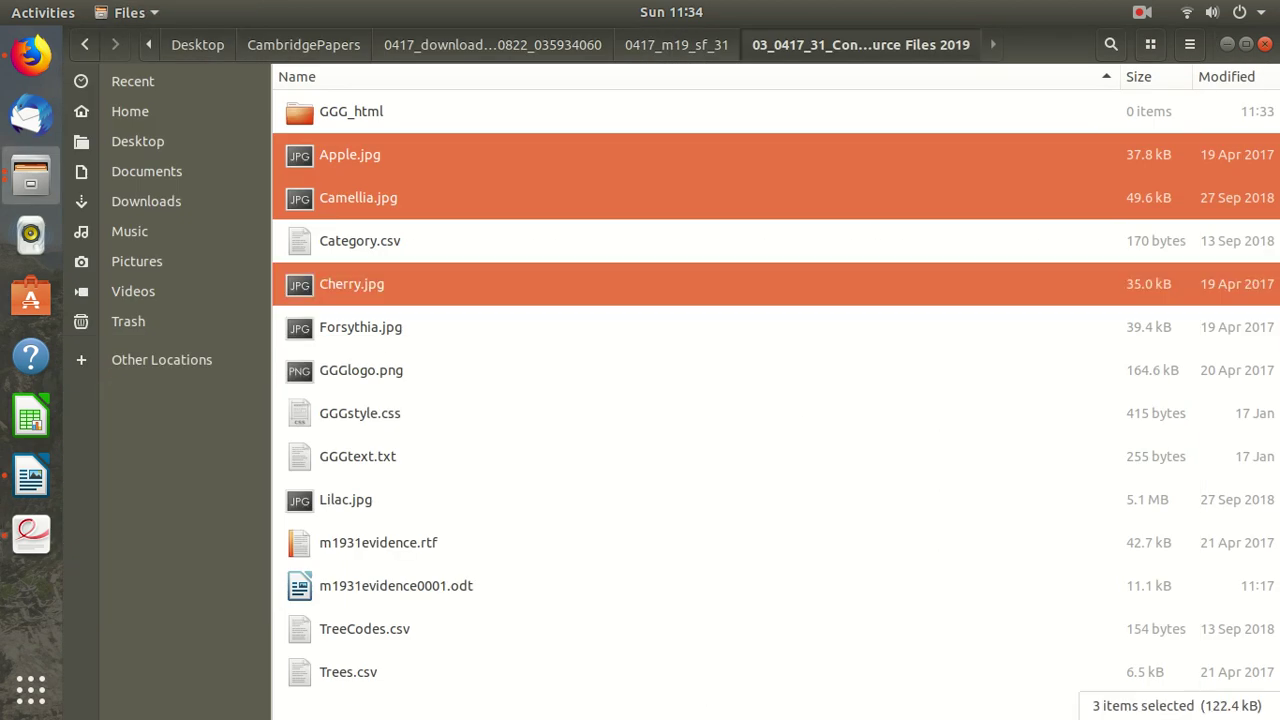
ctrl+click(360, 327)
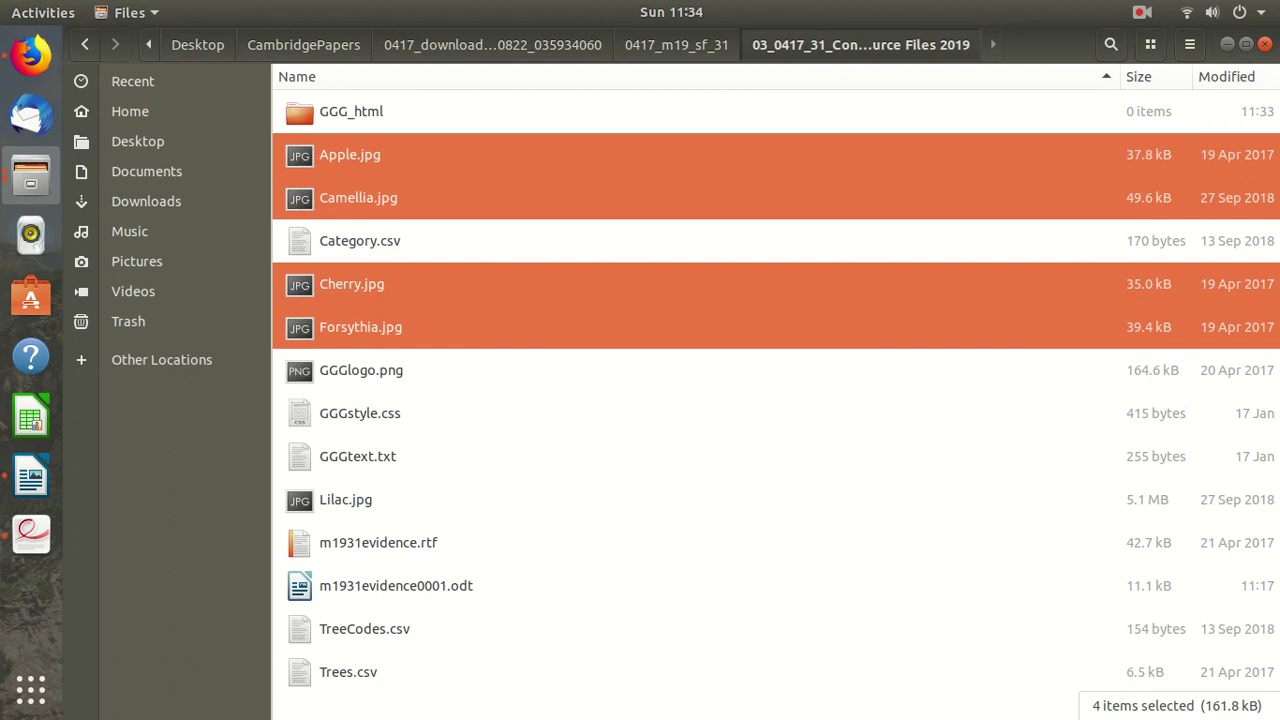
ctrl+click(361, 370)
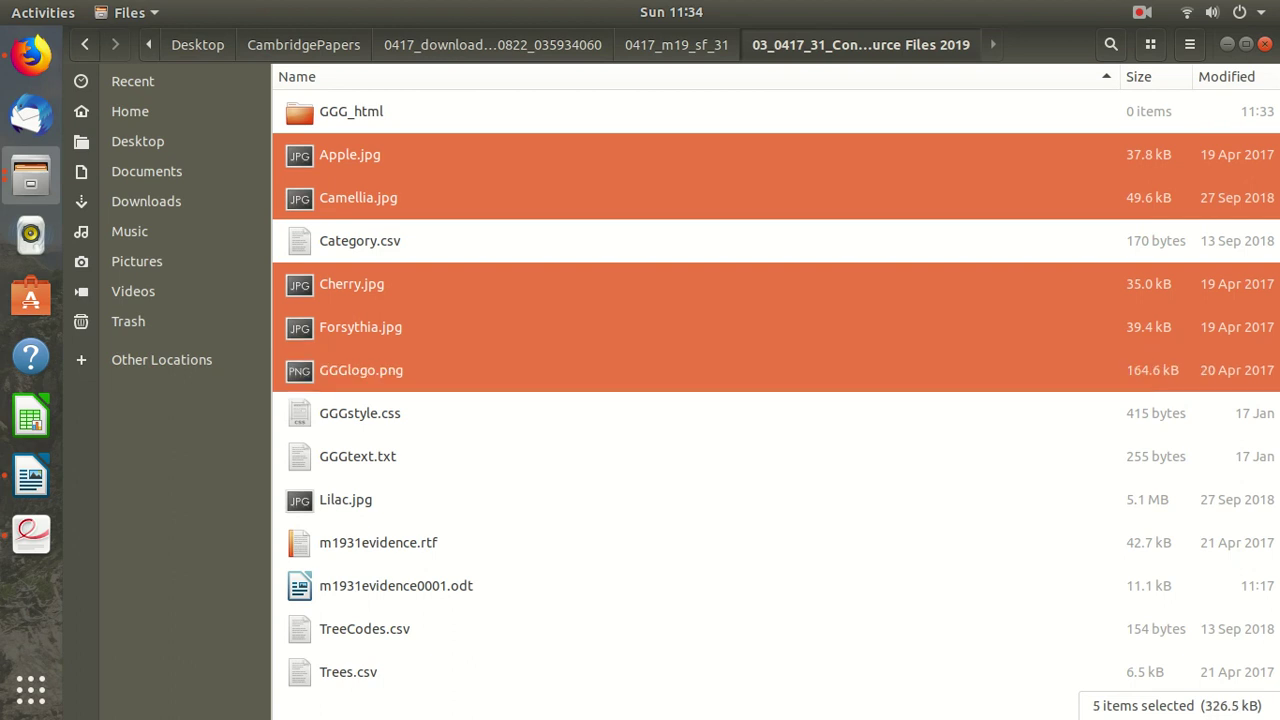
ctrl+click(360, 413)
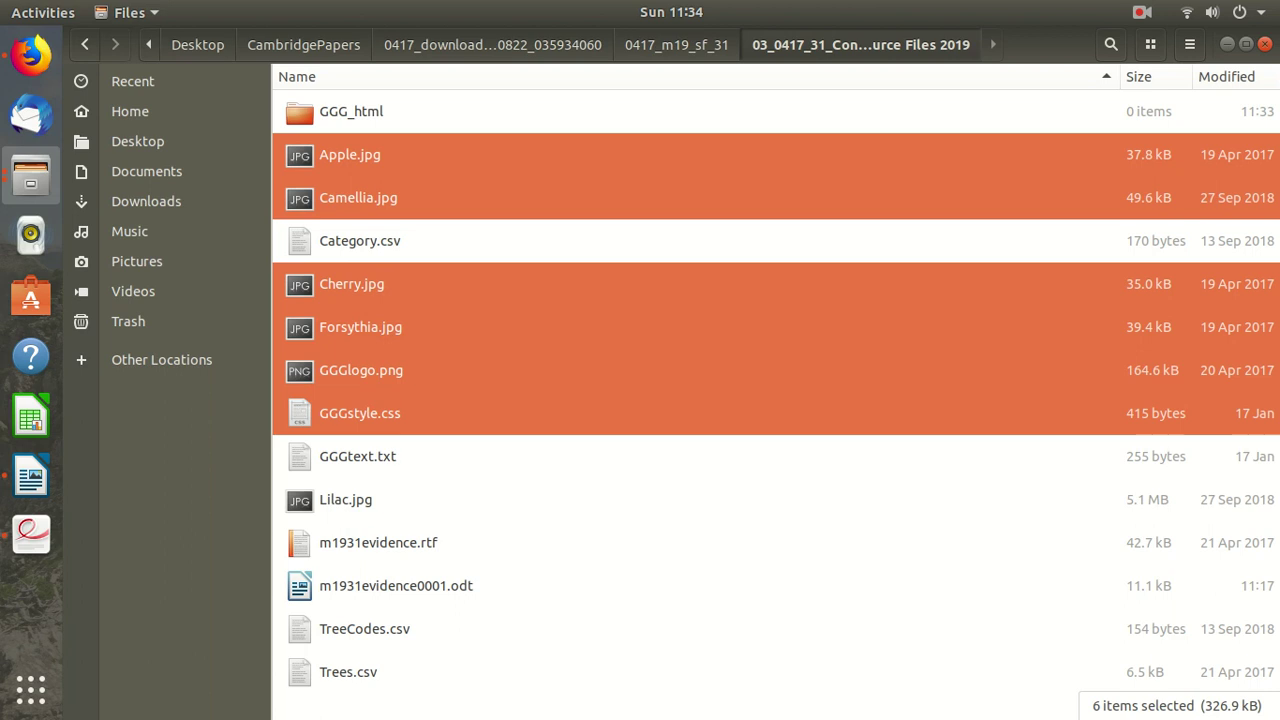
ctrl+click(357, 456)
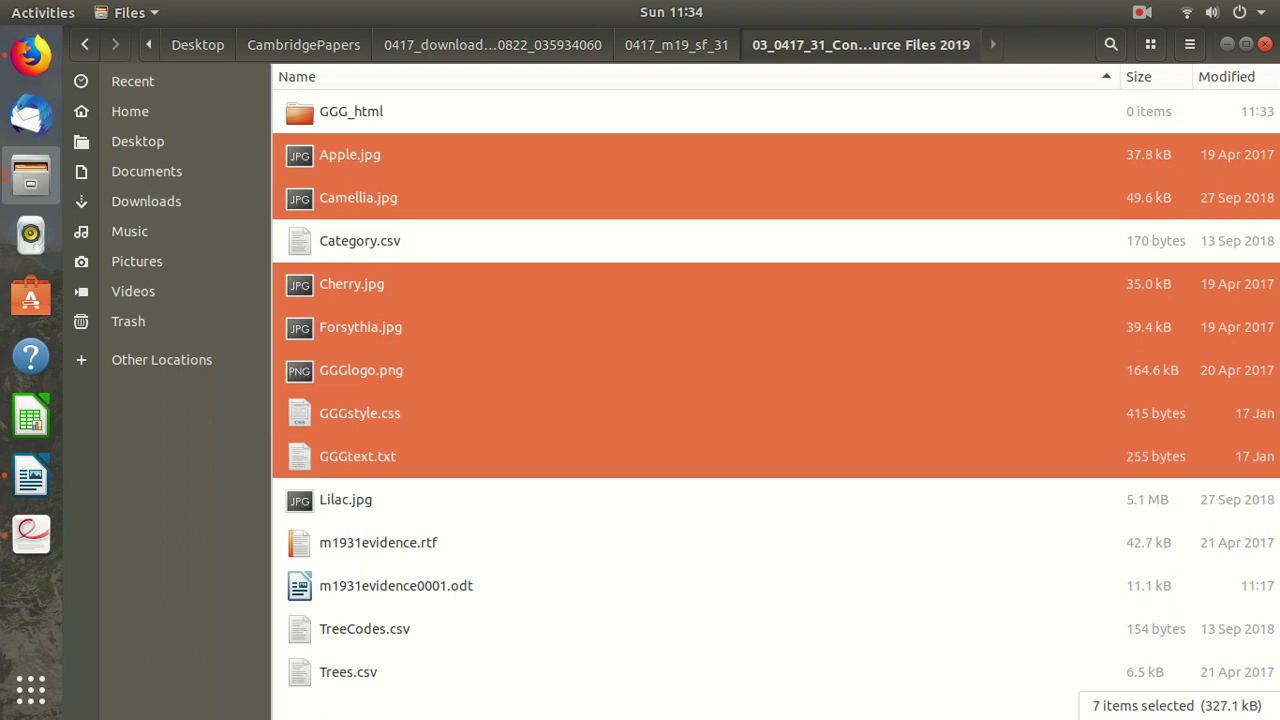
ctrl+click(345, 499)
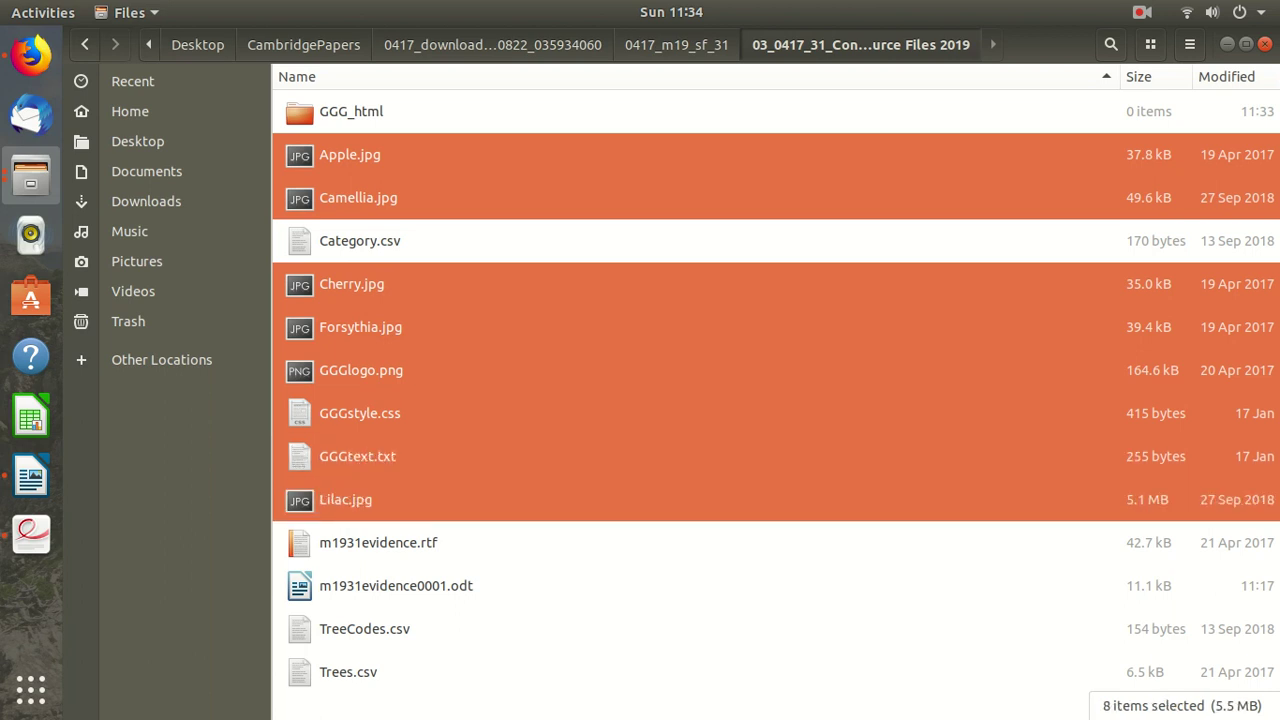
Add Trees.csv to the file selection and remove GGGtext.txt from it, consulting the question paper's list
ctrl+click(364, 628)
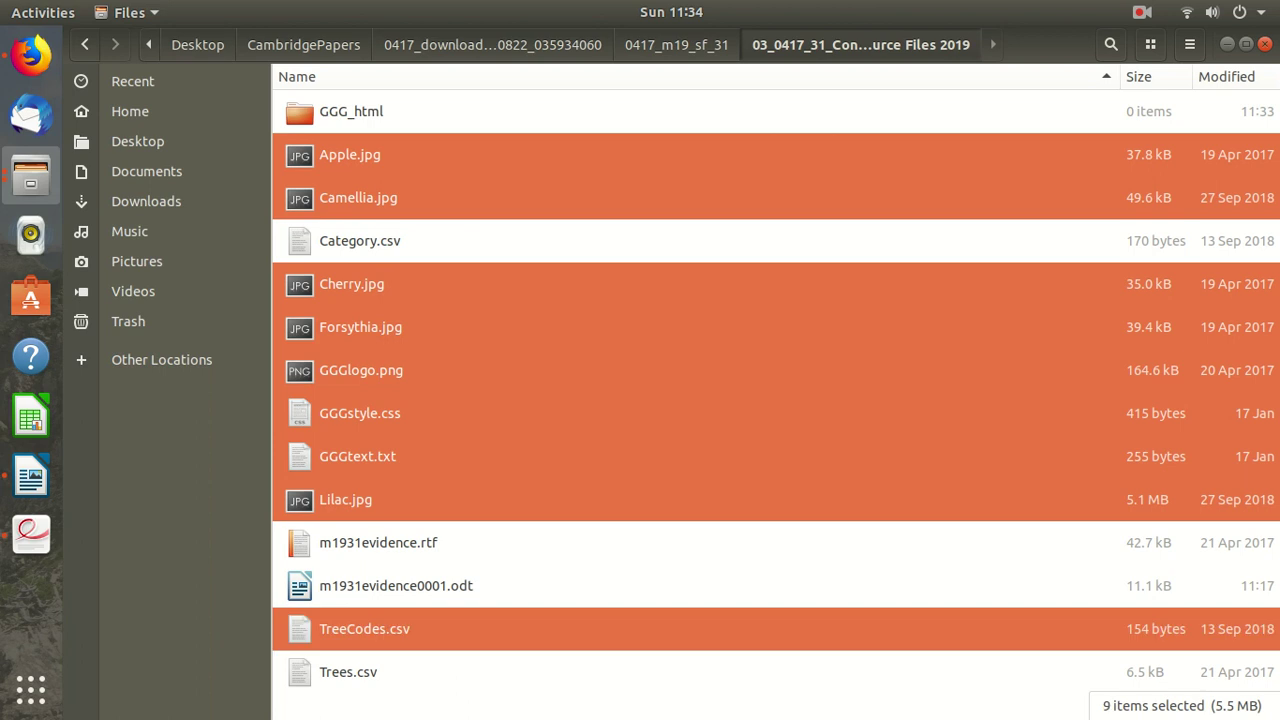
ctrl+click(364, 628)
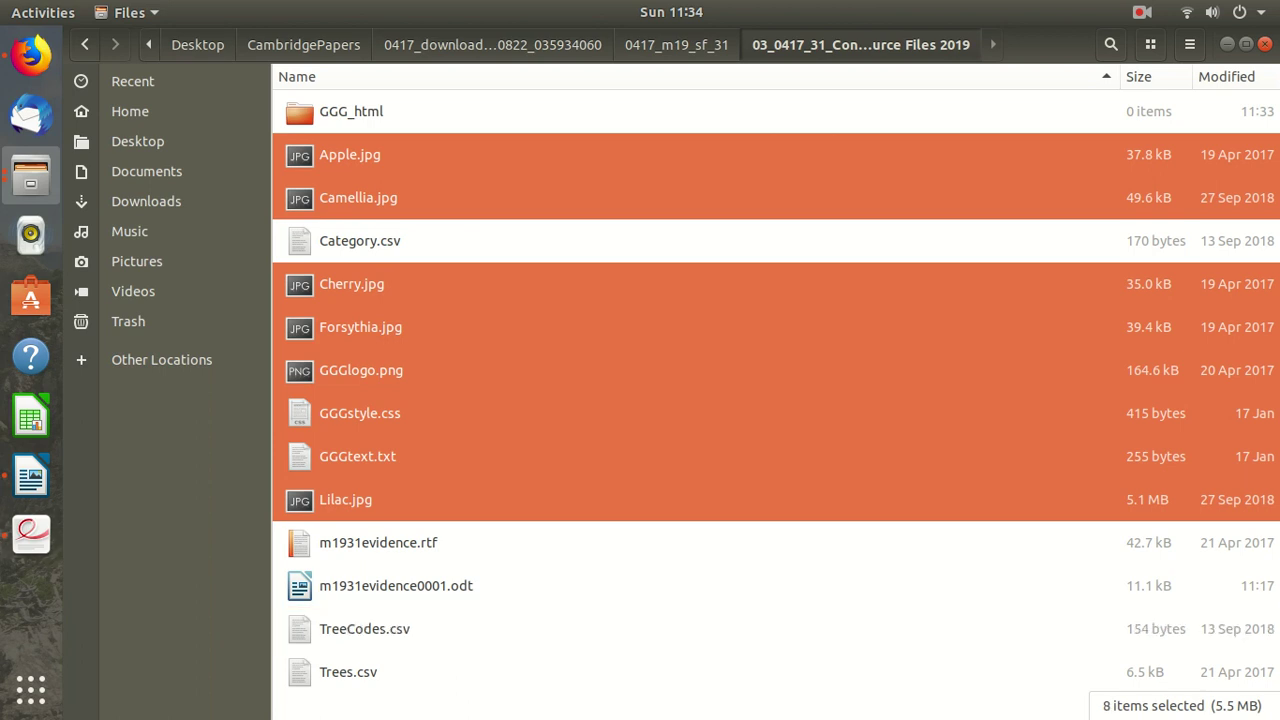
ctrl+click(348, 671)
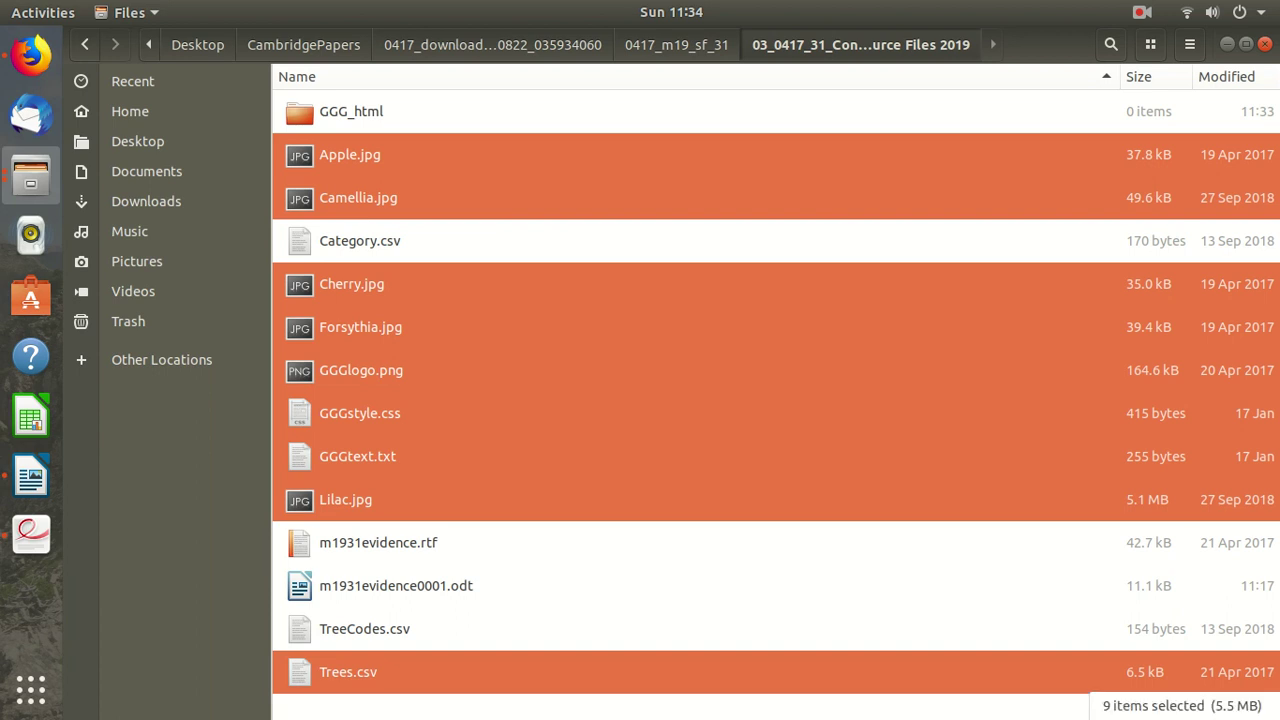
click(31, 534)
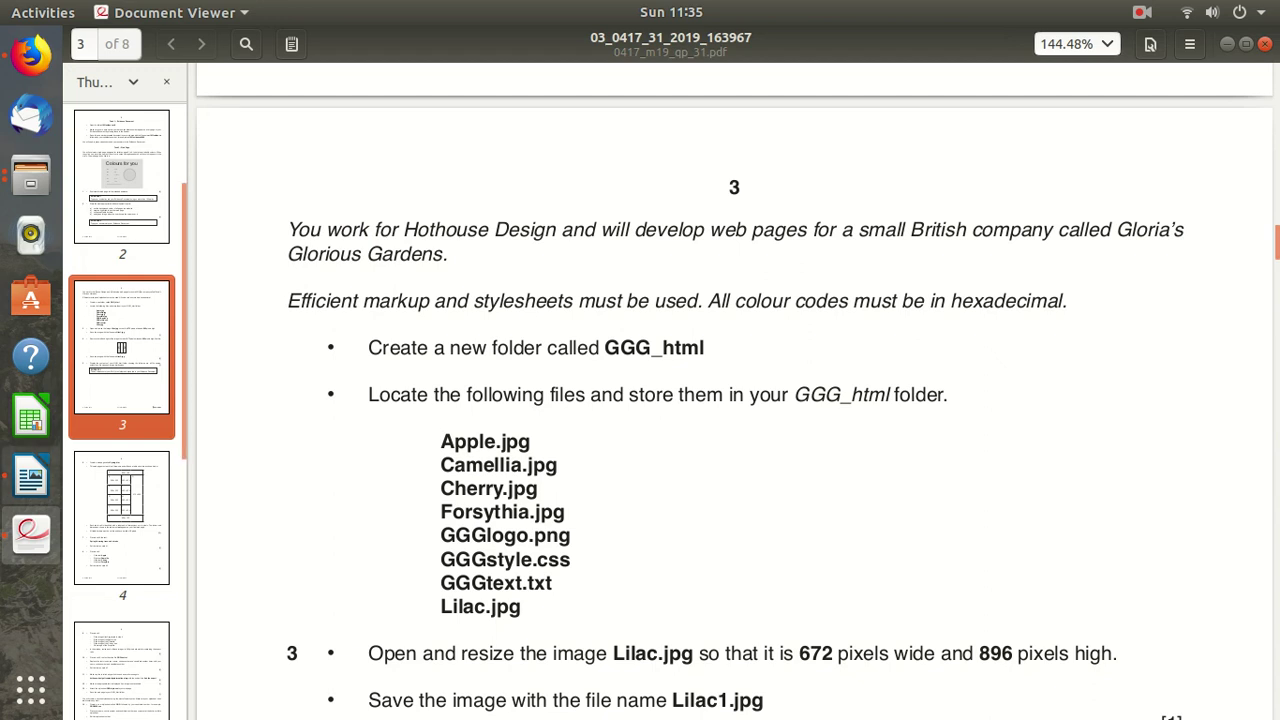
click(31, 178)
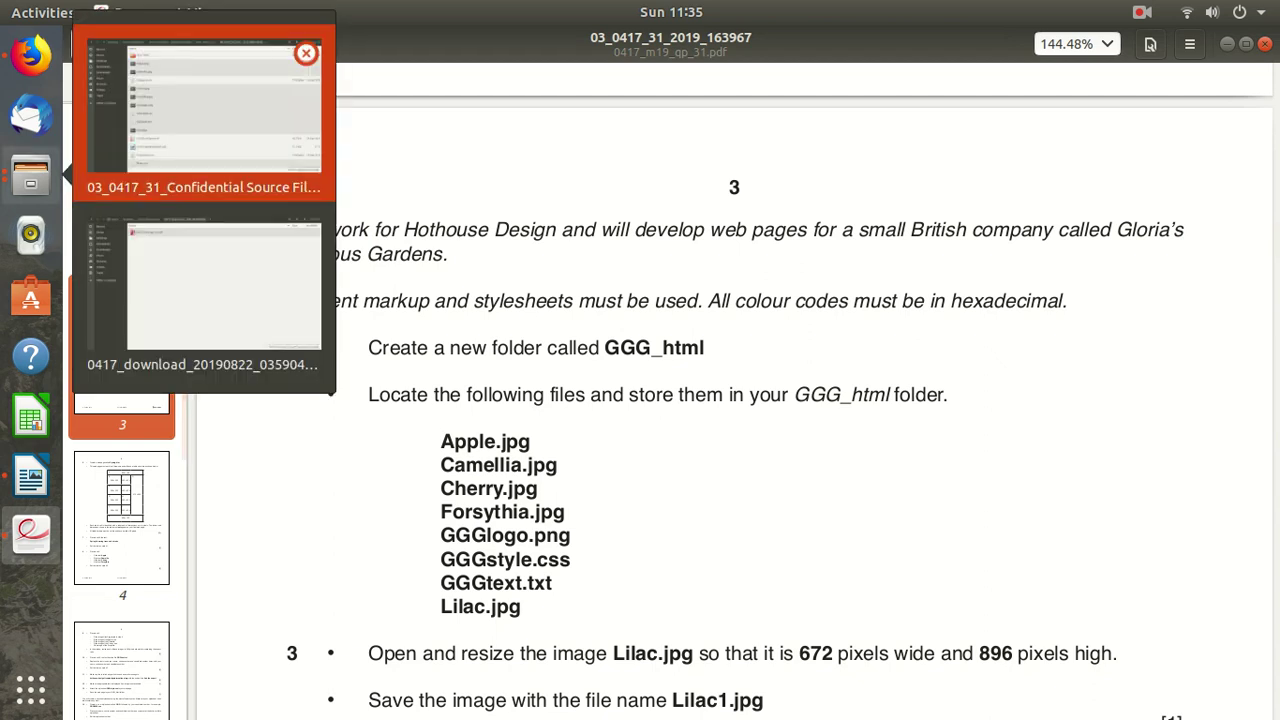
click(204, 110)
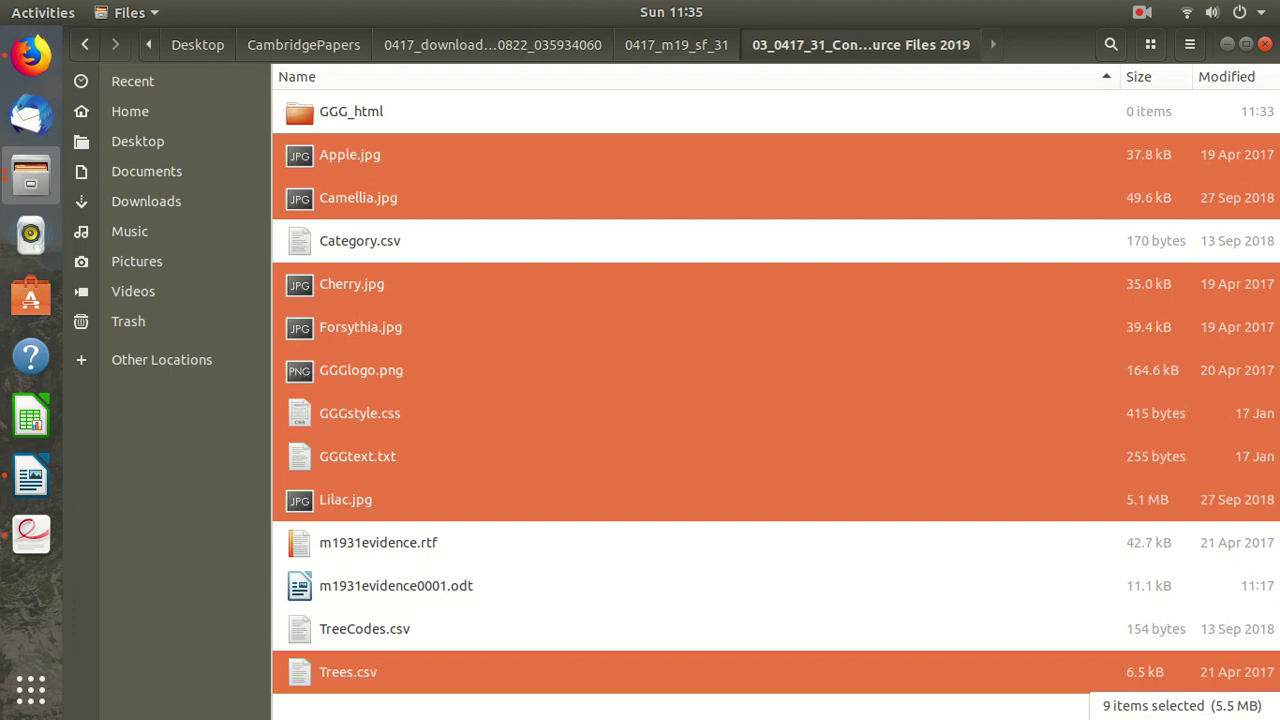
ctrl+click(700, 456)
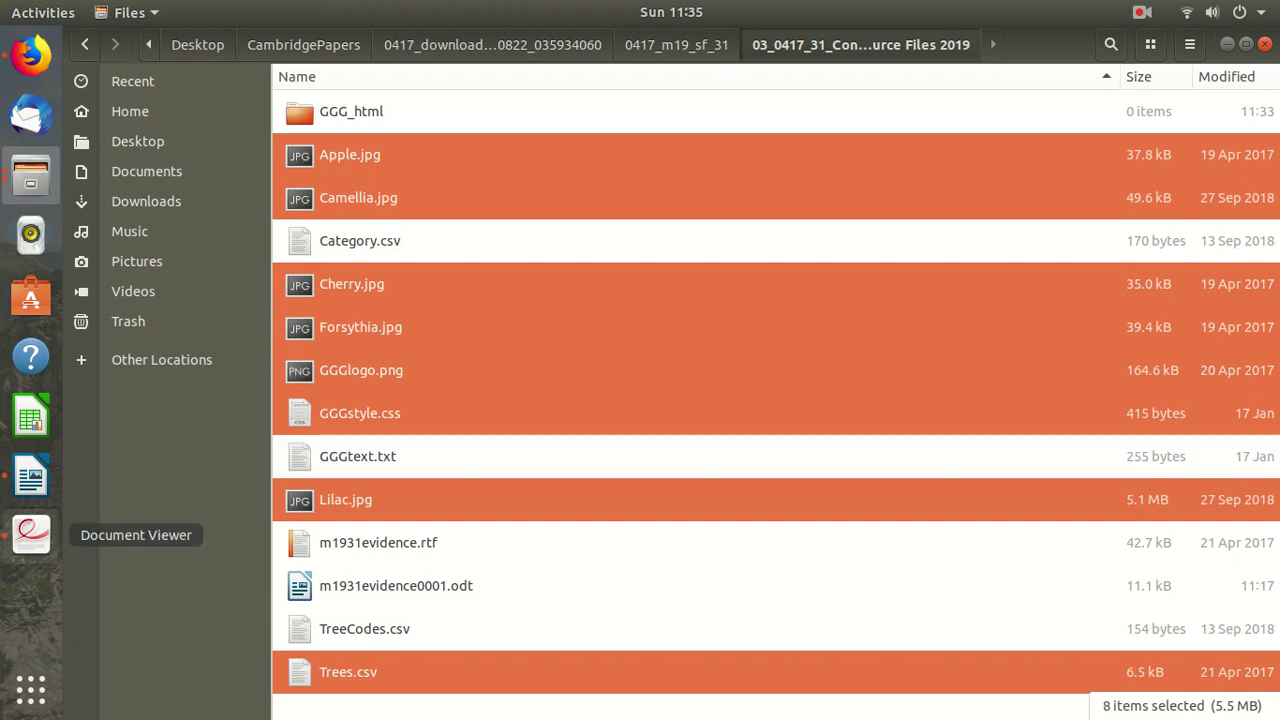
Compare the selected source files with the question paper's list of files required in the GGG_html folder
click(31, 535)
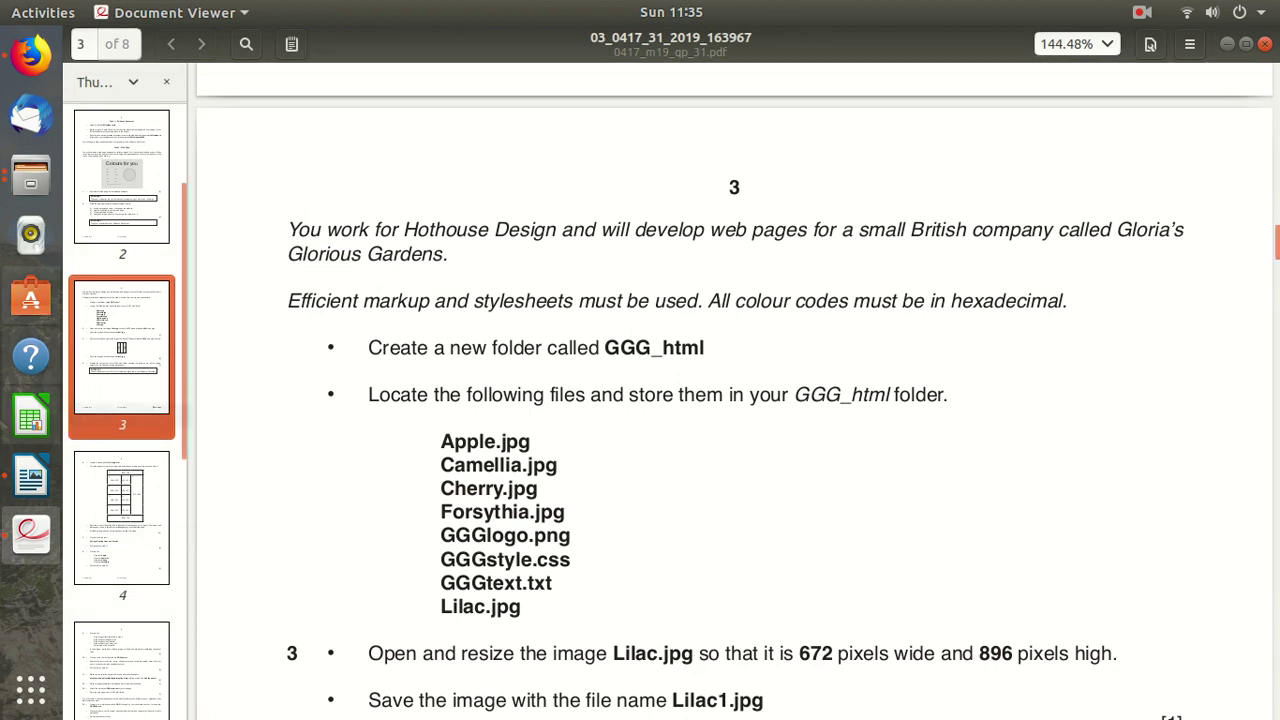
click(31, 175)
click(200, 110)
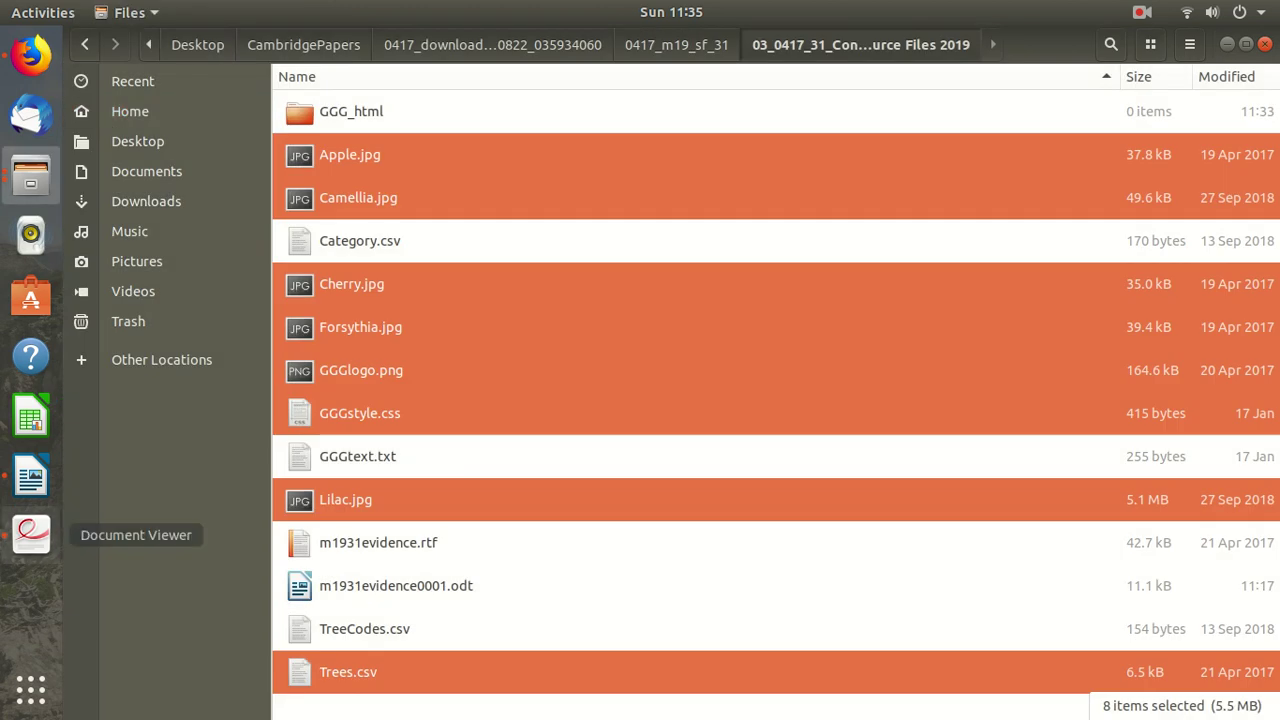
click(31, 535)
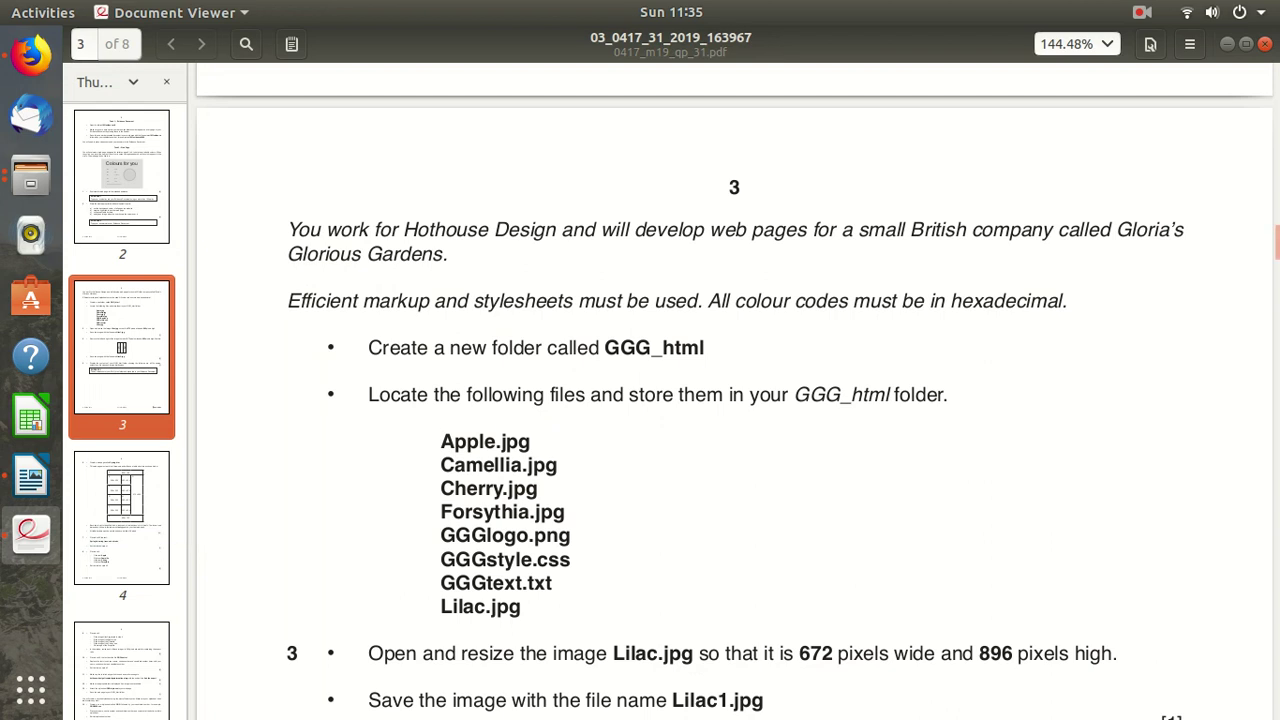
key(alt+Tab)
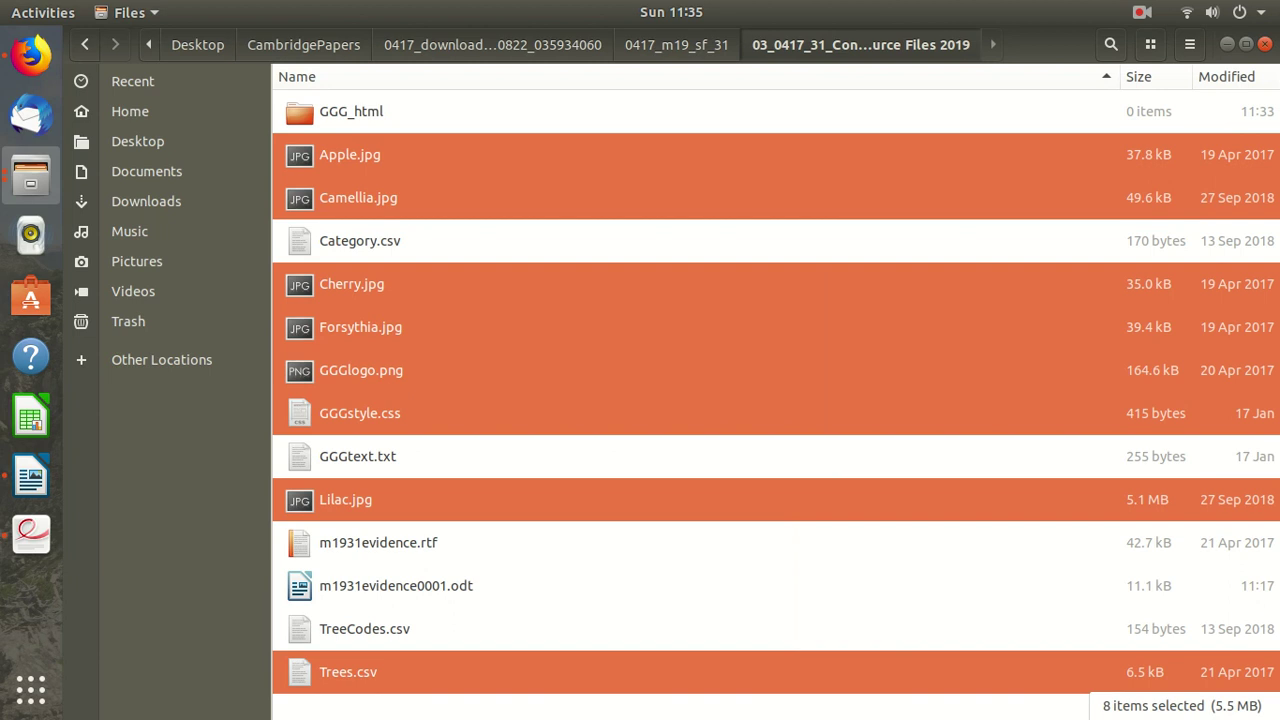
click(31, 533)
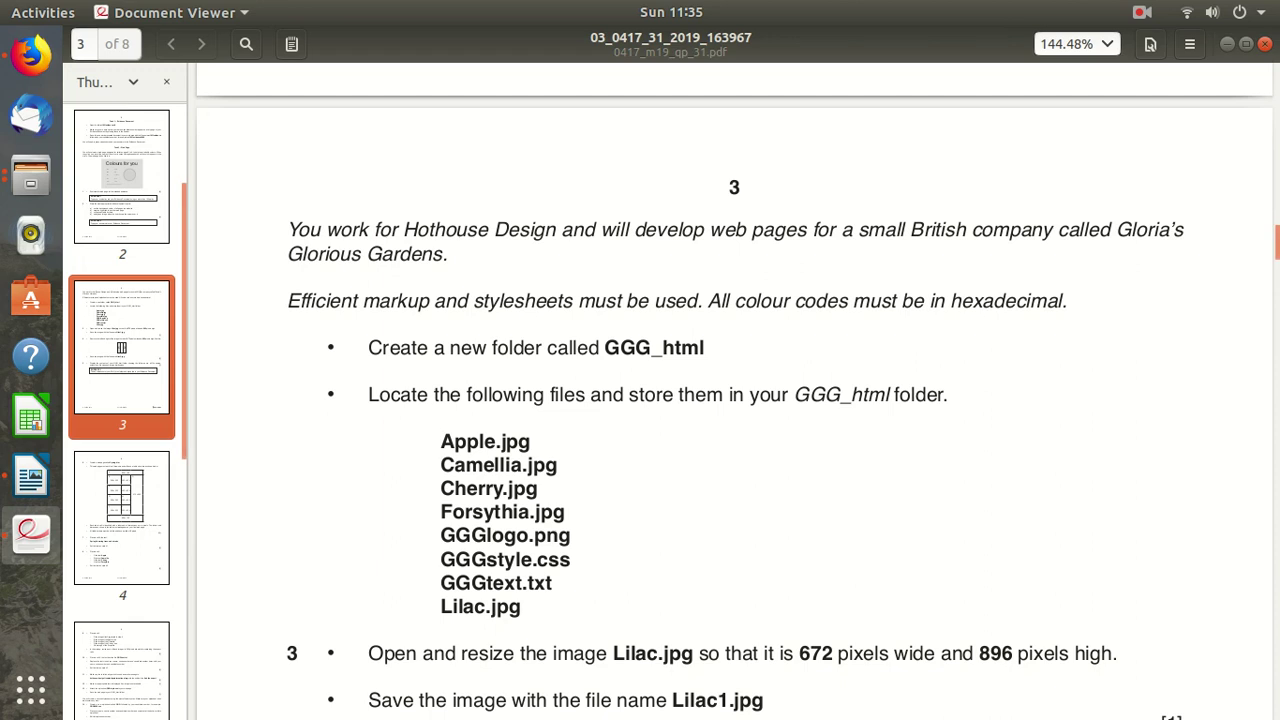
key(alt+Tab)
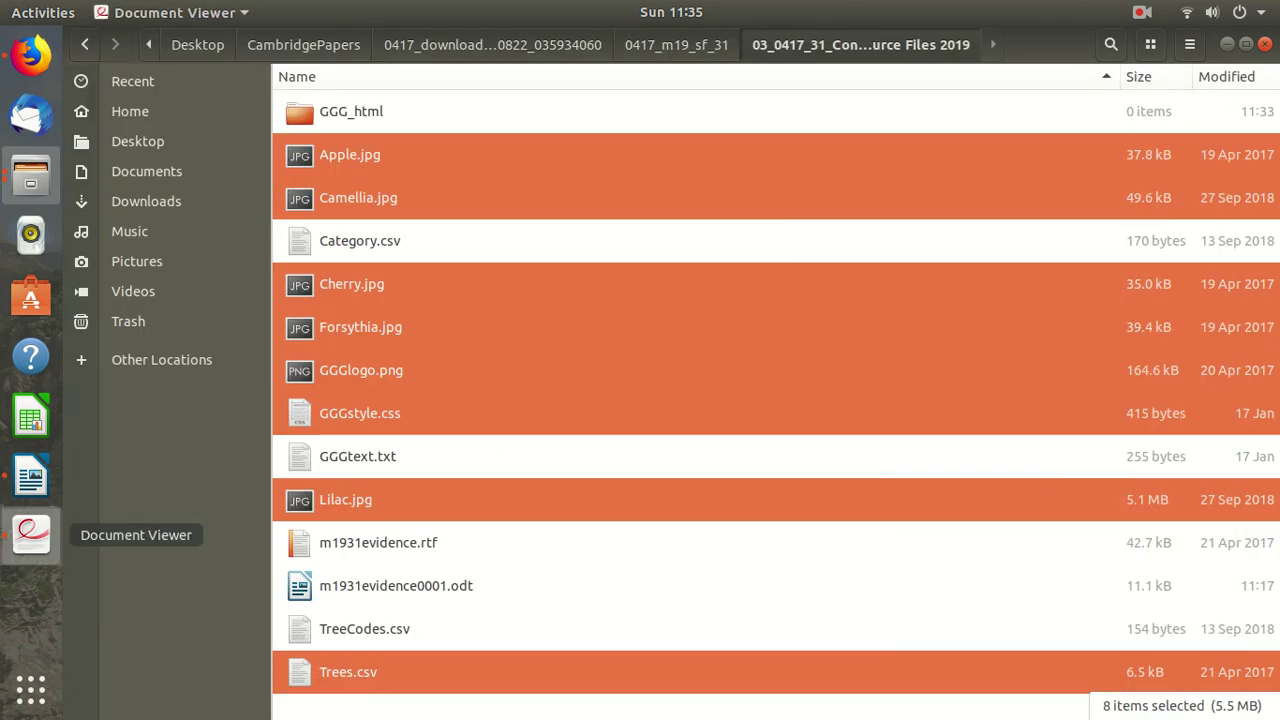
click(31, 533)
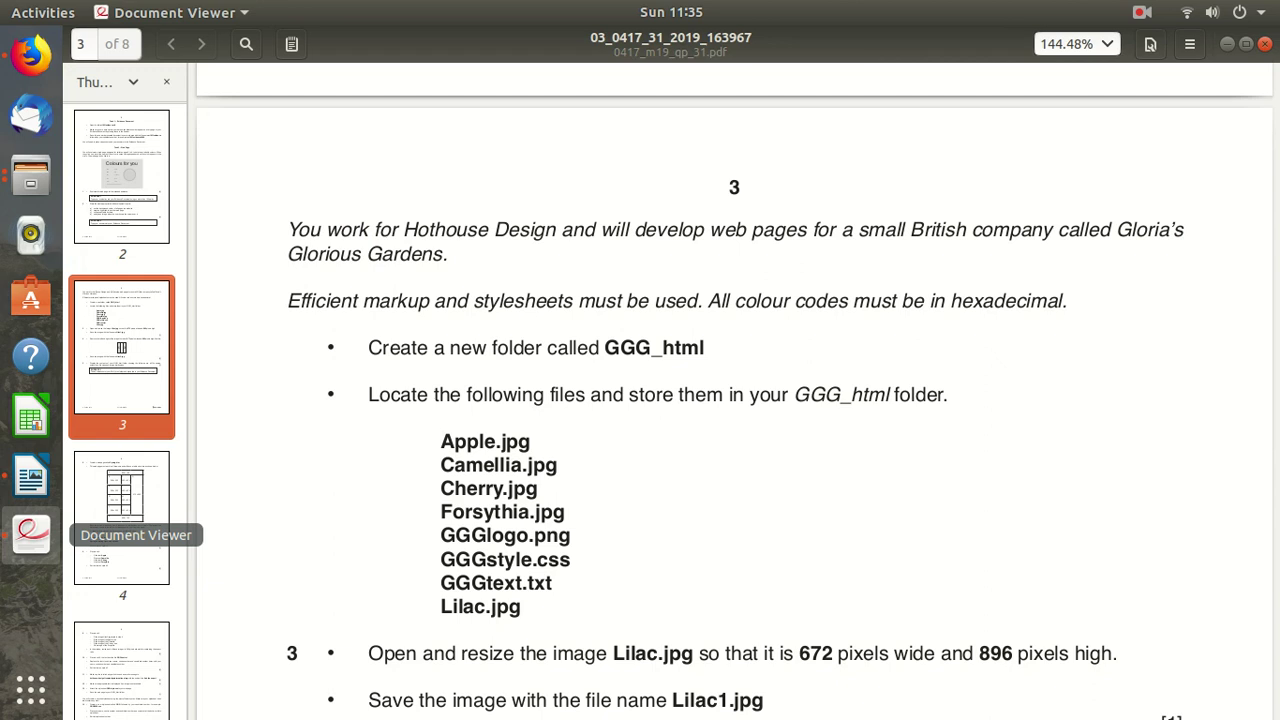
key(alt+Tab)
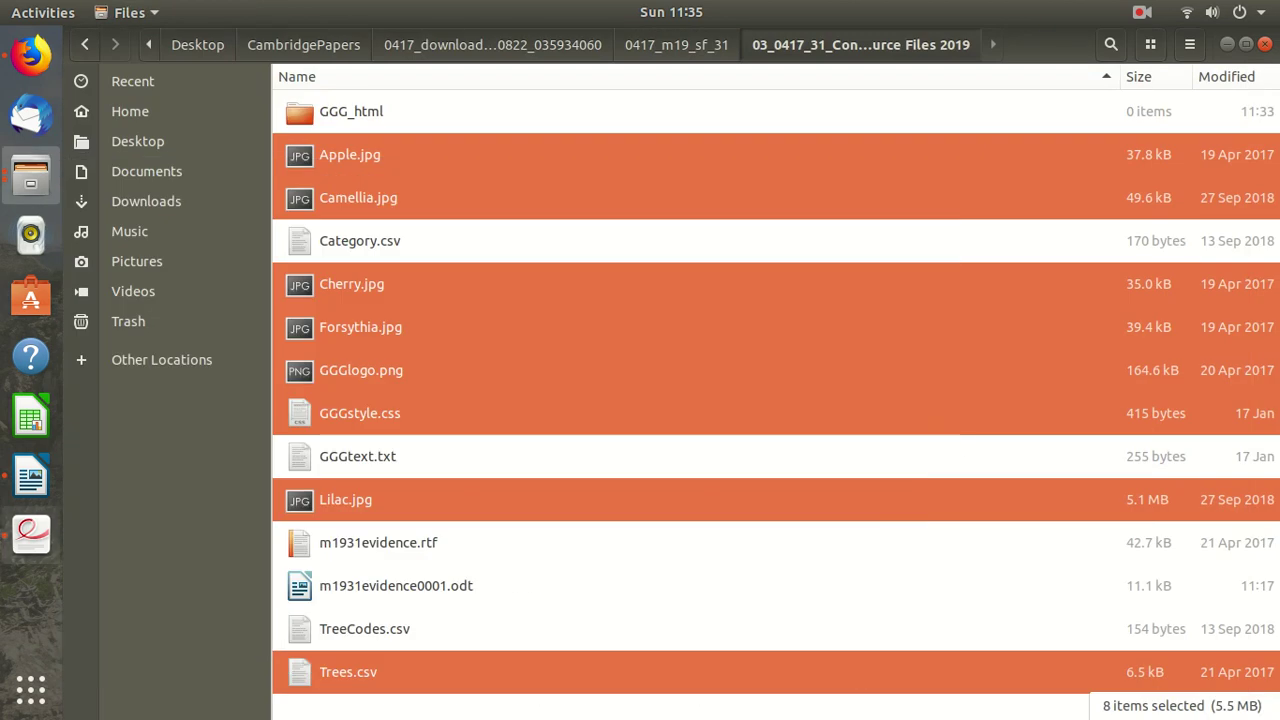
click(31, 533)
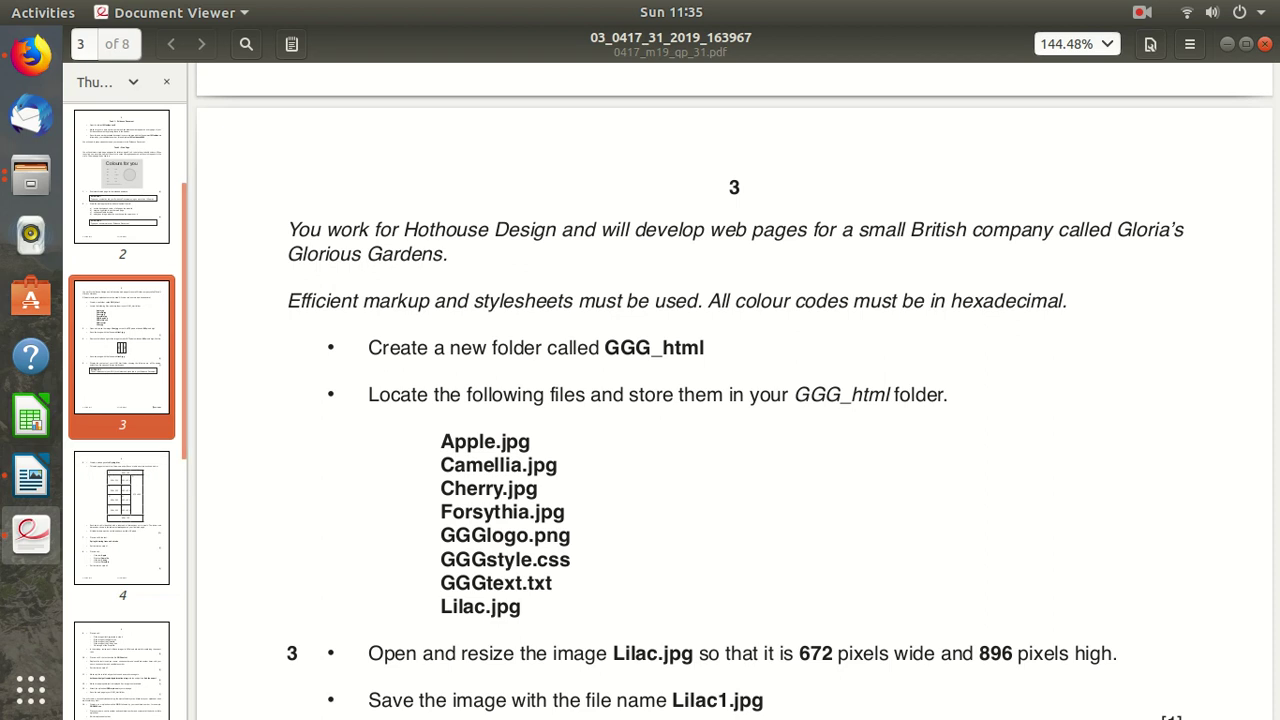
click(31, 176)
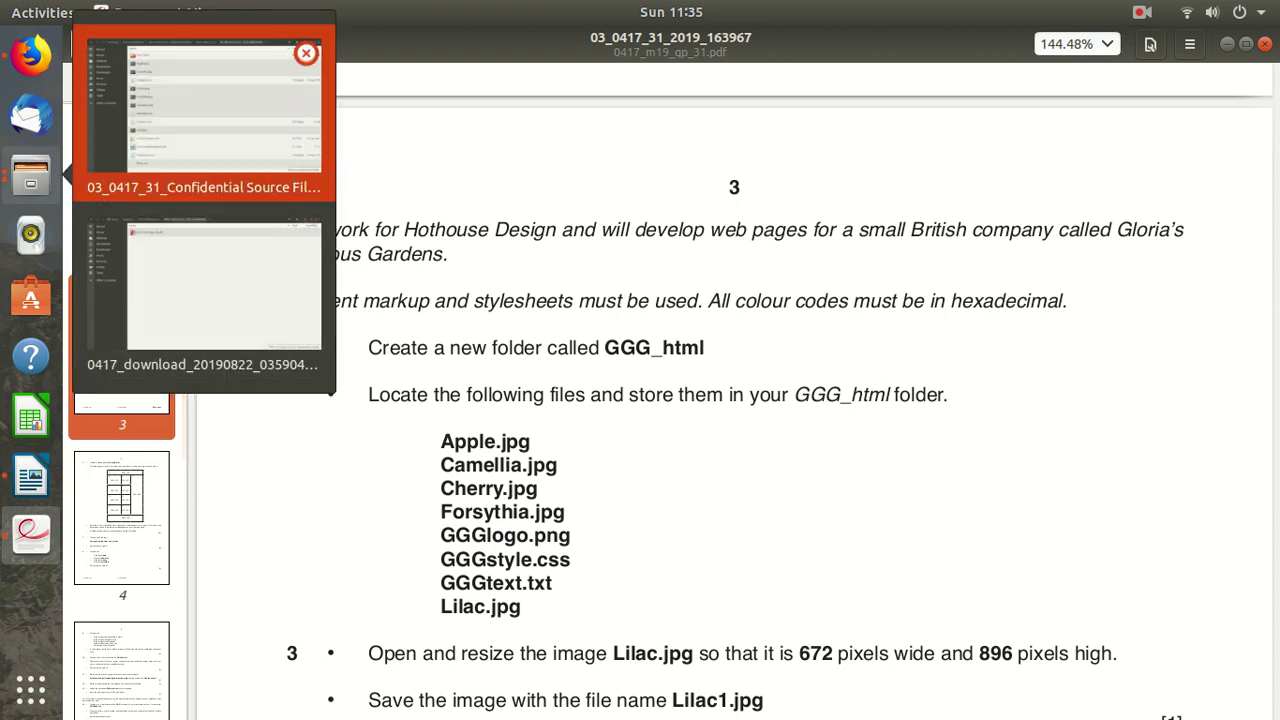
click(175, 100)
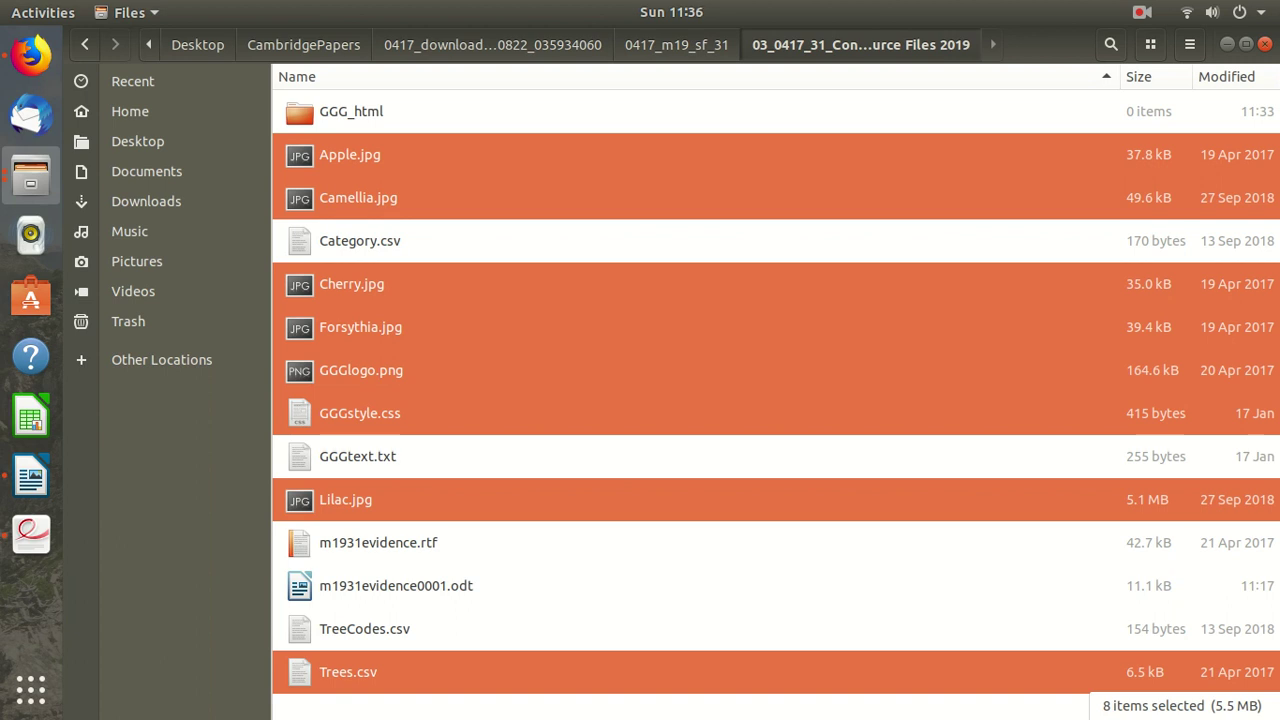
Add GGGtext.txt to the selection and copy all the selected files into the GGG_html folder
ctrl+click(357, 456)
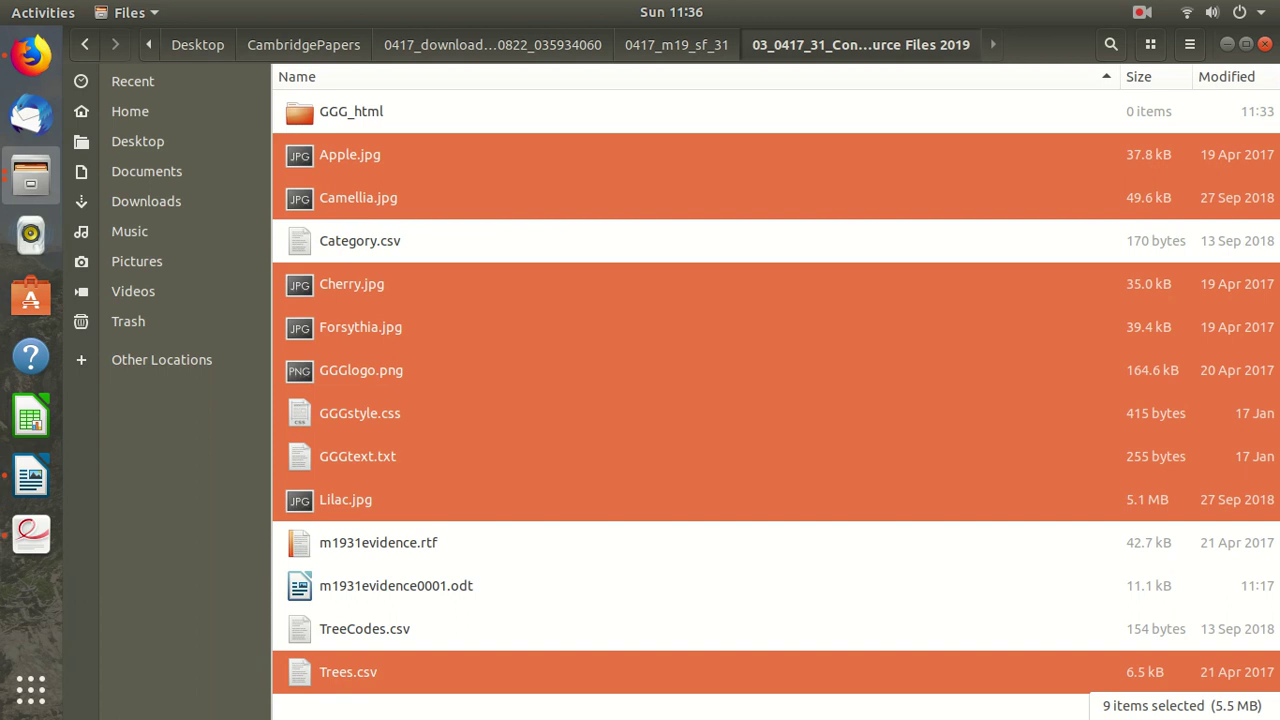
double_click(351, 111)
key(super+v)
key(Escape)
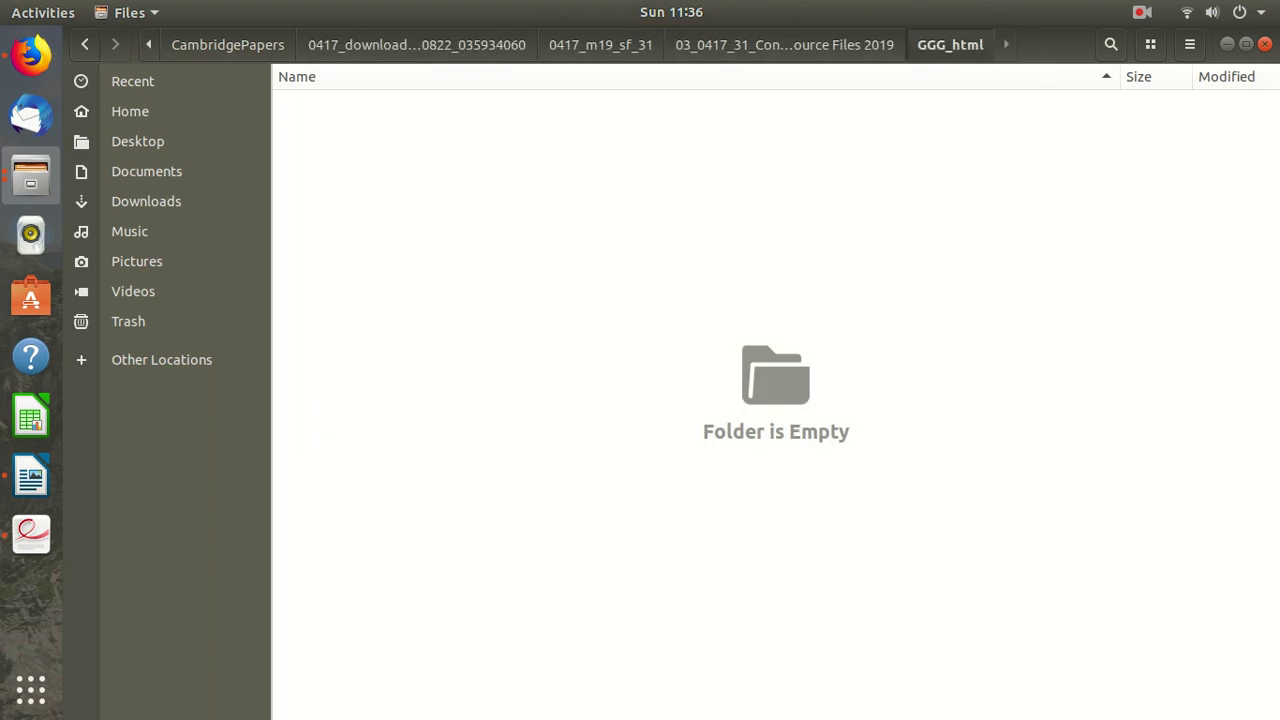
key(ctrl+v)
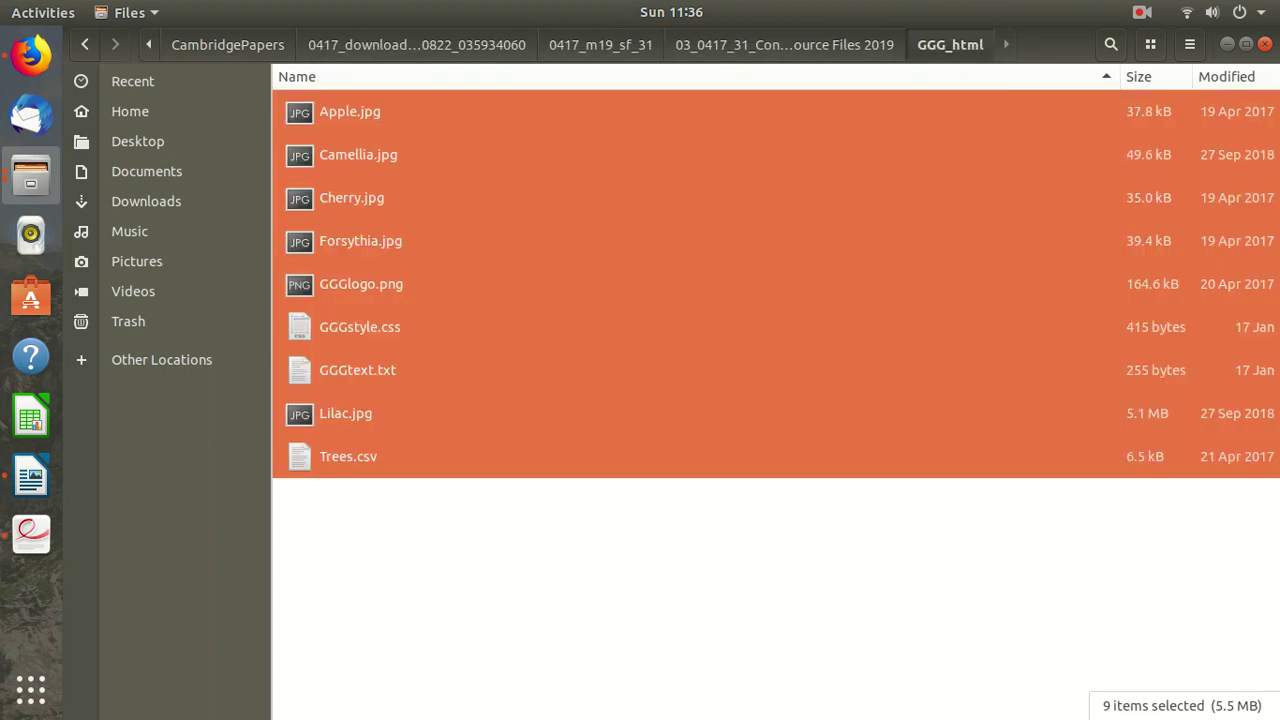
key(Escape)
Read the Lilac.jpg image tasks in the question paper and launch GIMP
click(31, 534)
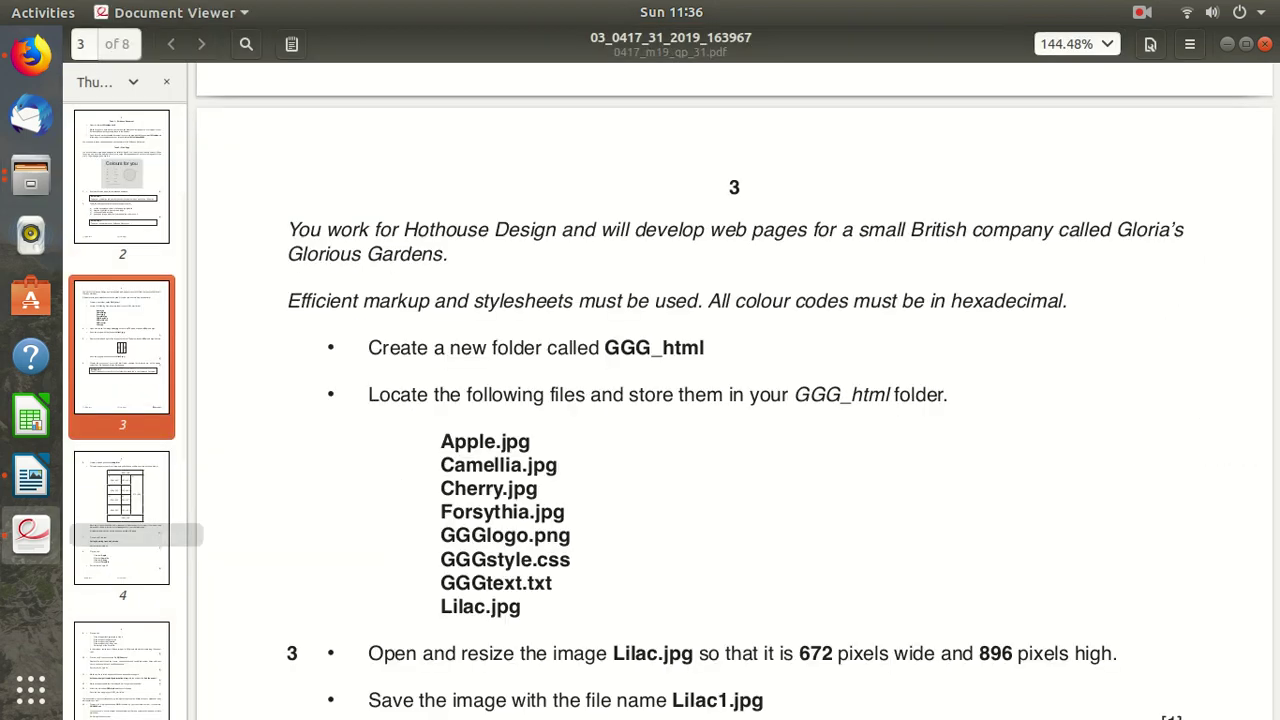
scroll(734, 403, down, 1)
scroll(734, 403, down, 2)
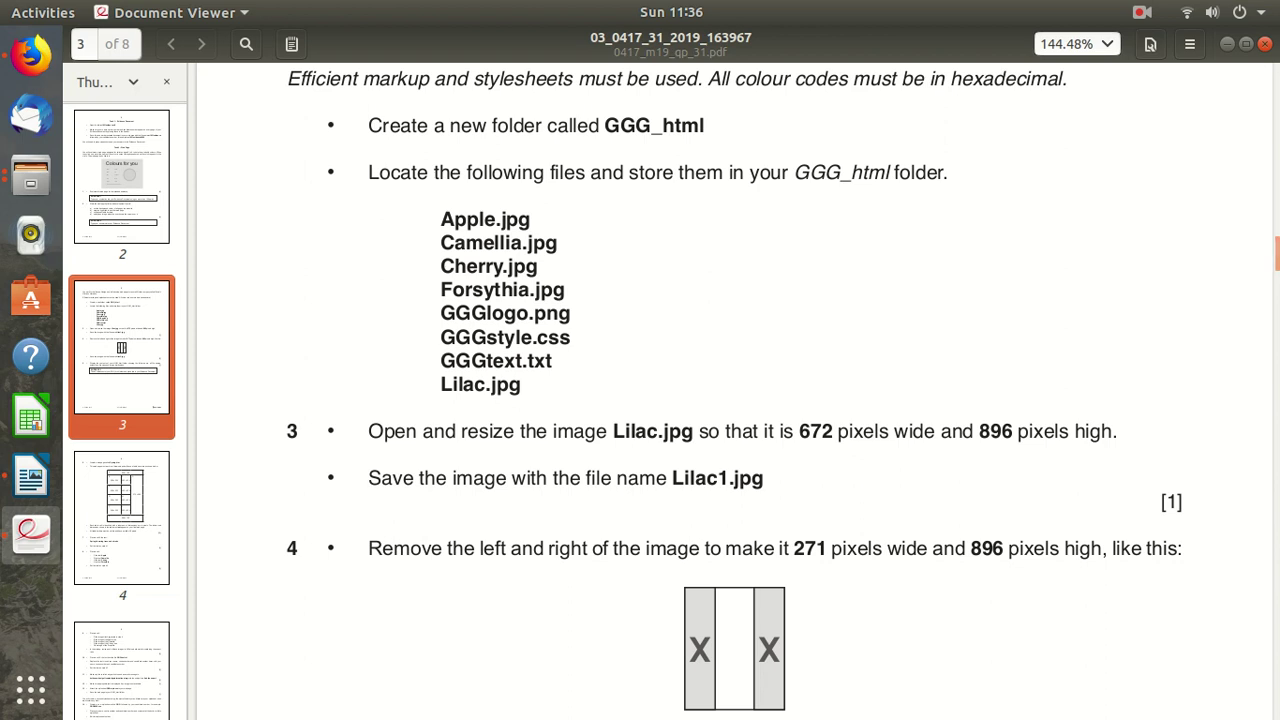
key(super)
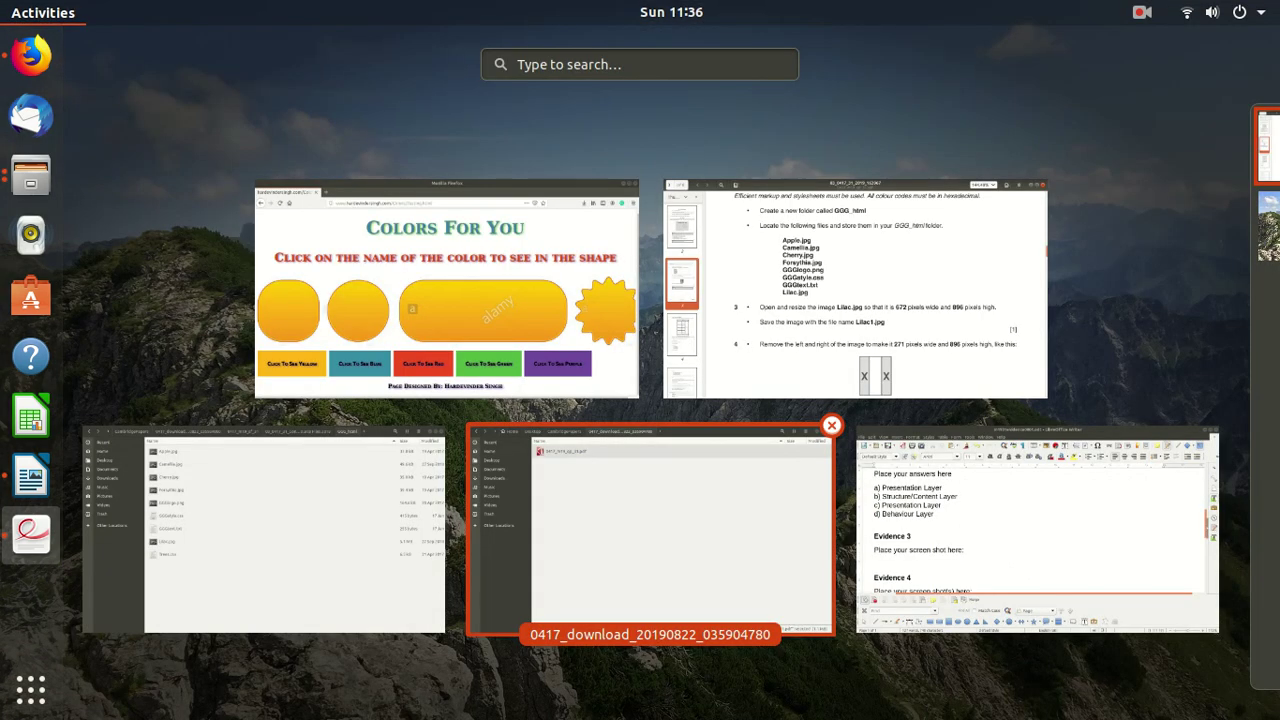
text(gimp)
key(Return)
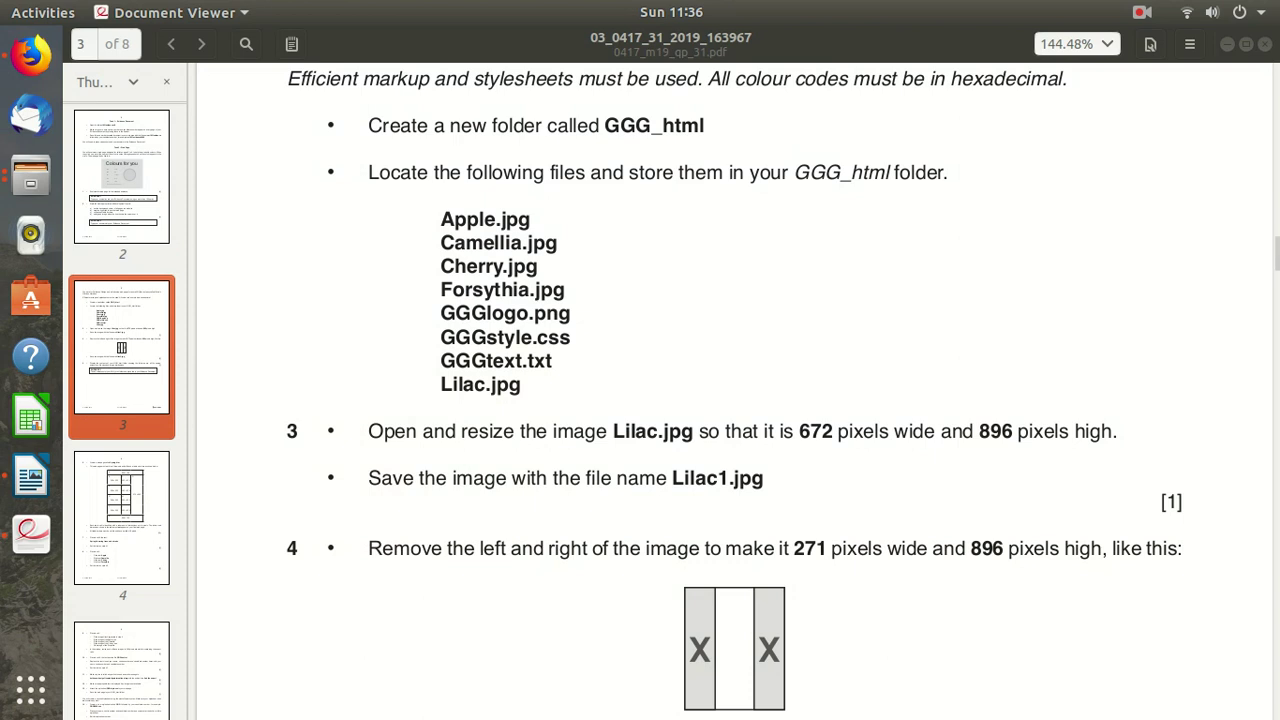
Discard the image that GIMP salvaged from the crash and minimize the empty GIMP window
scroll(529, 550, down, 2)
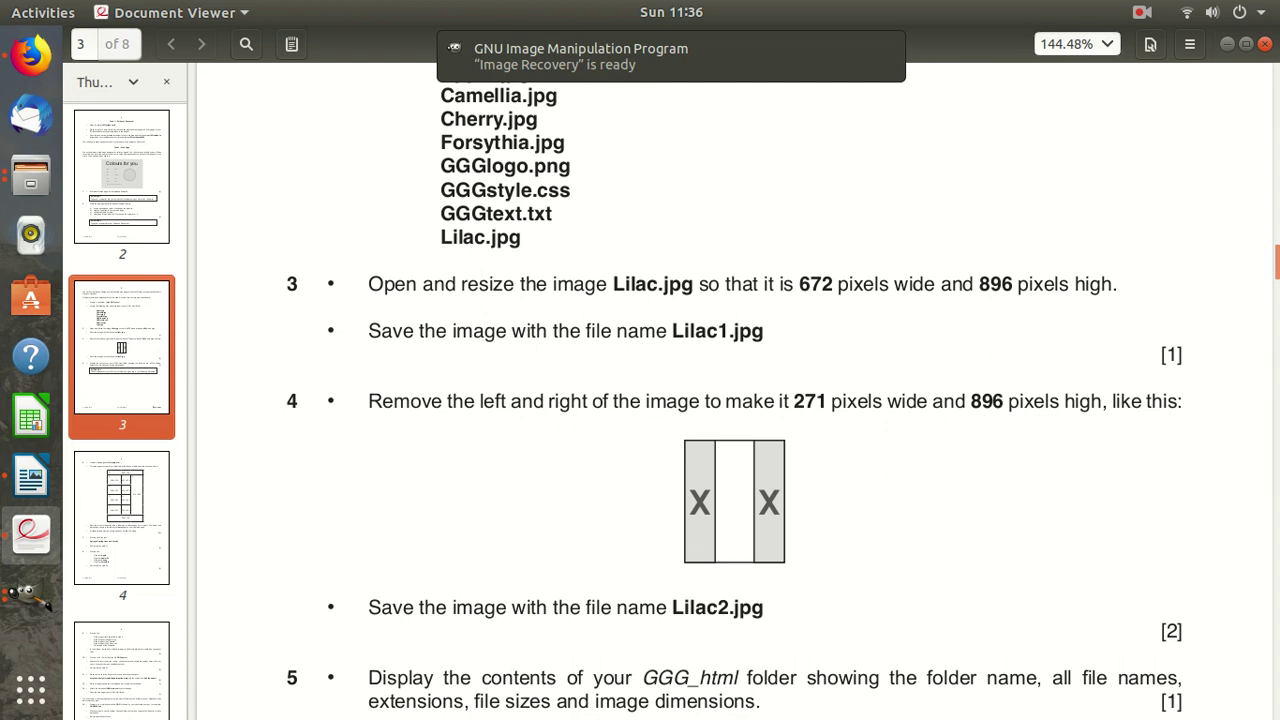
click(30, 595)
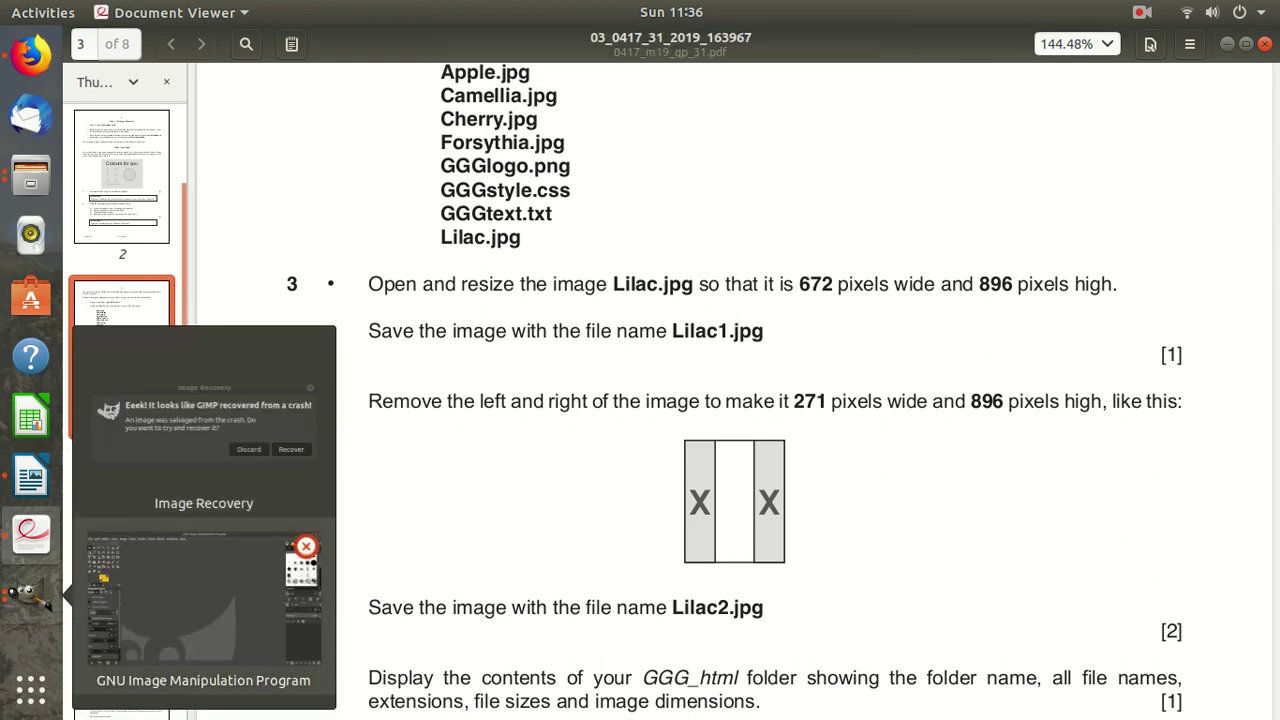
click(204, 420)
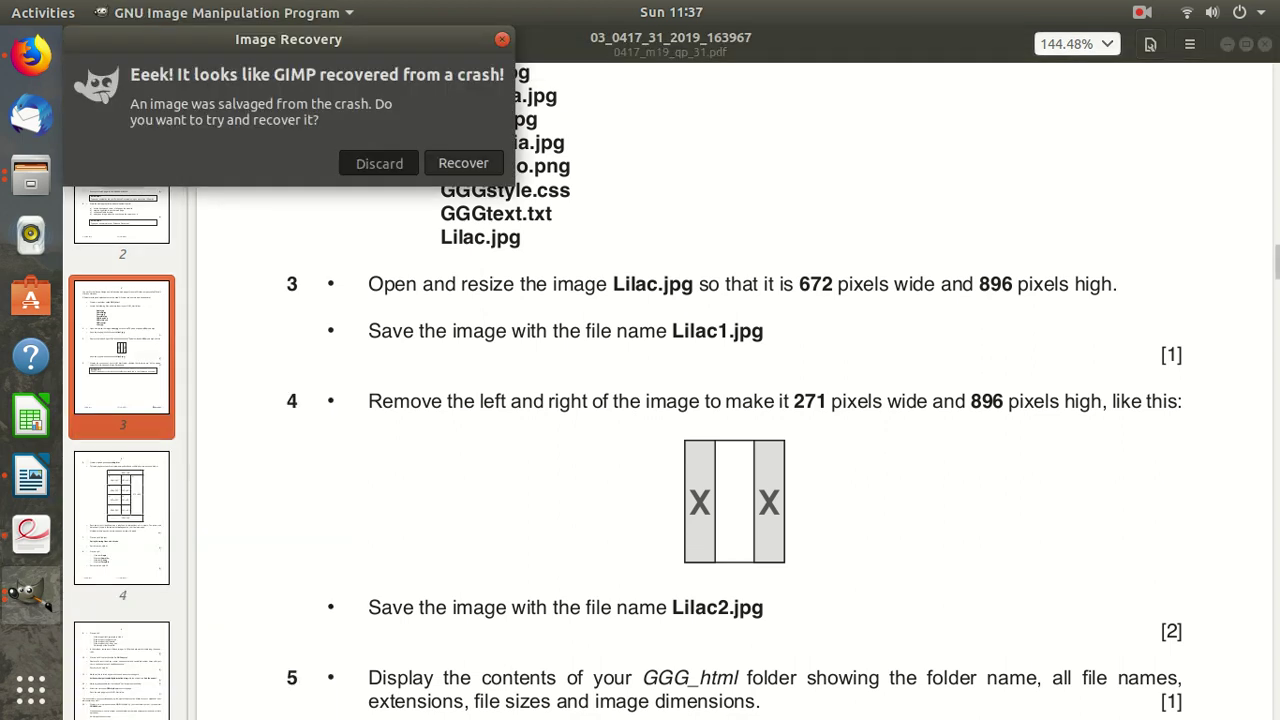
click(380, 163)
click(30, 595)
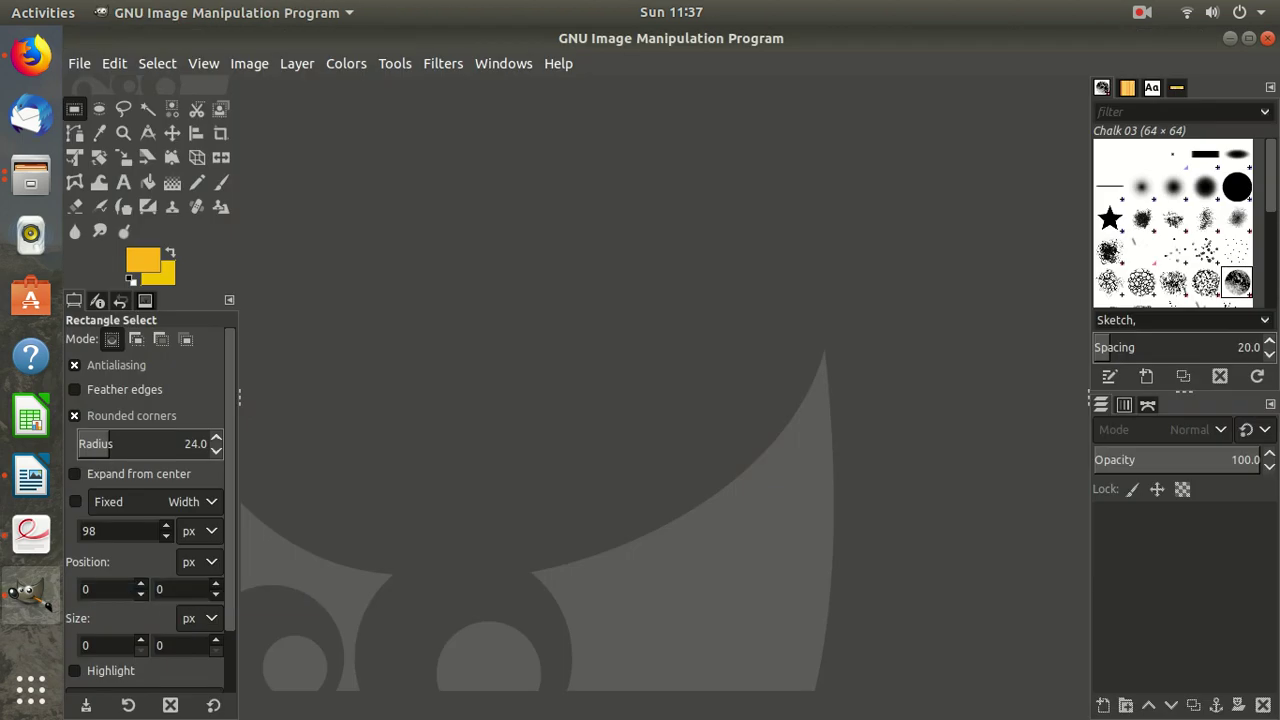
click(1229, 38)
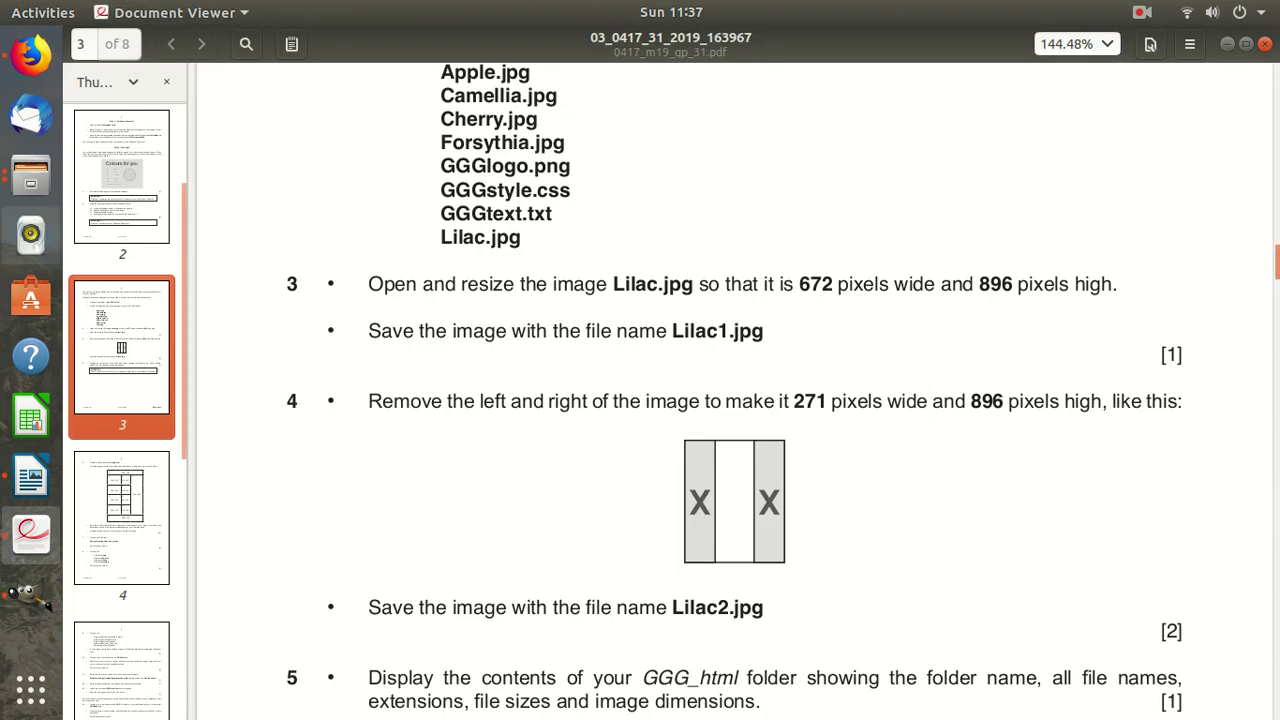
Open Lilac.jpg from the GGG_html folder in GNU Image Manipulation Program
click(30, 175)
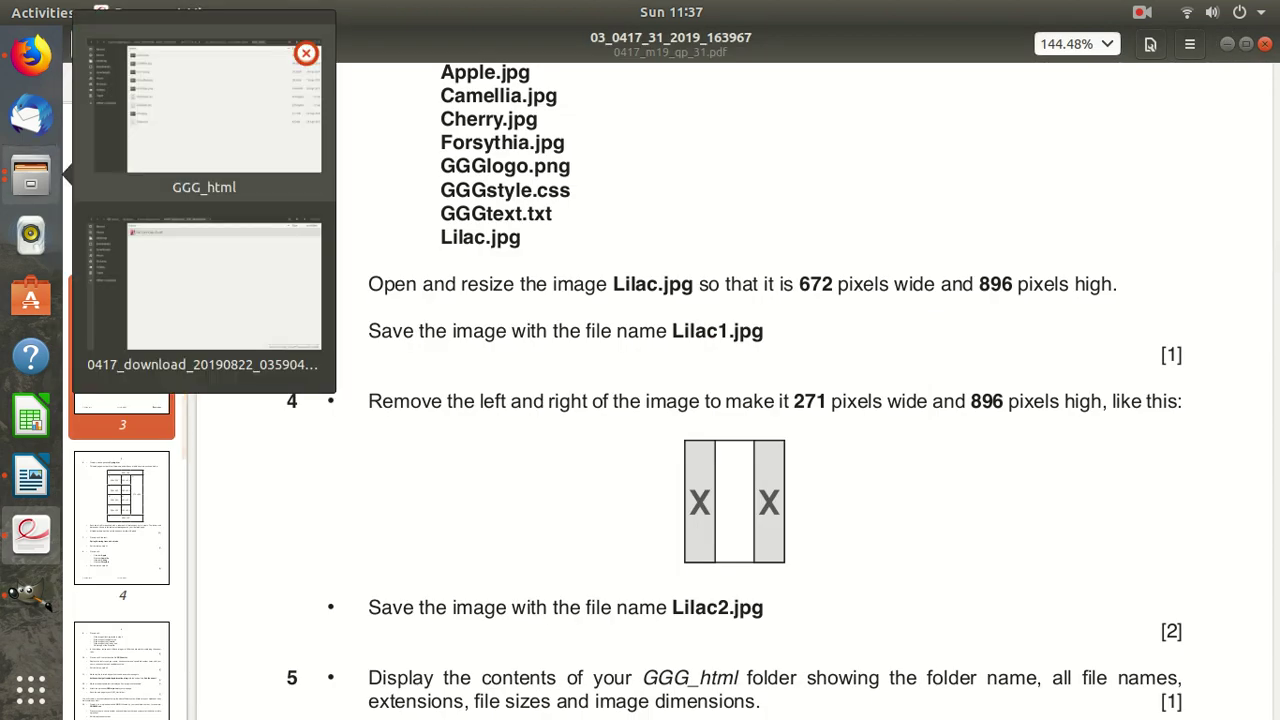
click(204, 110)
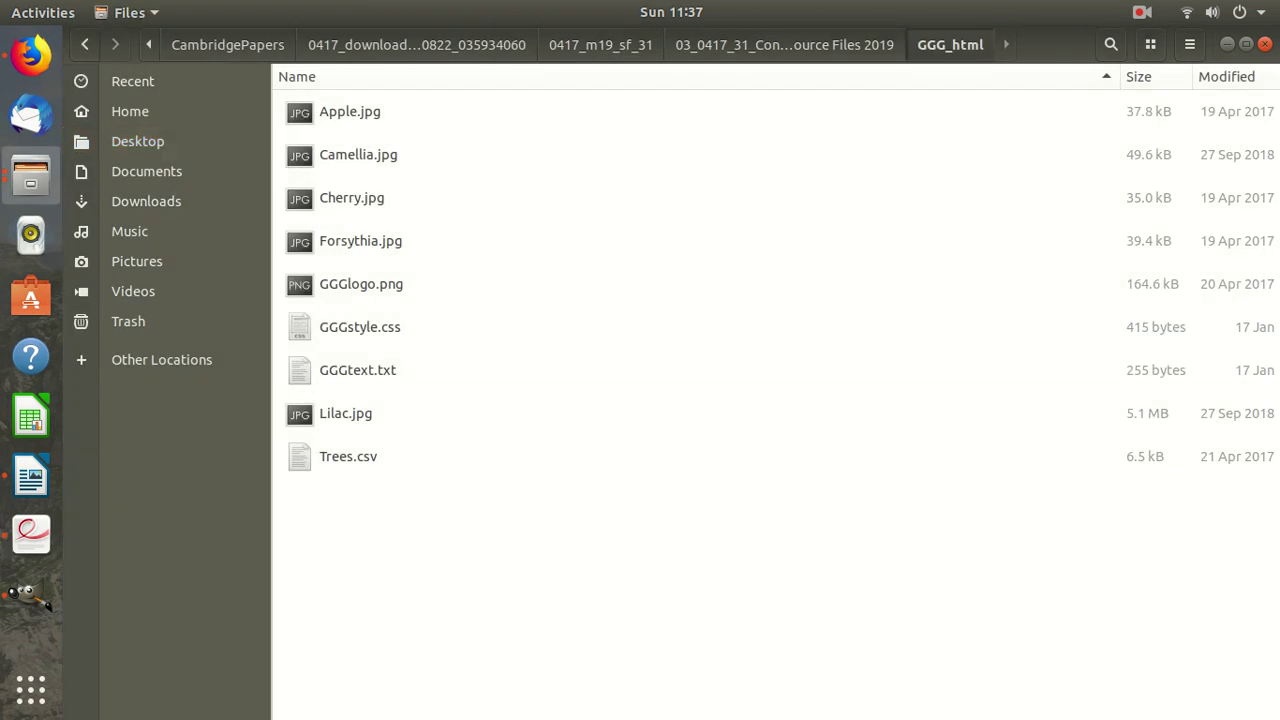
click(330, 413)
right_click(324, 414)
click(420, 149)
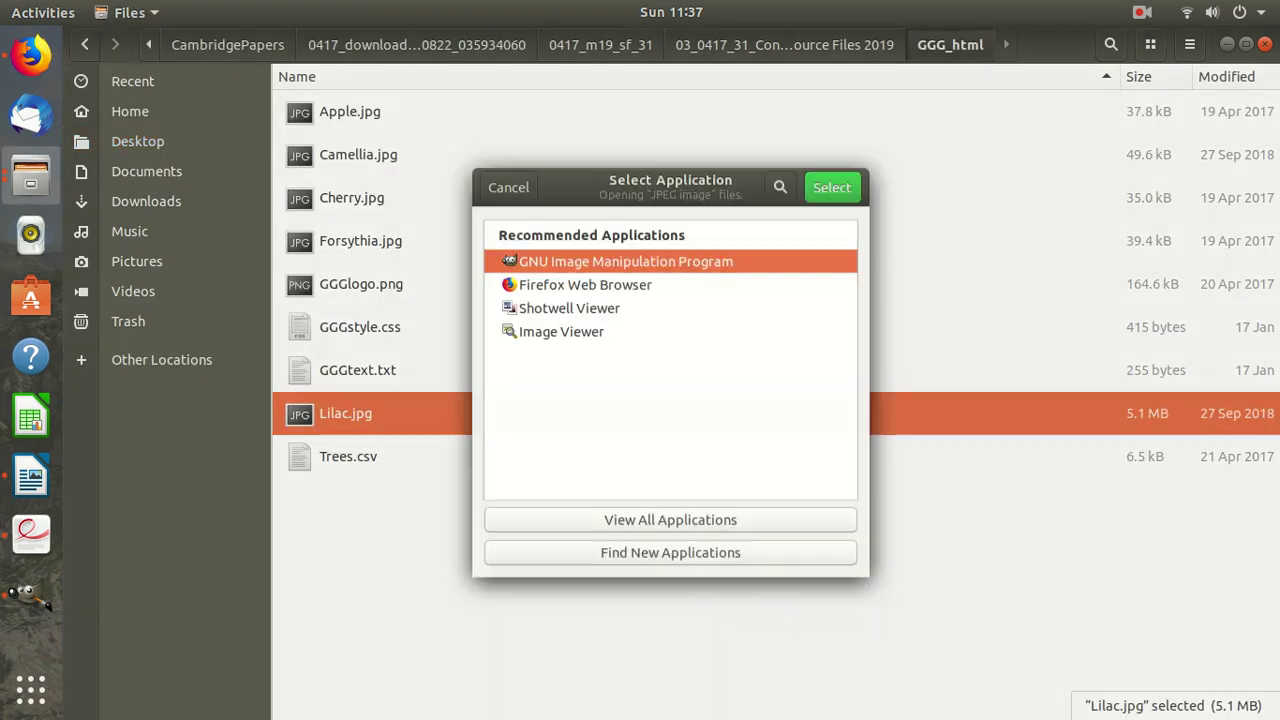
click(831, 187)
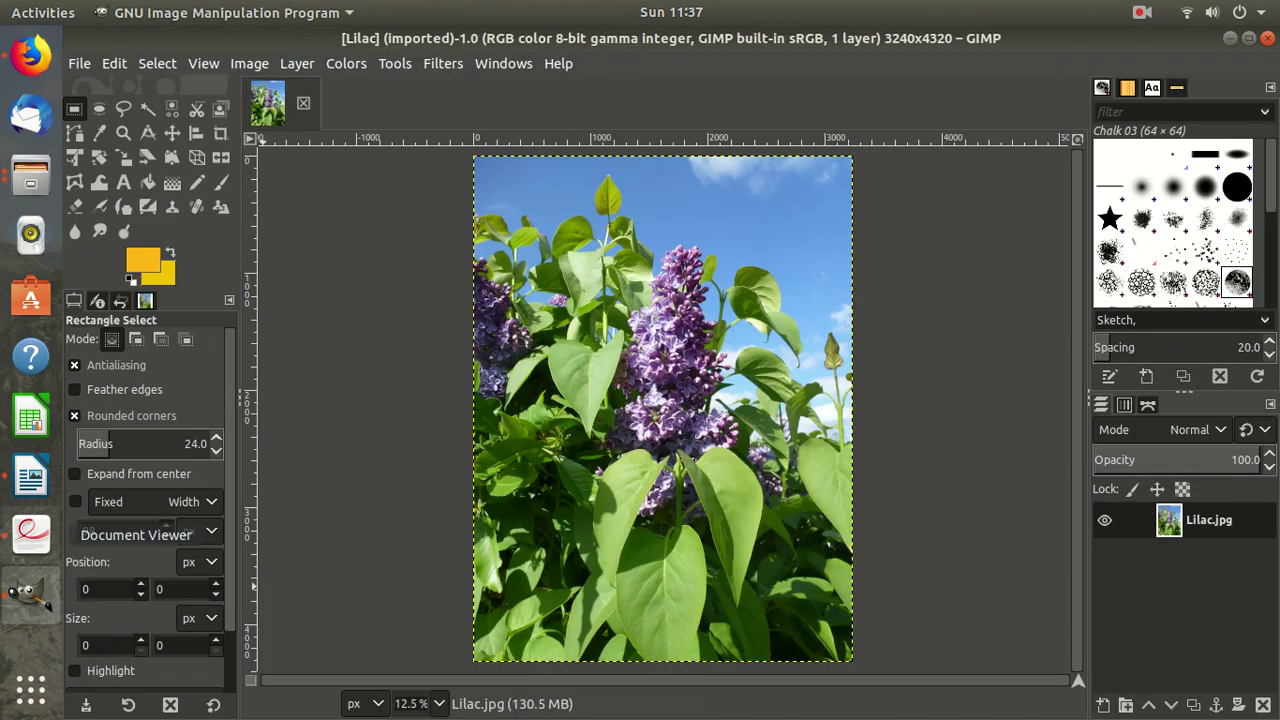
Check the size required by question 3 and scale the Lilac.jpg image to 672 × 896 pixels
click(31, 535)
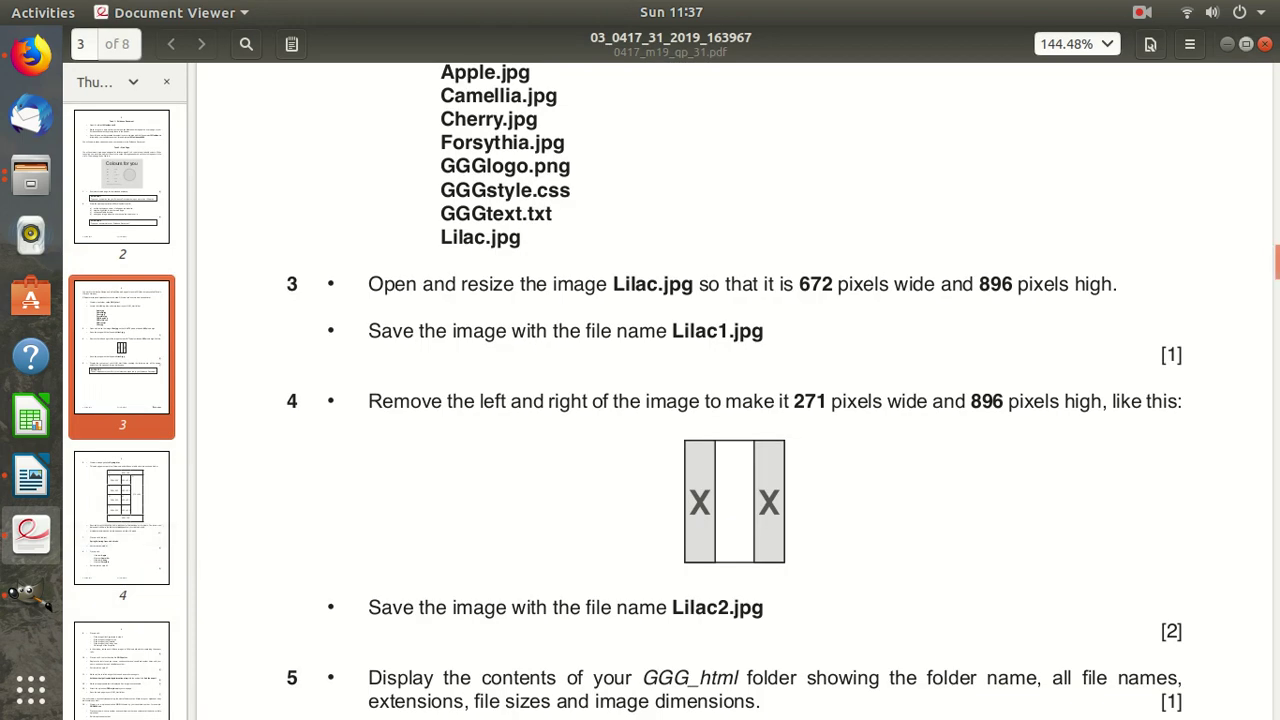
click(1227, 44)
right_click(603, 289)
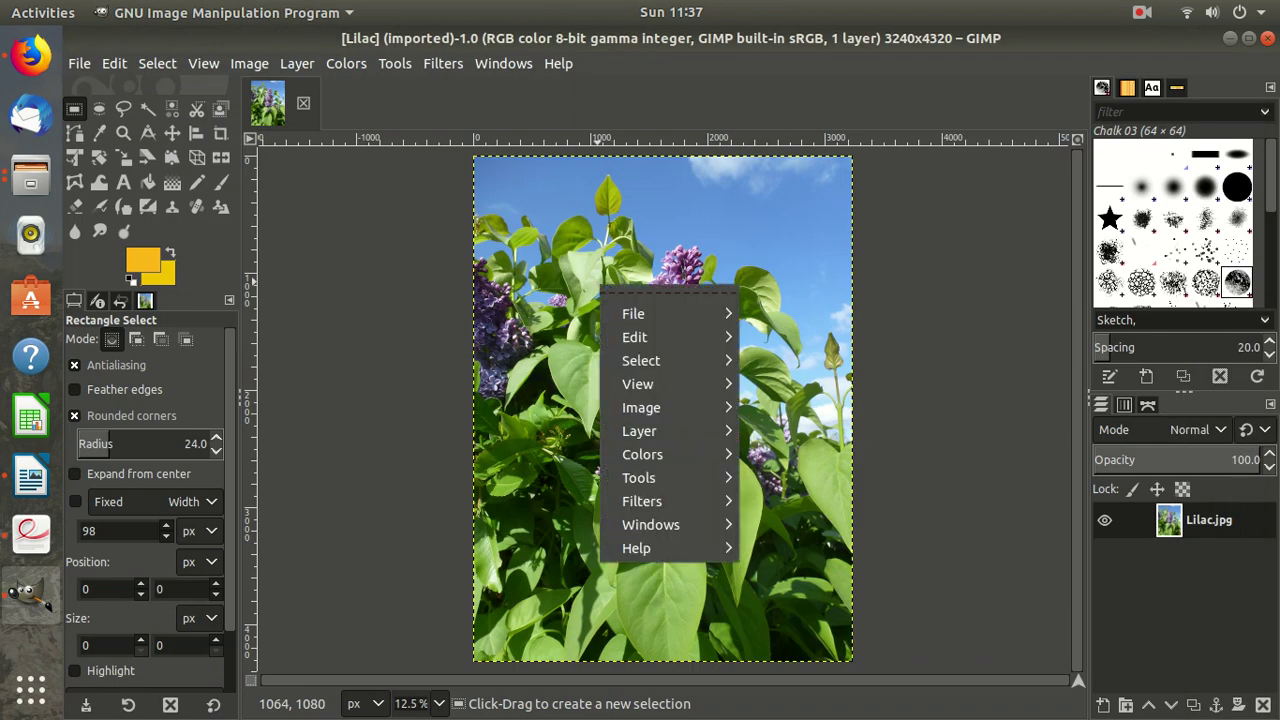
mouse_move(641, 407)
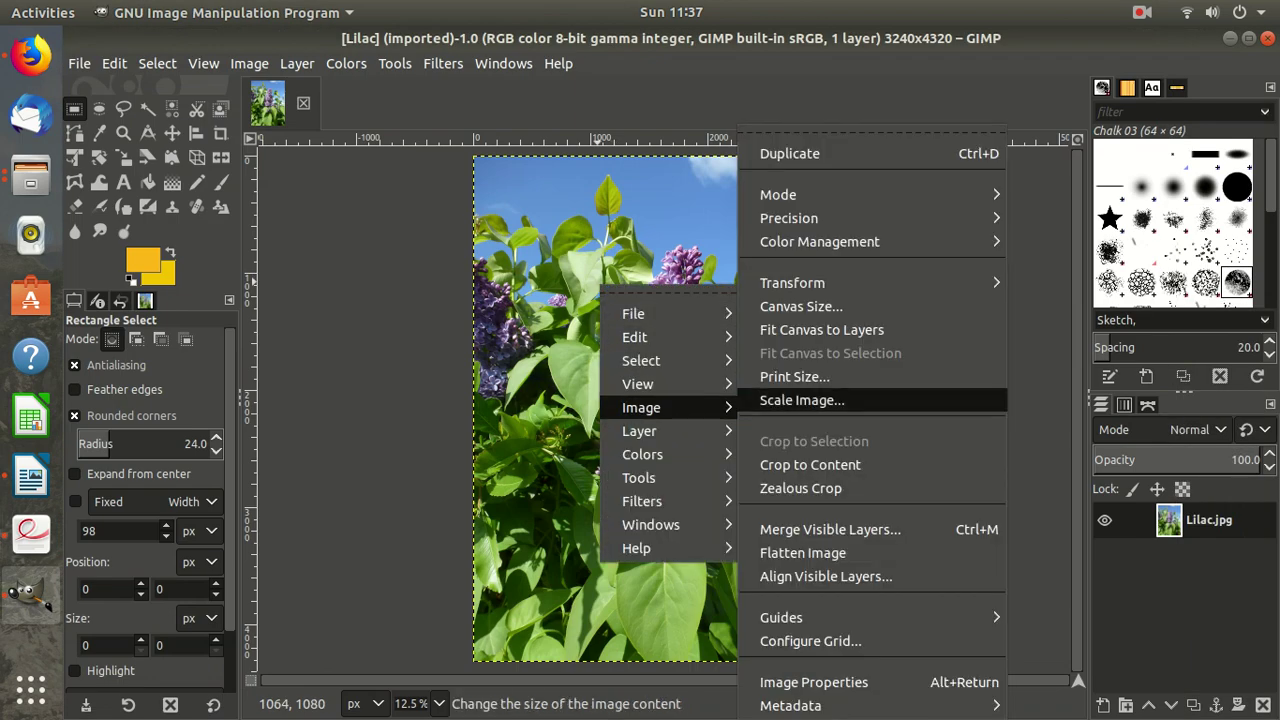
click(802, 400)
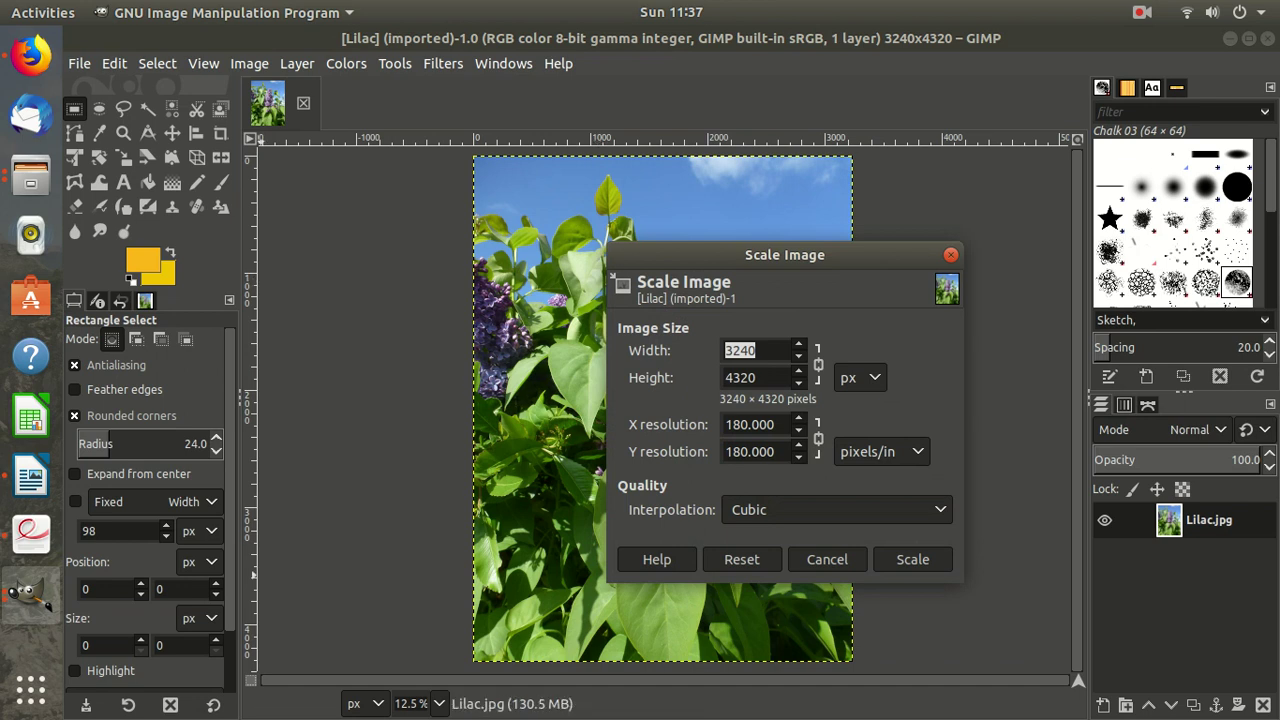
click(31, 535)
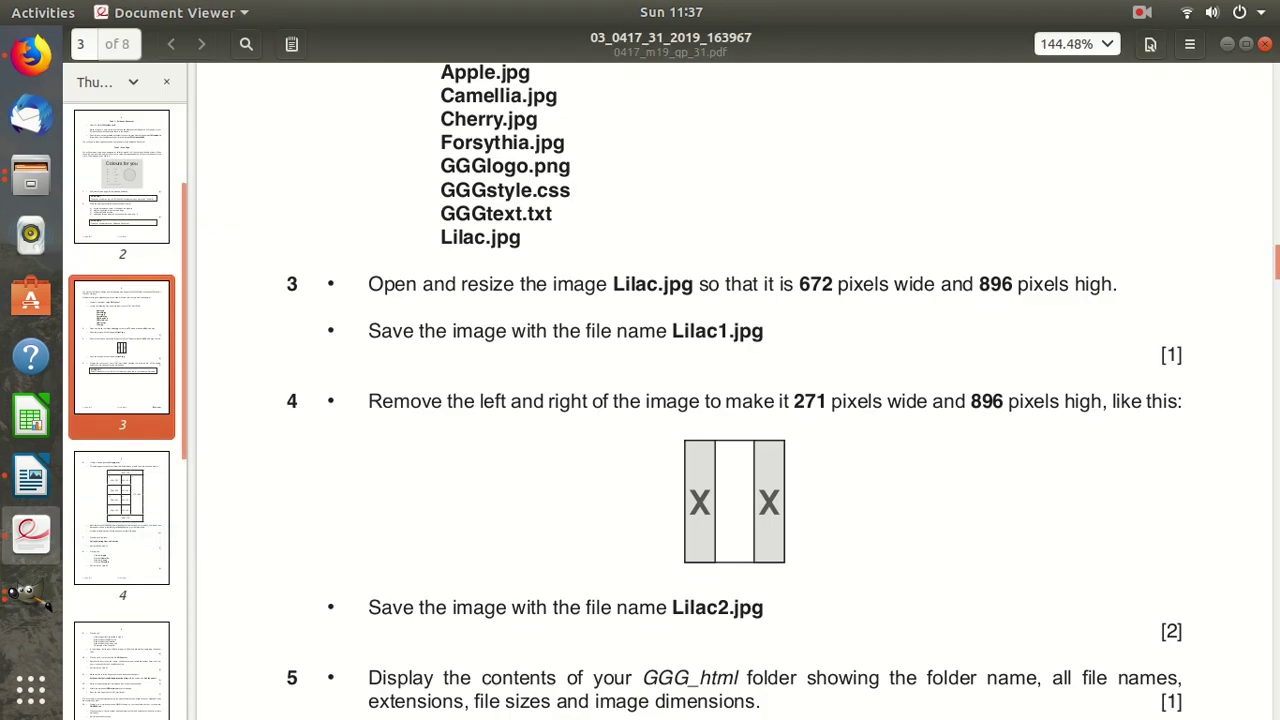
click(1227, 44)
text(672)
key(Tab)
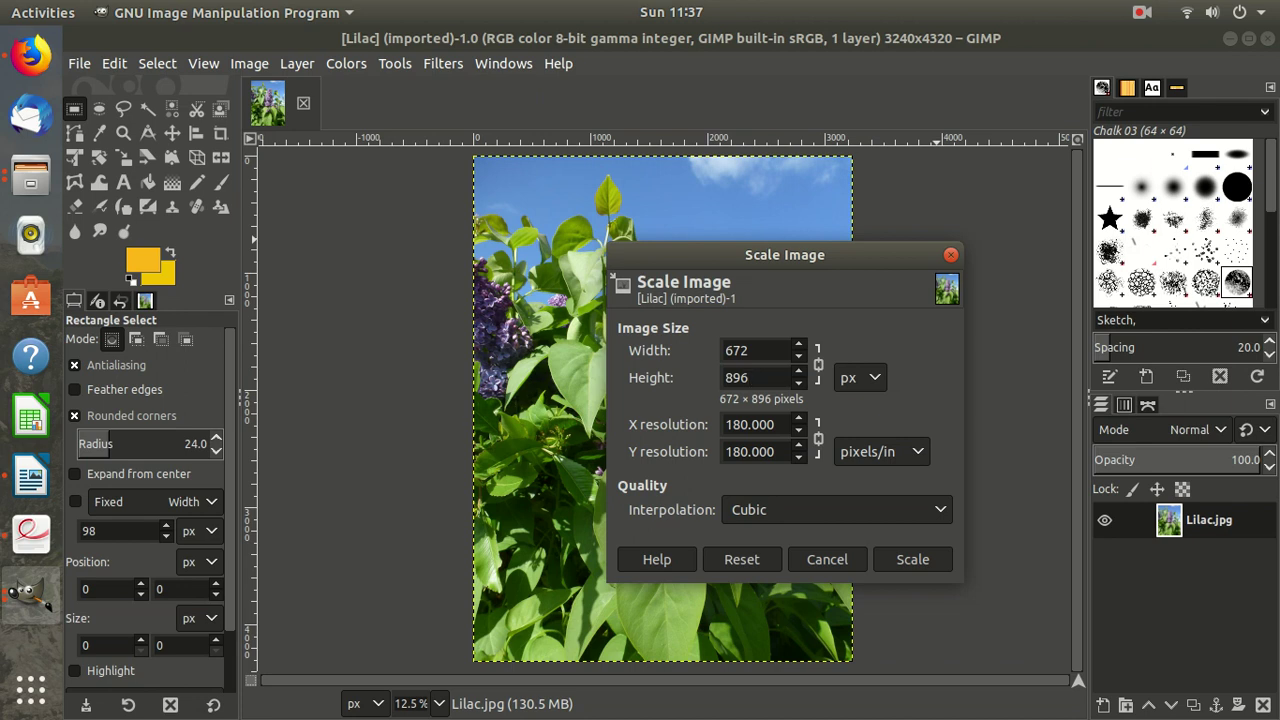
click(912, 559)
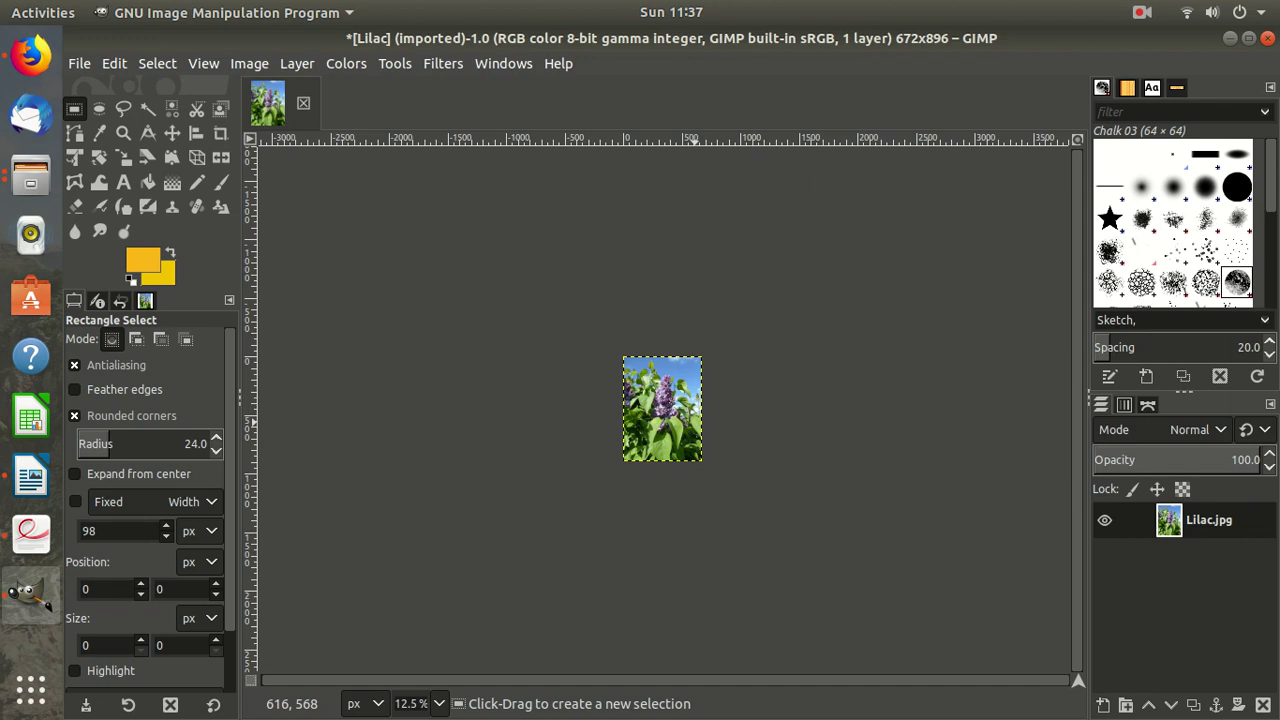
Check question 3's file name in the question paper and export the resized image from GIMP as Lilac1.jpg in the GGG_html folder
click(438, 703)
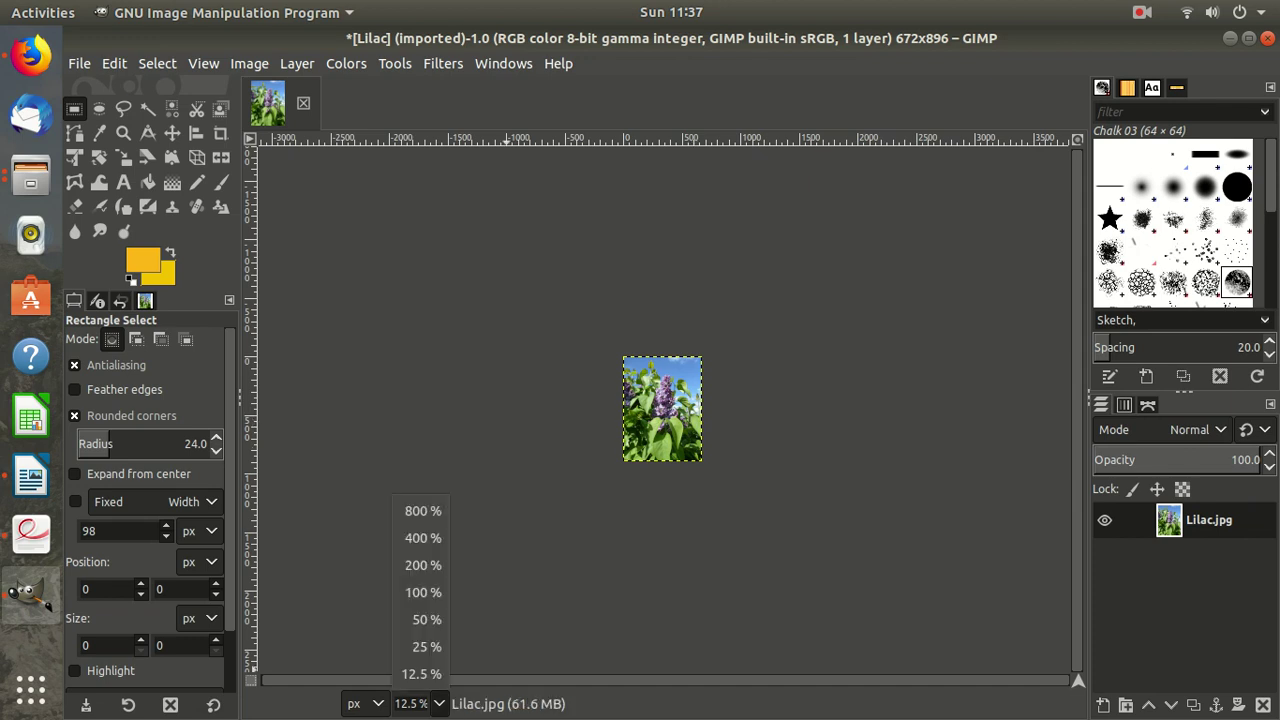
click(423, 591)
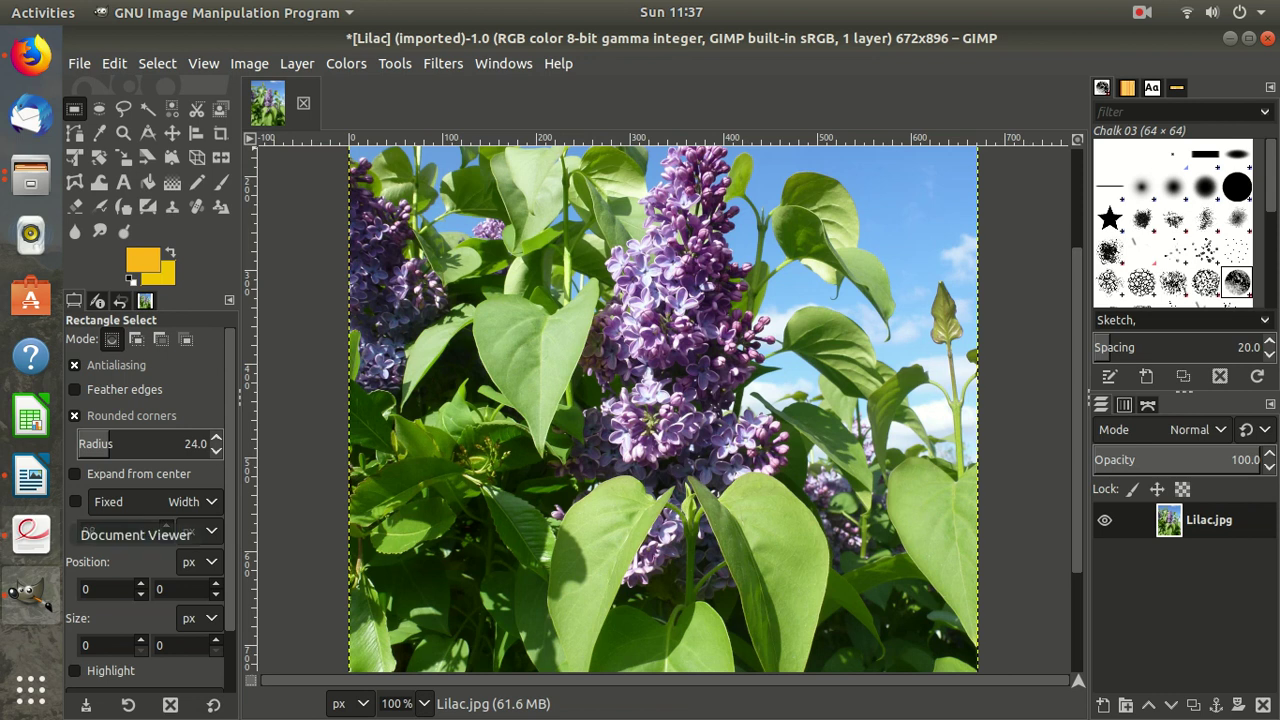
click(31, 535)
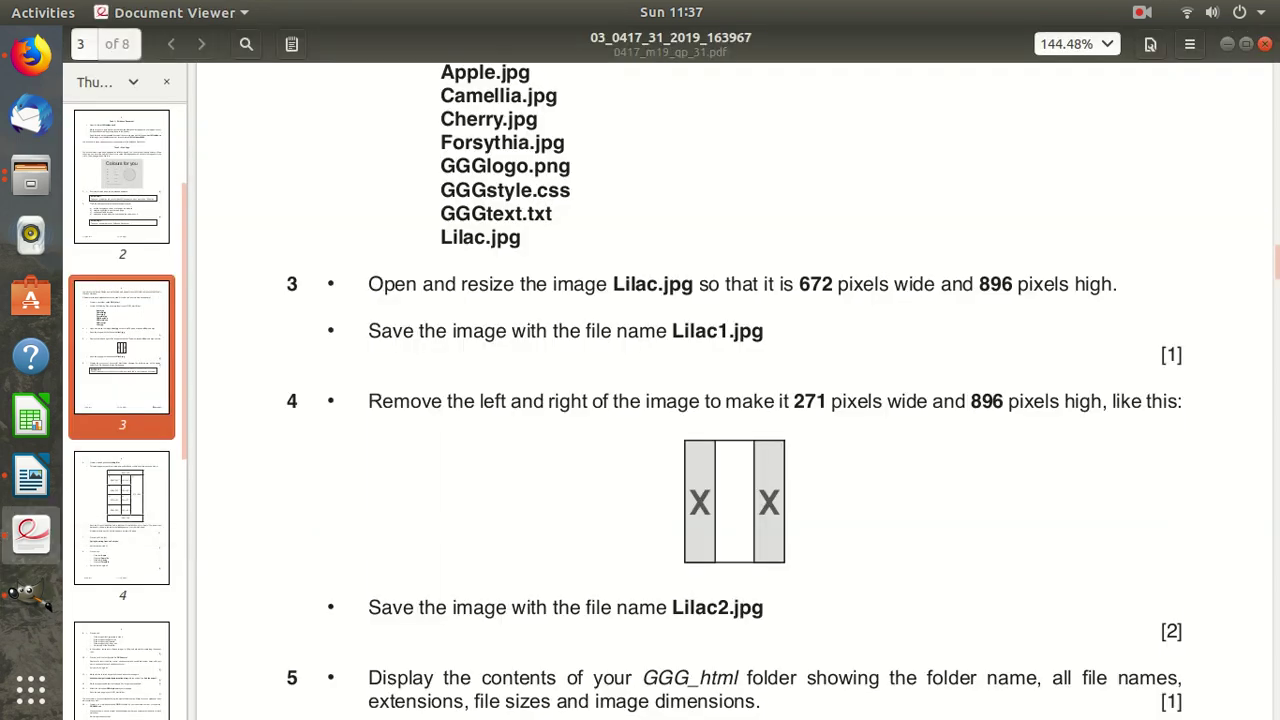
drag(766, 331, 671, 331)
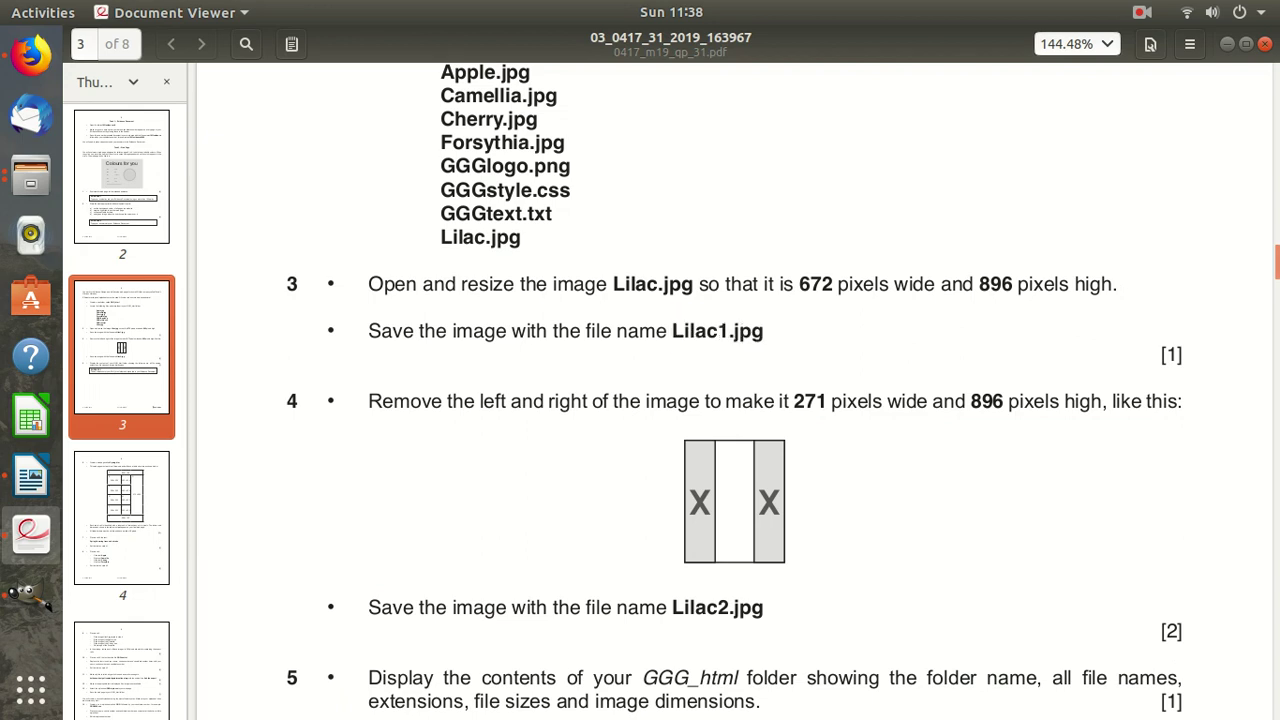
click(31, 592)
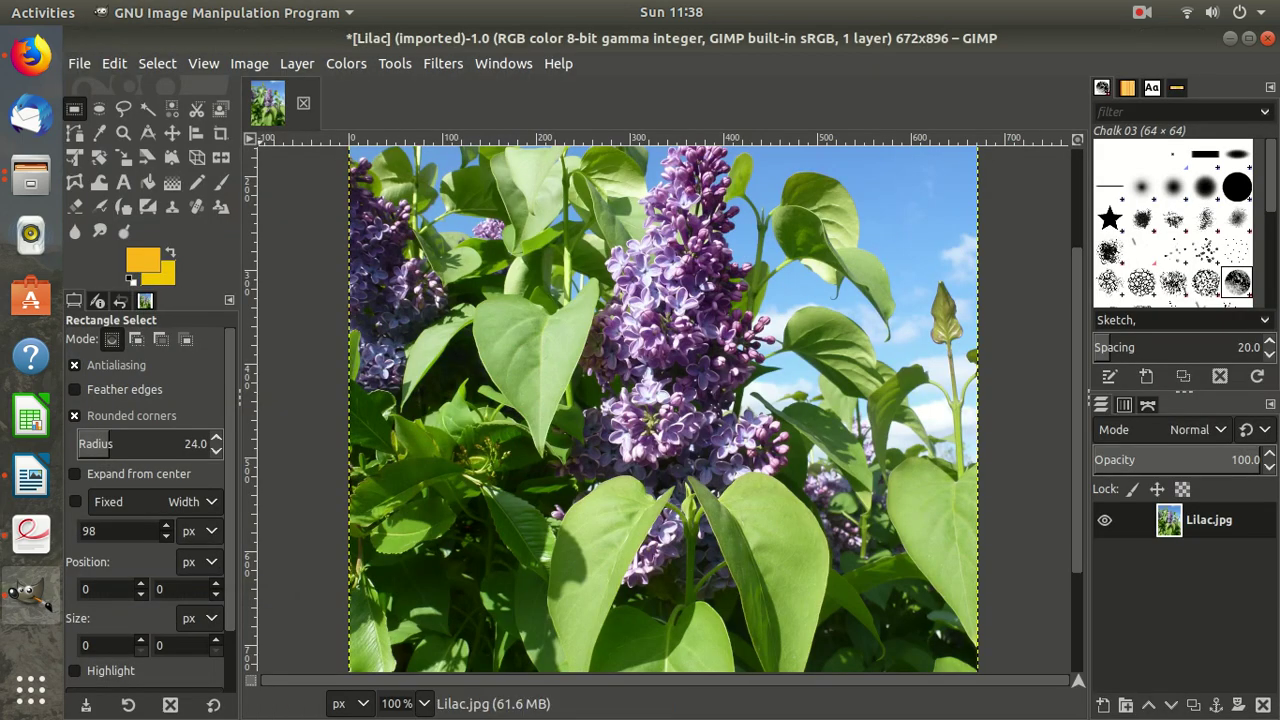
click(79, 63)
click(120, 383)
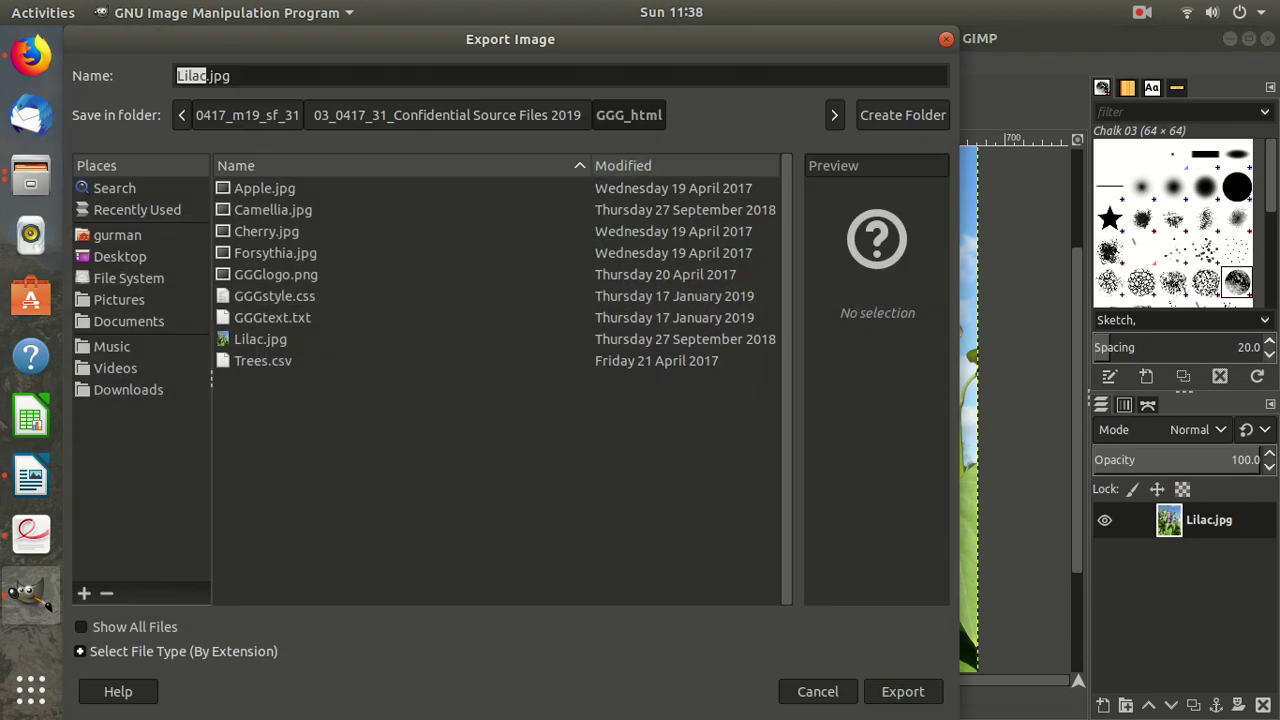
key(Right)
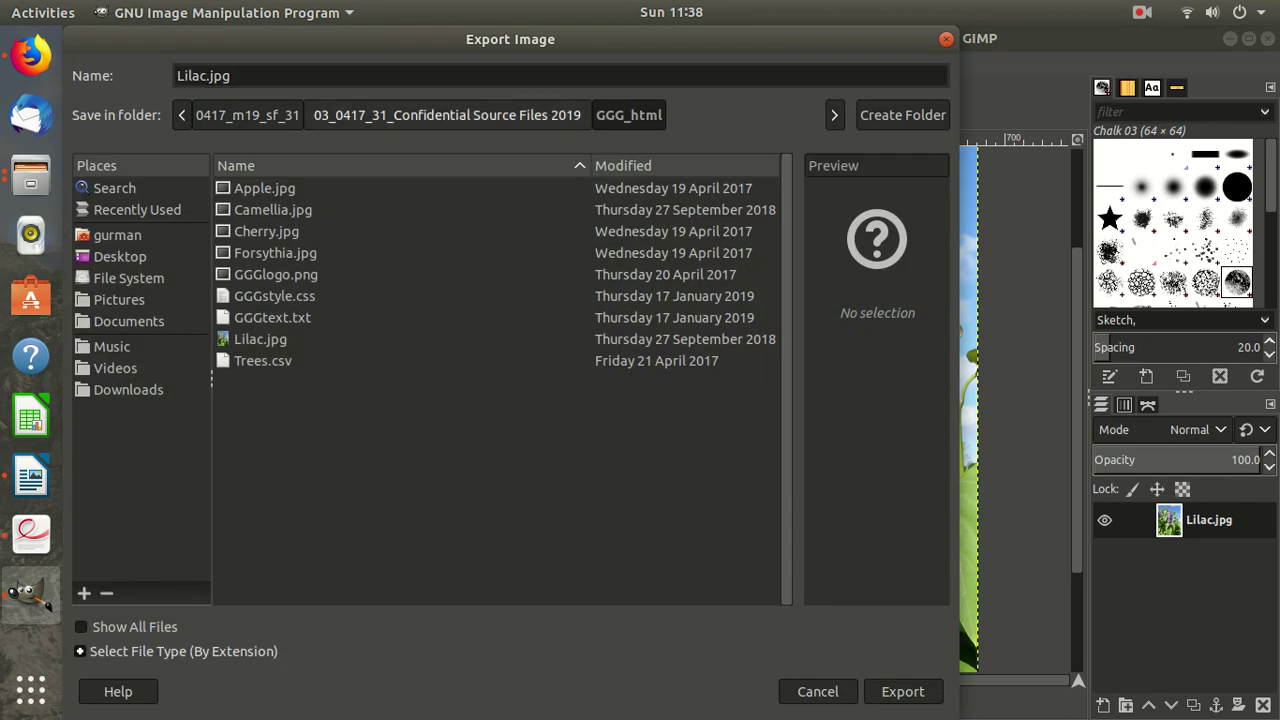
text(1)
key(Return)
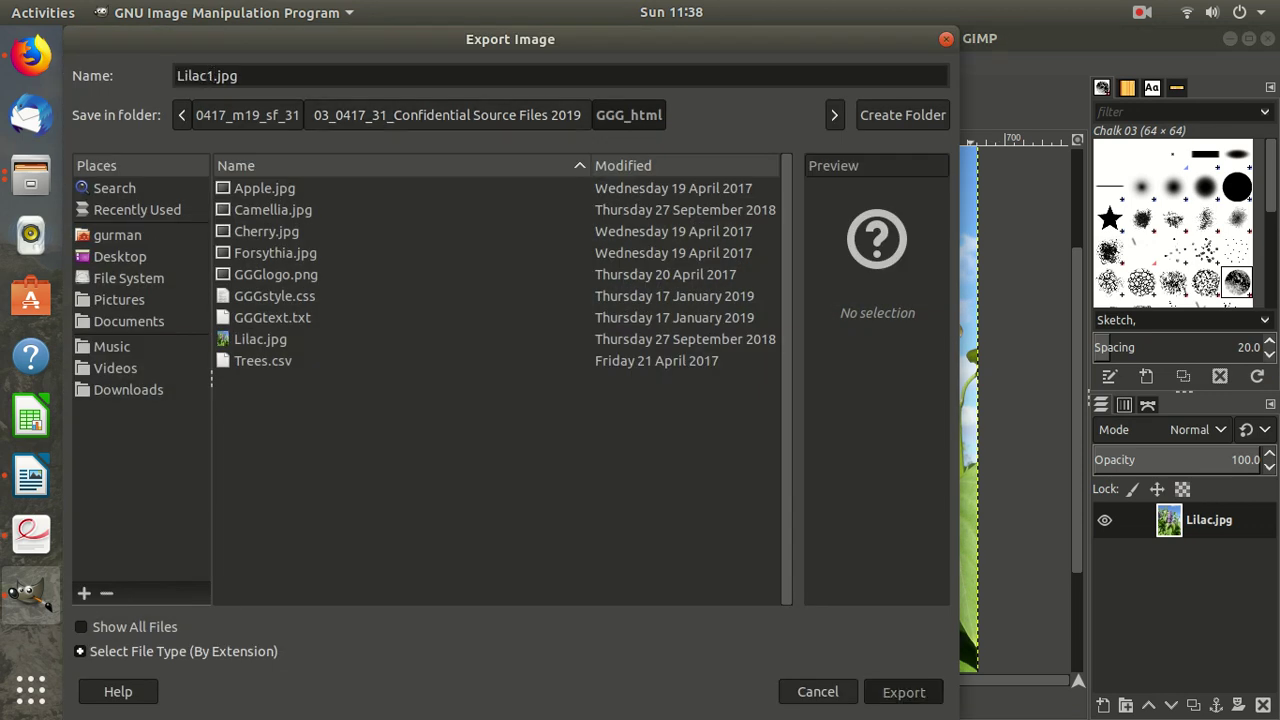
key(Return)
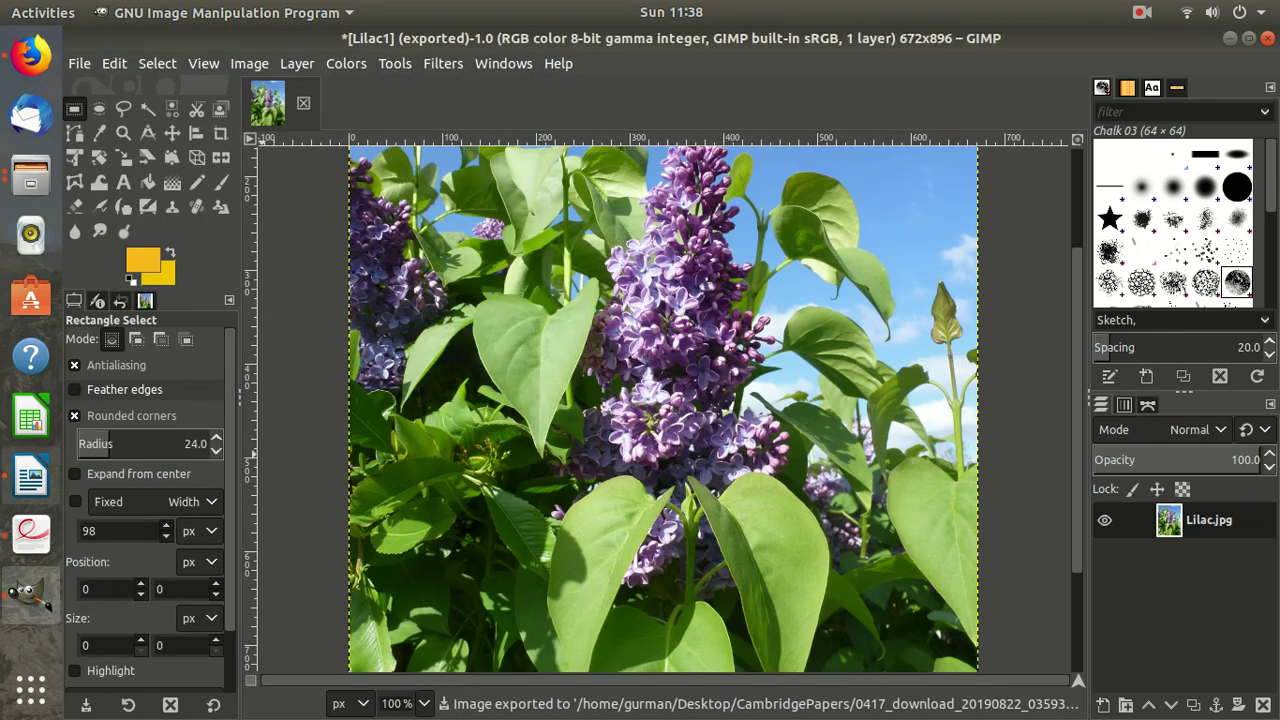
Check the widths in questions 3 and 4 and calculate =672-271 in cell D7 of a new LibreOffice Calc spreadsheet
click(30, 535)
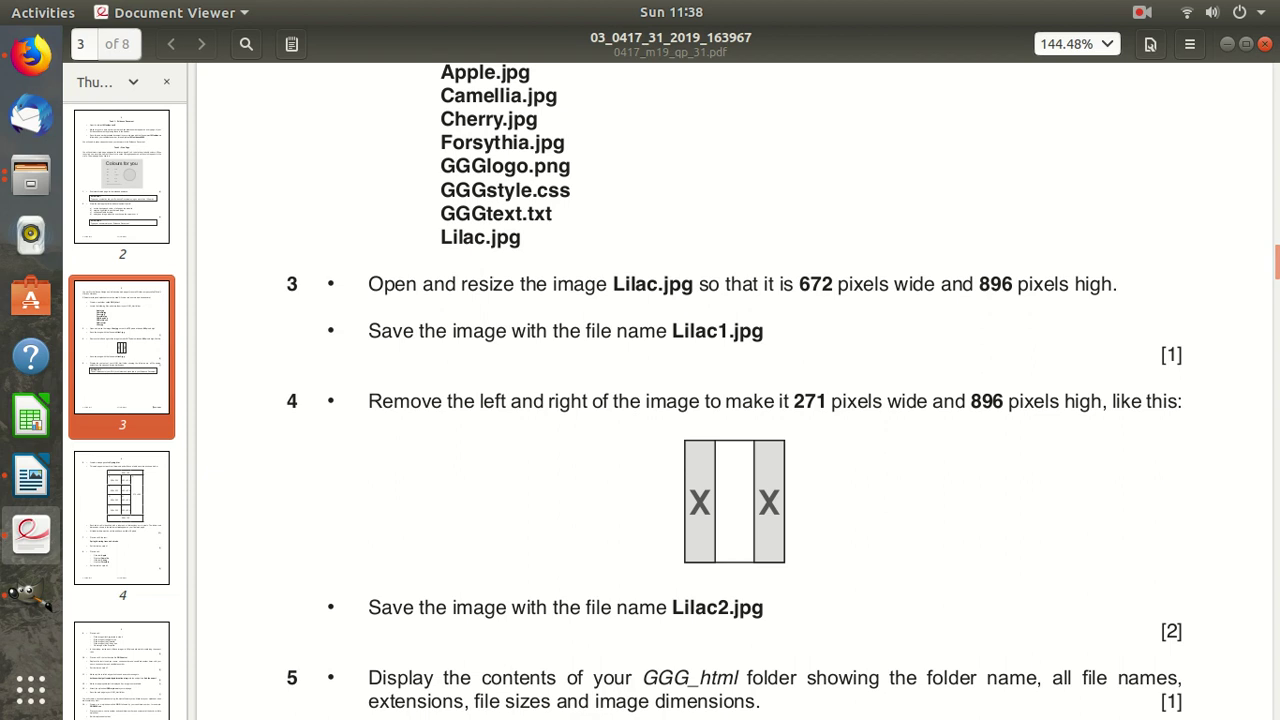
click(31, 418)
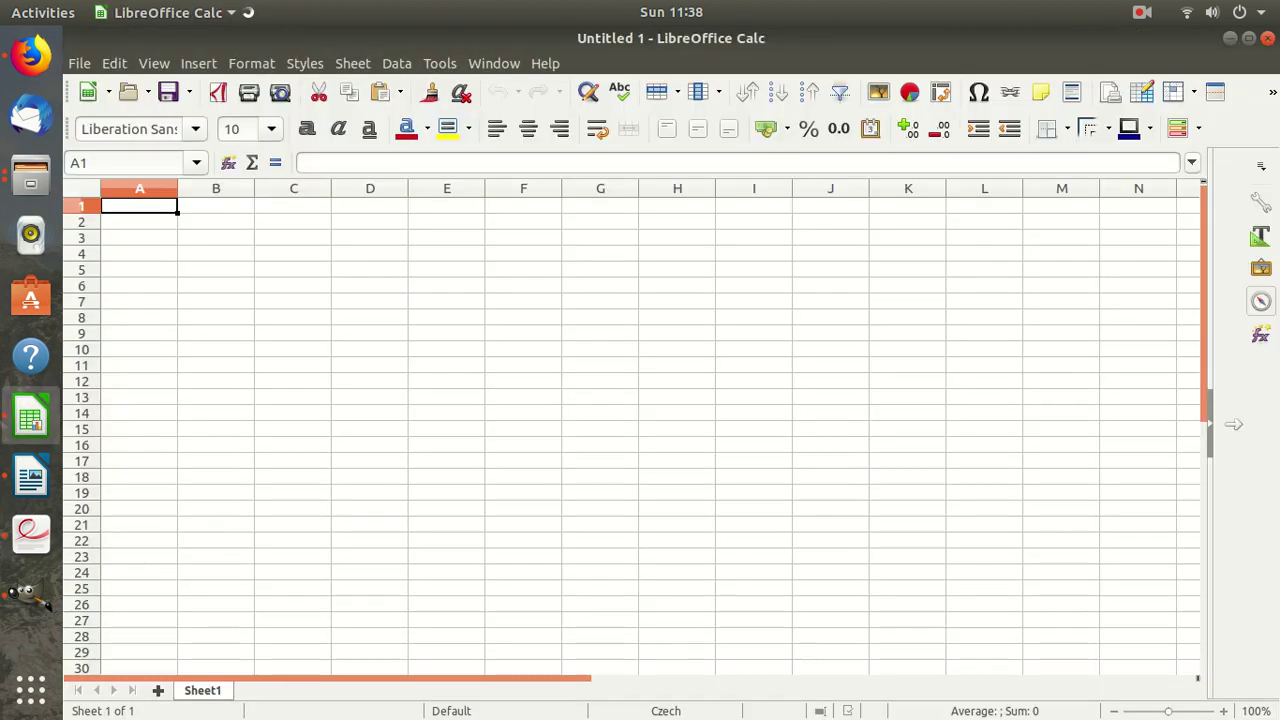
click(369, 301)
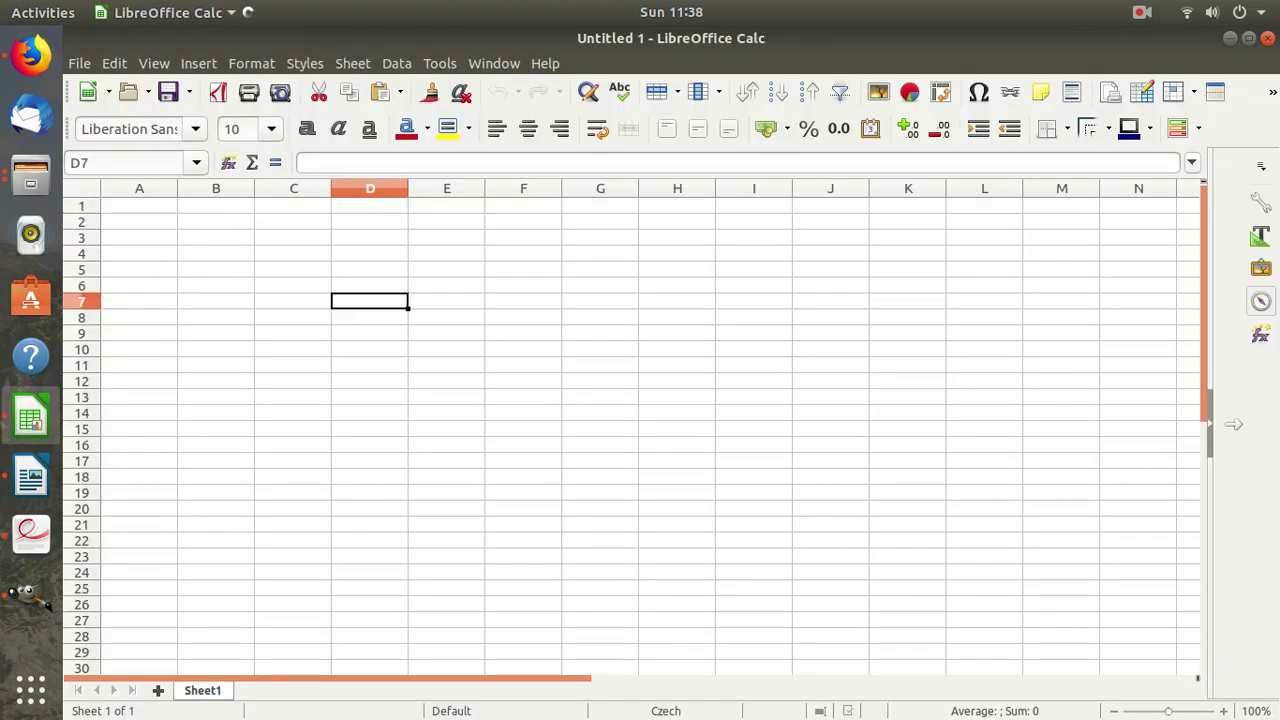
text(=672-)
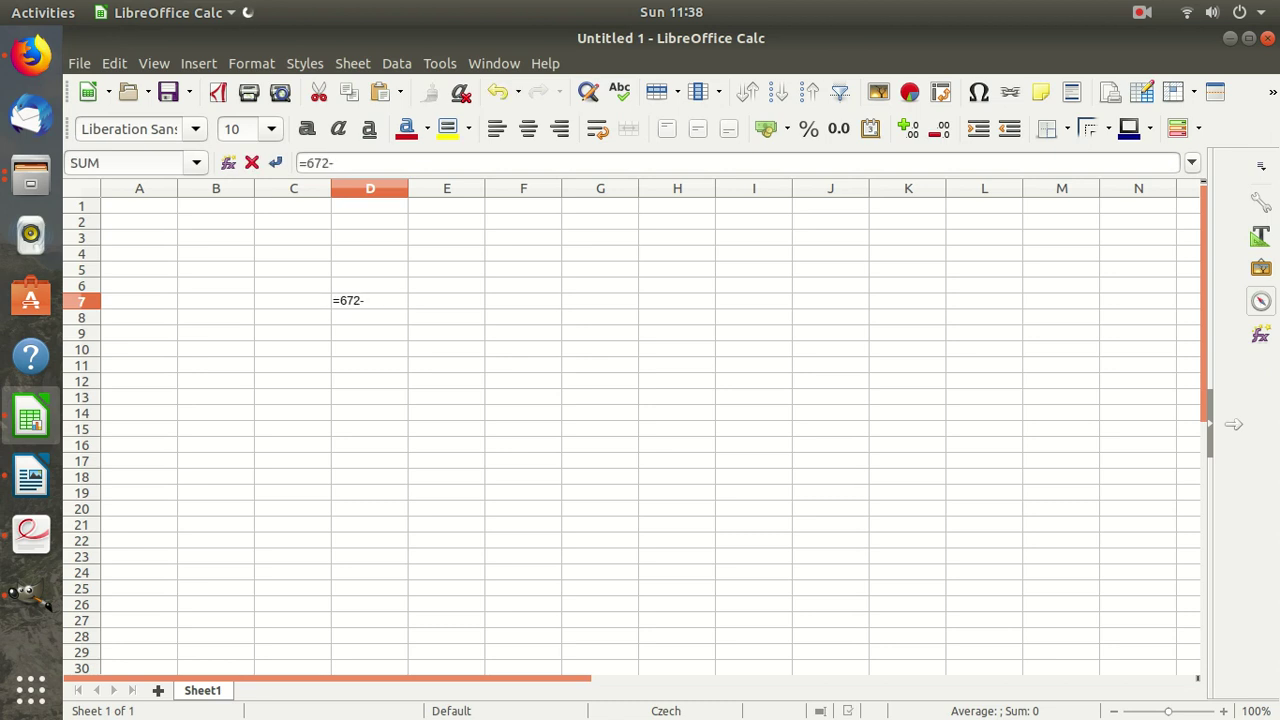
click(1230, 38)
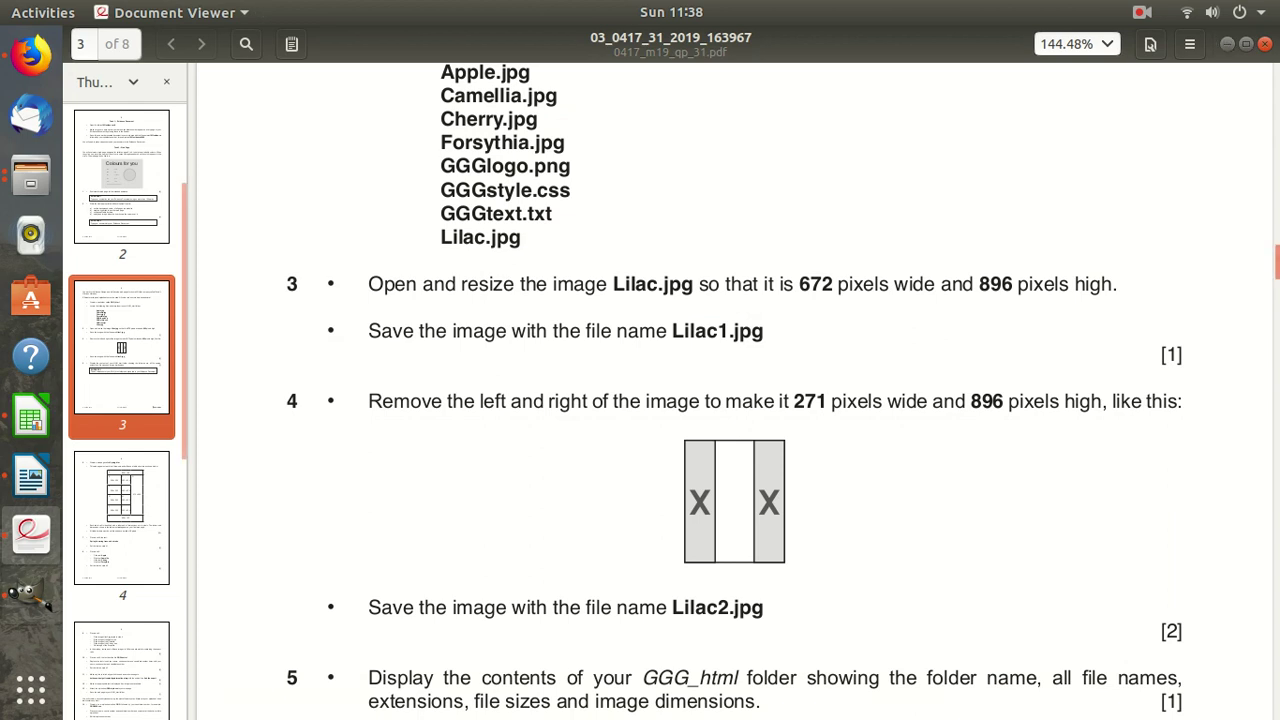
click(31, 418)
text(271)
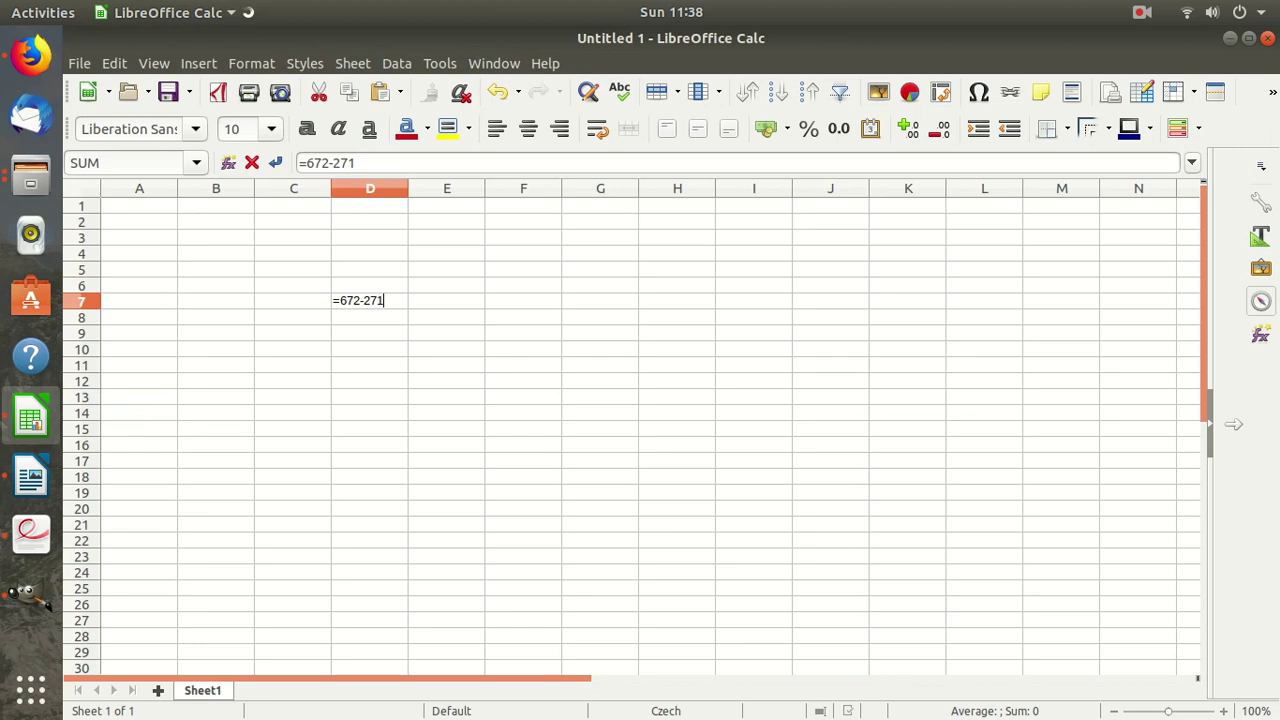
key(Return)
key(Up)
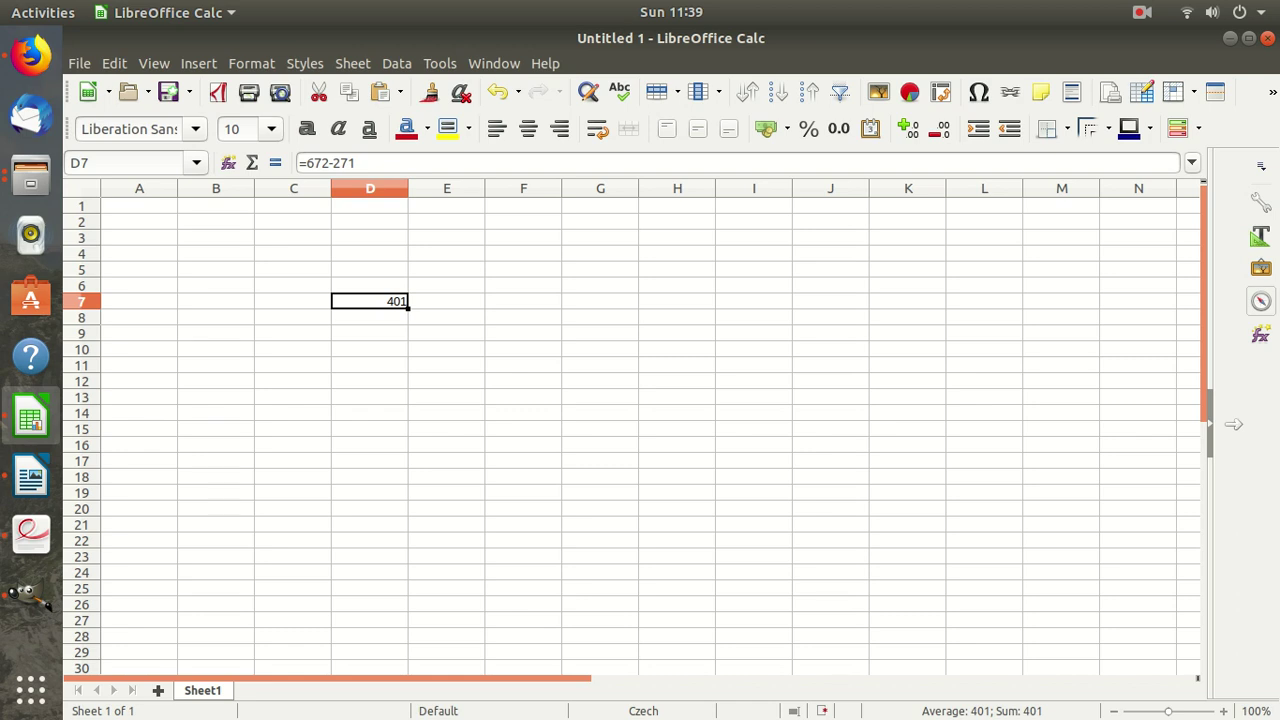
Enlarge the calculated result in cell D7 to font size 14
click(271, 128)
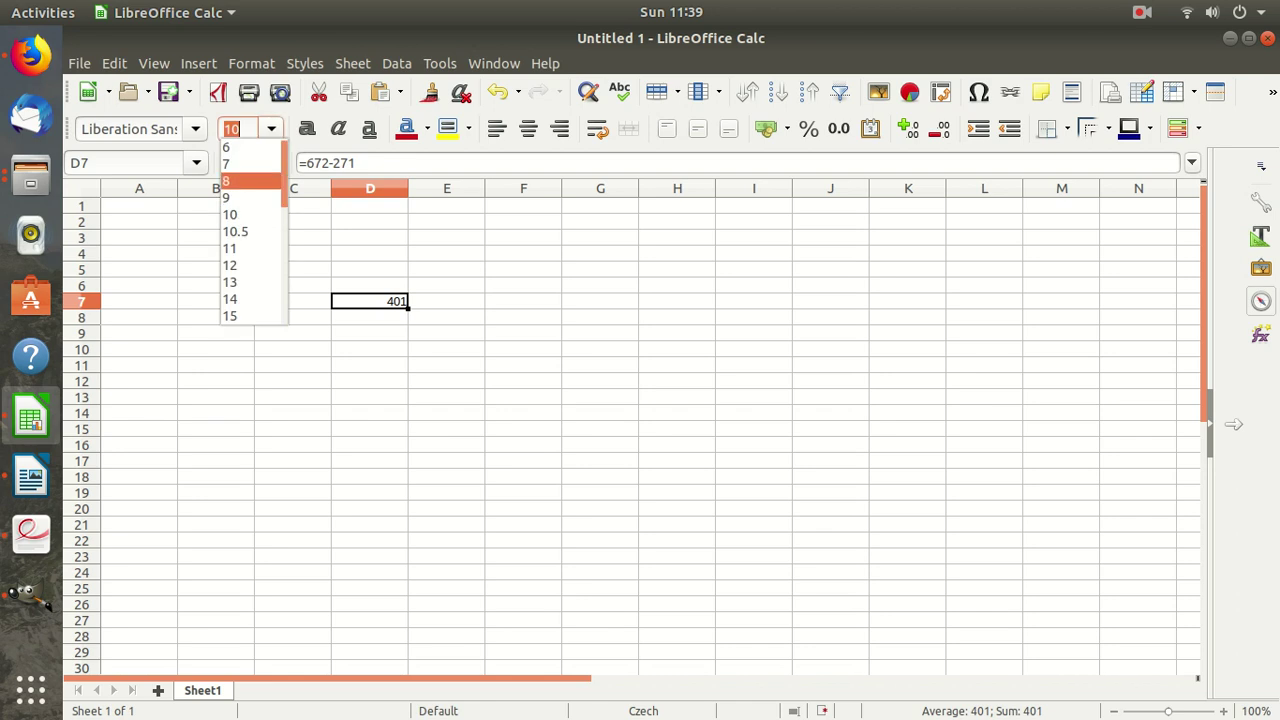
click(250, 298)
click(677, 338)
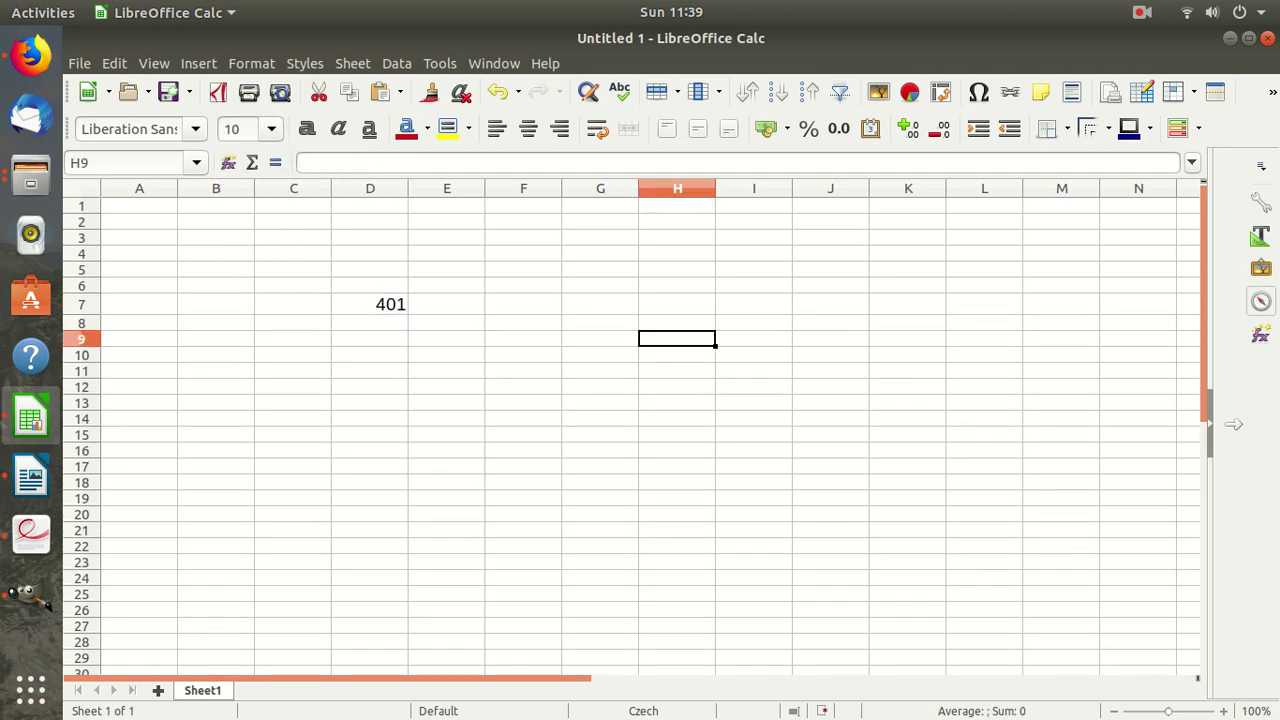
Return to the Lilac1 image in GIMP, activate the Crop tool and review the crop diagram in question 4 of the question paper
key(alt+Tab)
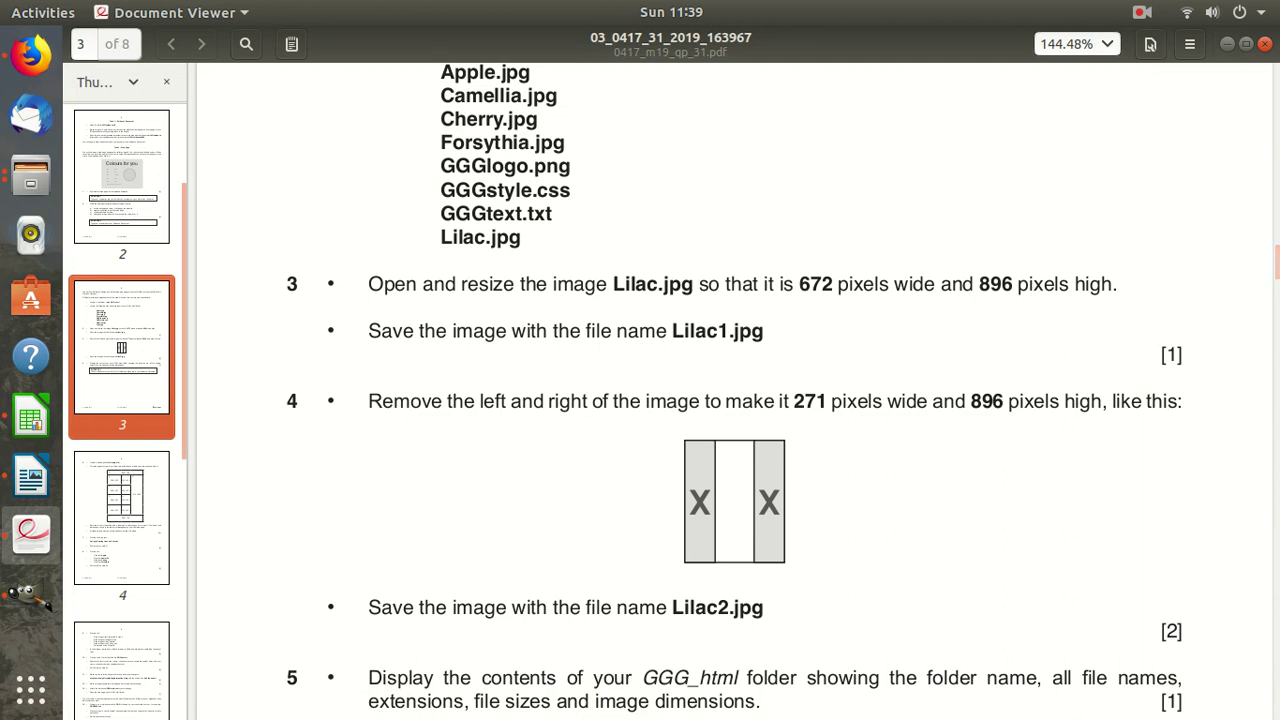
click(30, 592)
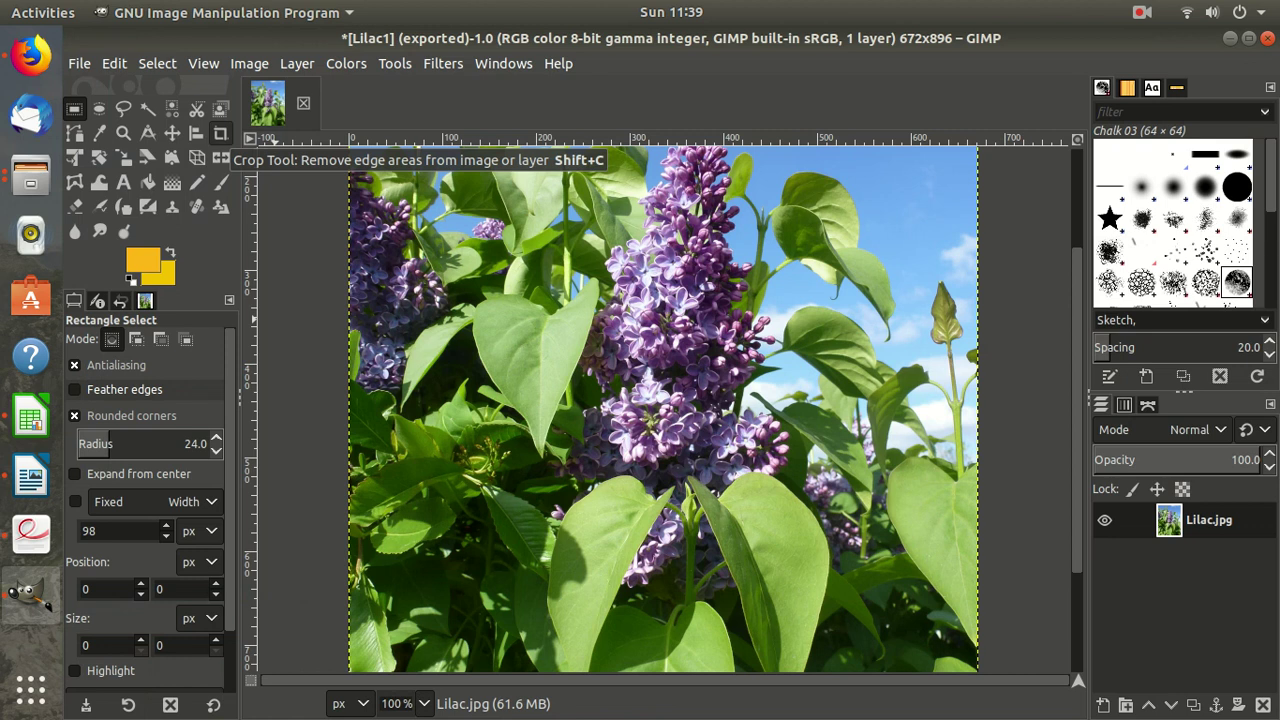
click(220, 134)
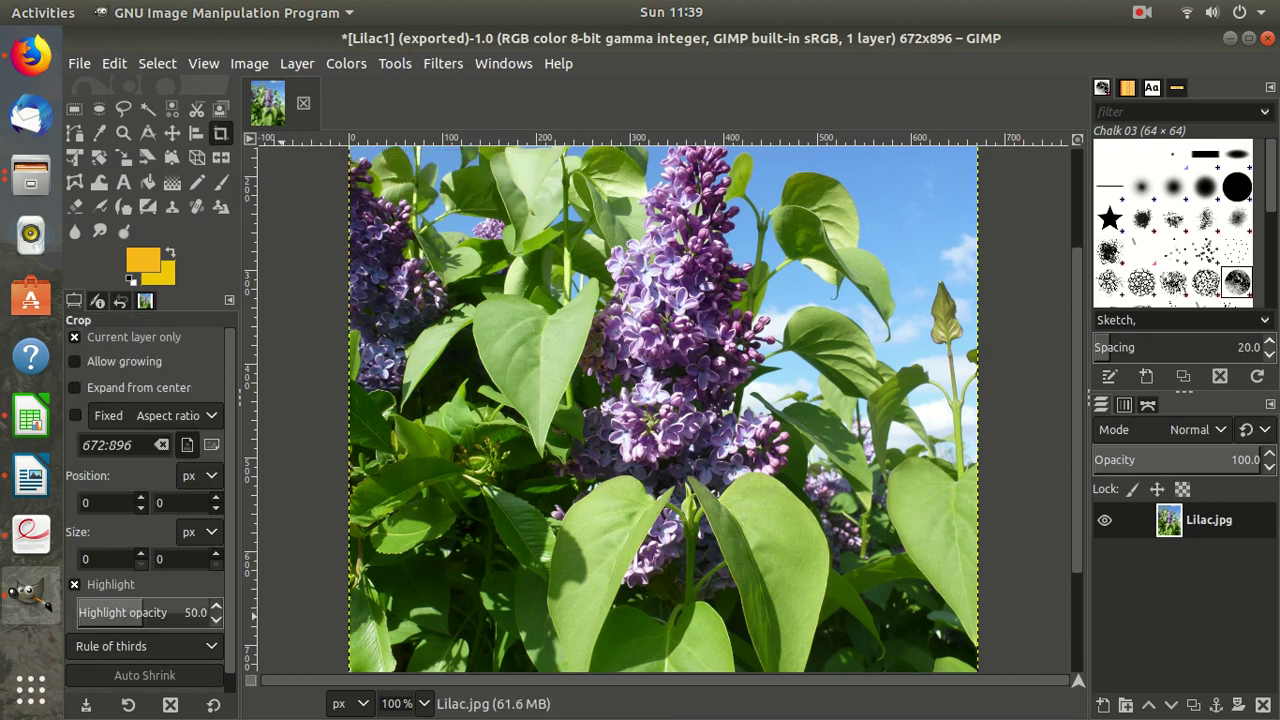
click(31, 534)
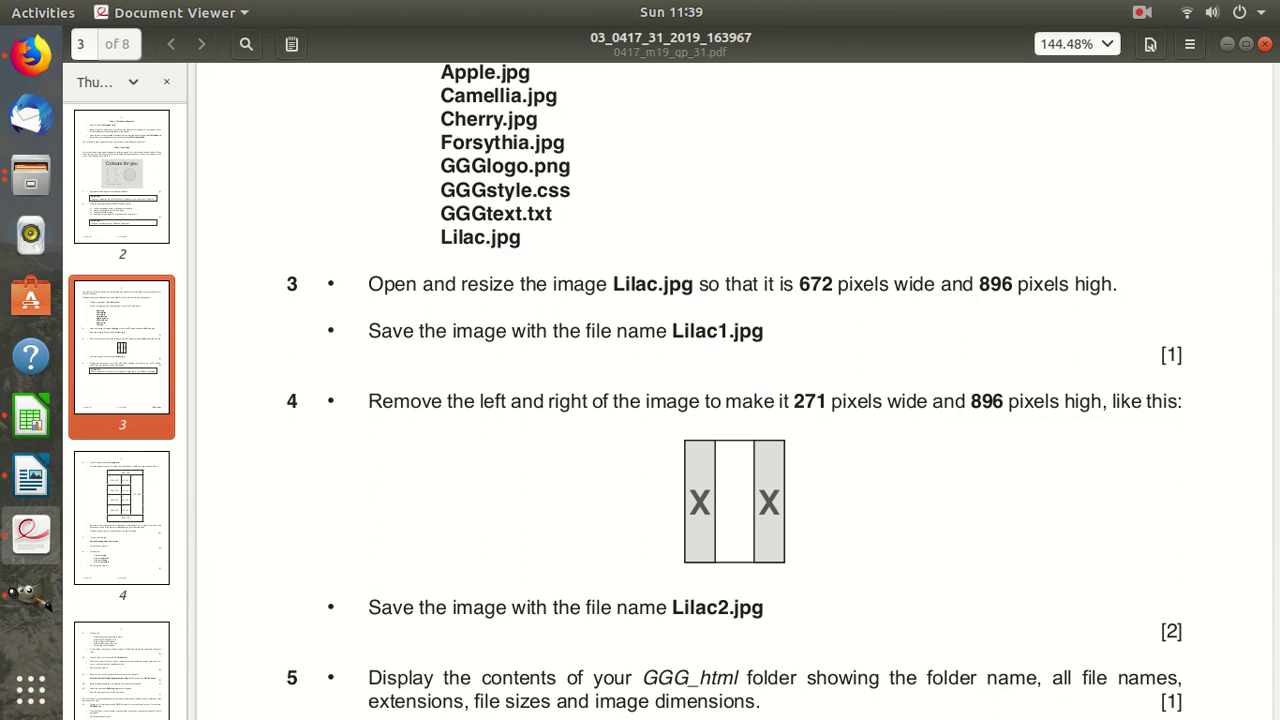
click(30, 595)
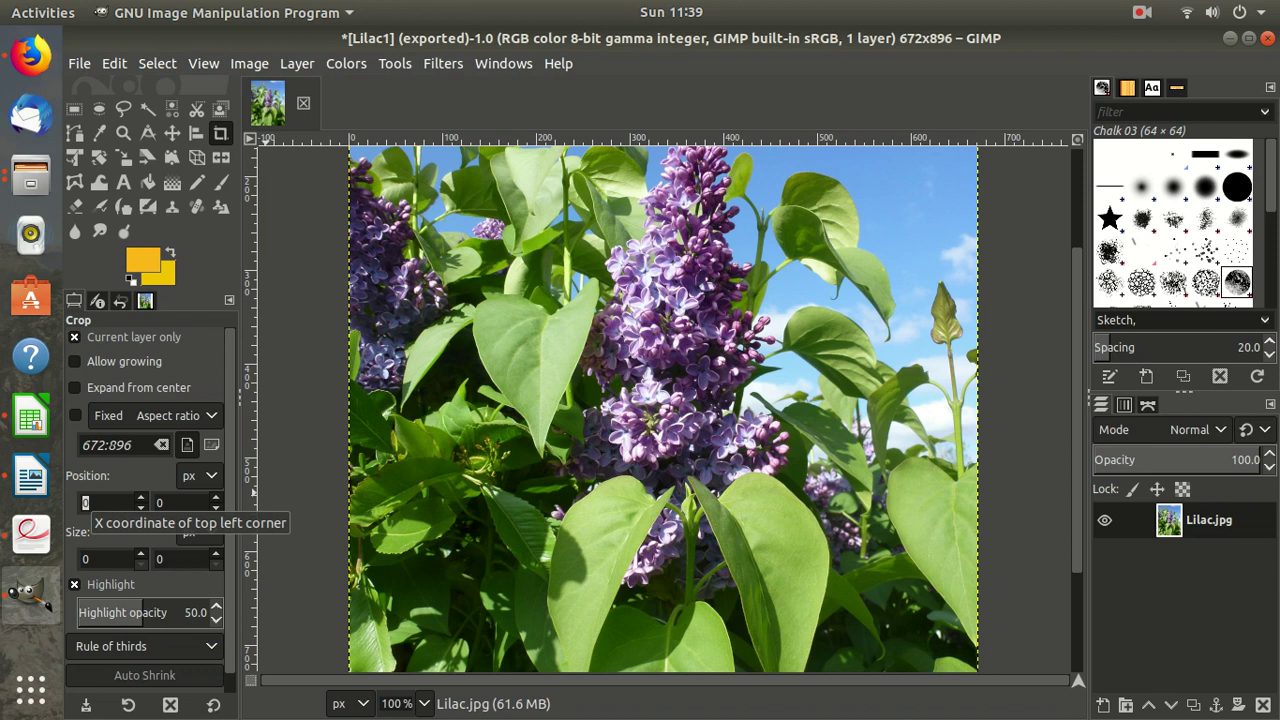
click(490, 157)
drag(491, 157, 550, 160)
click(581, 159)
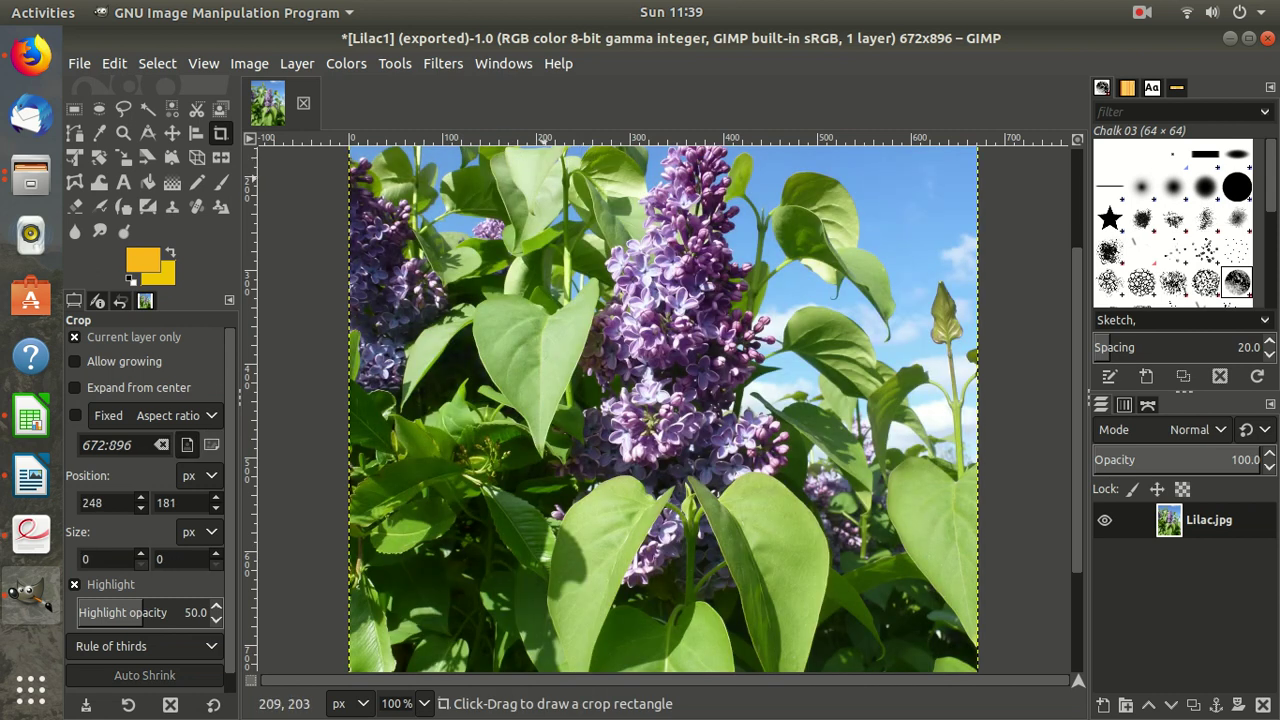
Try to set the Crop tool's position to X 0 and Y 200.5 pixels
drag(104, 503, 55, 497)
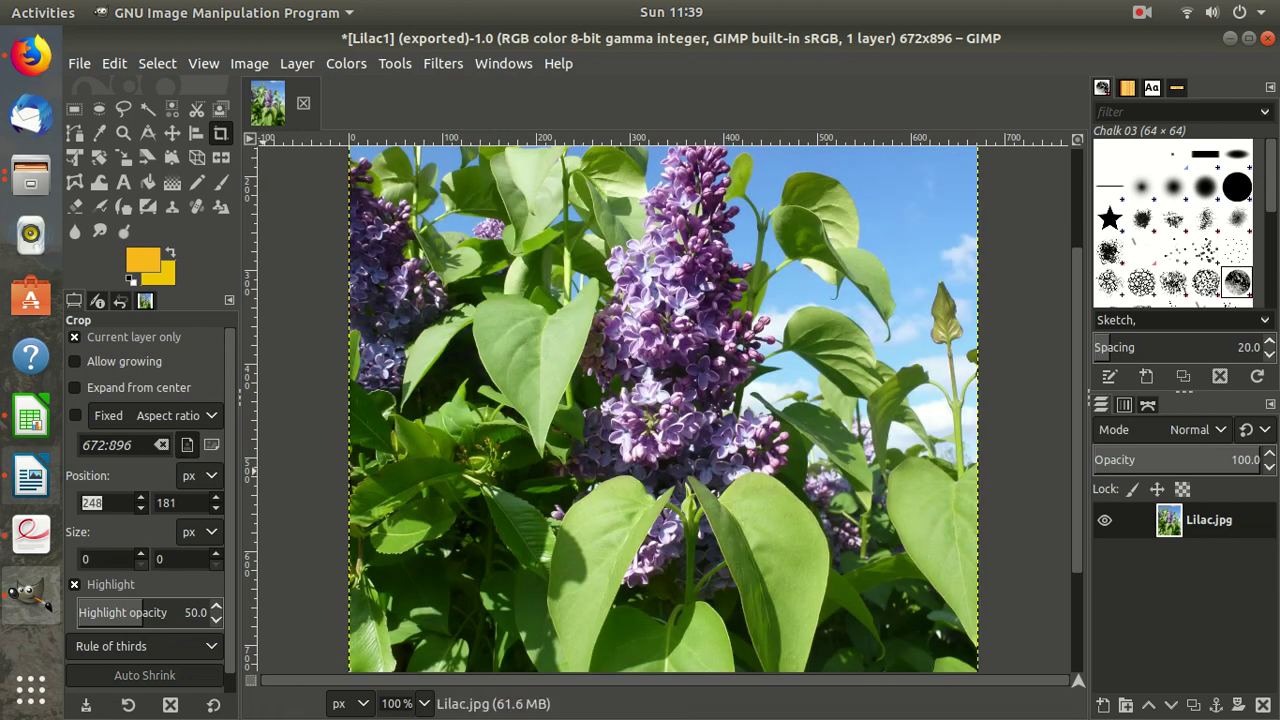
text(0)
drag(177, 503, 150, 503)
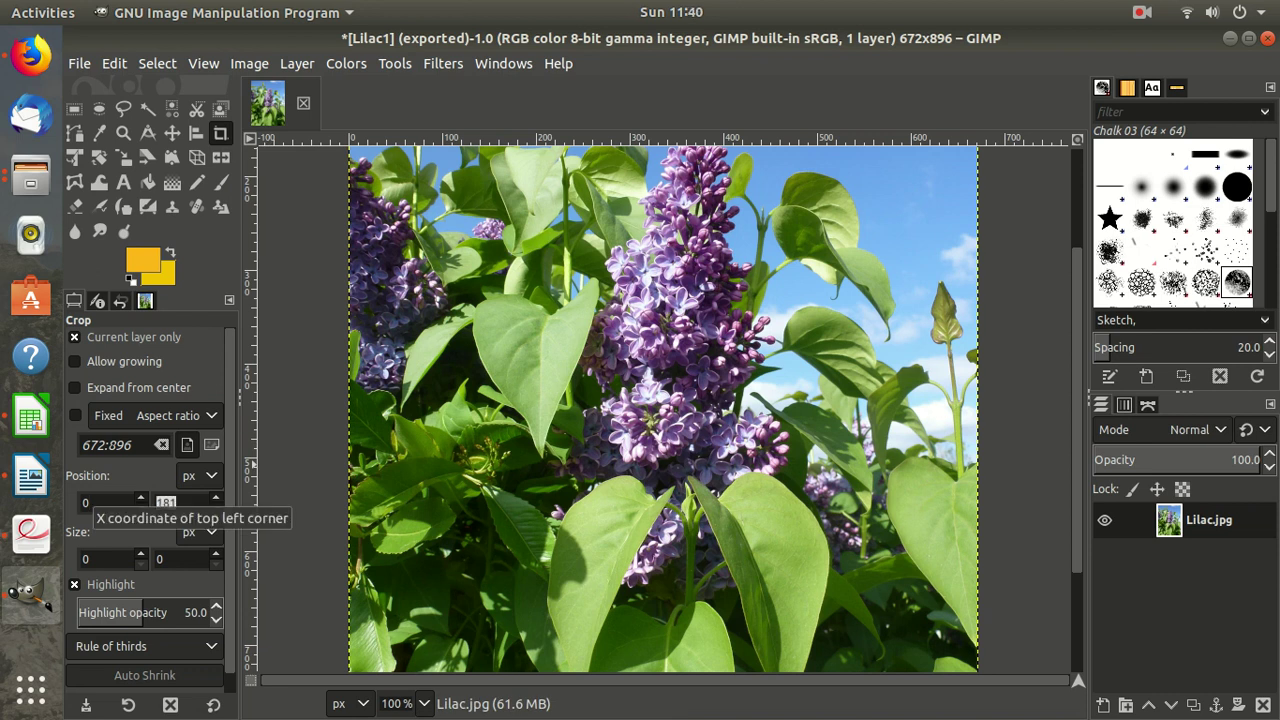
text(200.5)
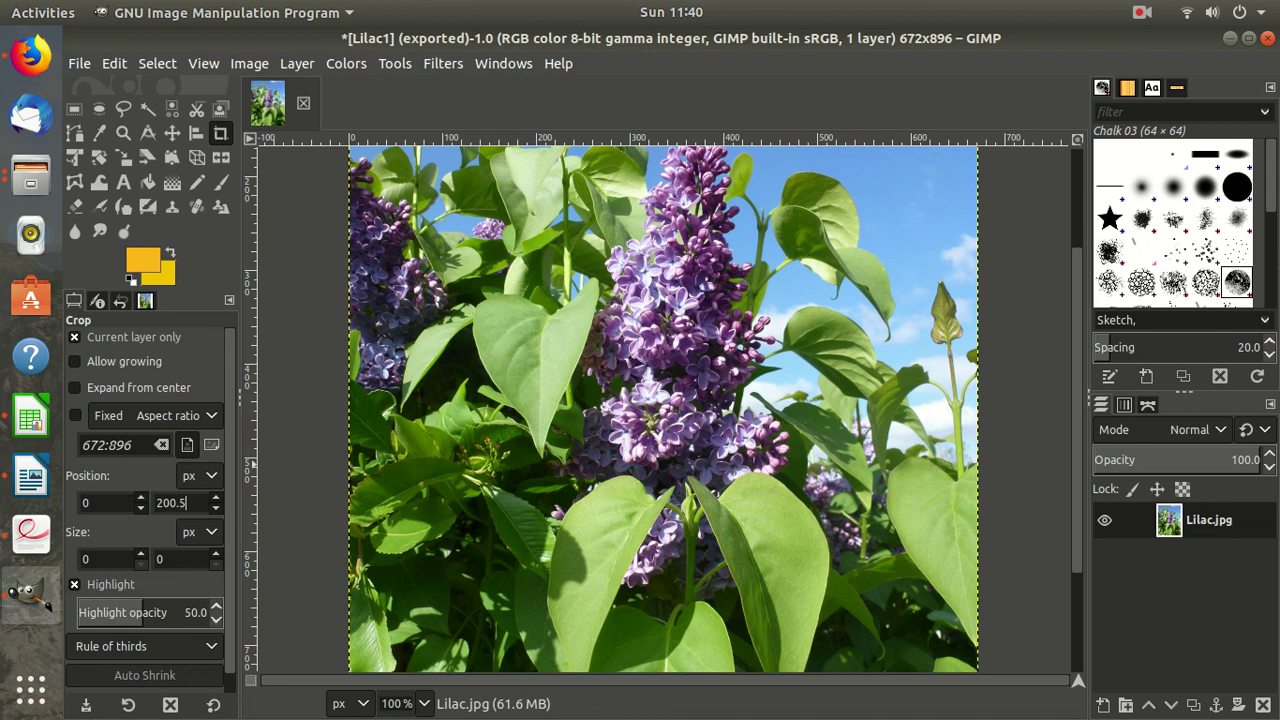
key(Tab)
Recheck question 4's dimensions and try to set the Crop tool's size to 296 × 896 pixels
click(30, 535)
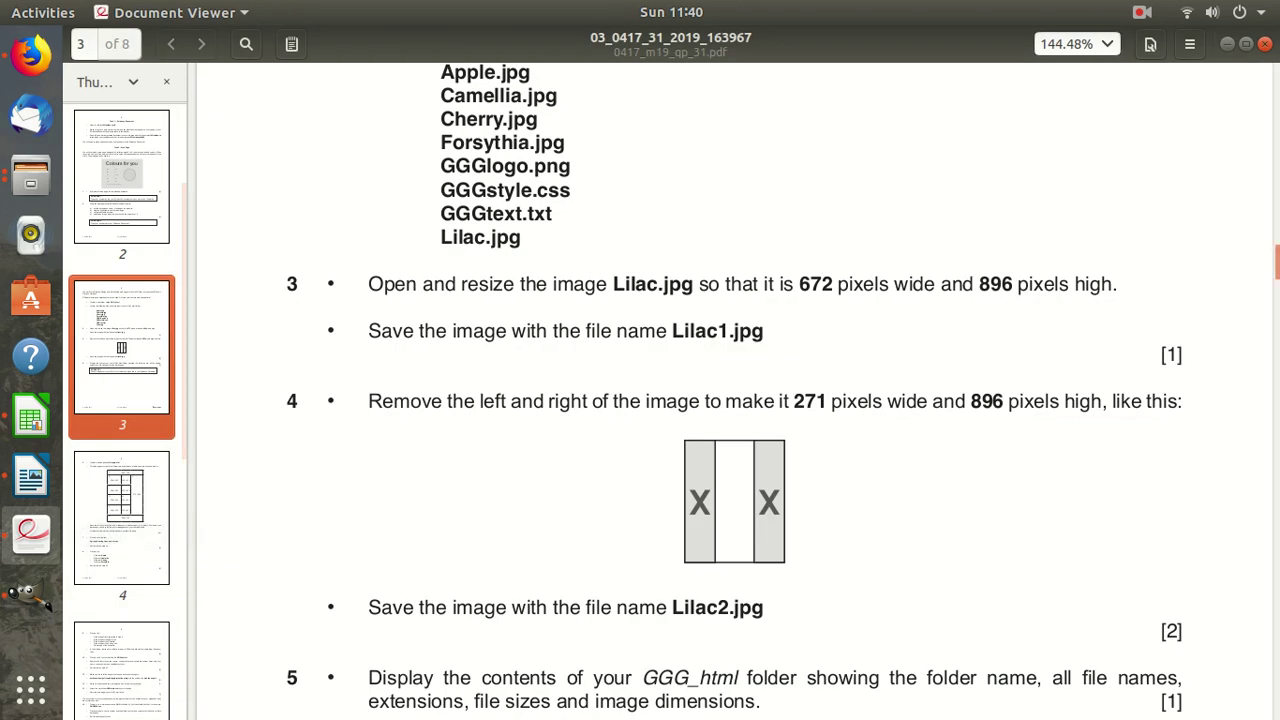
click(1227, 44)
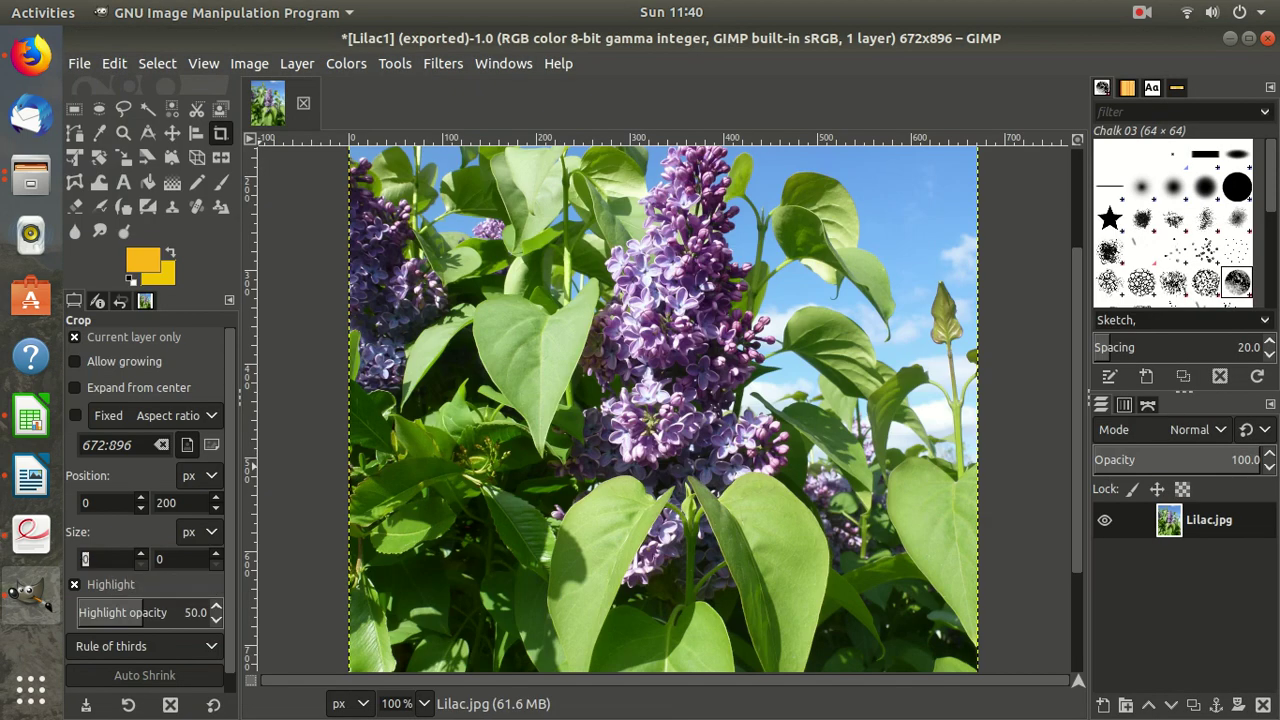
text(296)
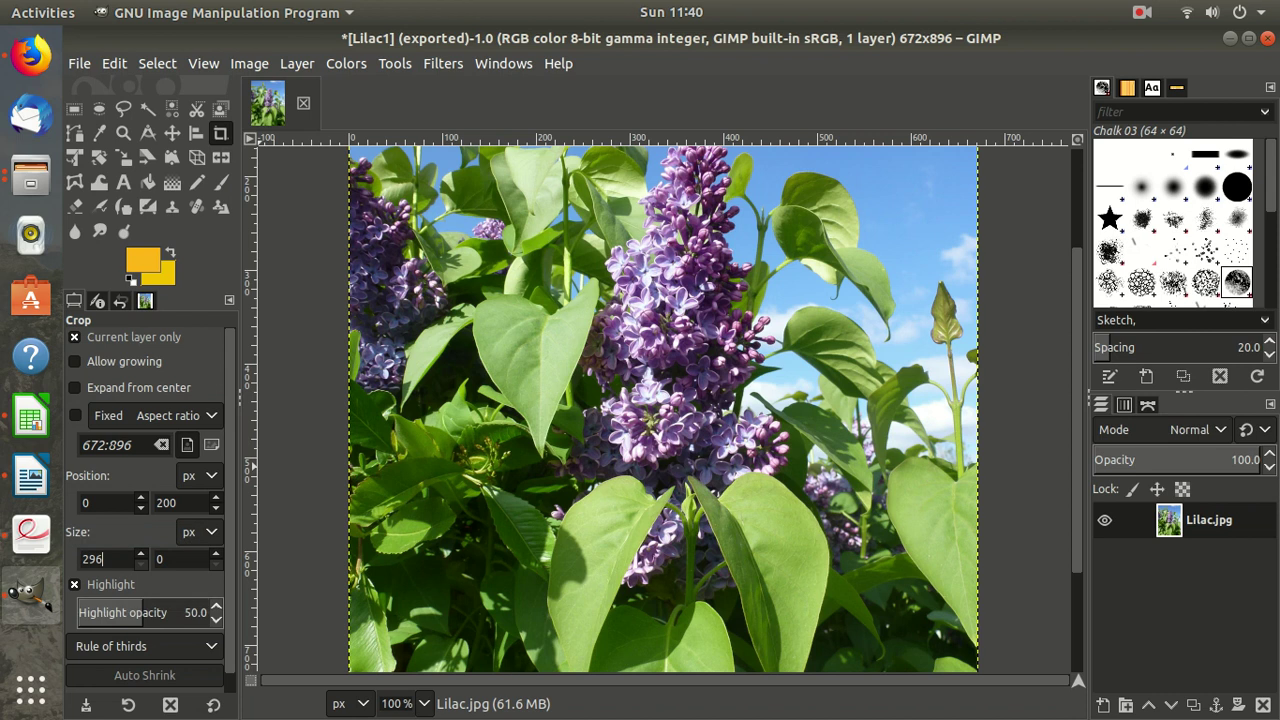
key(Tab)
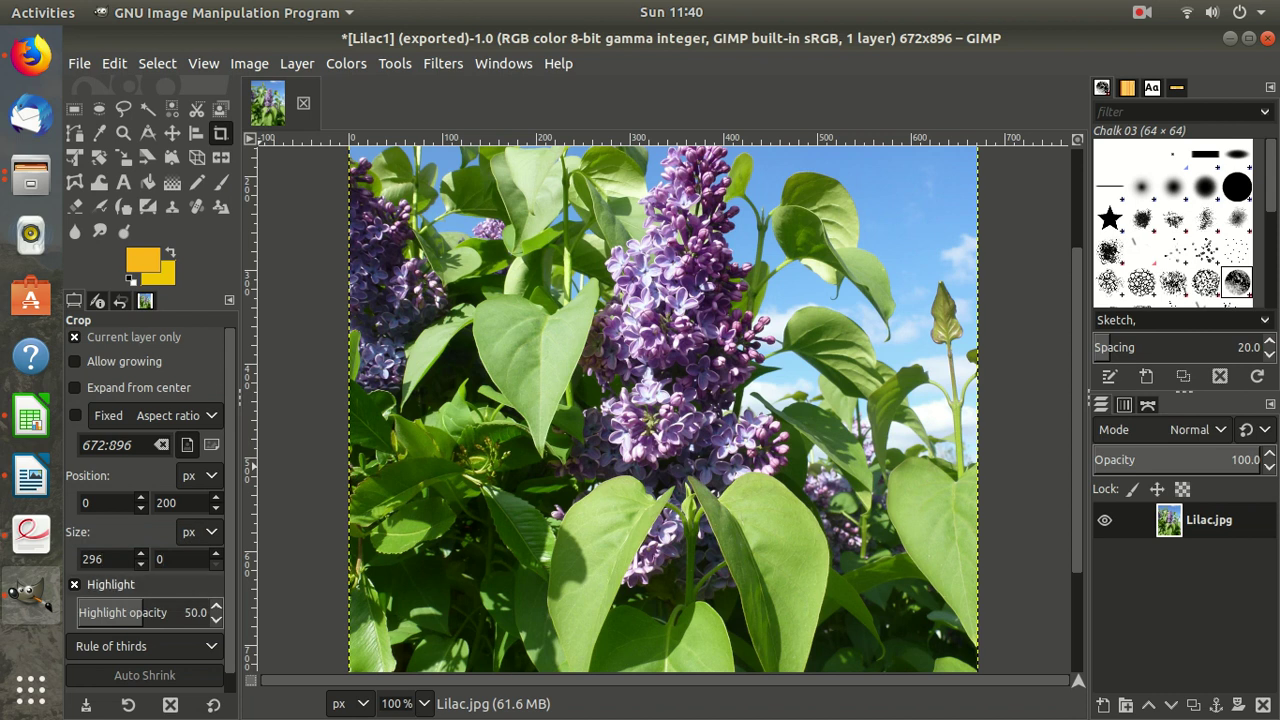
click(31, 528)
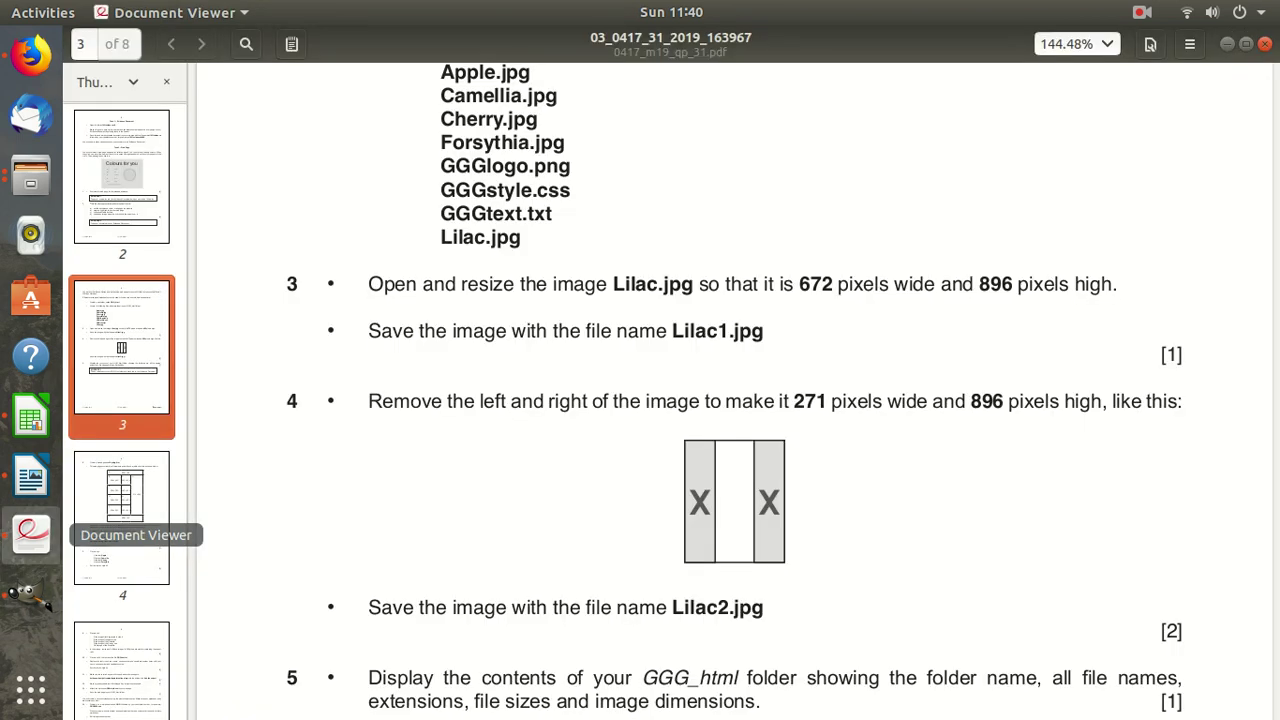
click(1227, 44)
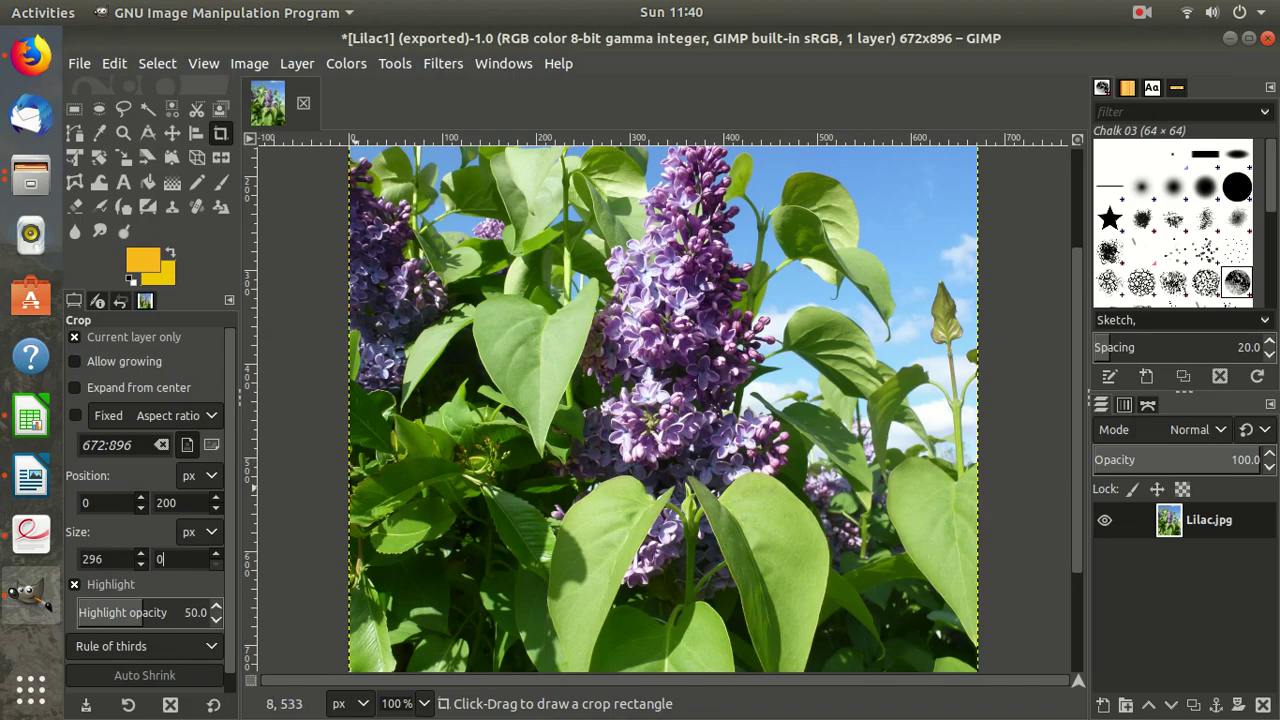
text(896)
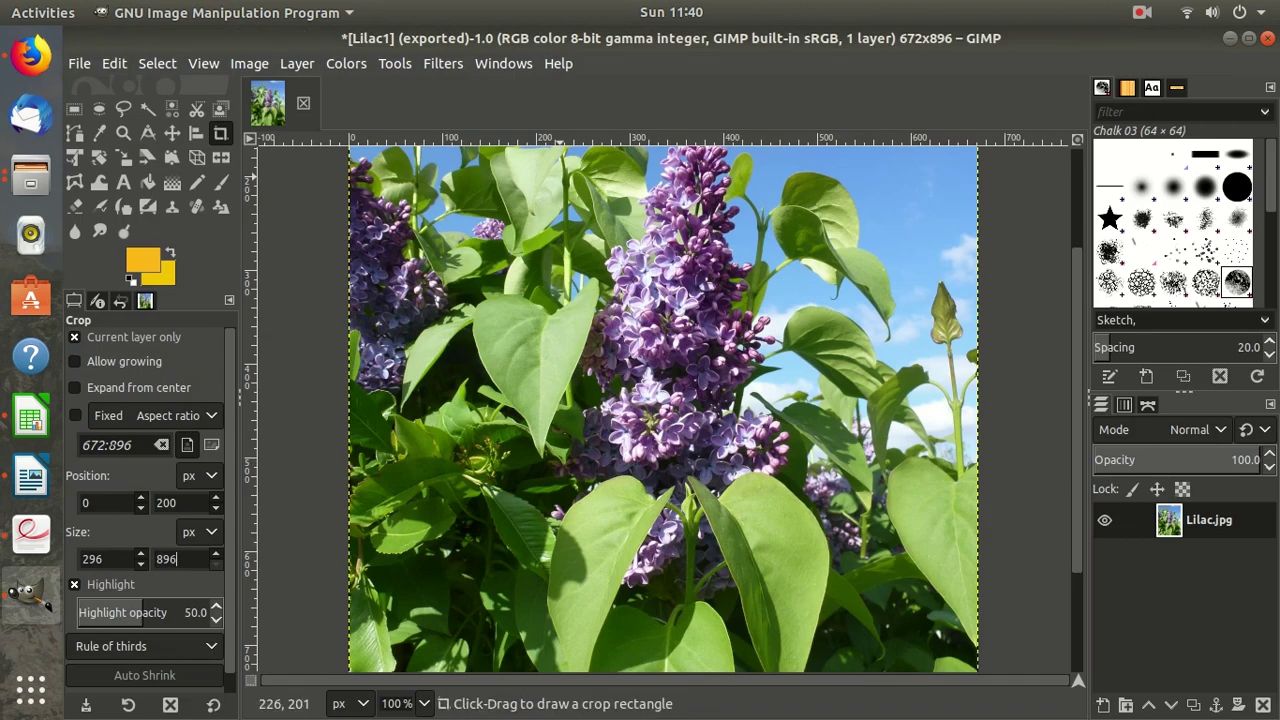
Try to draw a freehand crop rectangle of about 291 × 728 pixels around the central lilac flower
drag(540, 154, 600, 233)
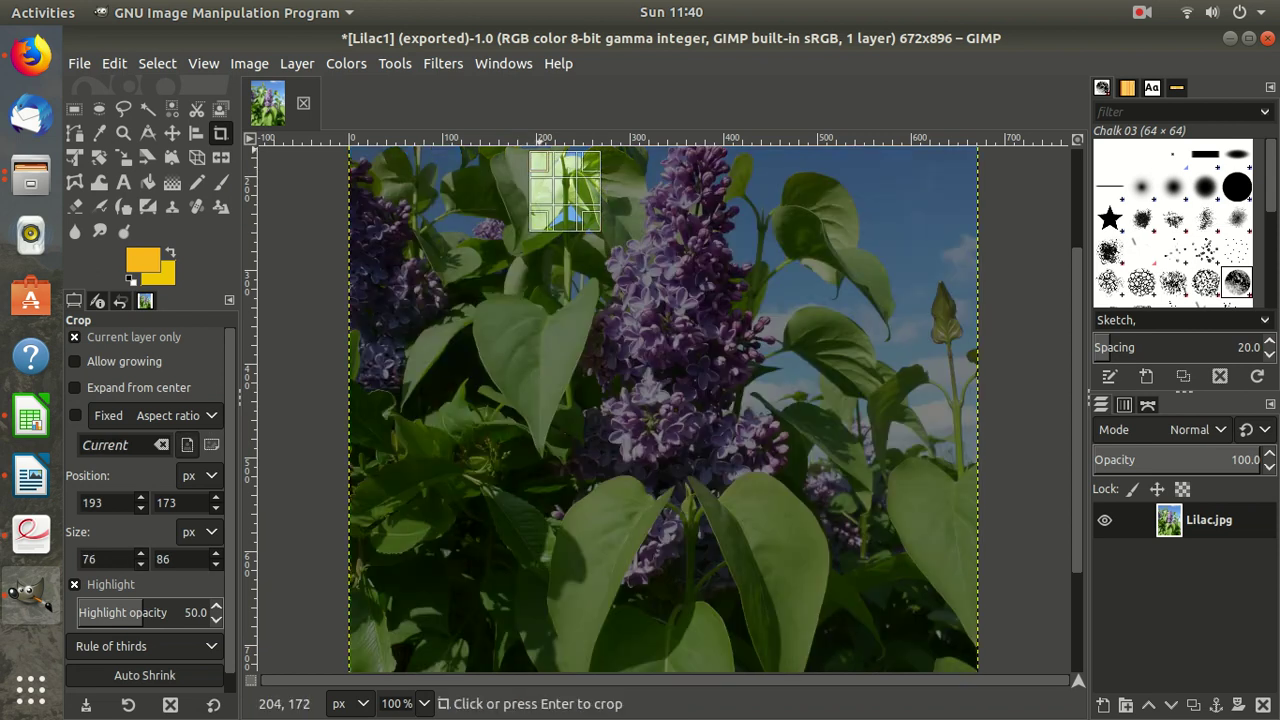
drag(552, 146, 589, 156)
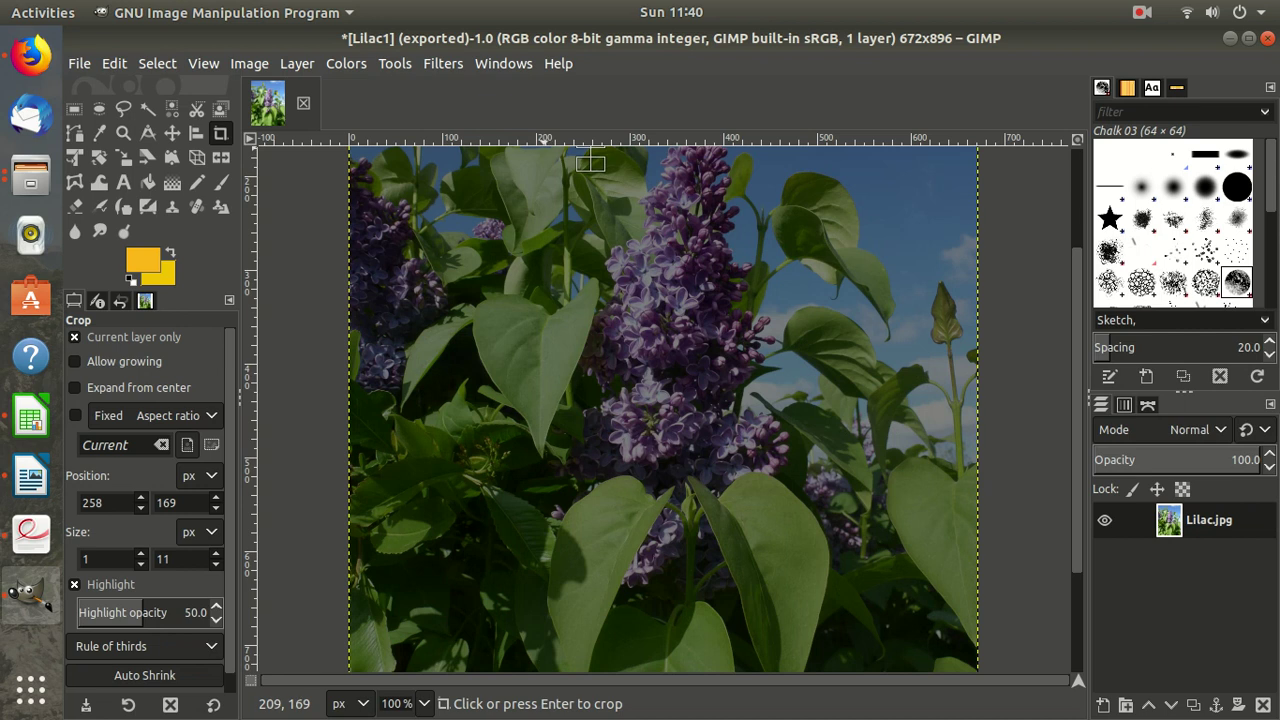
drag(547, 152, 819, 672)
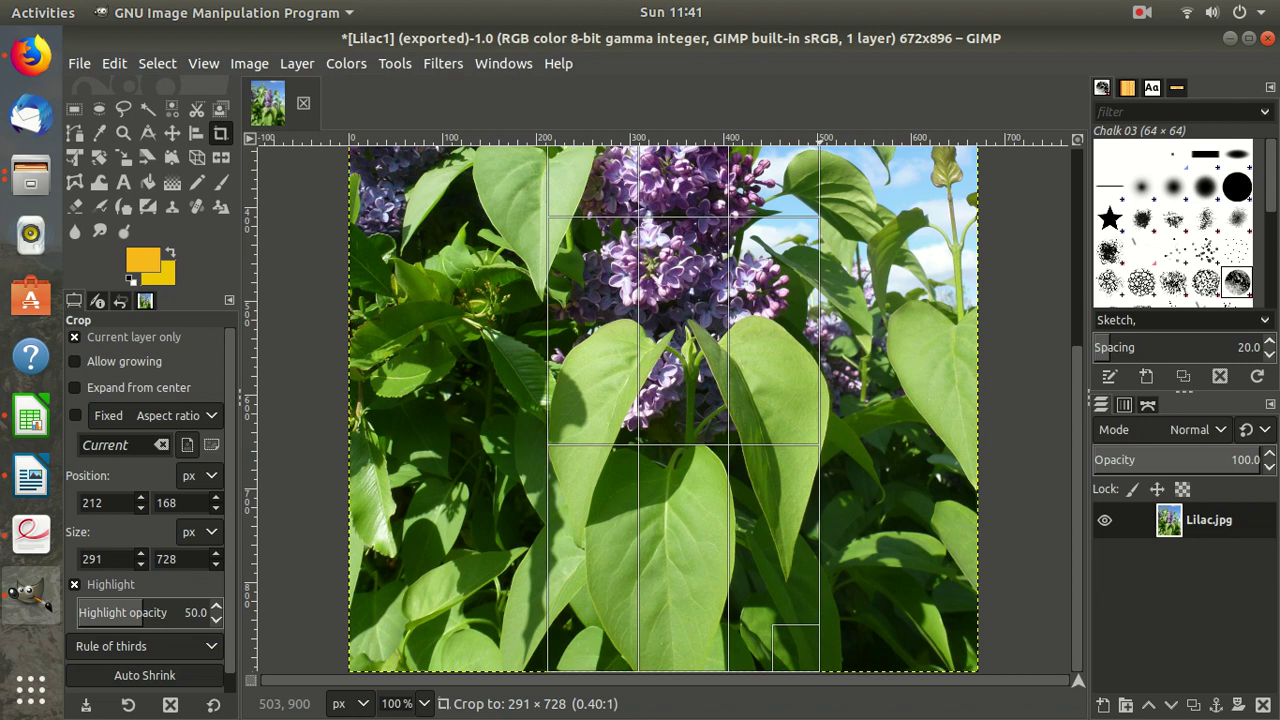
drag(819, 672, 819, 672)
scroll(829, 423, up, 5)
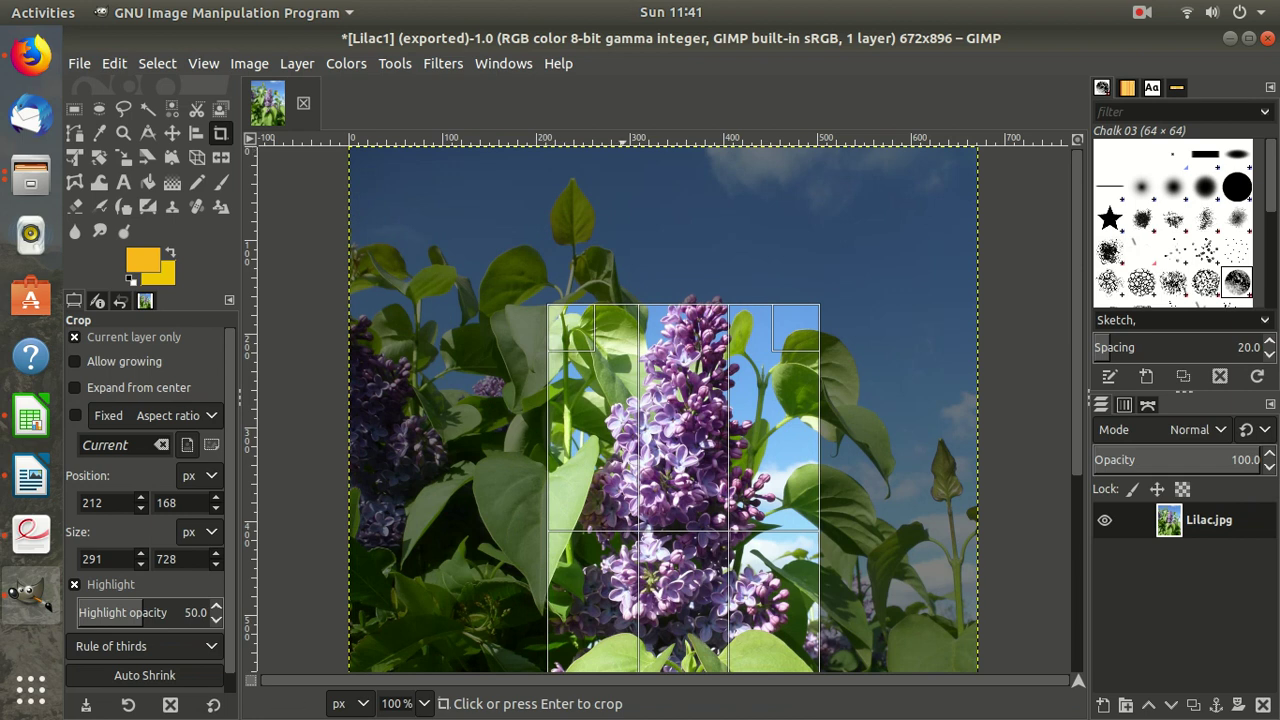
click(1141, 12)
click(1143, 91)
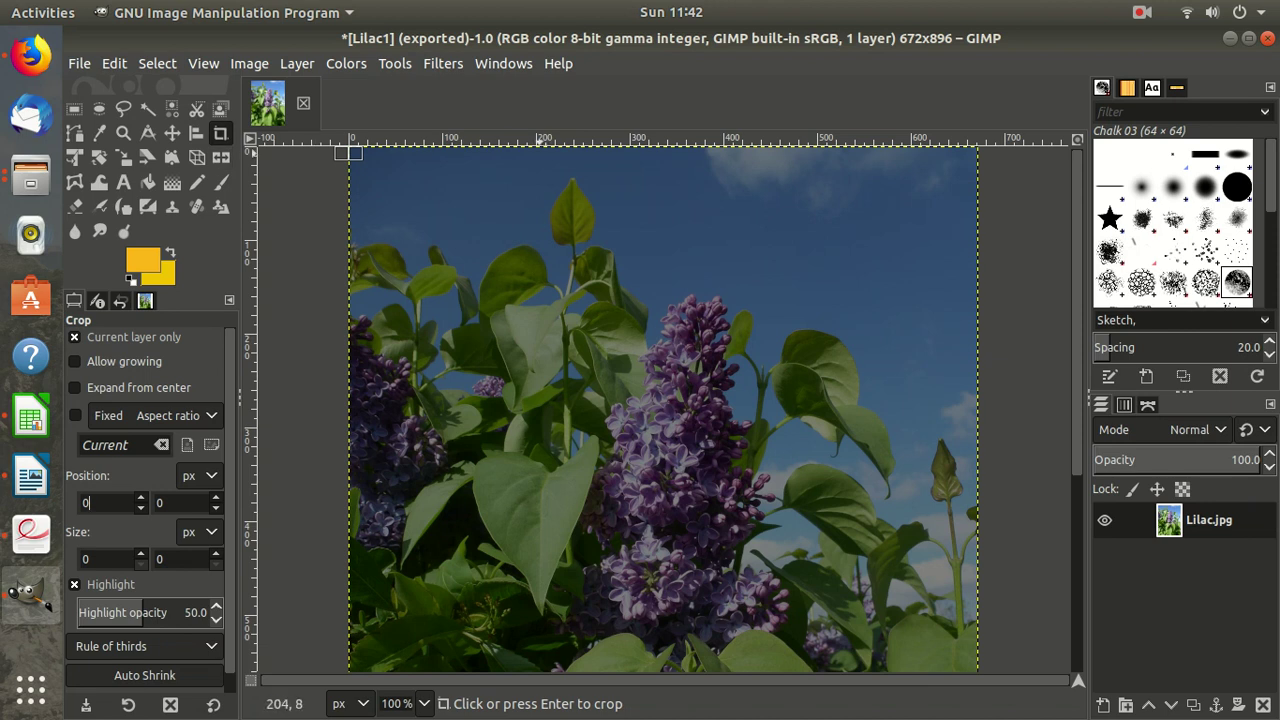
Start a small crop rectangle near the image's upper edge and set its position to X 200 and Y 0 pixels
click(538, 149)
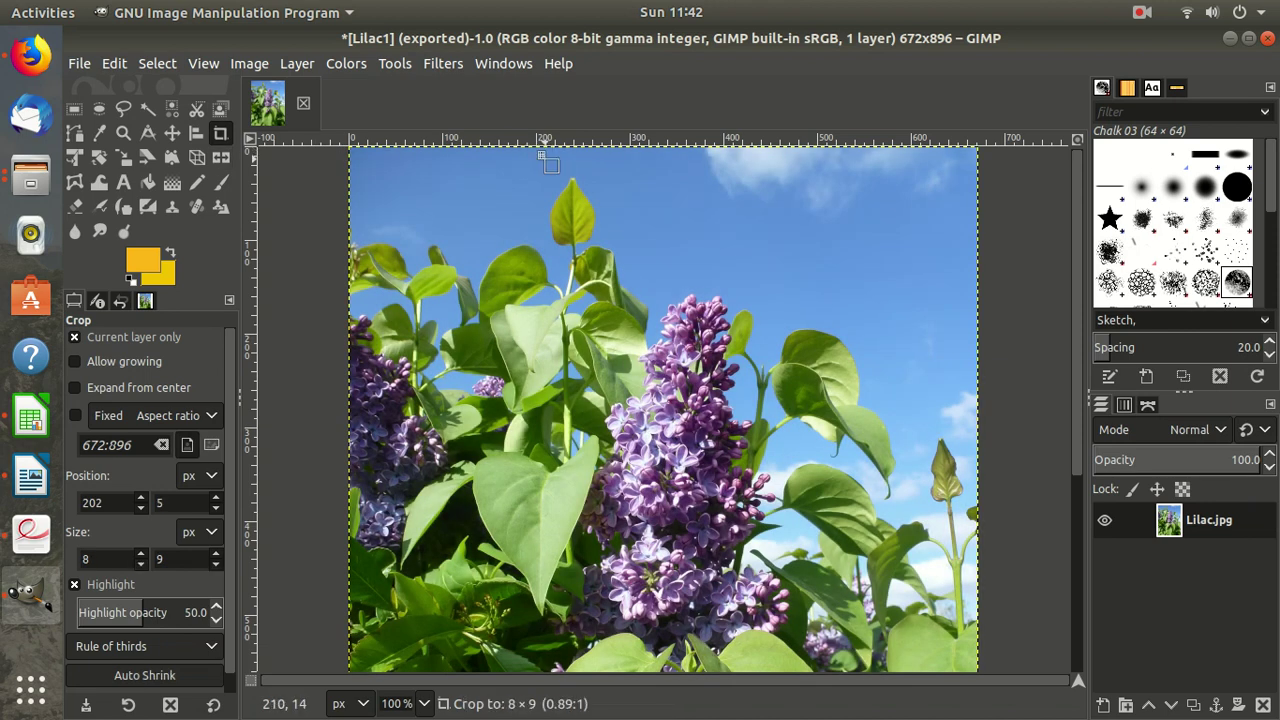
drag(545, 152, 566, 167)
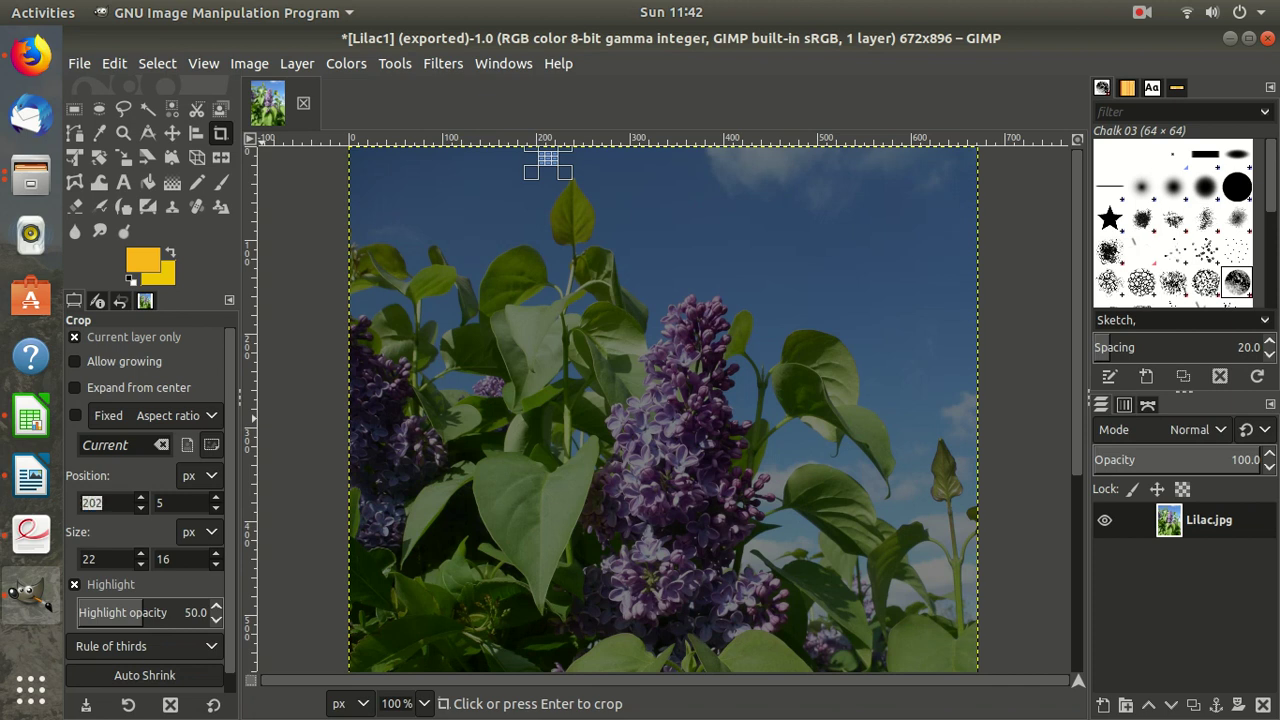
text(20)
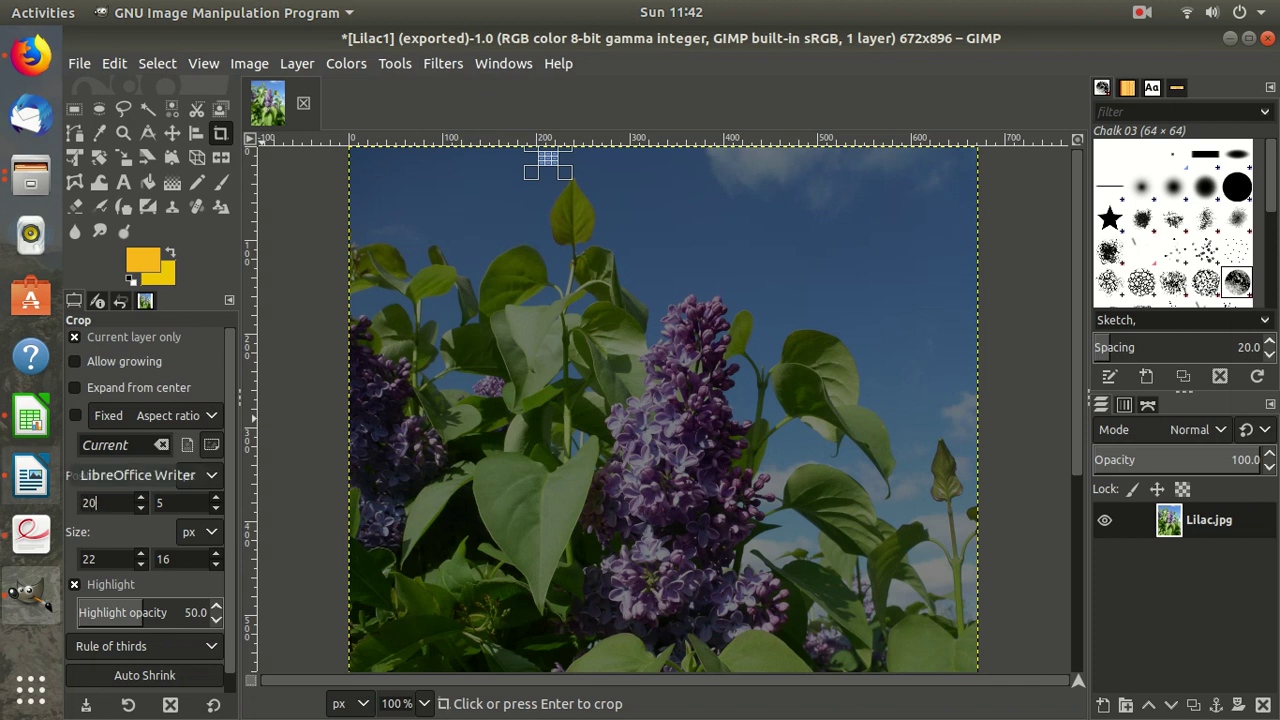
text(0.2)
key(BackSpace)
text(5)
key(Tab)
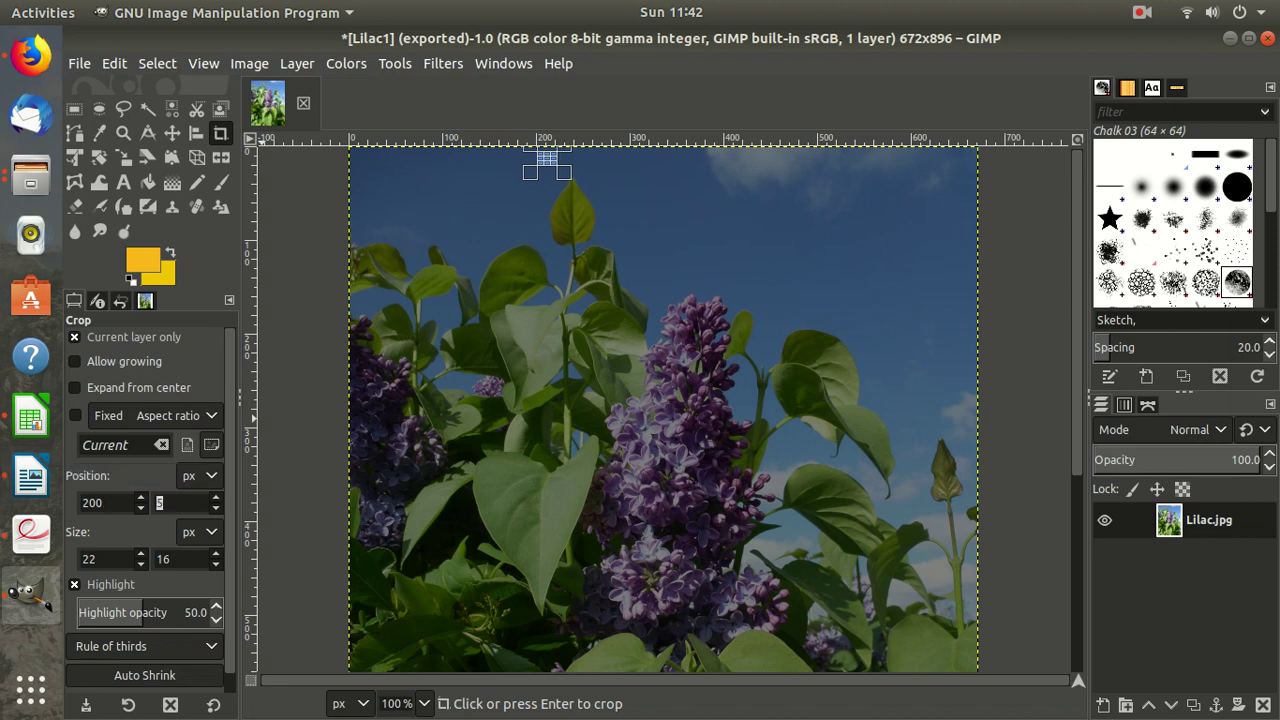
text(0)
Set the crop rectangle's size to 271 × 896 pixels, apply the crop and check the full height of the result
click(96, 559)
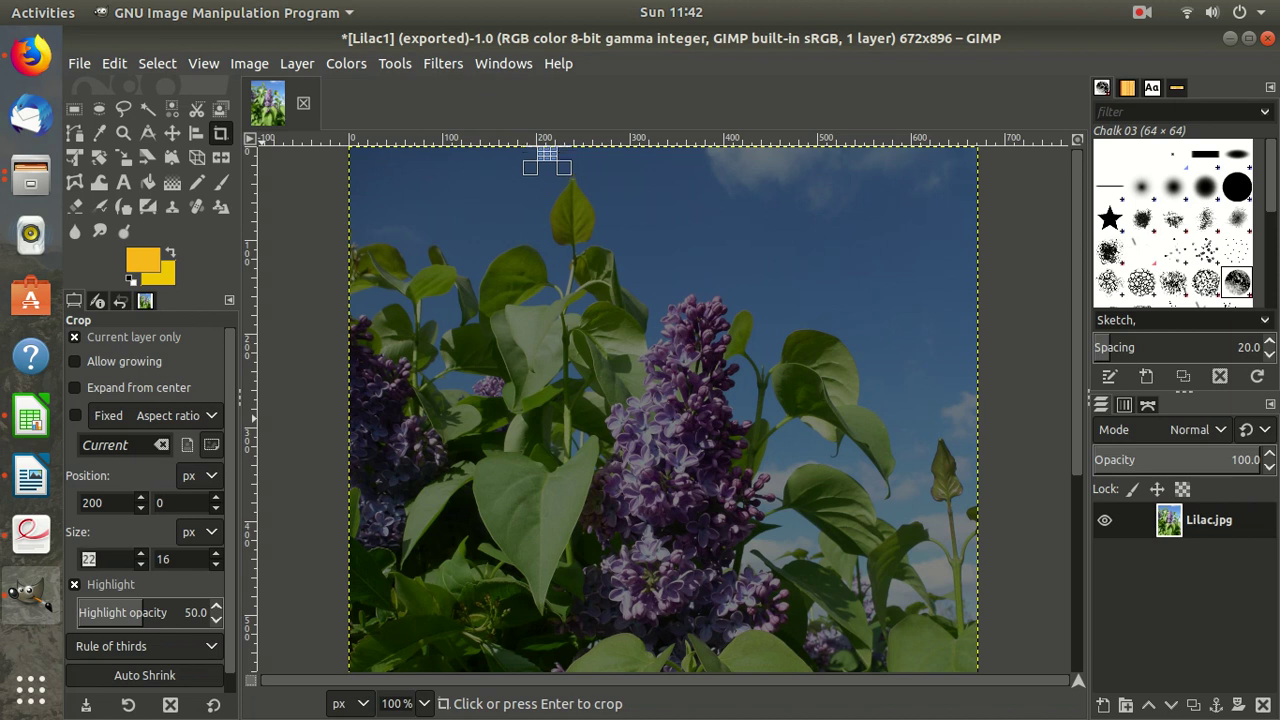
key(BackSpace)
text(71)
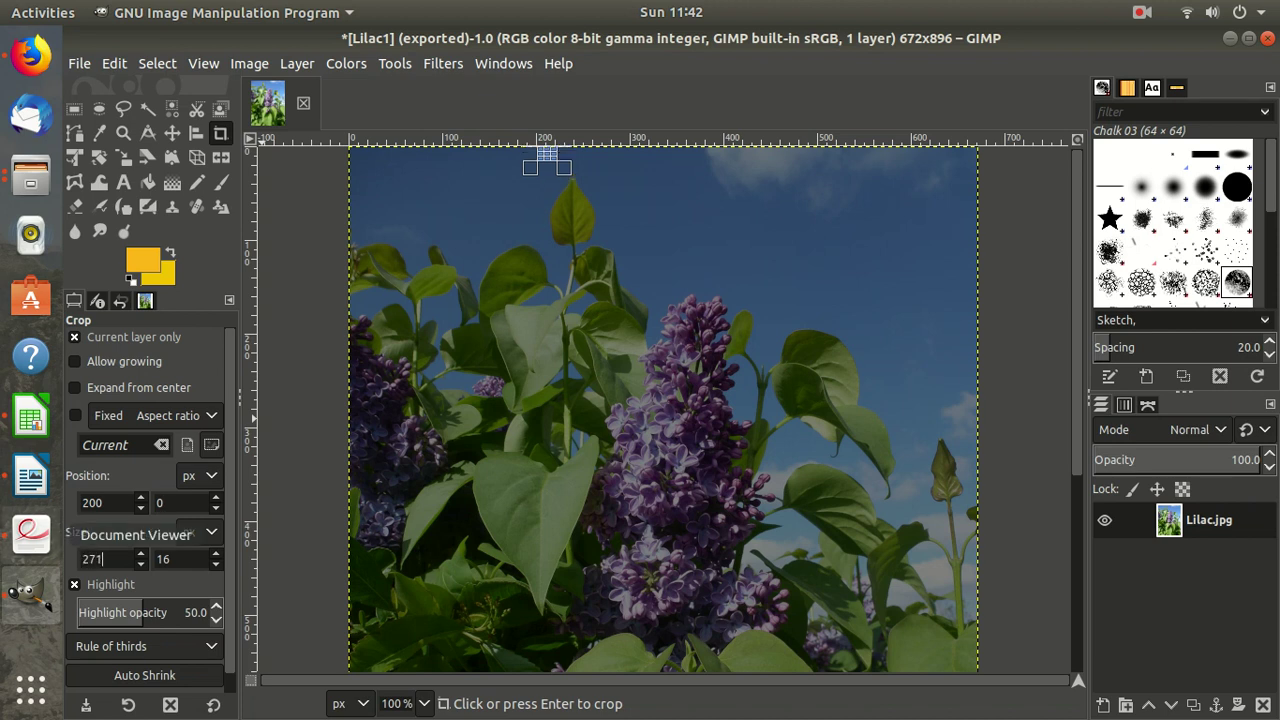
key(Tab)
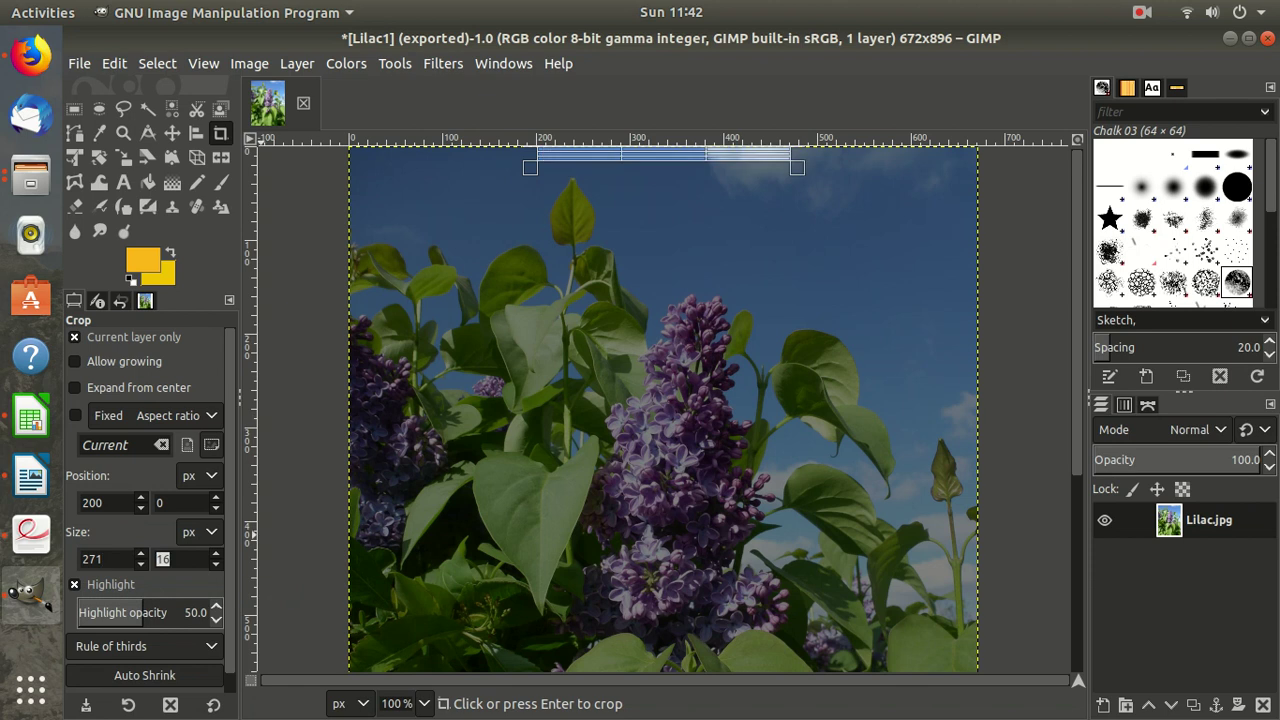
text(896)
click(770, 323)
scroll(775, 325, down, 5)
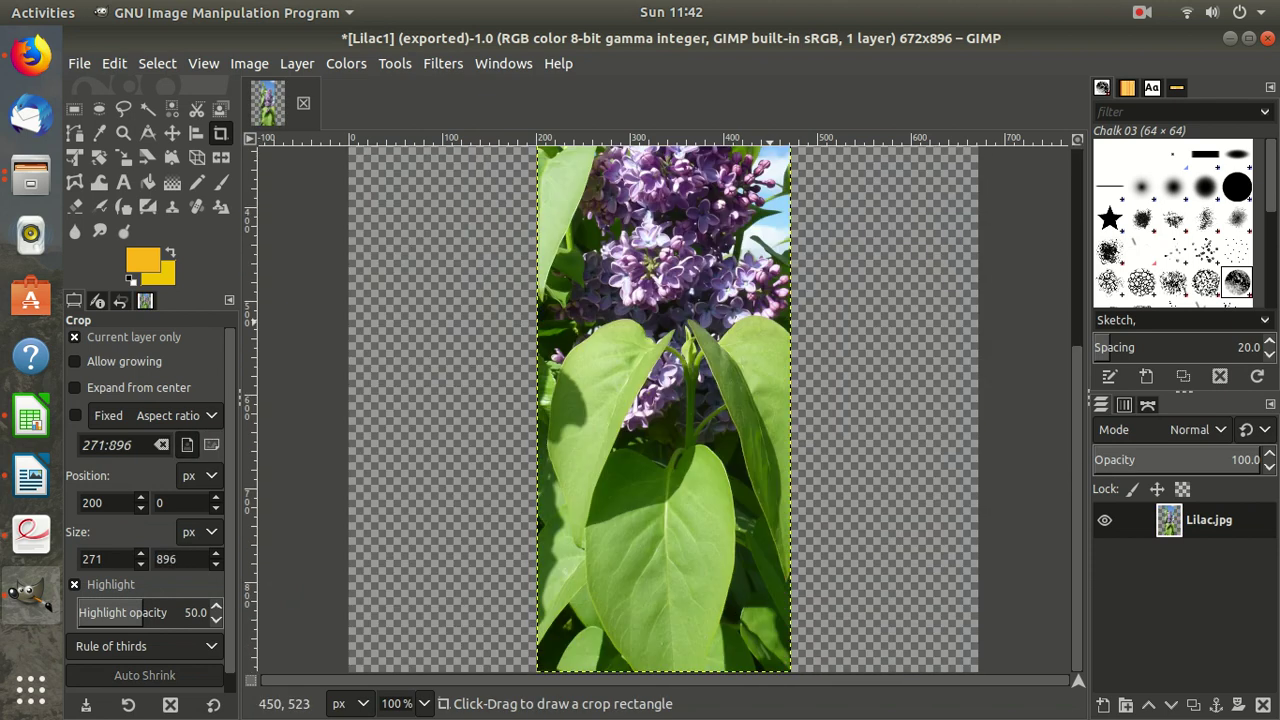
scroll(773, 323, up, 5)
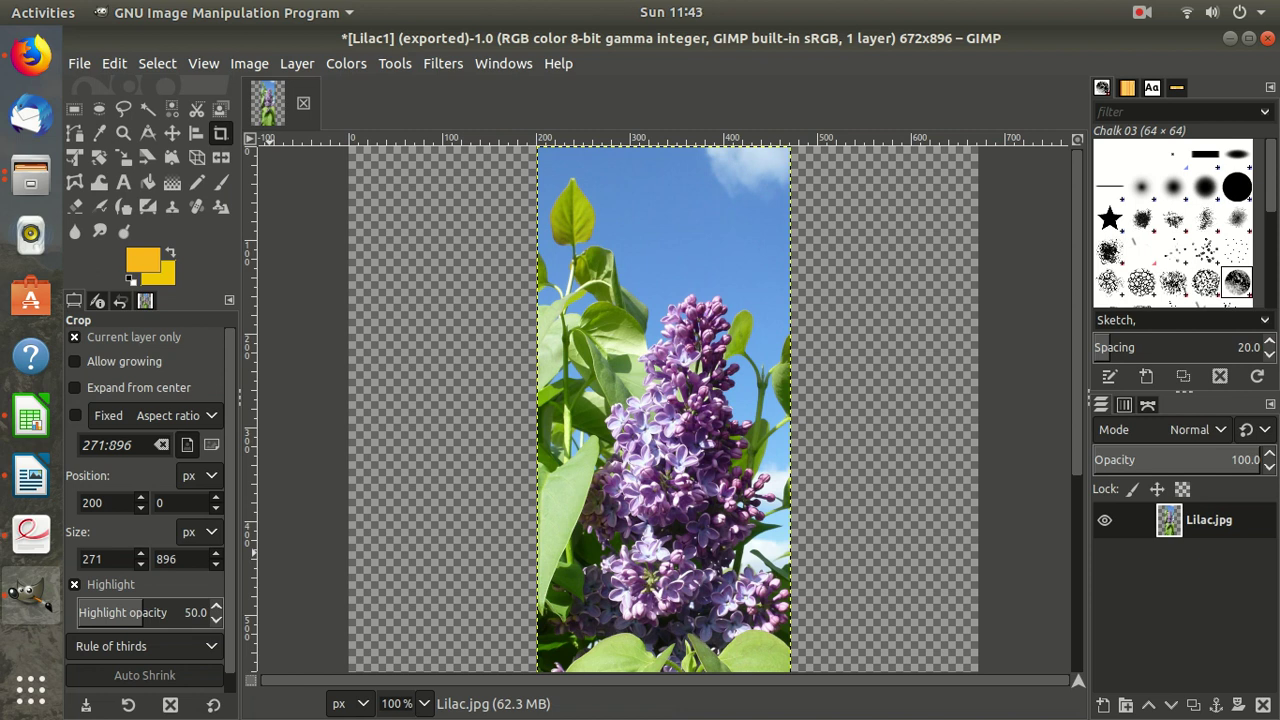
Recheck question 4 in the question paper and export the cropped image as Lilac2.jpg in the GGG_html folder with JPEG quality 97
click(31, 534)
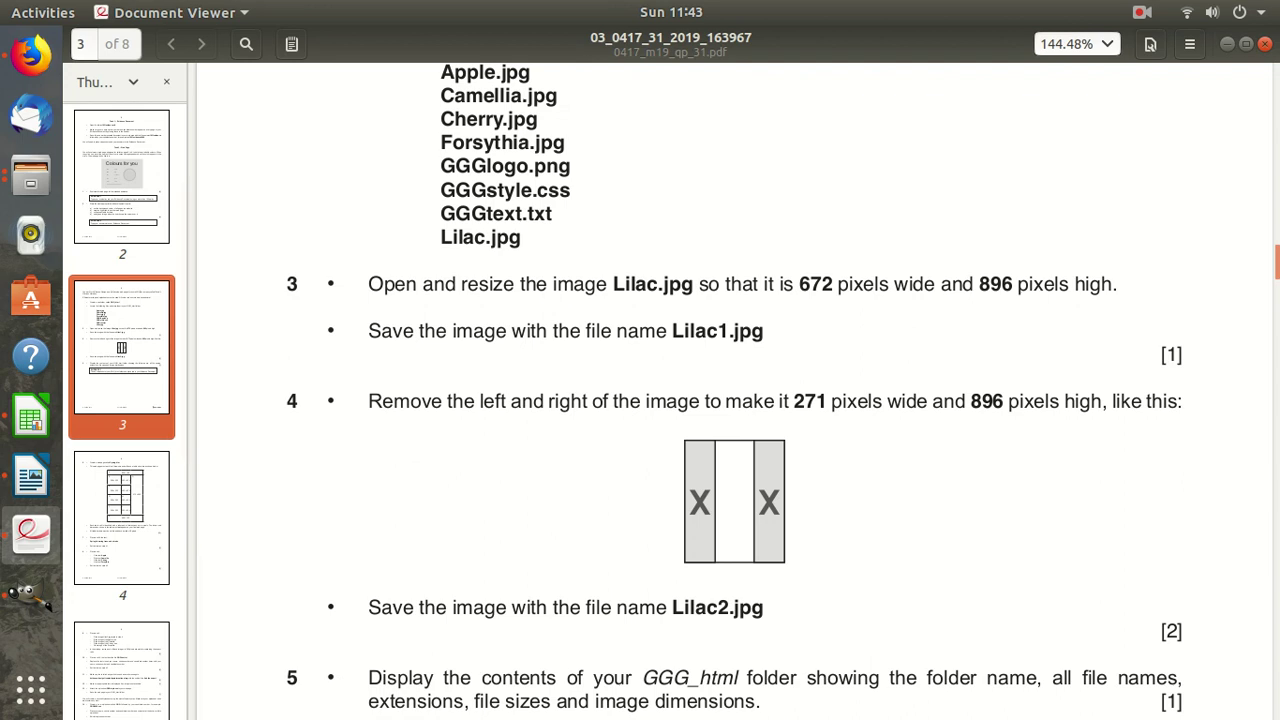
click(1228, 44)
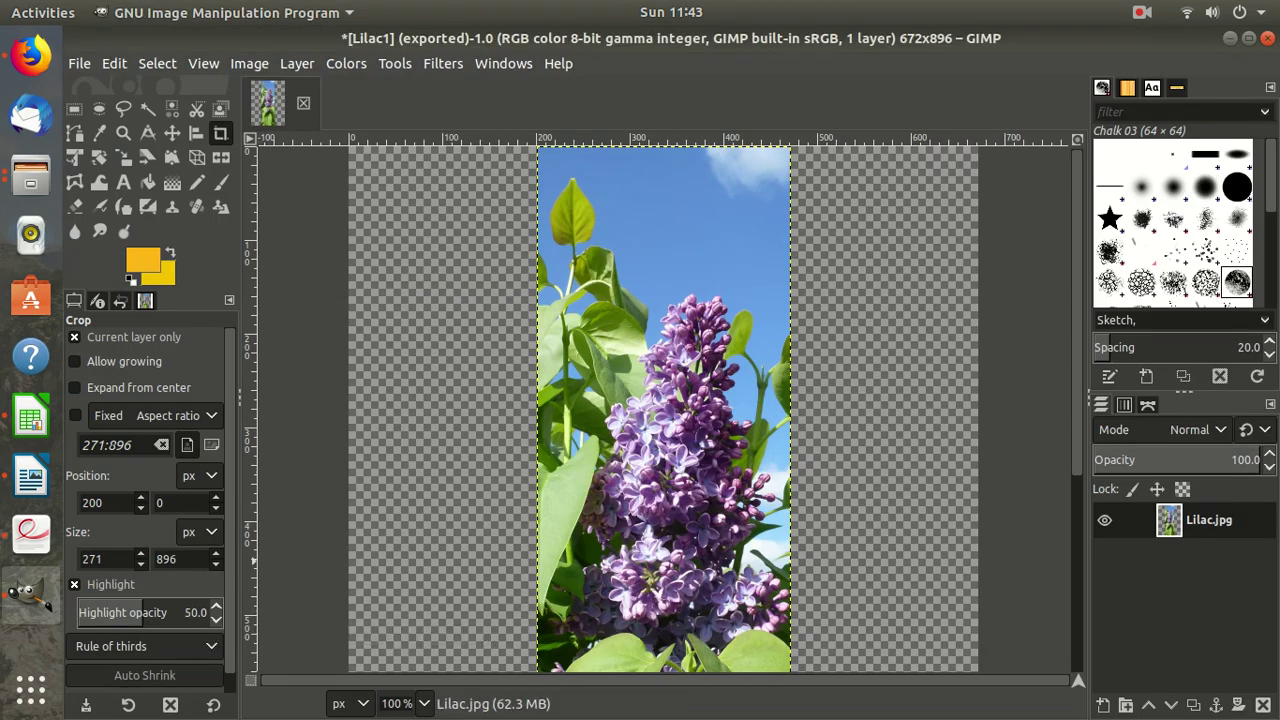
click(30, 535)
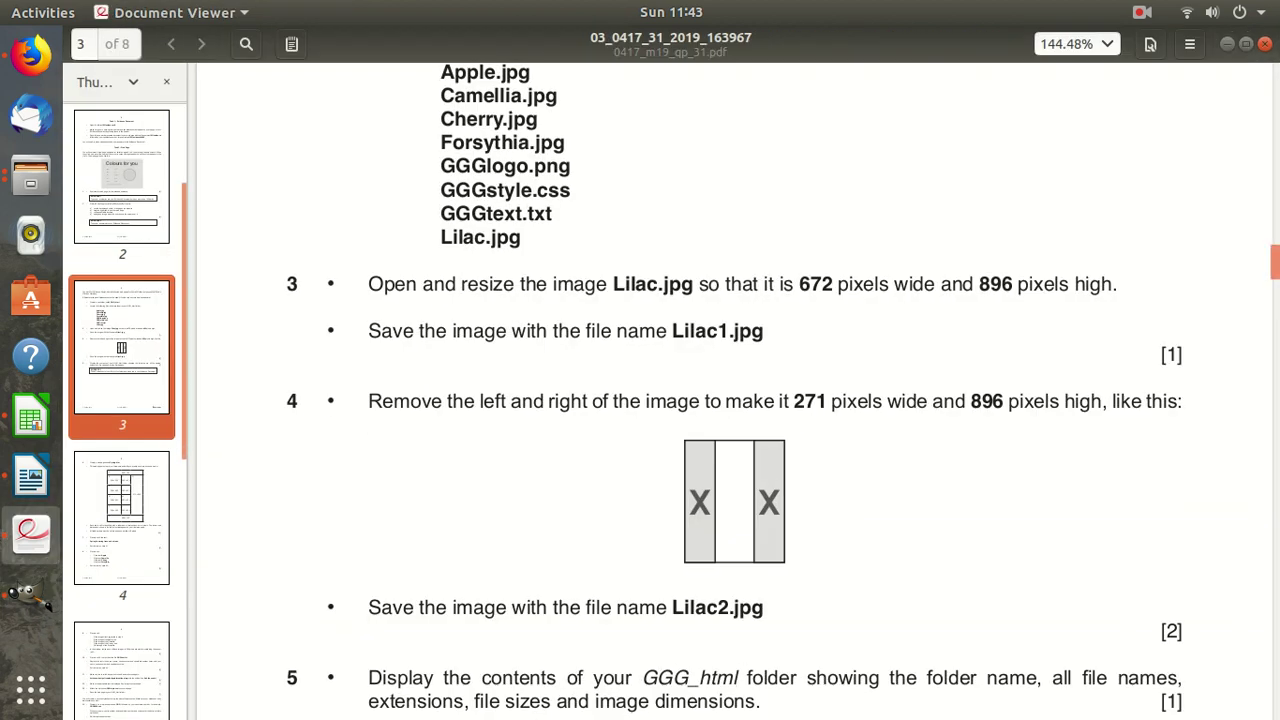
click(1228, 44)
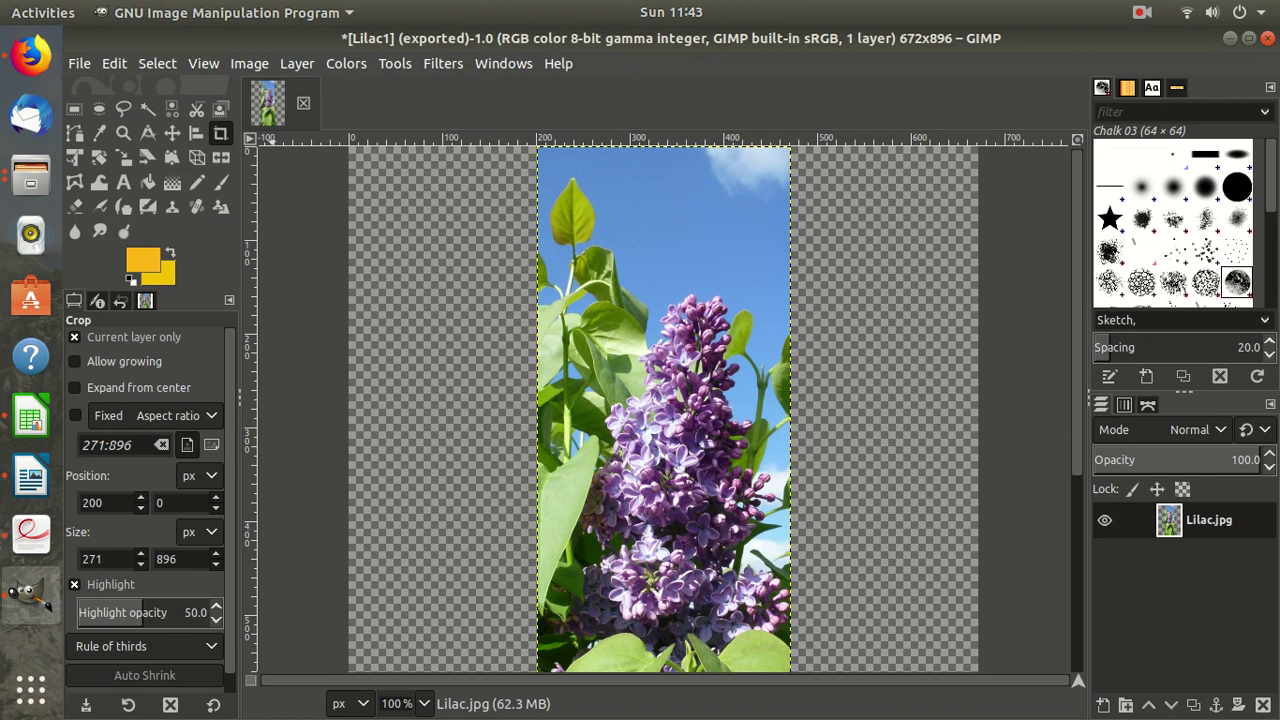
click(79, 63)
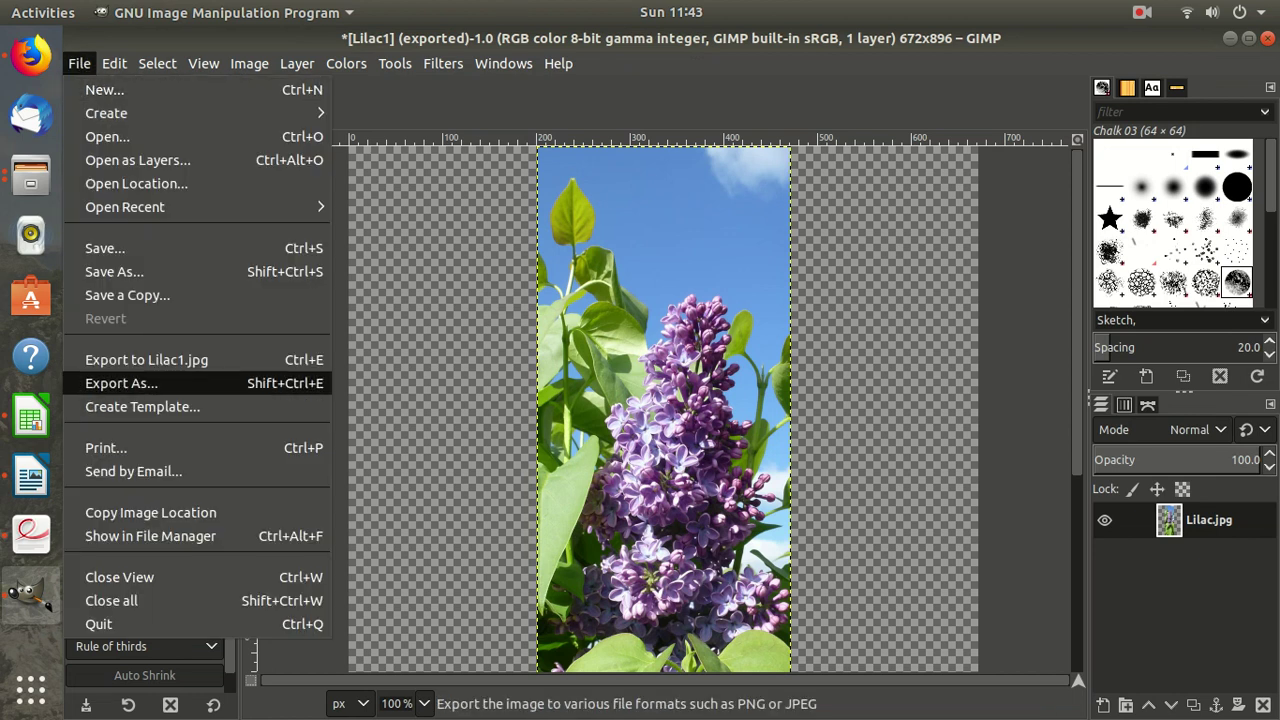
click(121, 383)
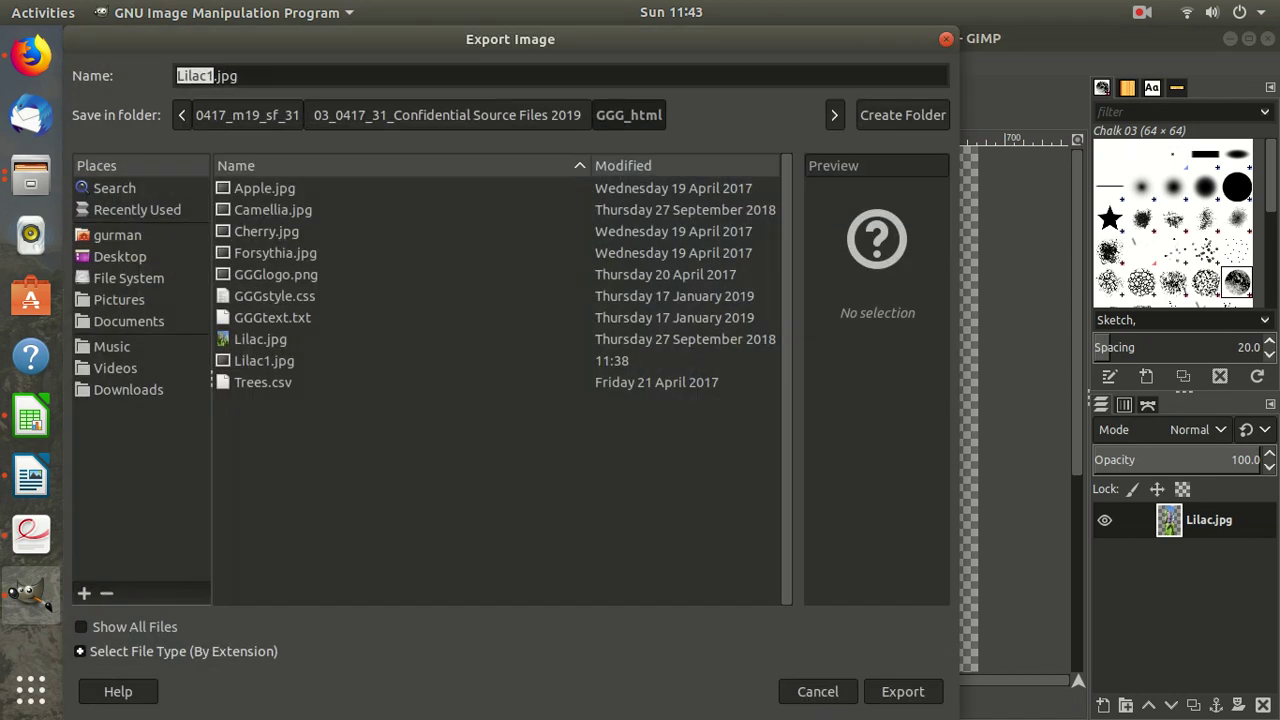
click(214, 75)
key(BackSpace)
text(2)
key(Return)
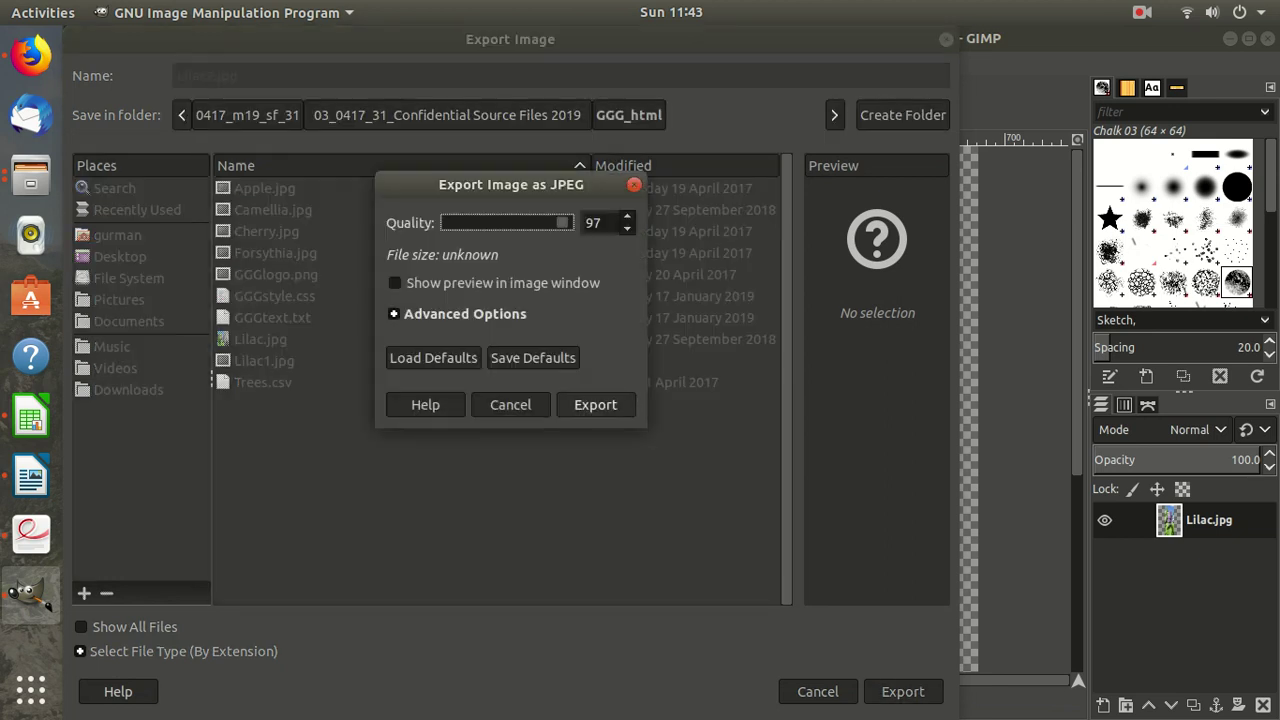
key(Return)
Examine the image properties of Lilac1.jpg in the GGG_html folder and compare its dimensions with question 3 of the question paper
click(1141, 12)
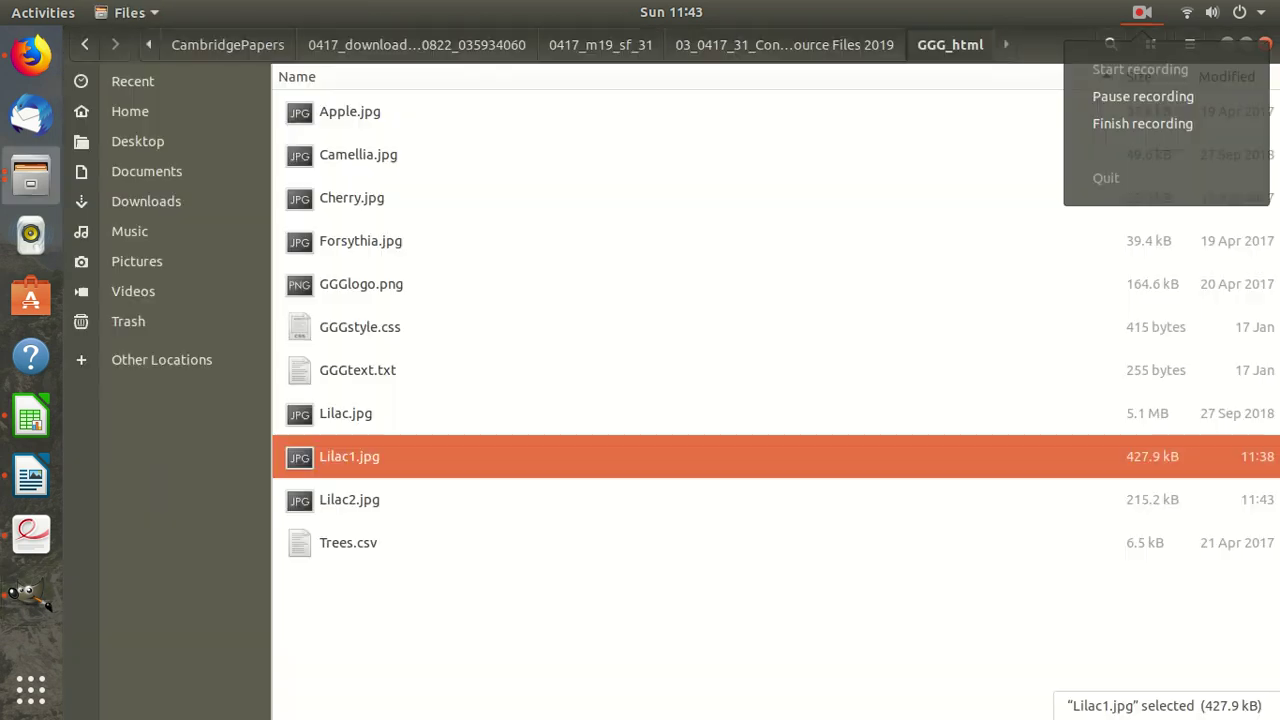
right_click(360, 456)
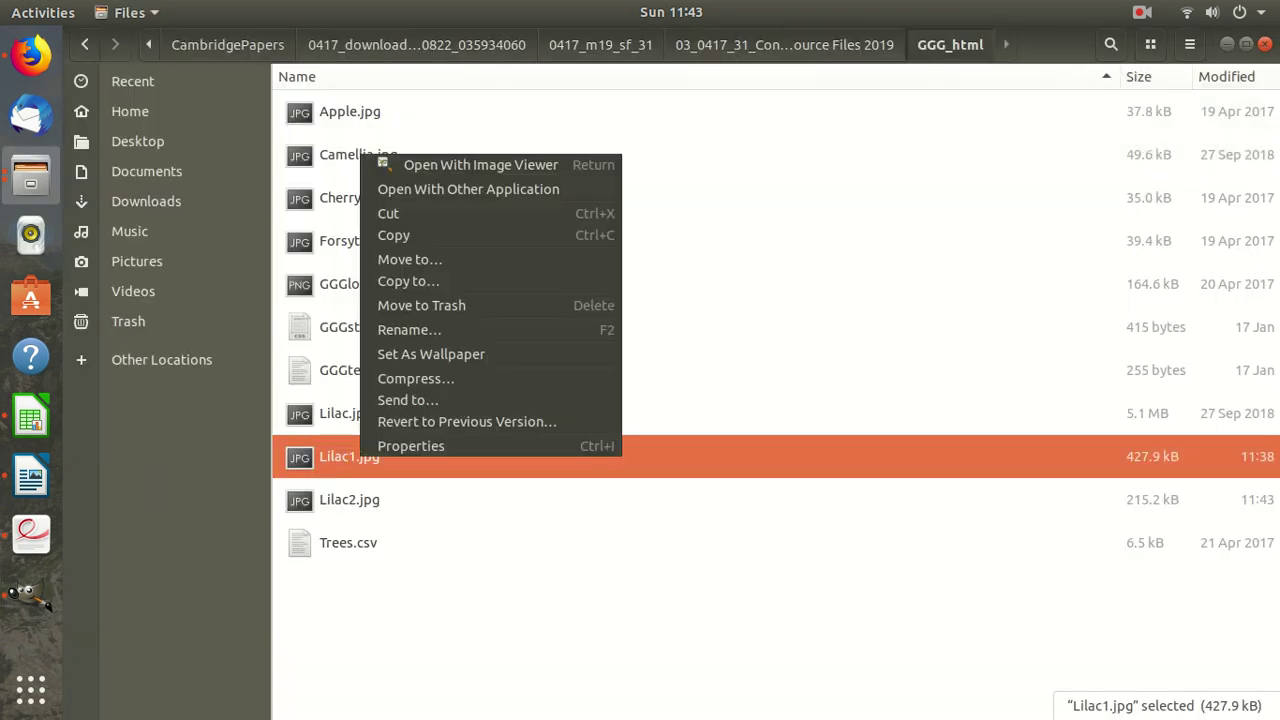
click(411, 446)
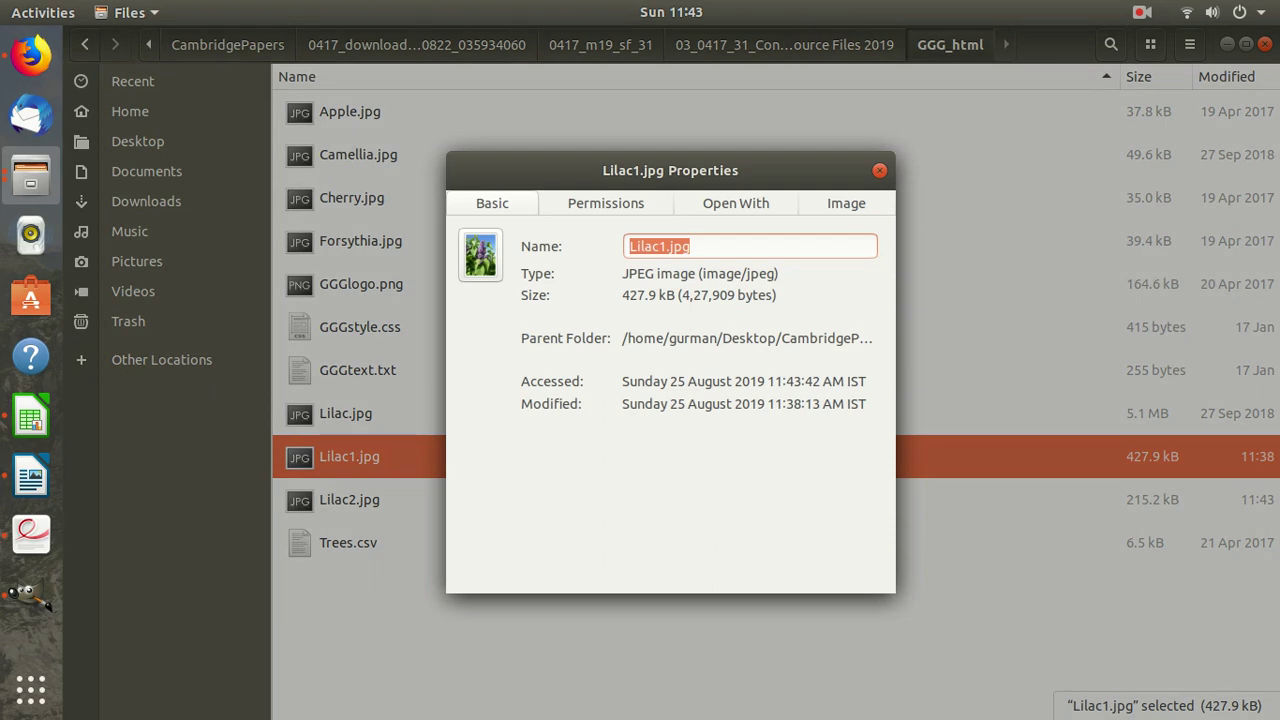
click(845, 203)
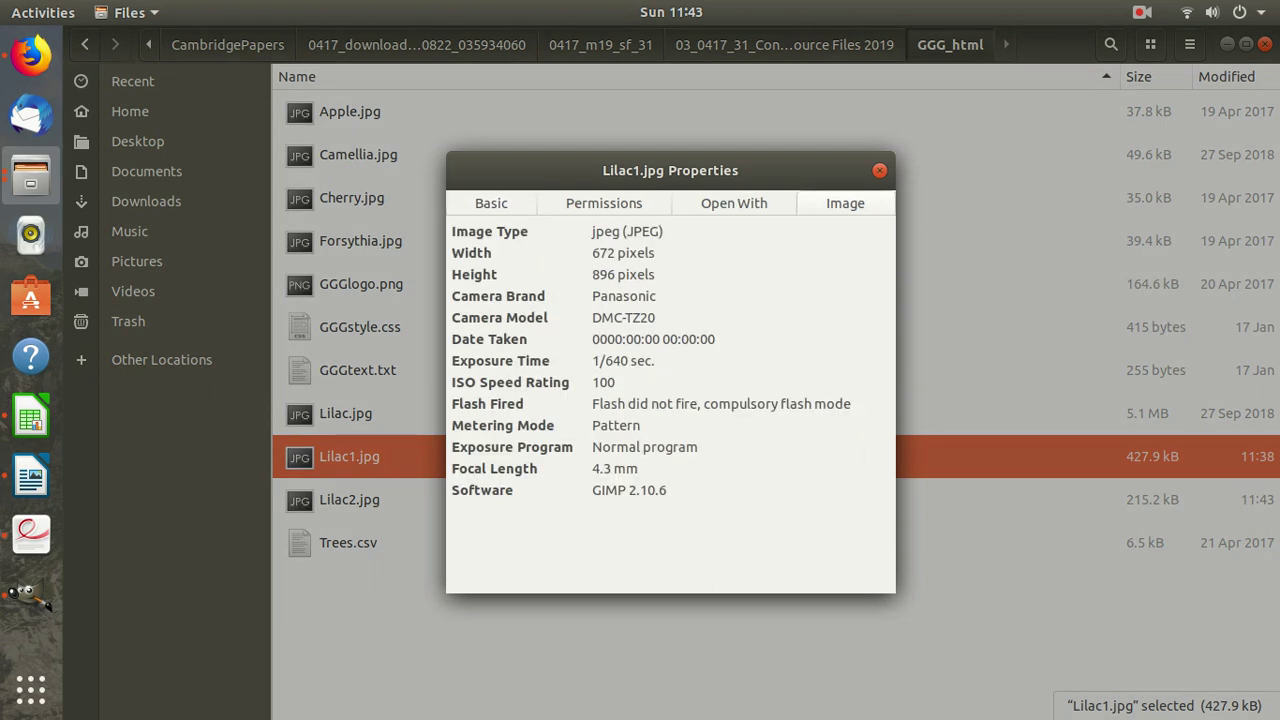
click(31, 535)
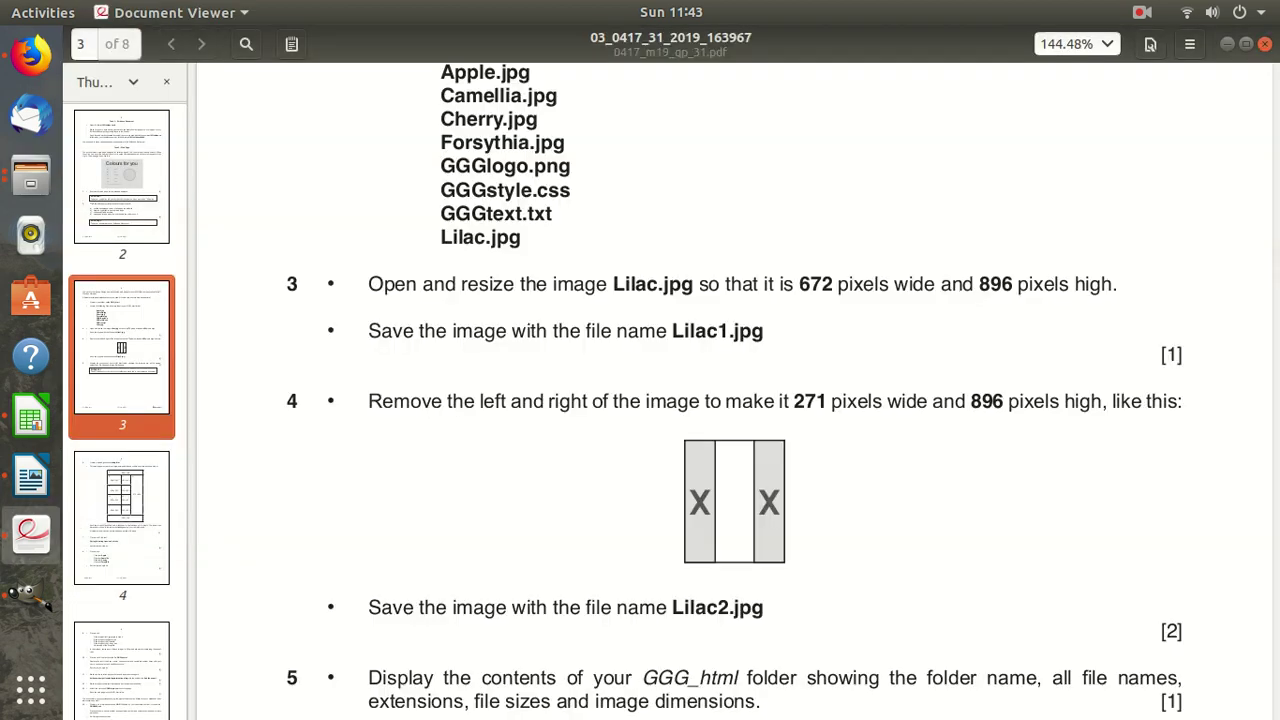
click(1245, 44)
drag(949, 188, 969, 185)
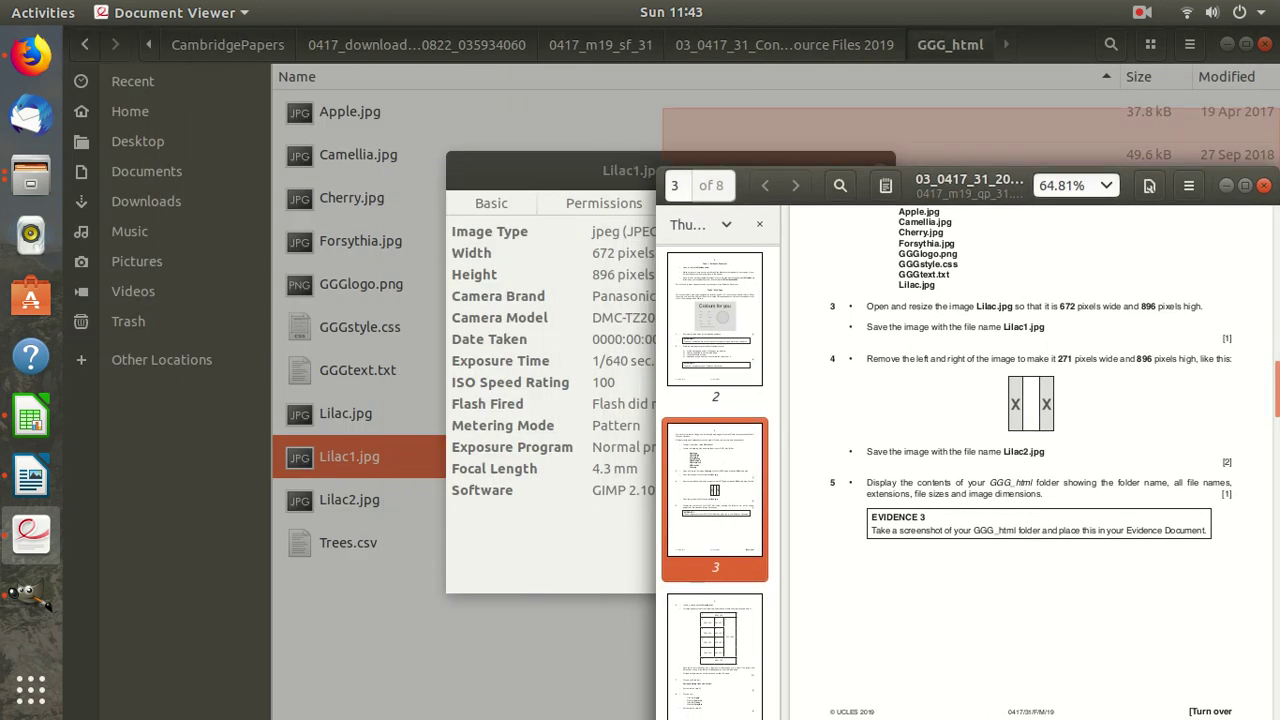
key(super+Right)
key(super+Up)
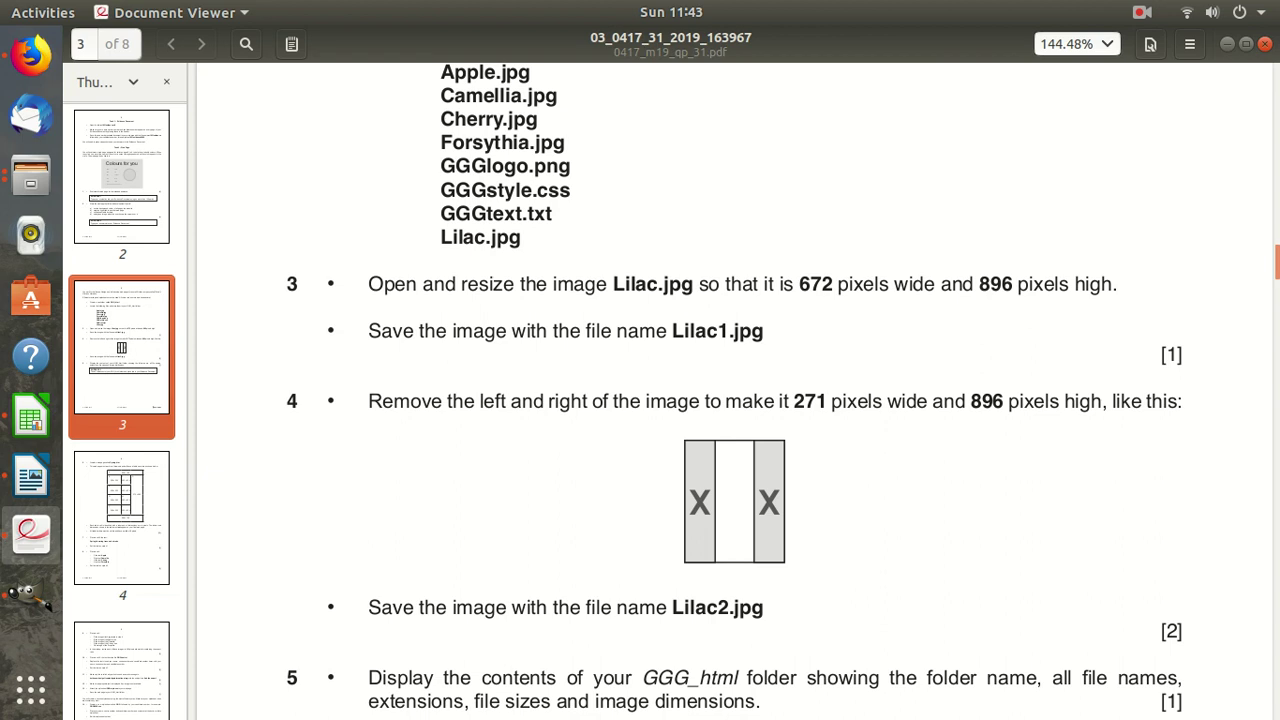
click(1227, 44)
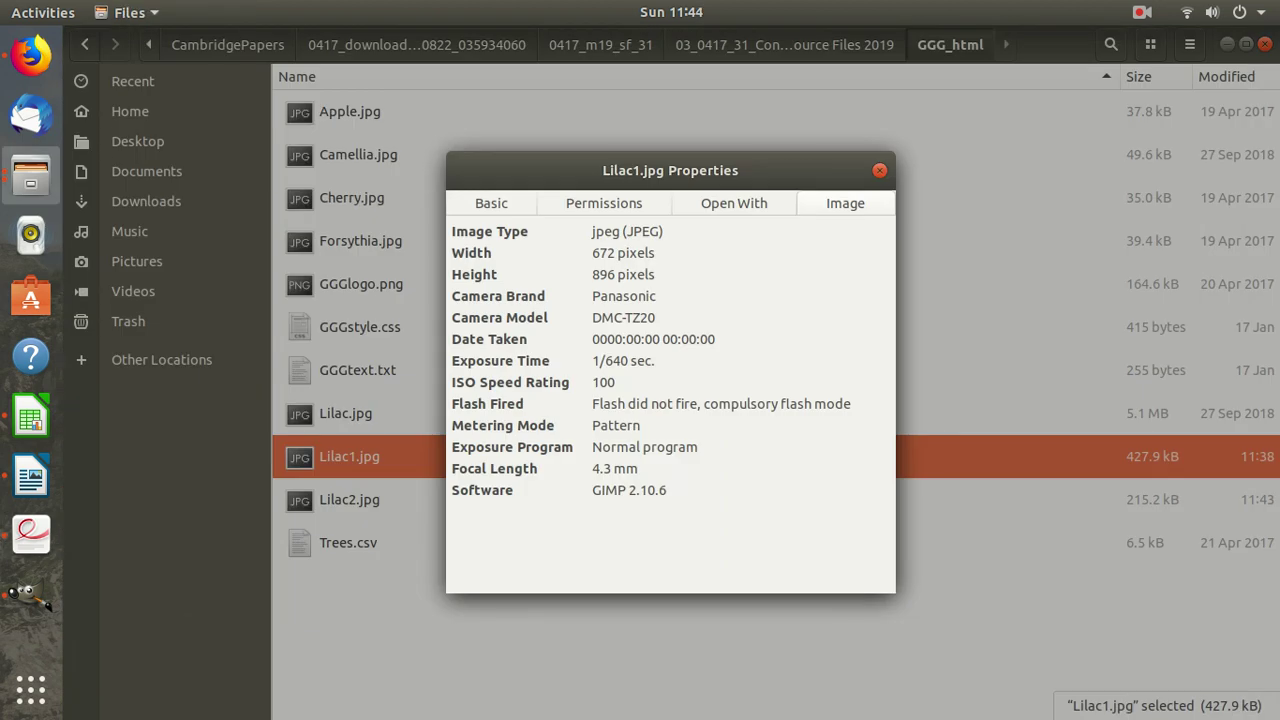
Examine the image properties of Lilac2.jpg, compare its dimensions with question 4, and look at the cropped image in GIMP again
key(Escape)
right_click(328, 504)
click(345, 494)
click(844, 203)
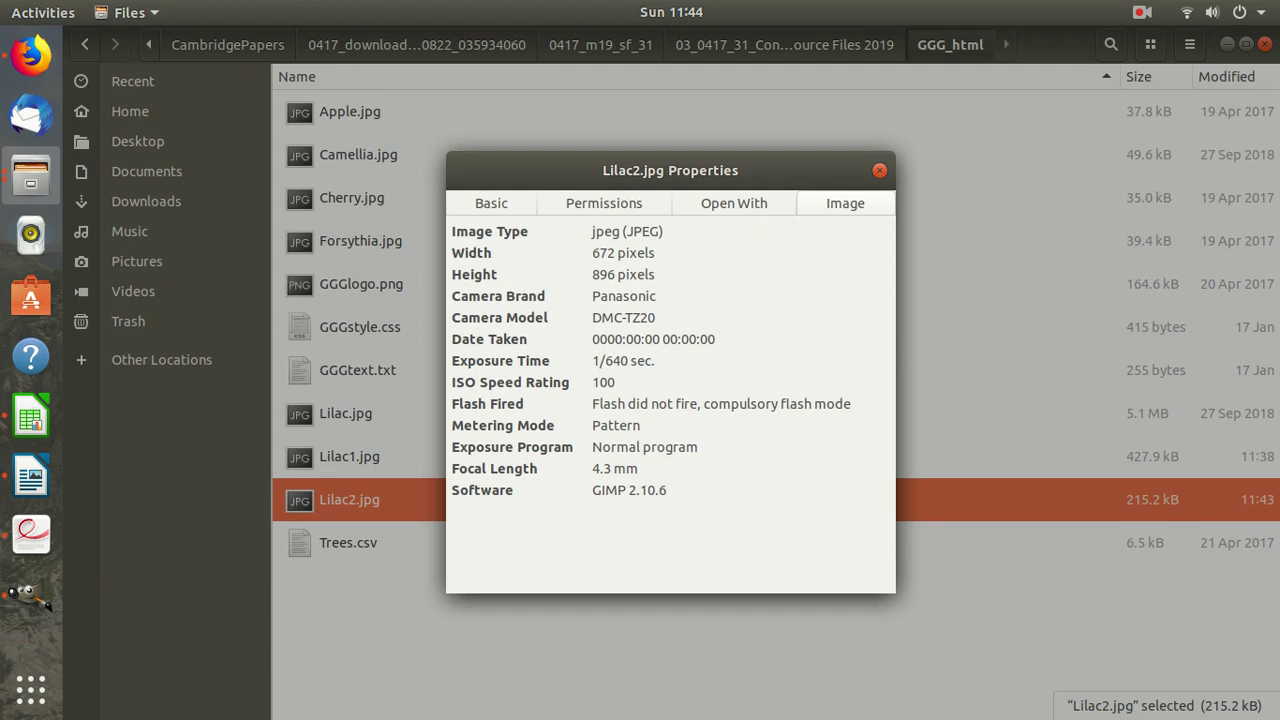
click(30, 535)
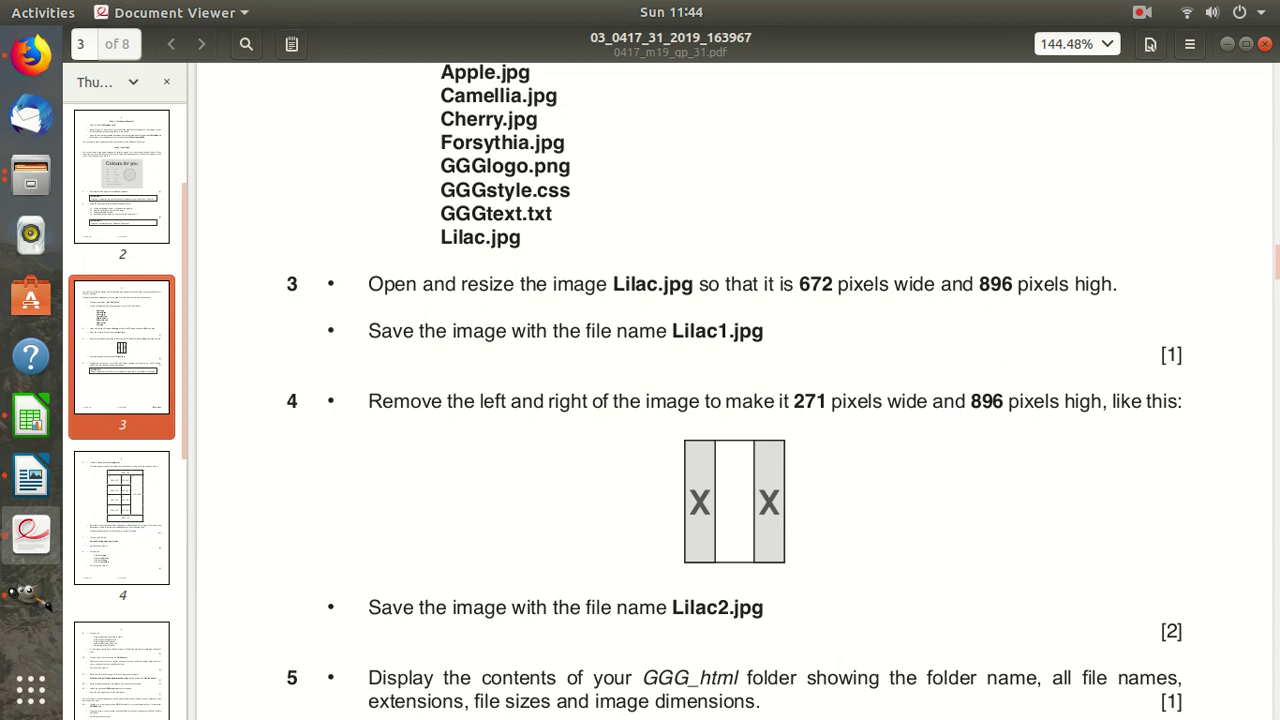
key(alt+Tab)
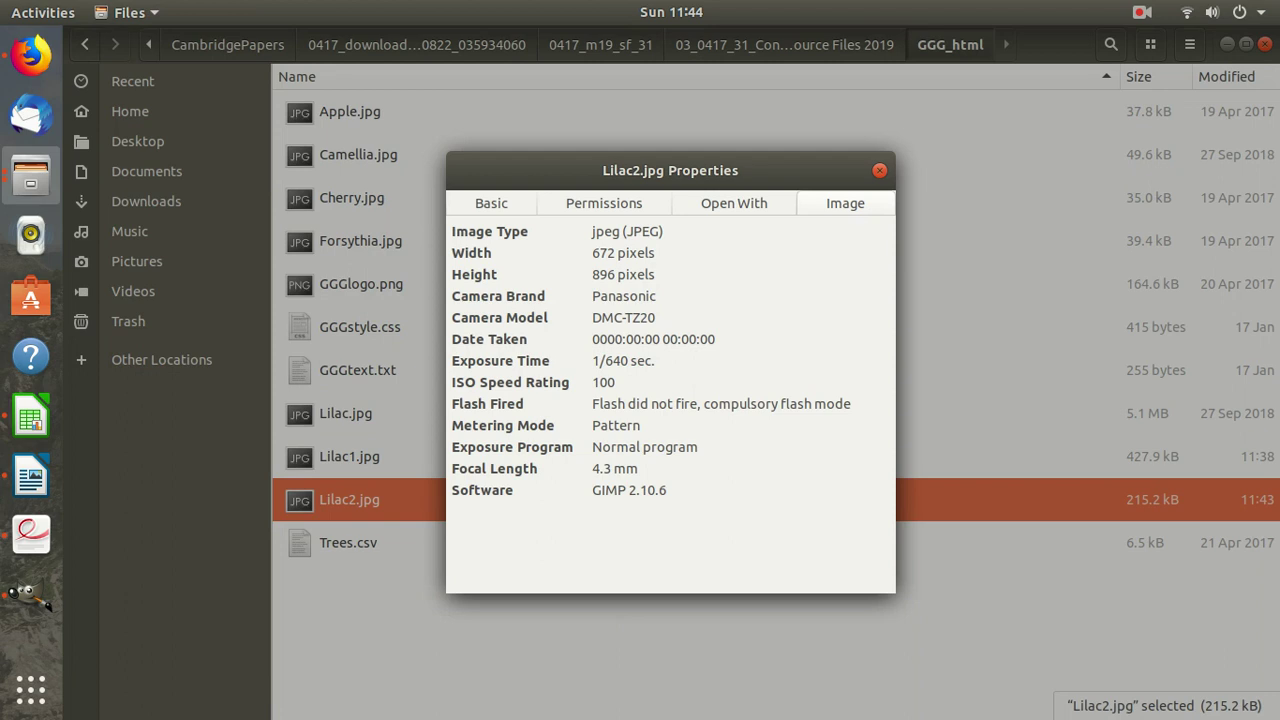
click(879, 170)
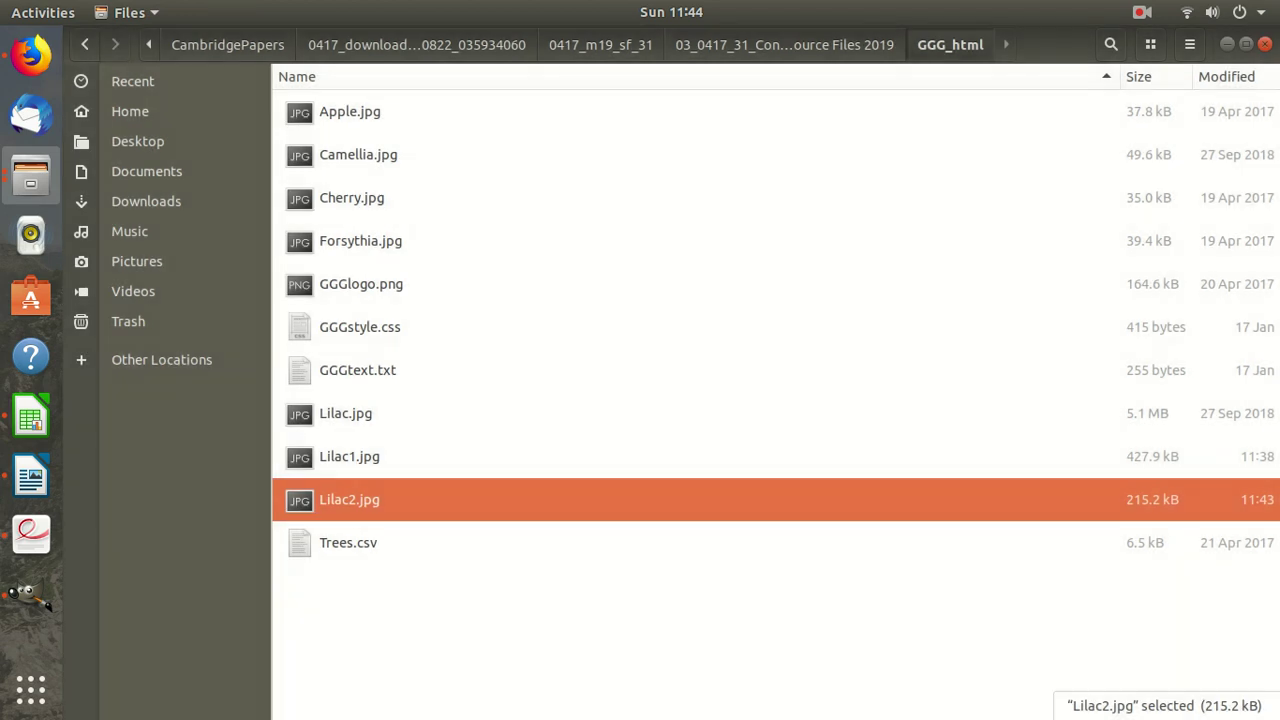
click(30, 597)
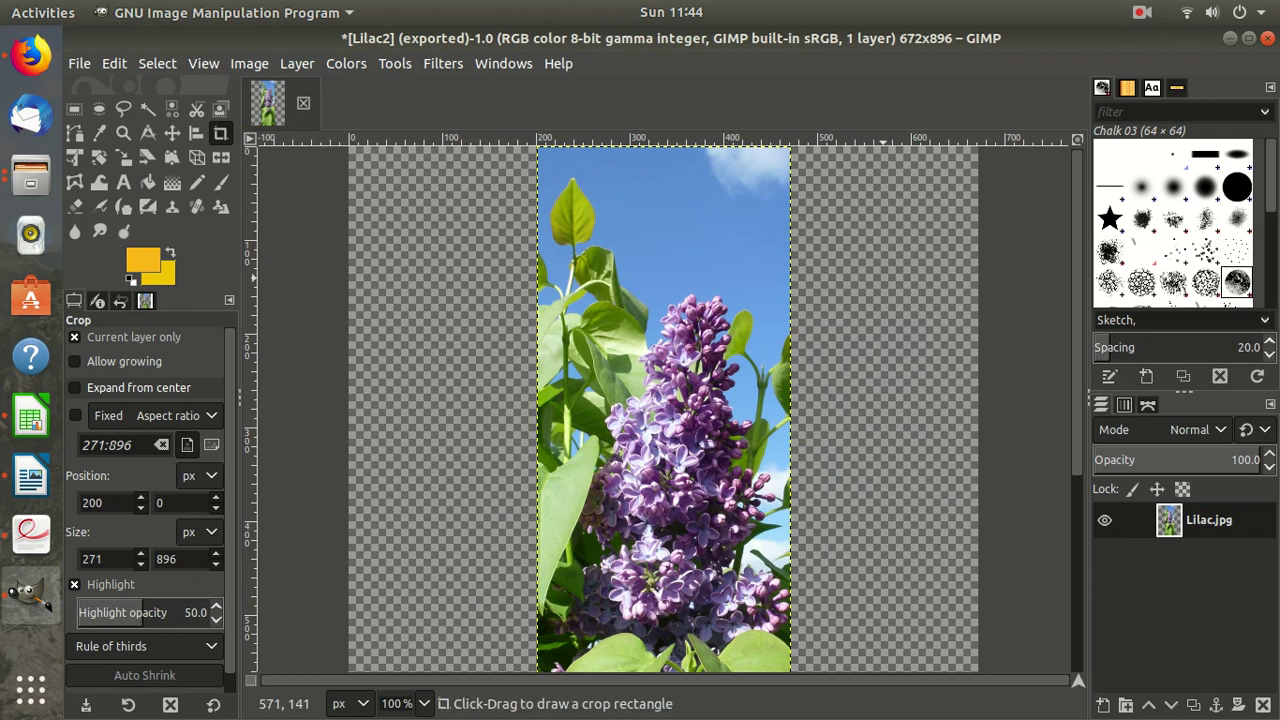
click(1230, 38)
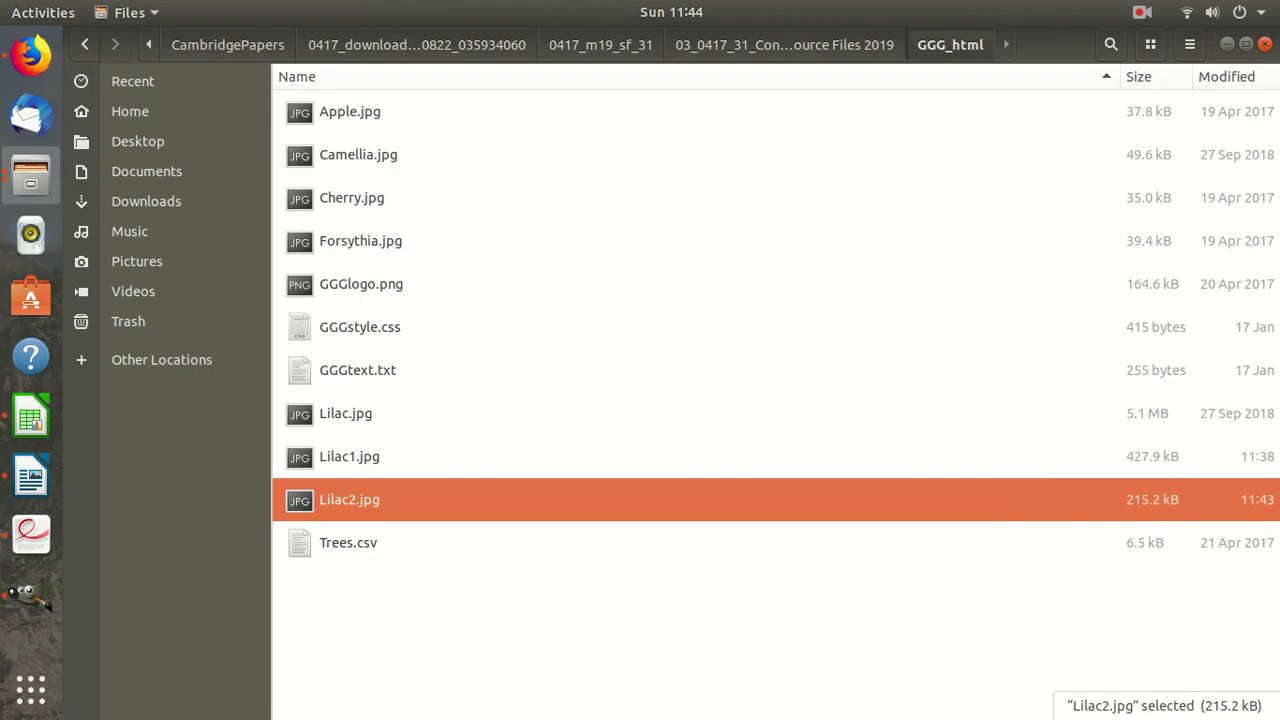
View Lilac2.jpg maximised in Image Viewer, close it and put the GGG_html folder window away
key(Return)
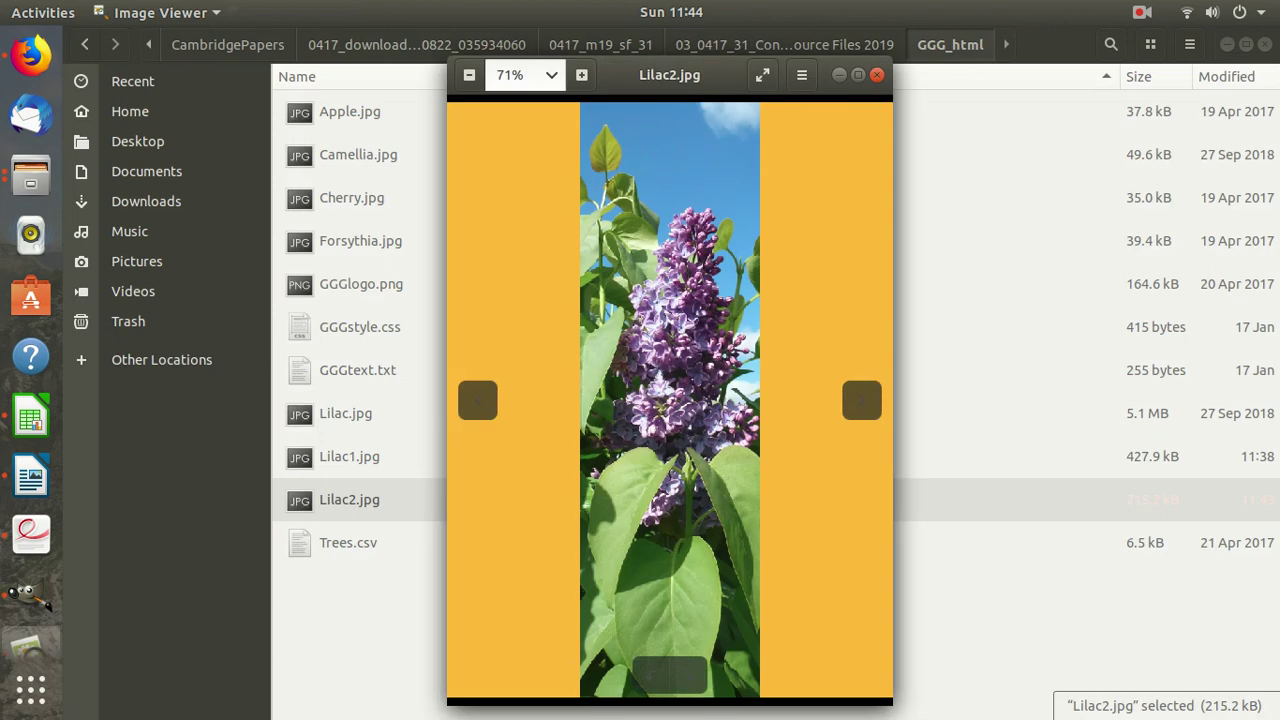
key(super+Up)
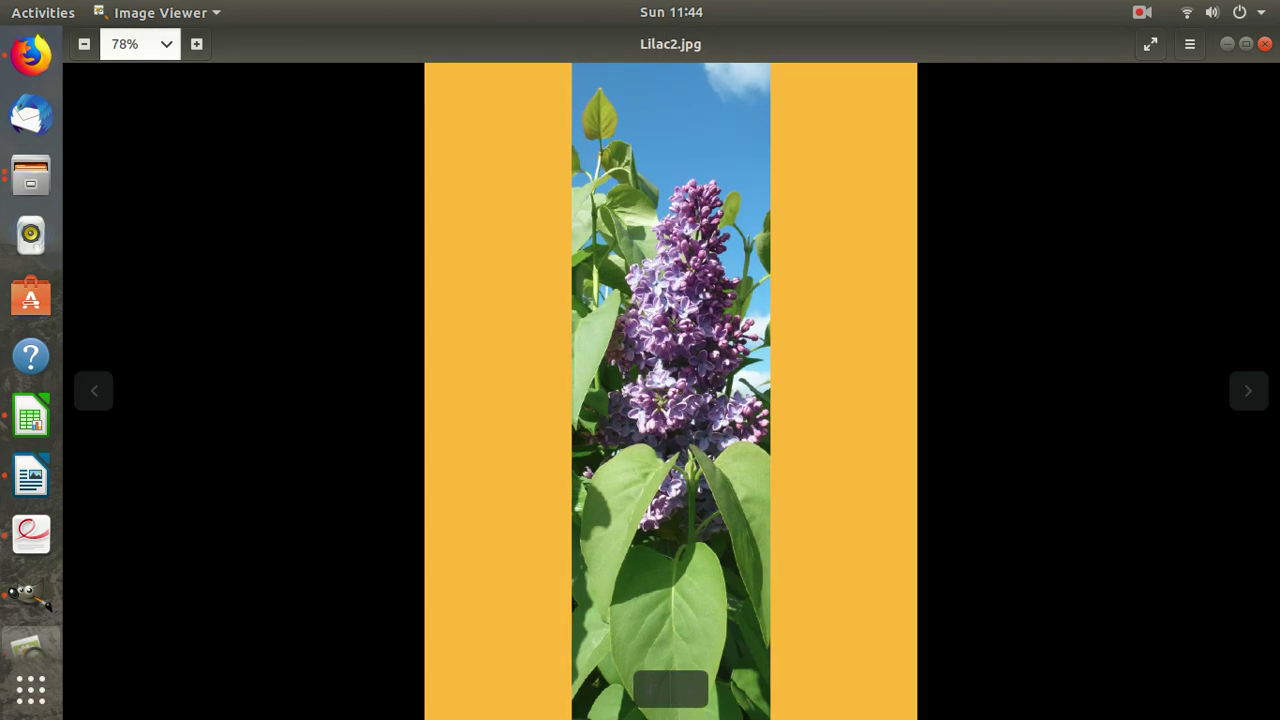
click(1265, 44)
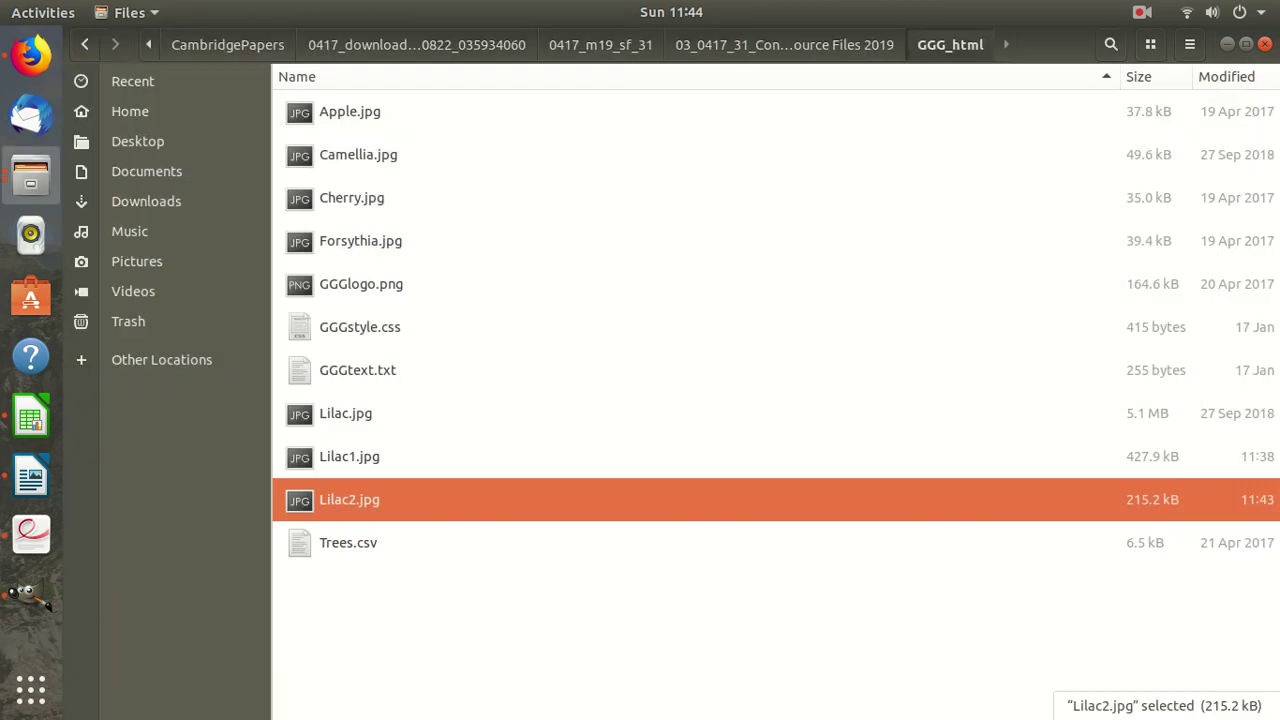
click(1227, 44)
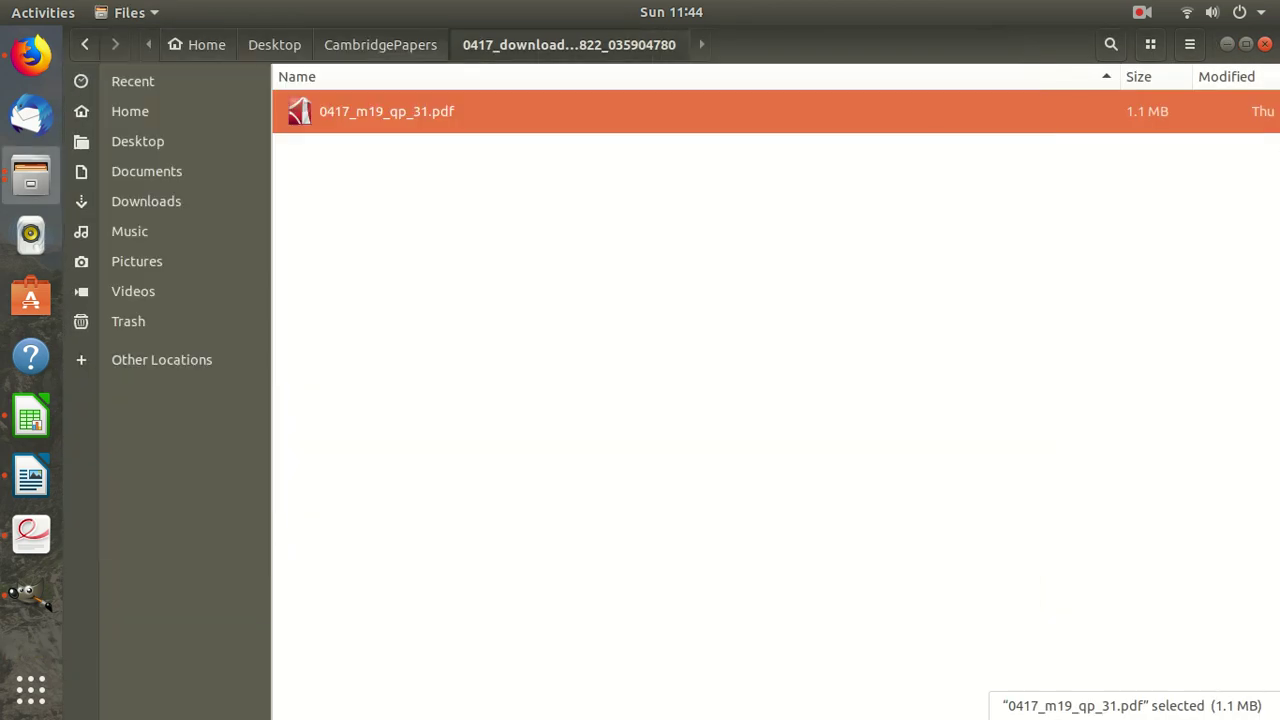
Switch back to GIMP and recheck question 4 of the question paper against the exported image
click(30, 593)
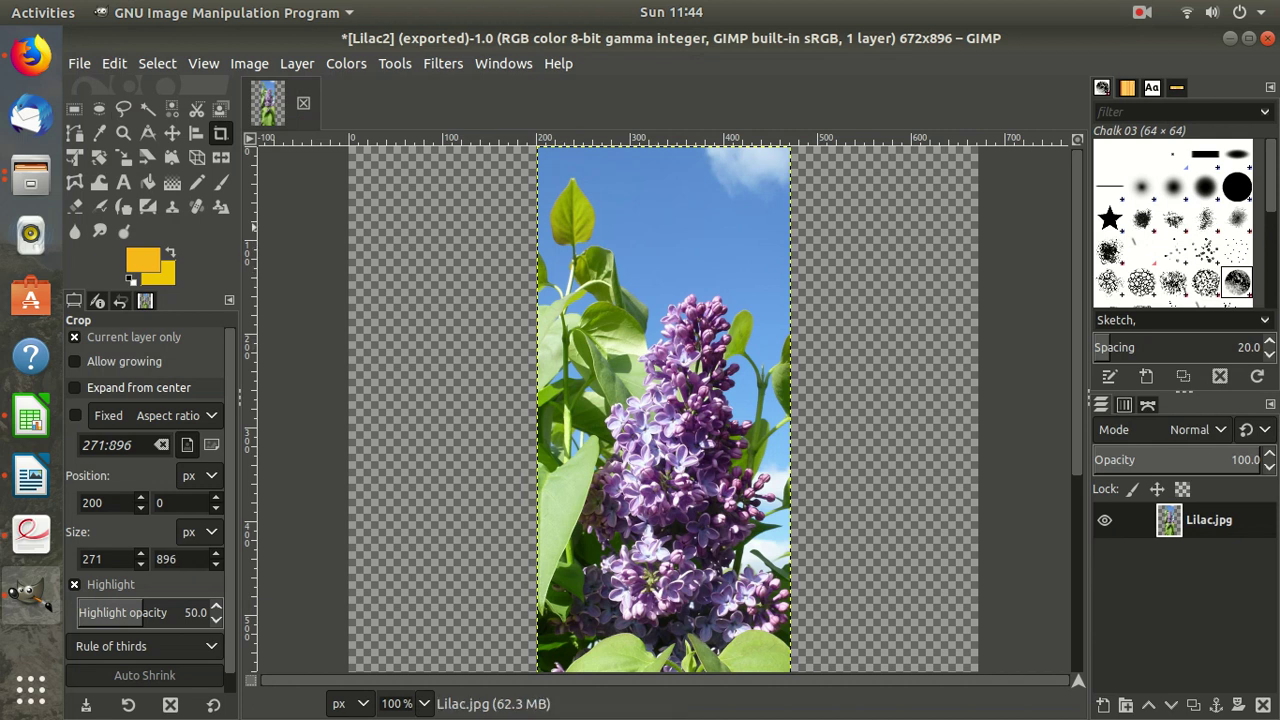
click(79, 63)
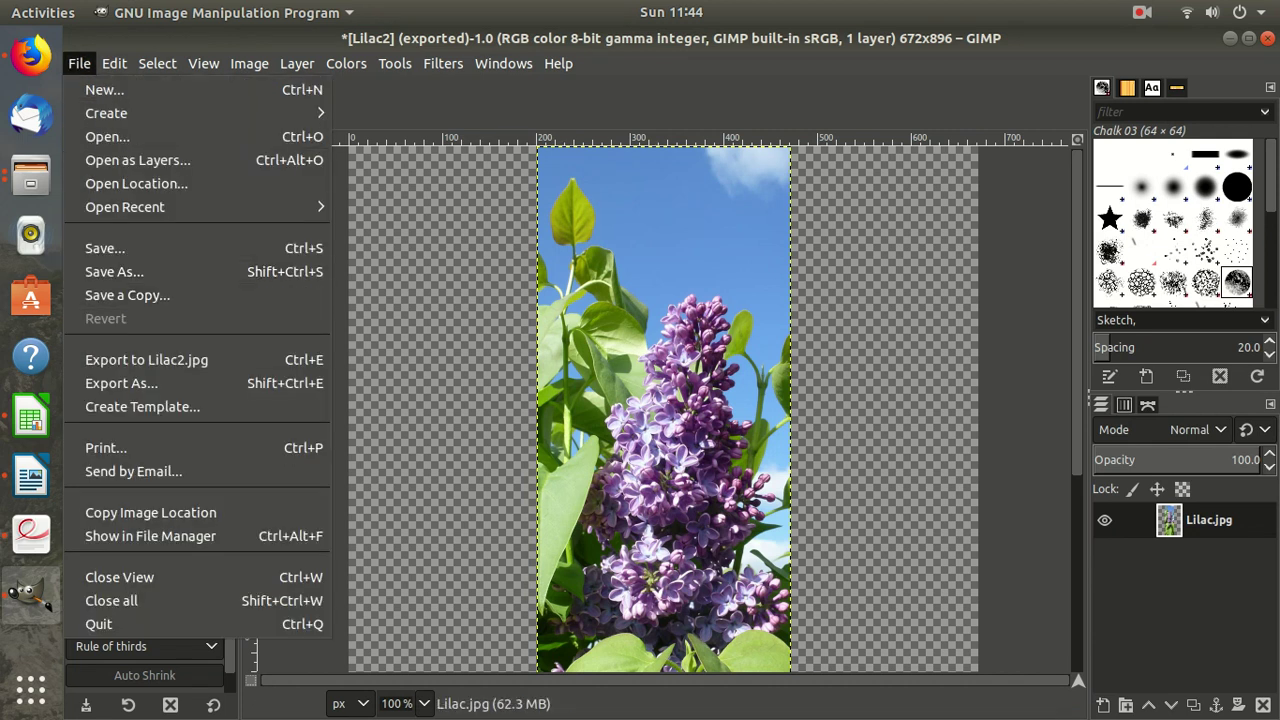
click(30, 535)
click(30, 535)
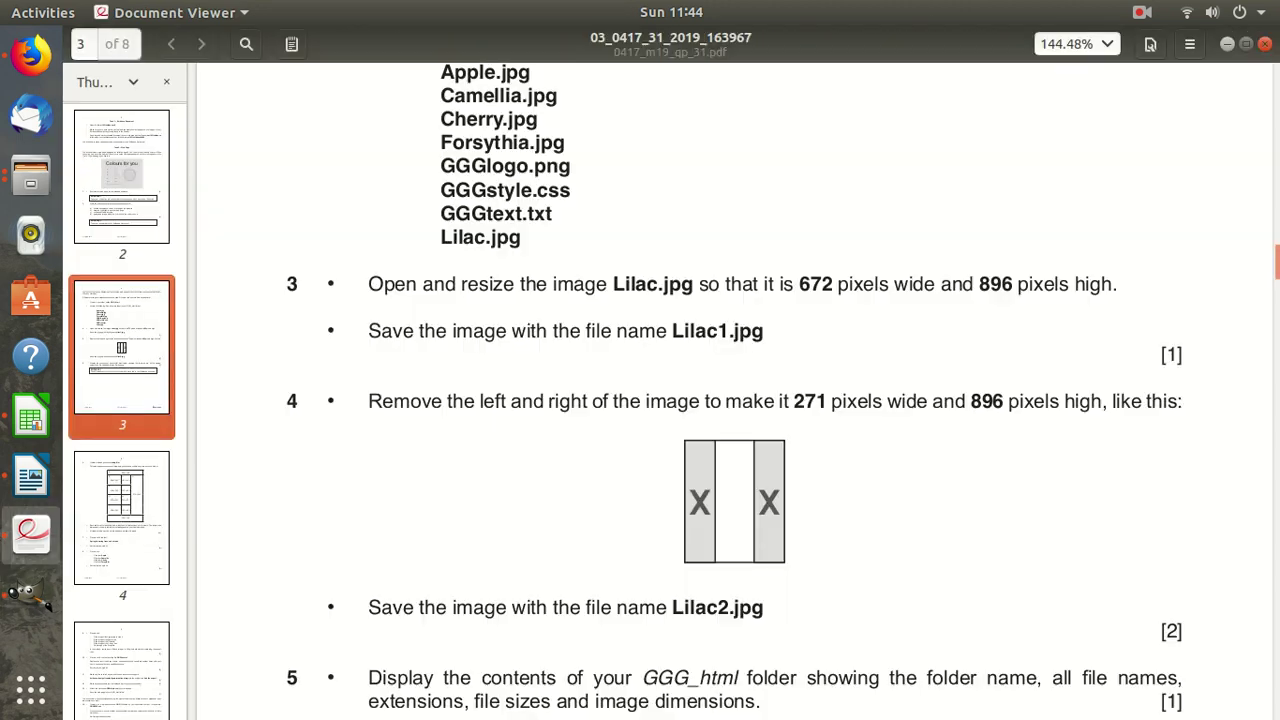
click(1227, 44)
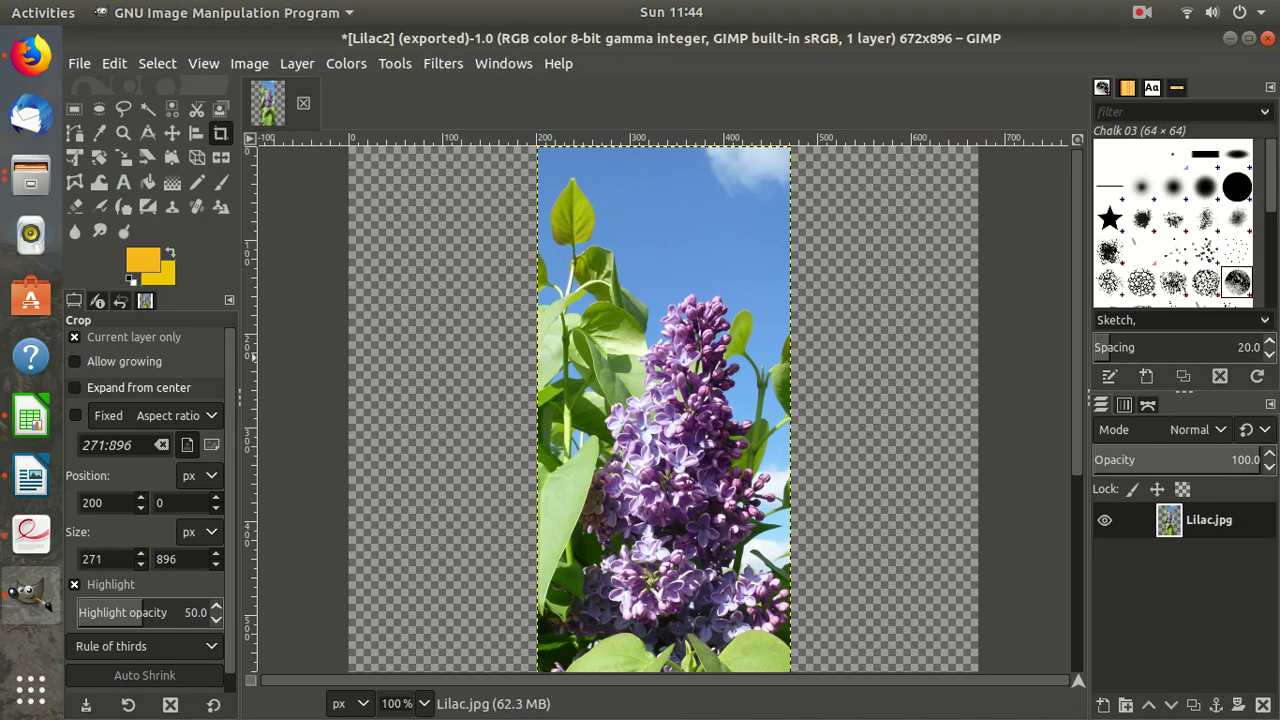
Inspect the current background colour in GIMP without changing it
click(162, 274)
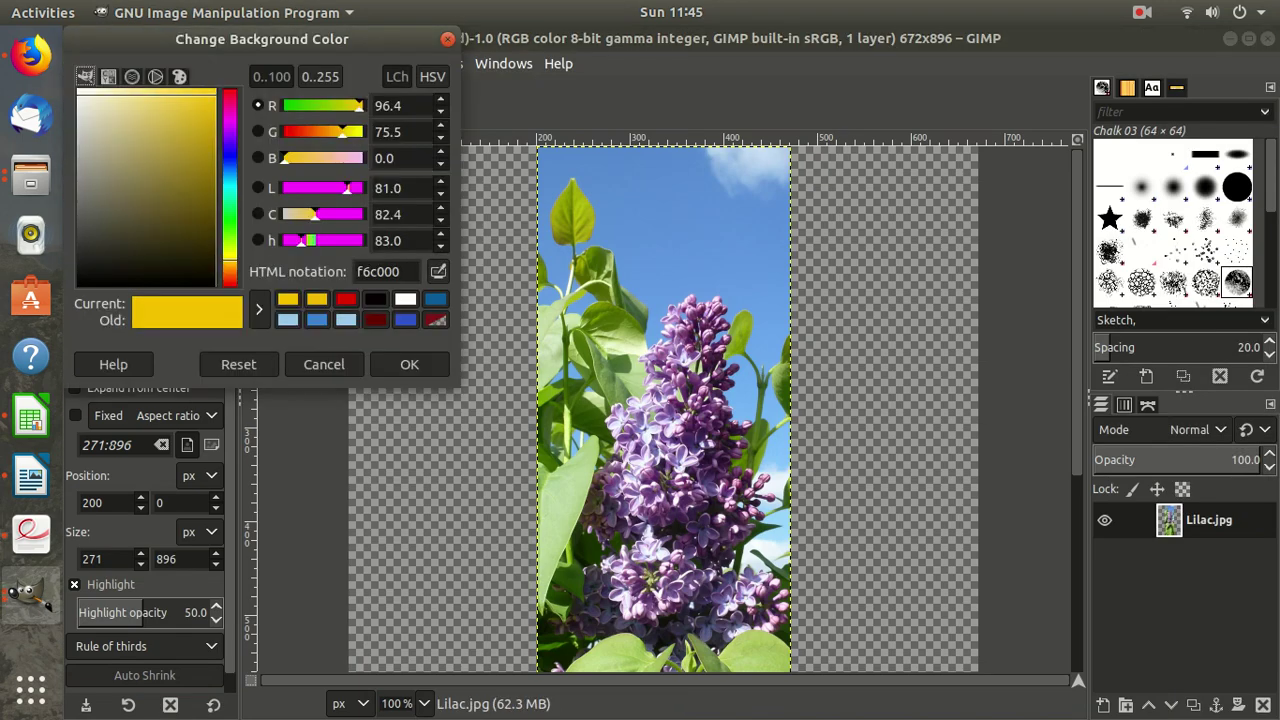
click(323, 364)
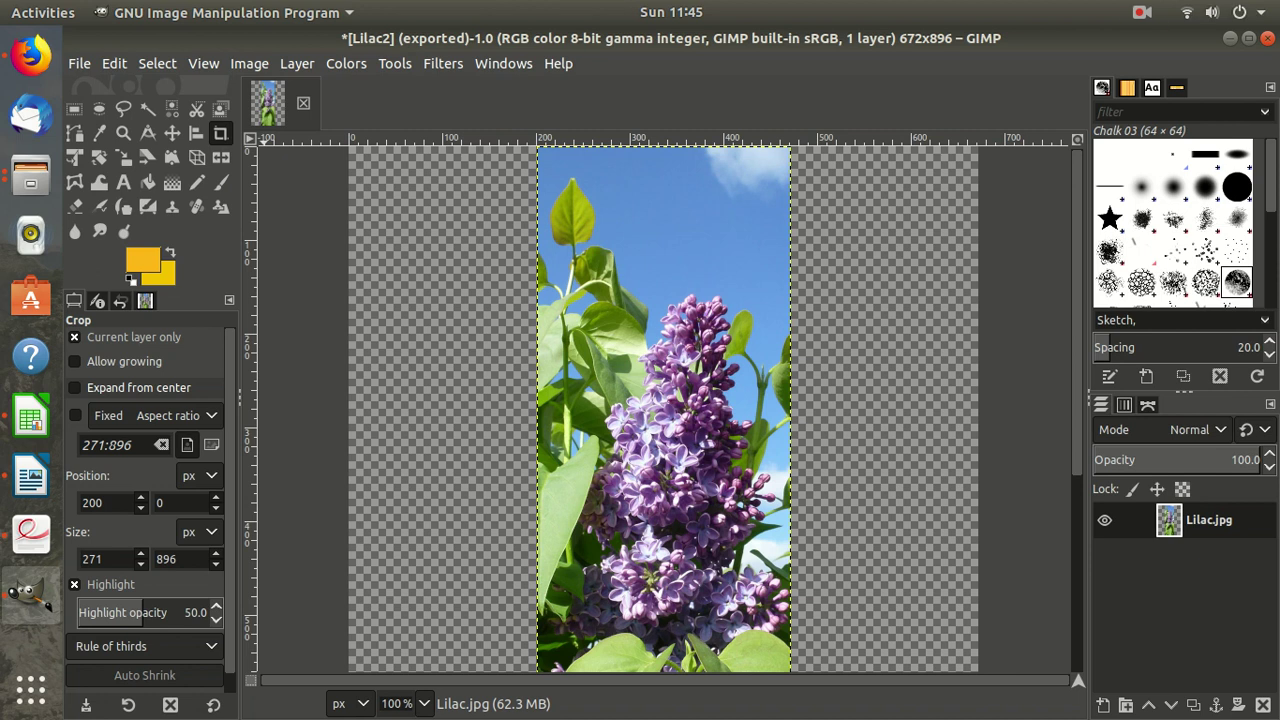
click(1141, 12)
click(1070, 91)
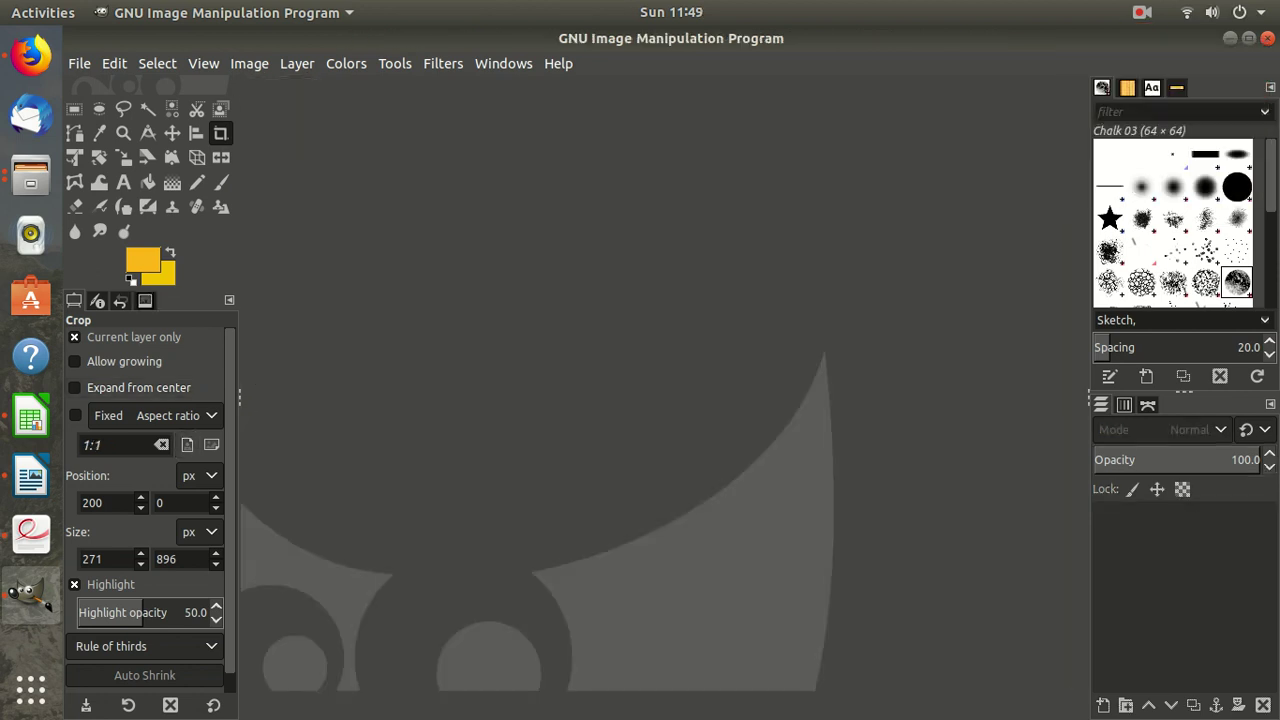
Open Lilac1.jpg from the GGG_html folder in GIMP
click(79, 63)
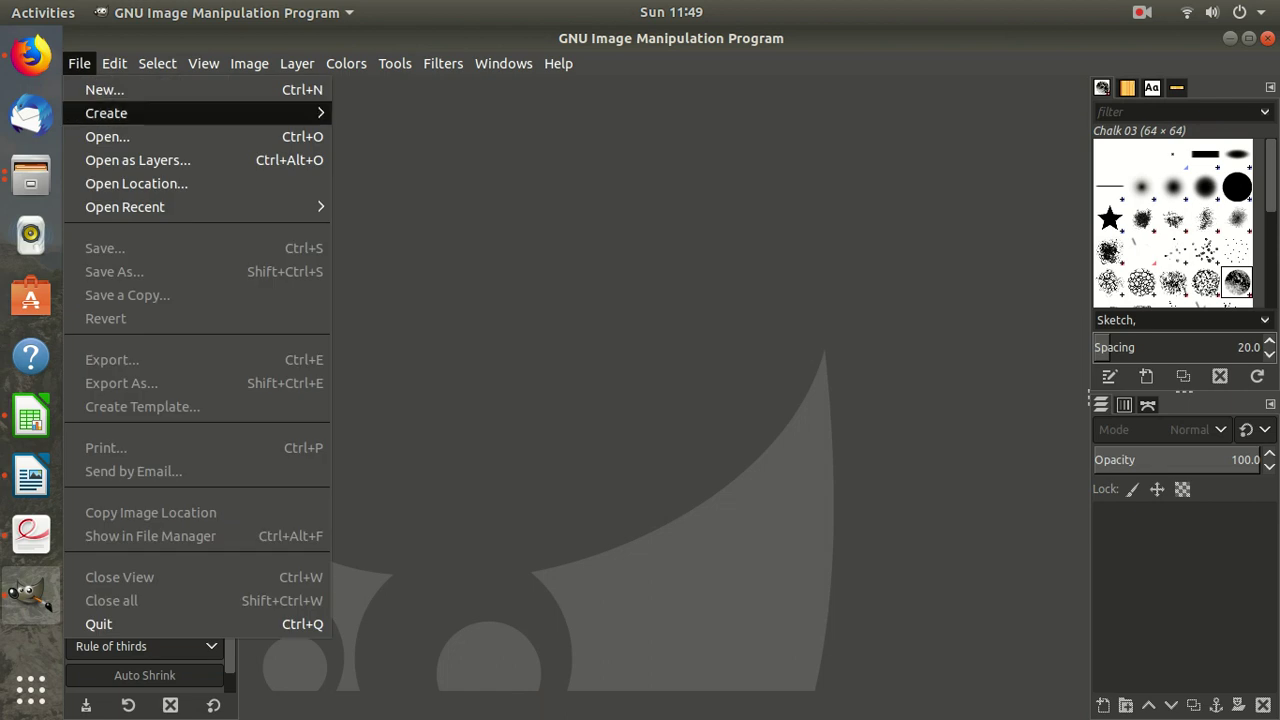
key(Return)
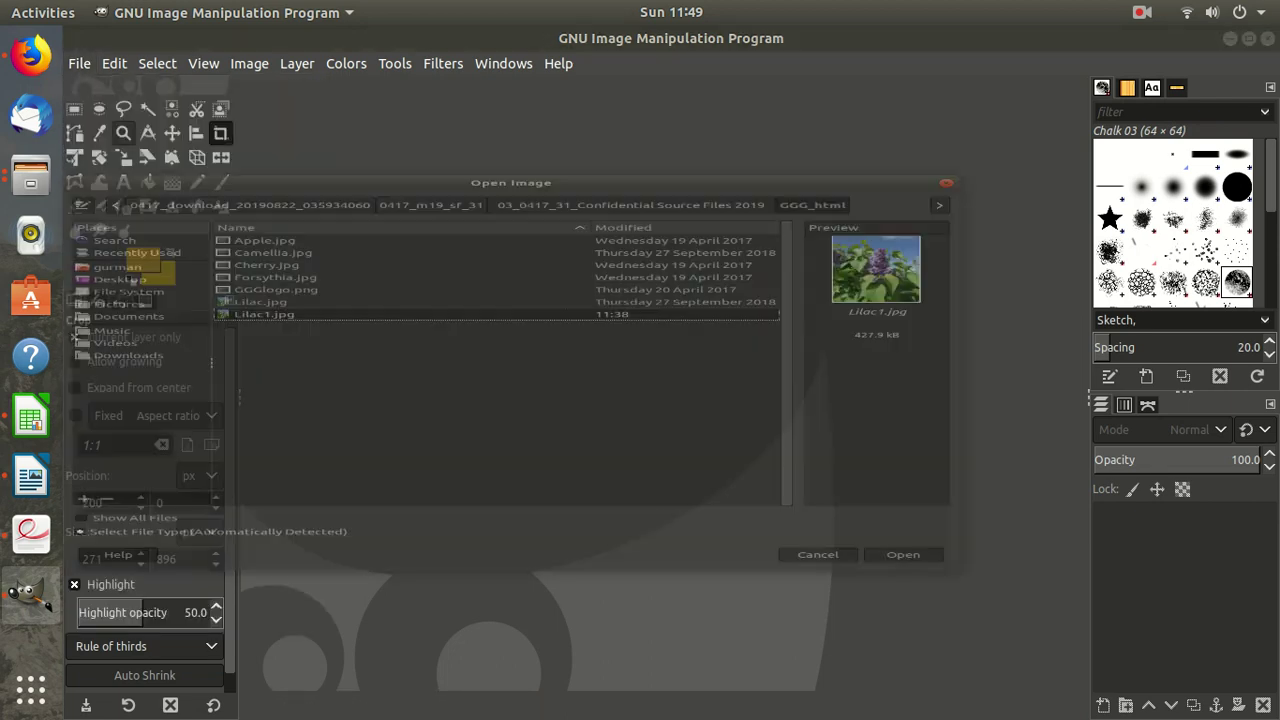
key(Return)
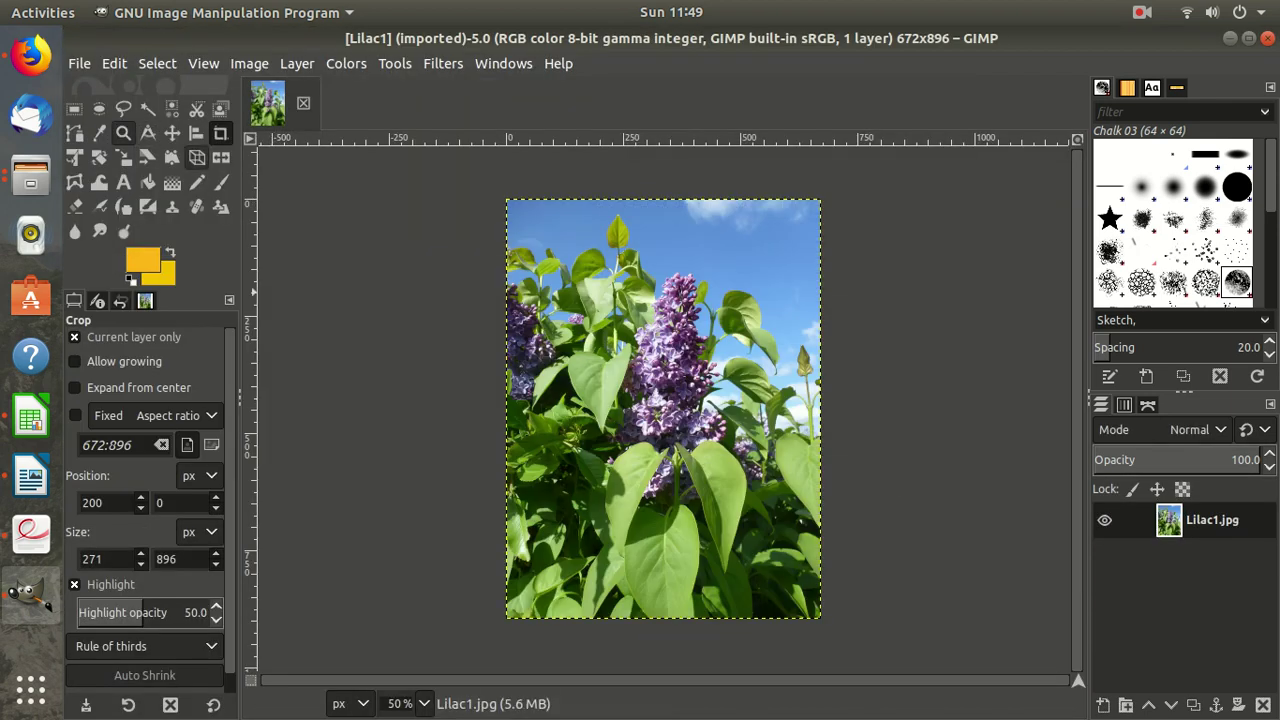
Draw a crop rectangle of about 320 × 312 pixels from Lilac1's upper edge and set its horizontal position to 200 pixels
drag(573, 200, 719, 344)
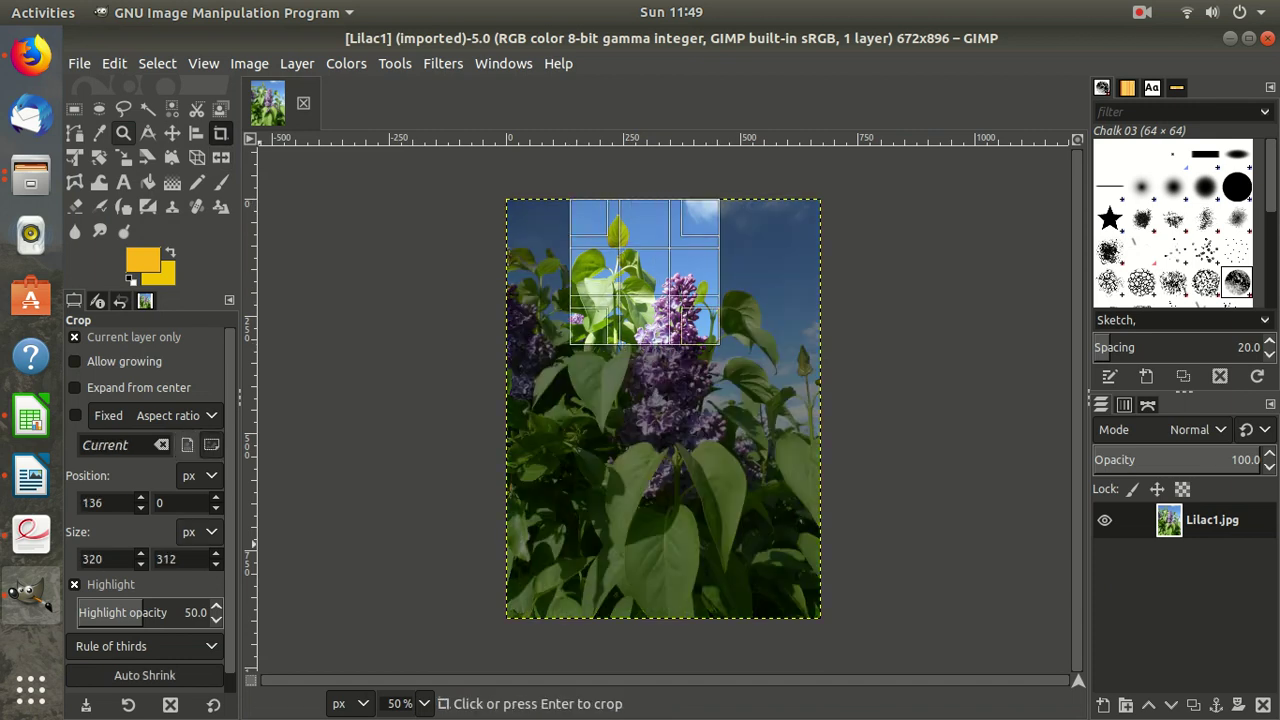
drag(106, 503, 48, 492)
text(200)
click(104, 559)
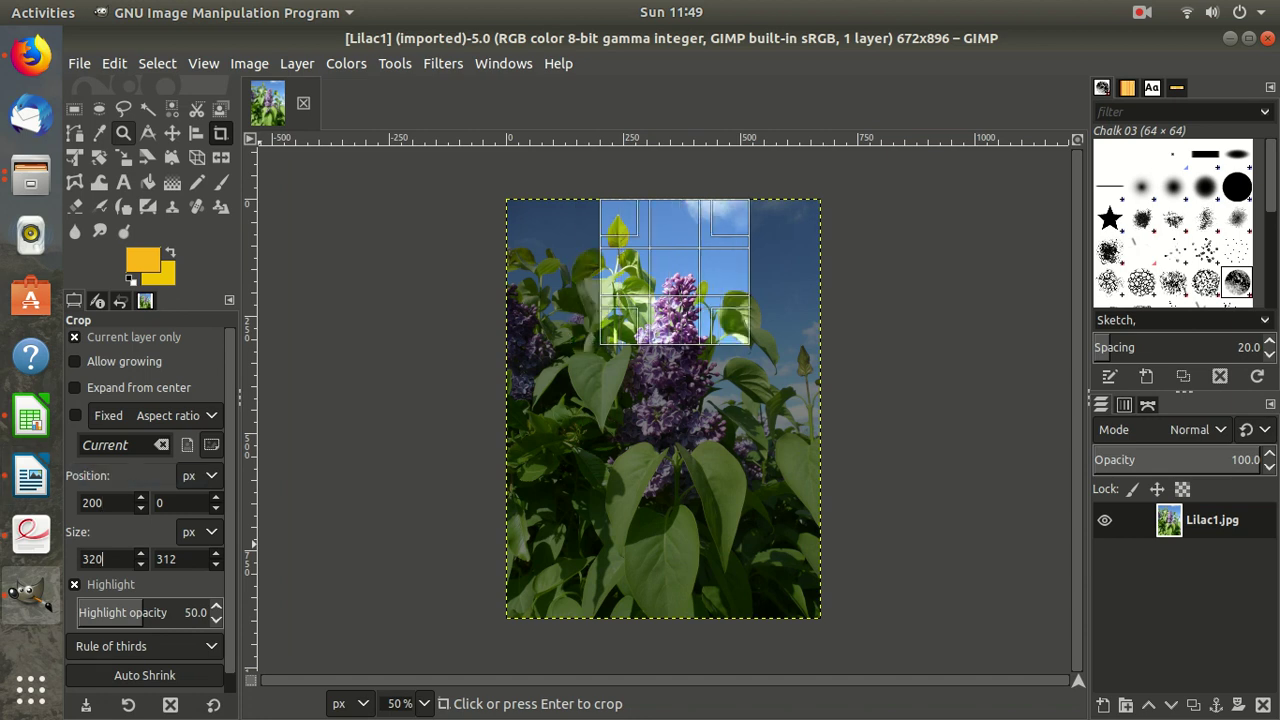
Check question 4 in the question paper and set the crop rectangle's size to 271 × 896 pixels
click(30, 535)
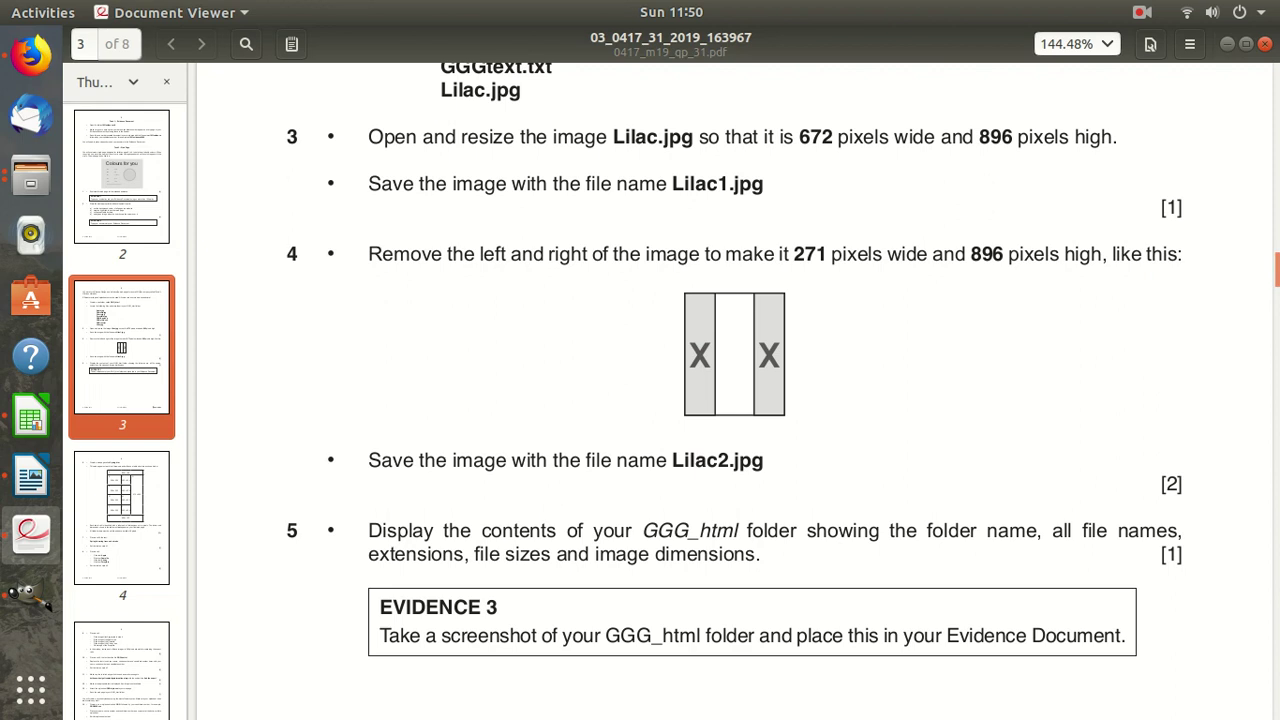
key(alt+Tab)
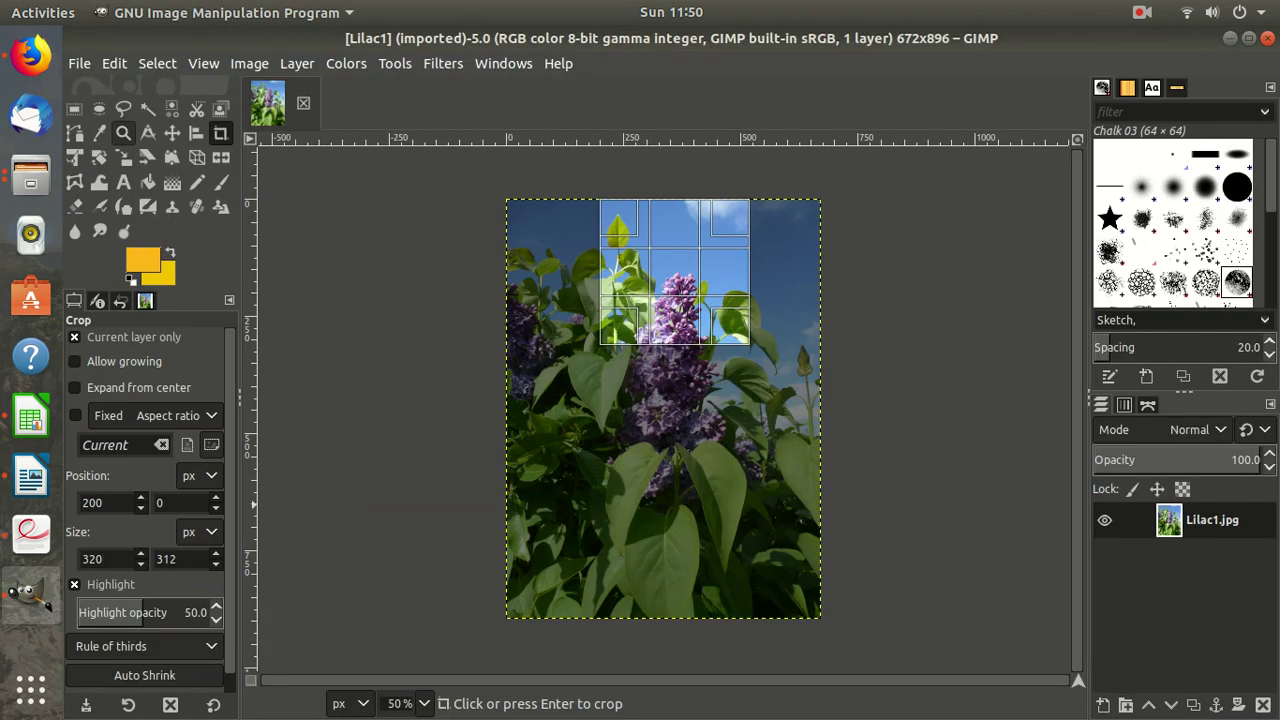
drag(104, 559, 55, 555)
text(271)
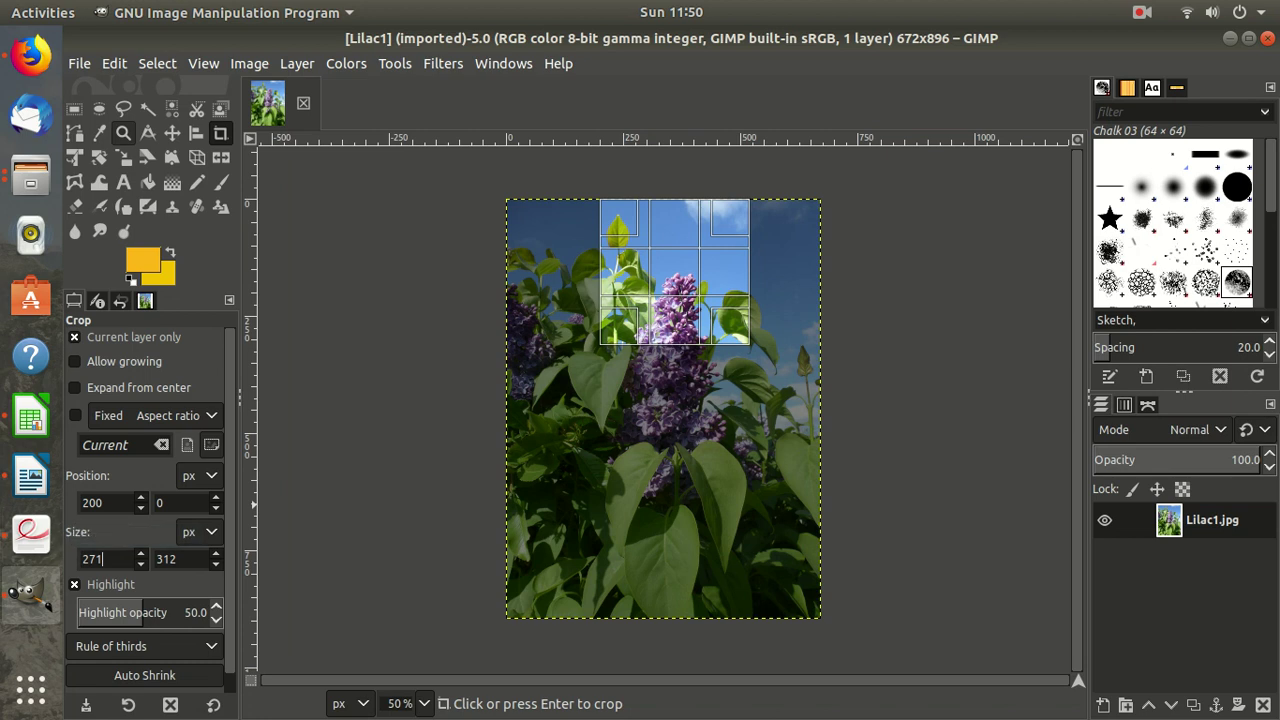
key(Tab)
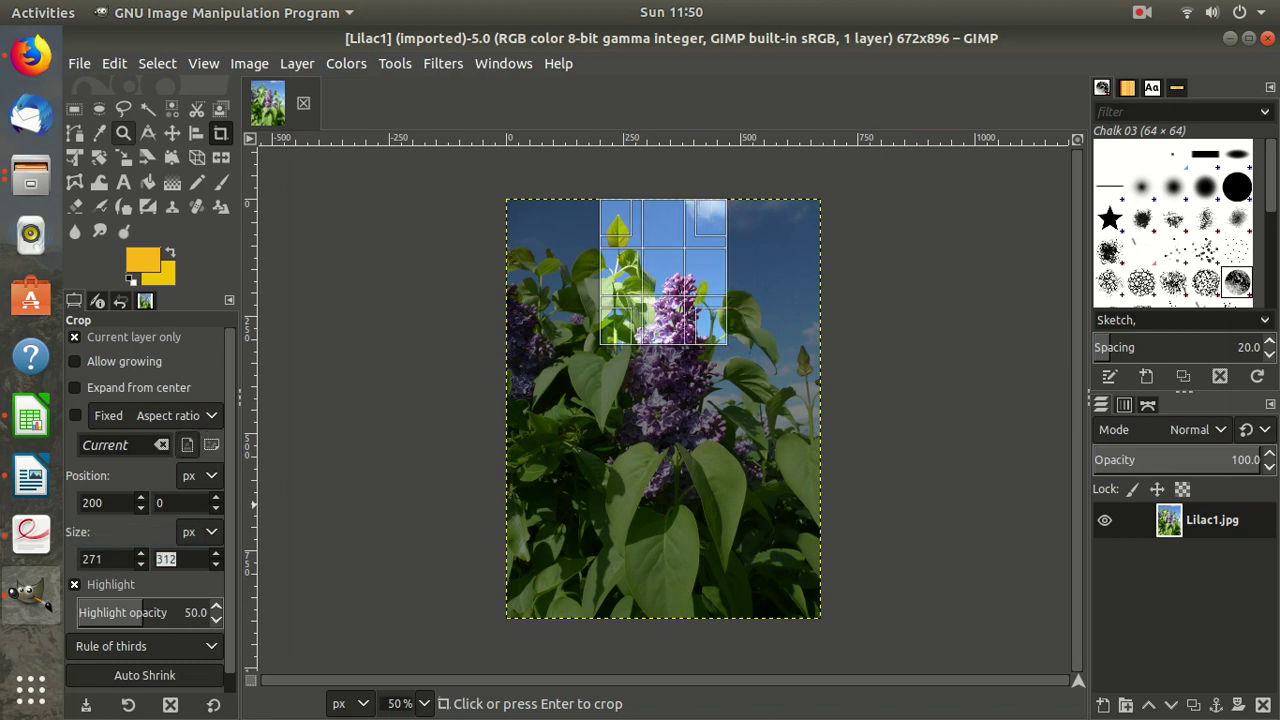
text(896)
key(Return)
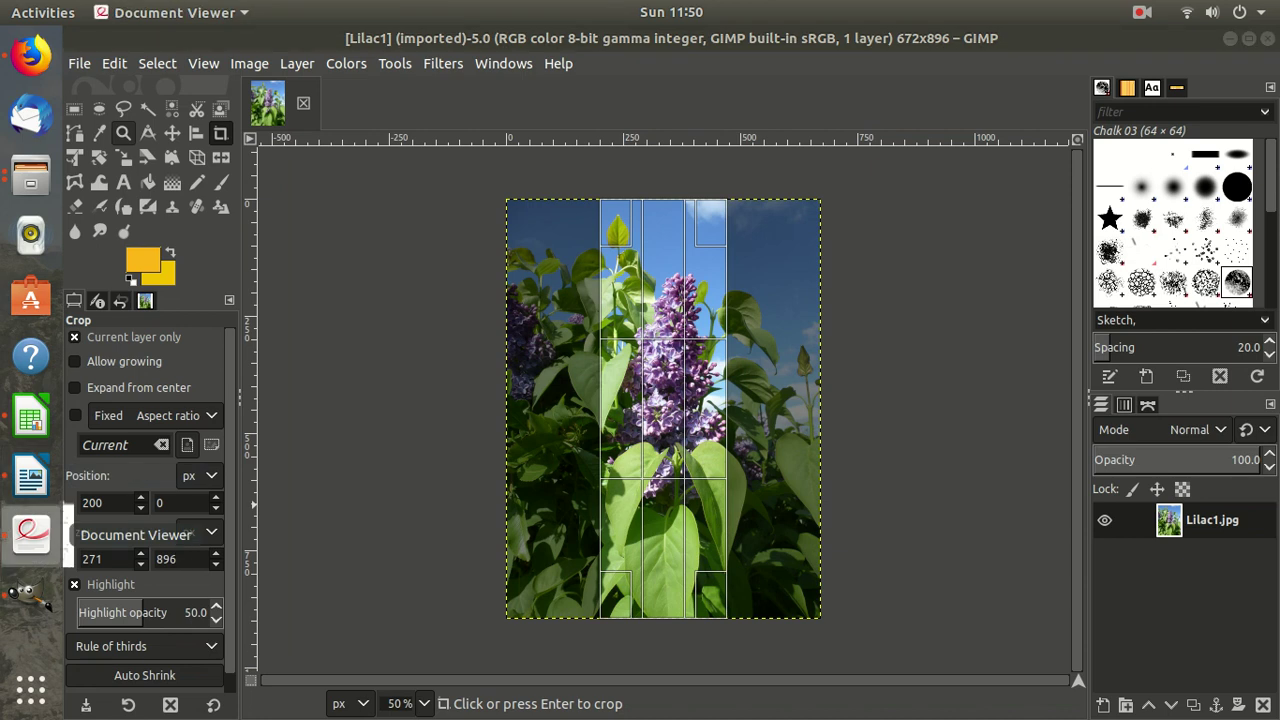
Recheck question 4, apply the crop to the Lilac1.jpg layer and crop the image to its content
click(30, 535)
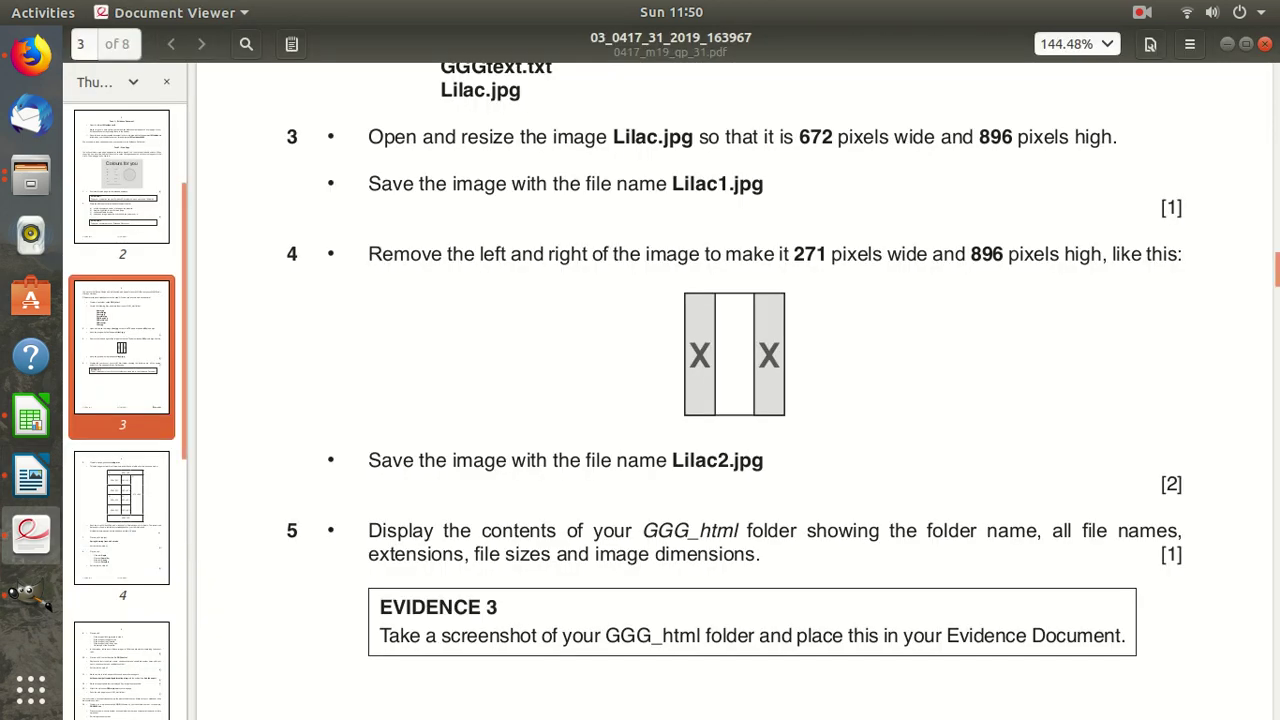
key(alt+Tab)
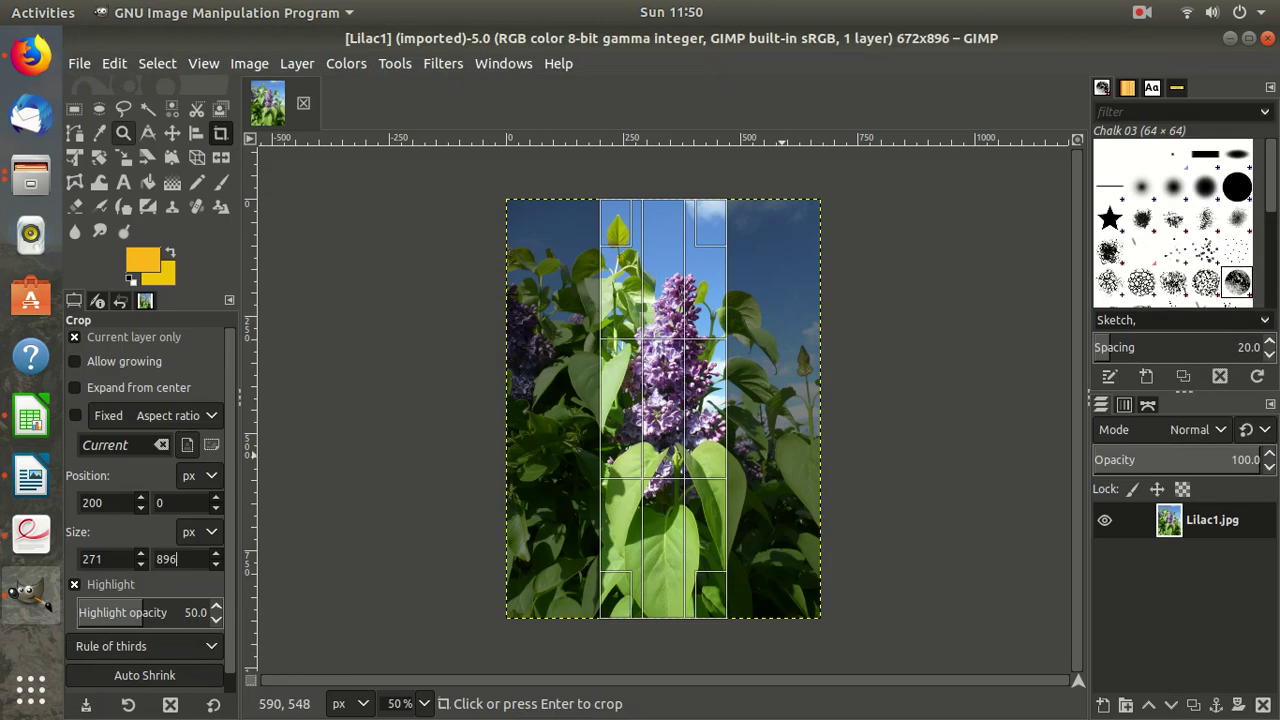
click(664, 419)
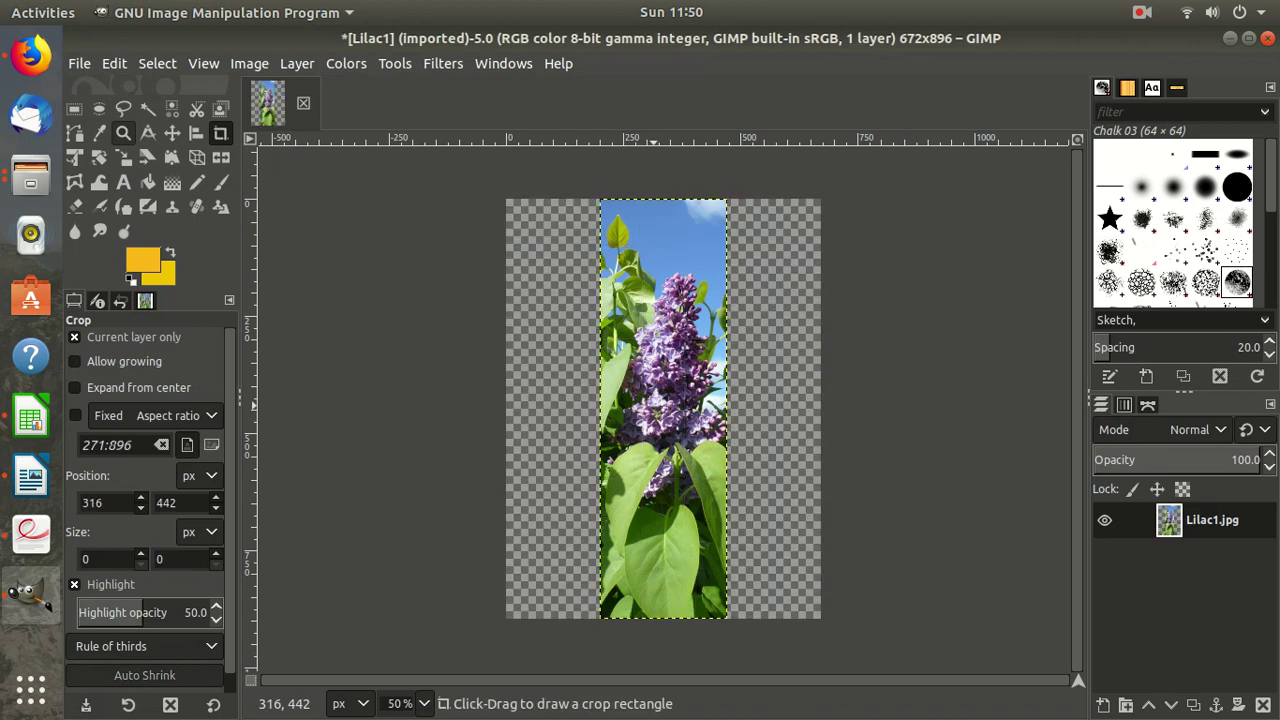
right_click(664, 419)
mouse_move(697, 531)
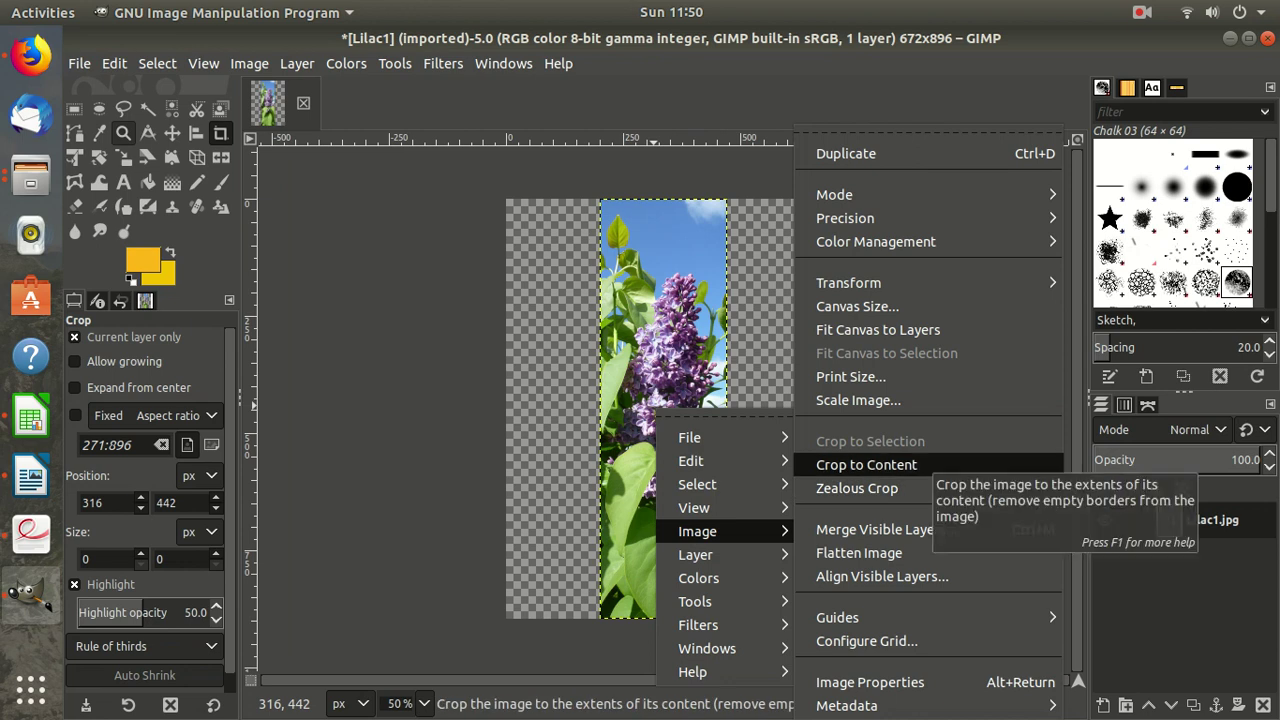
click(866, 464)
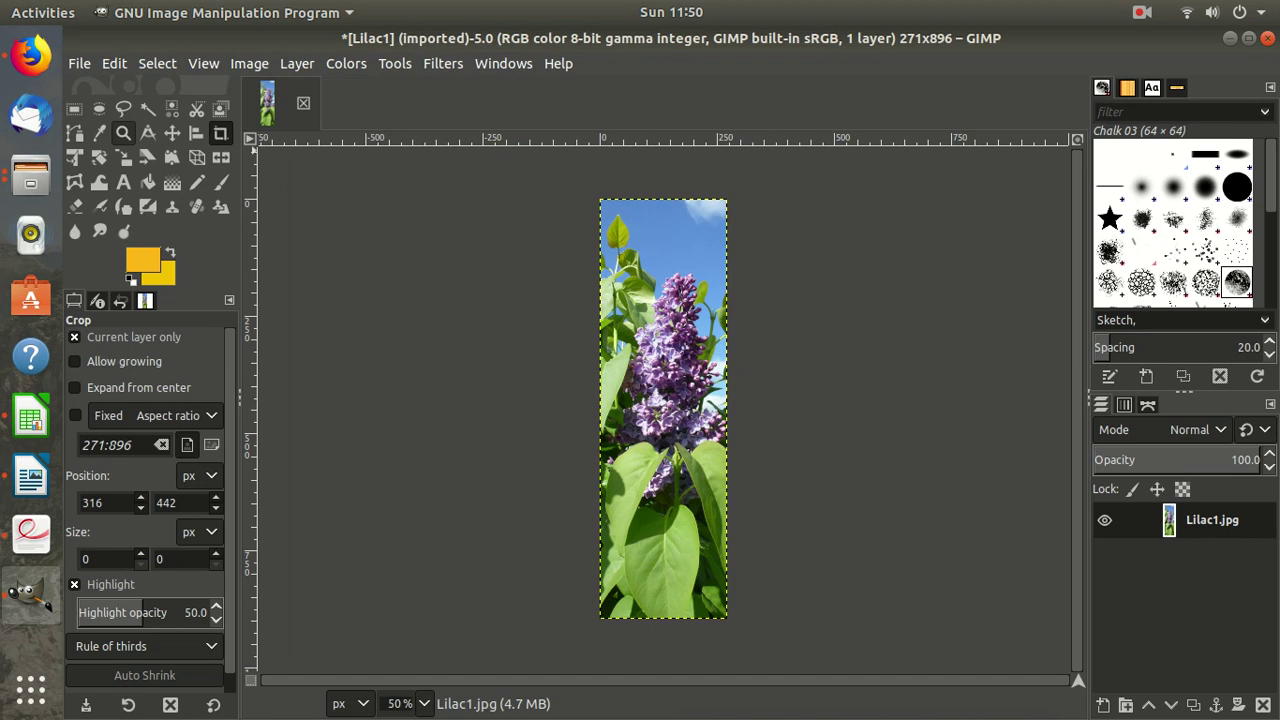
Export the cropped image as Lilac2.jpg in the GGG_html folder
click(79, 63)
key(Down)
key(Down)
key(Down)
key(Down)
key(Down)
key(Down)
key(Down)
key(Down)
key(Down)
key(Down)
key(Down)
key(Down)
key(Down)
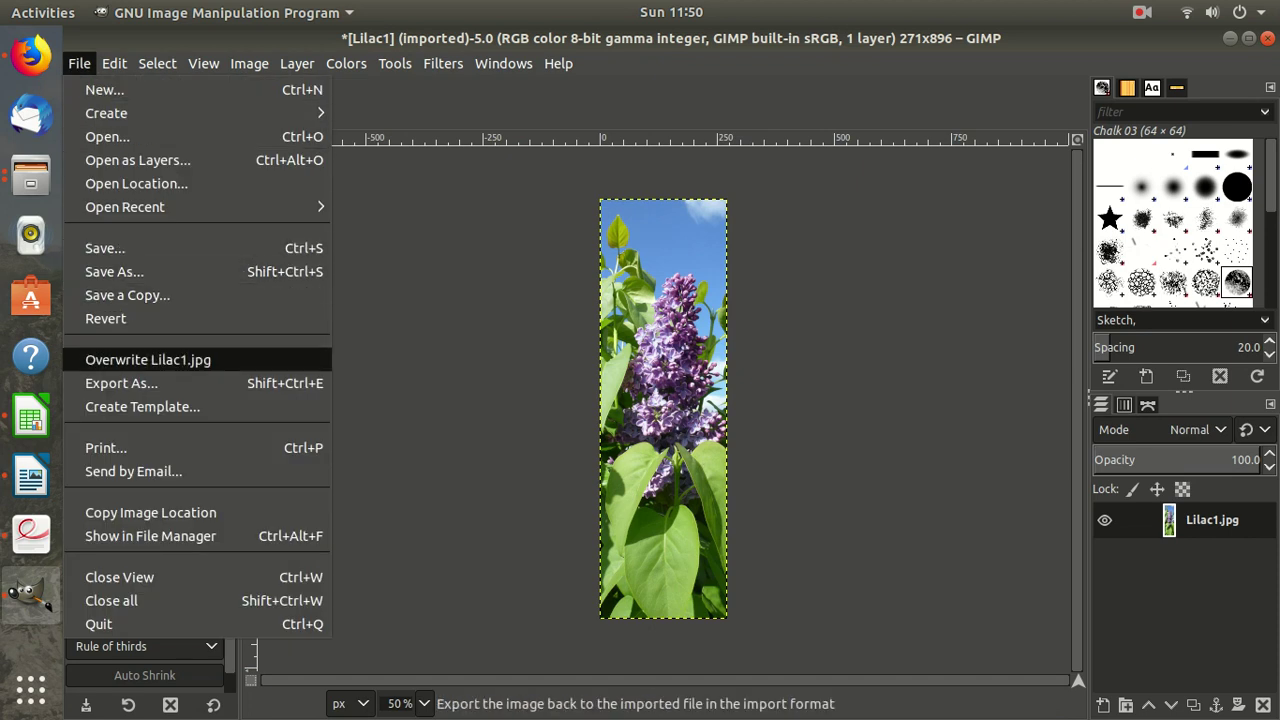
key(Up)
key(Return)
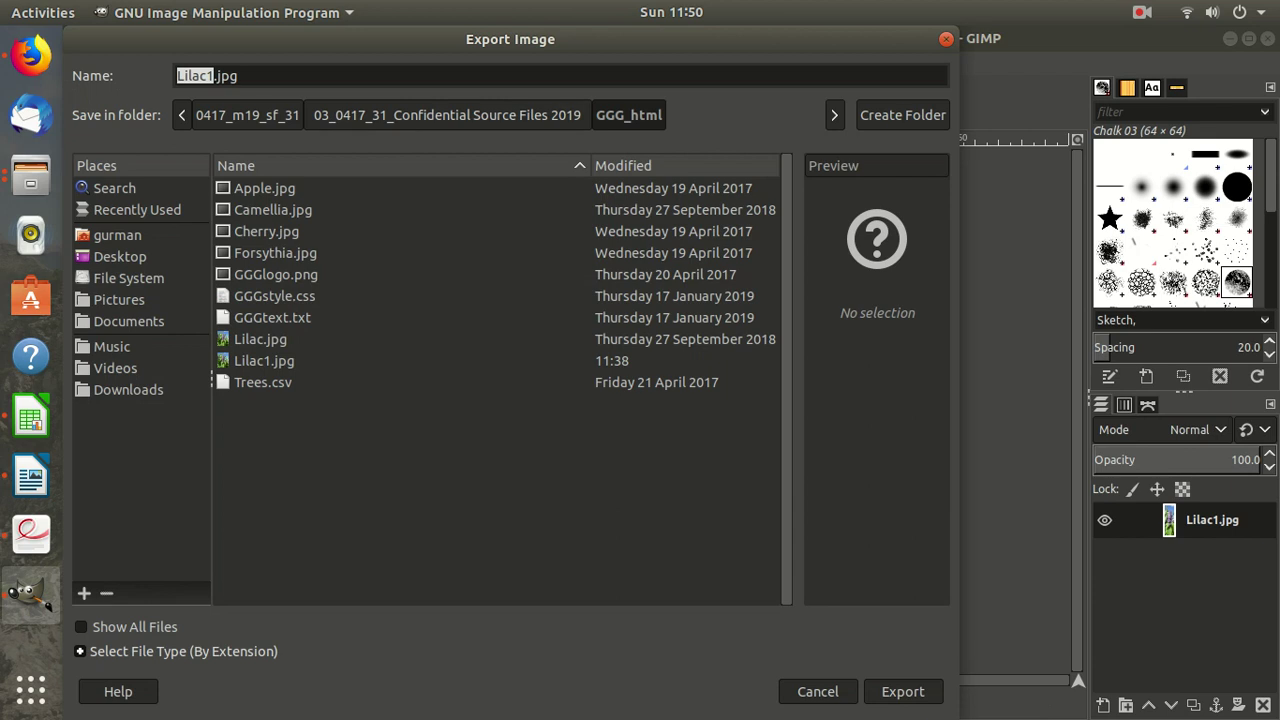
key(Right)
key(BackSpace)
text(2)
key(Return)
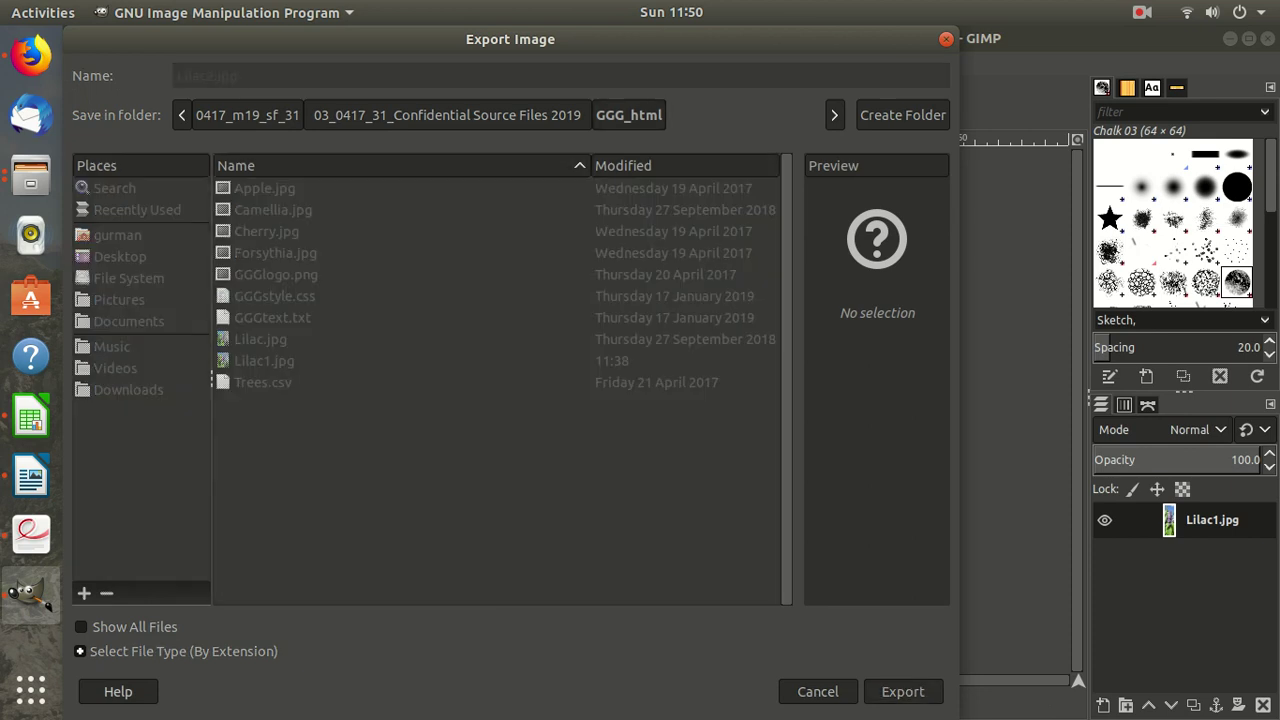
key(Return)
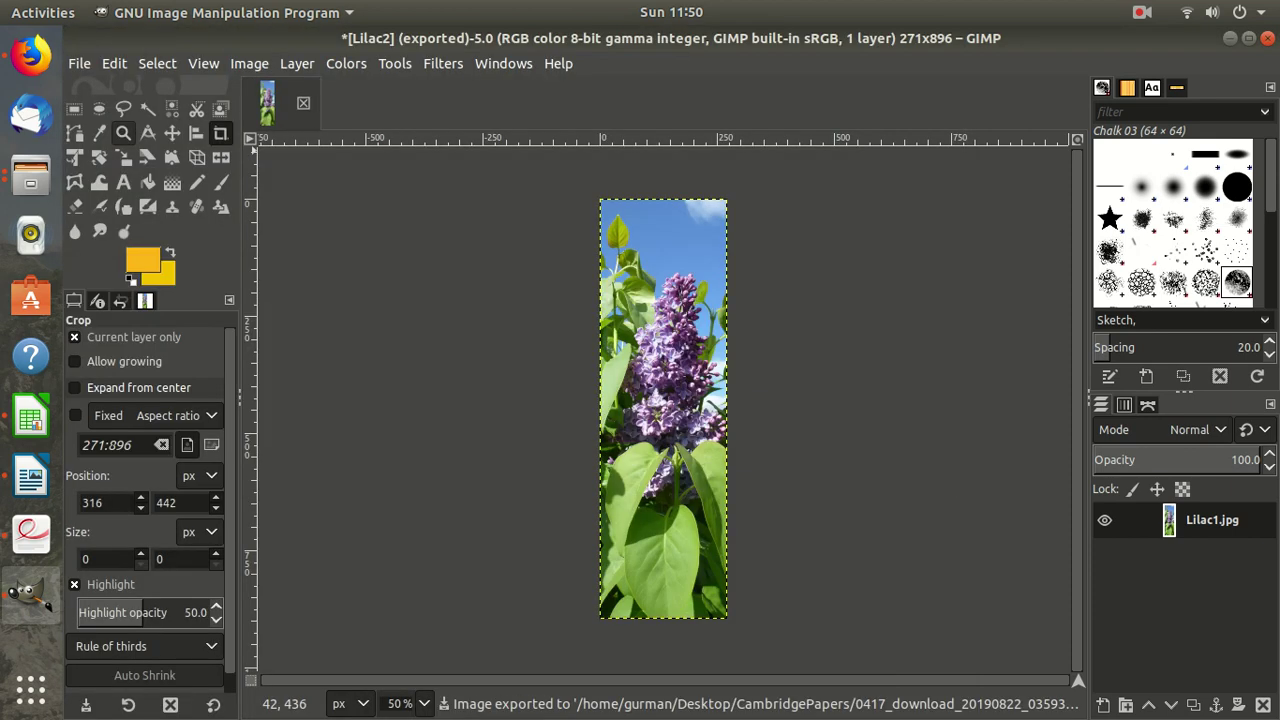
Examine the width and height in the image properties of Lilac2.jpg in the GGG_html folder
click(30, 177)
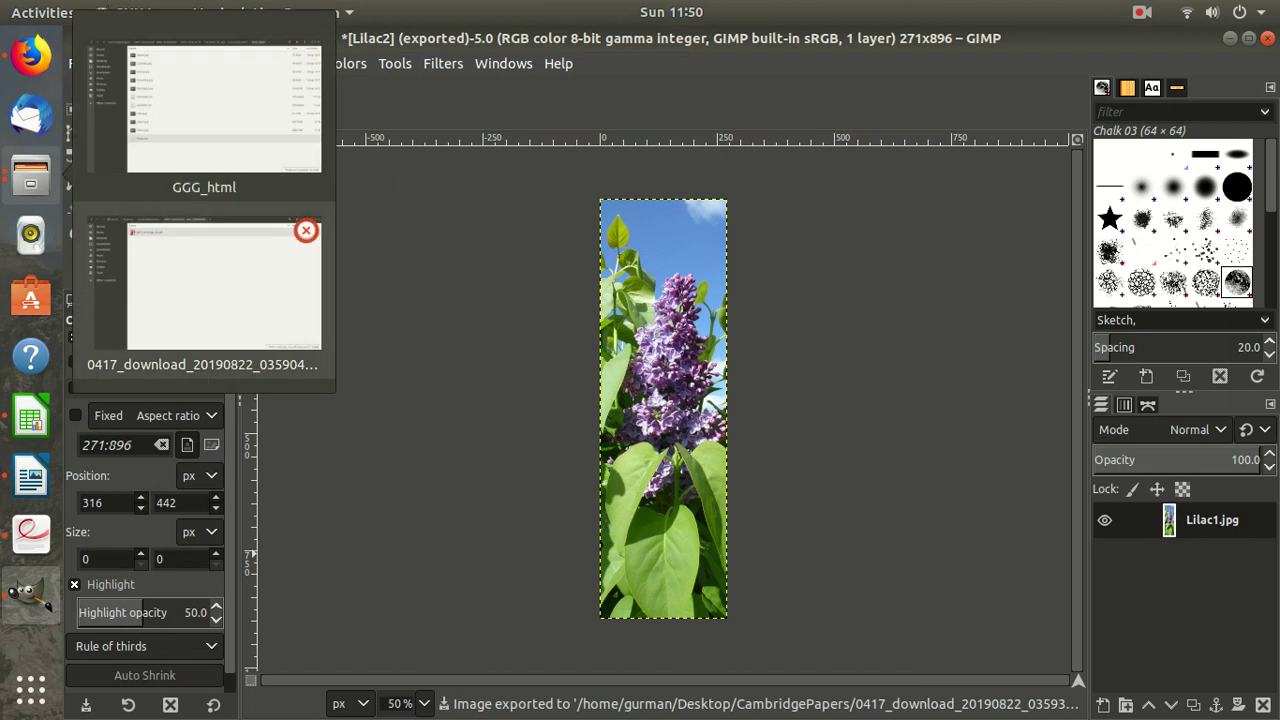
click(205, 100)
click(349, 499)
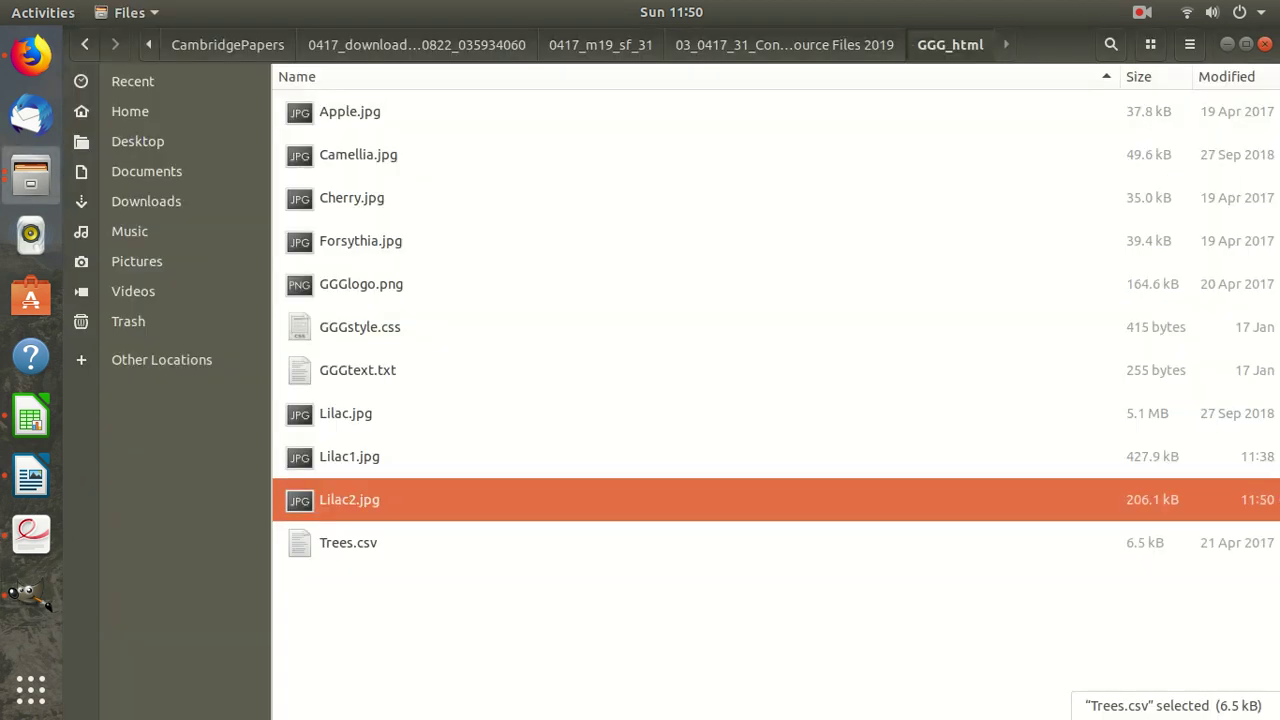
right_click(340, 499)
click(360, 494)
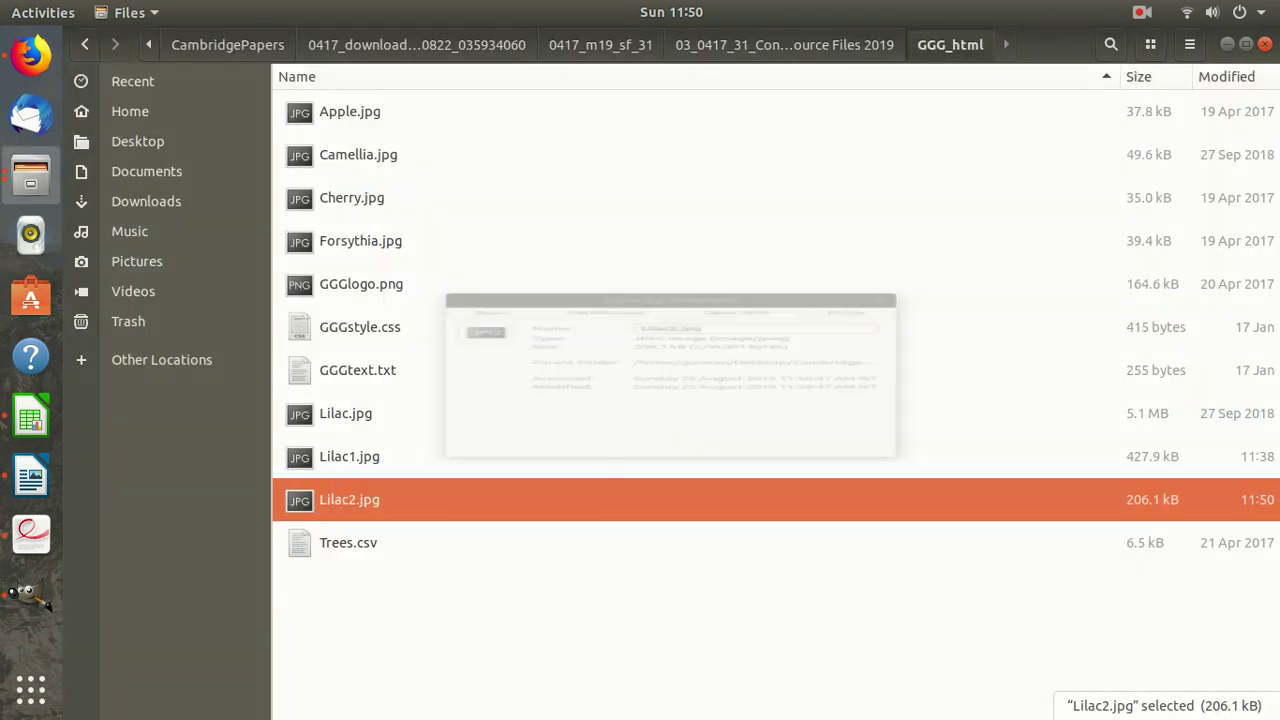
click(845, 203)
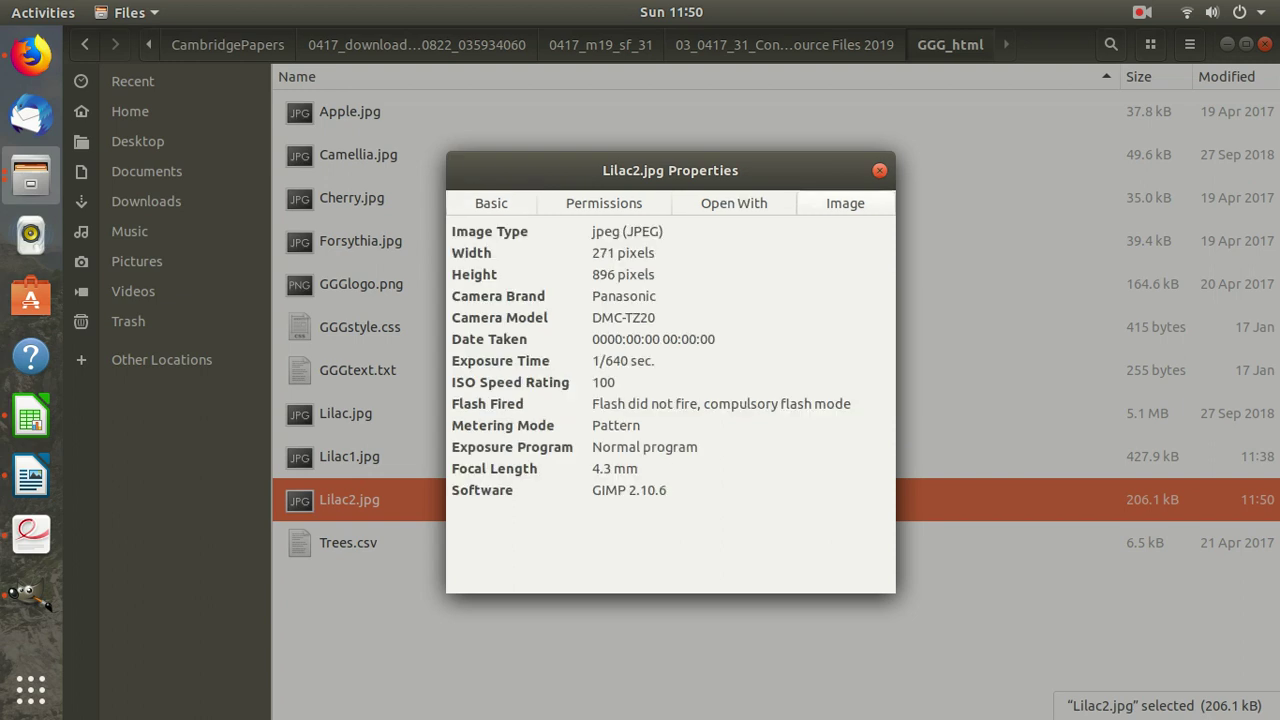
click(880, 170)
Examine the width and height in the image properties of Lilac1.jpg in the GGG_html folder
right_click(367, 448)
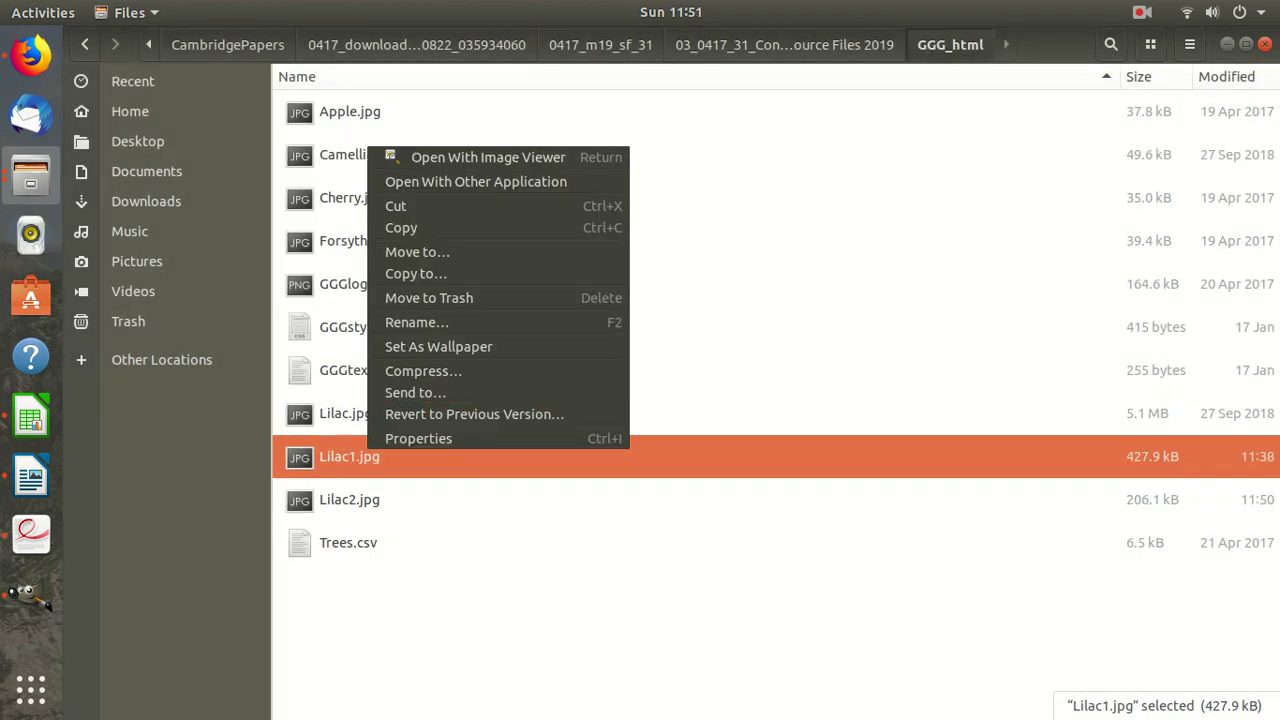
click(418, 438)
click(845, 203)
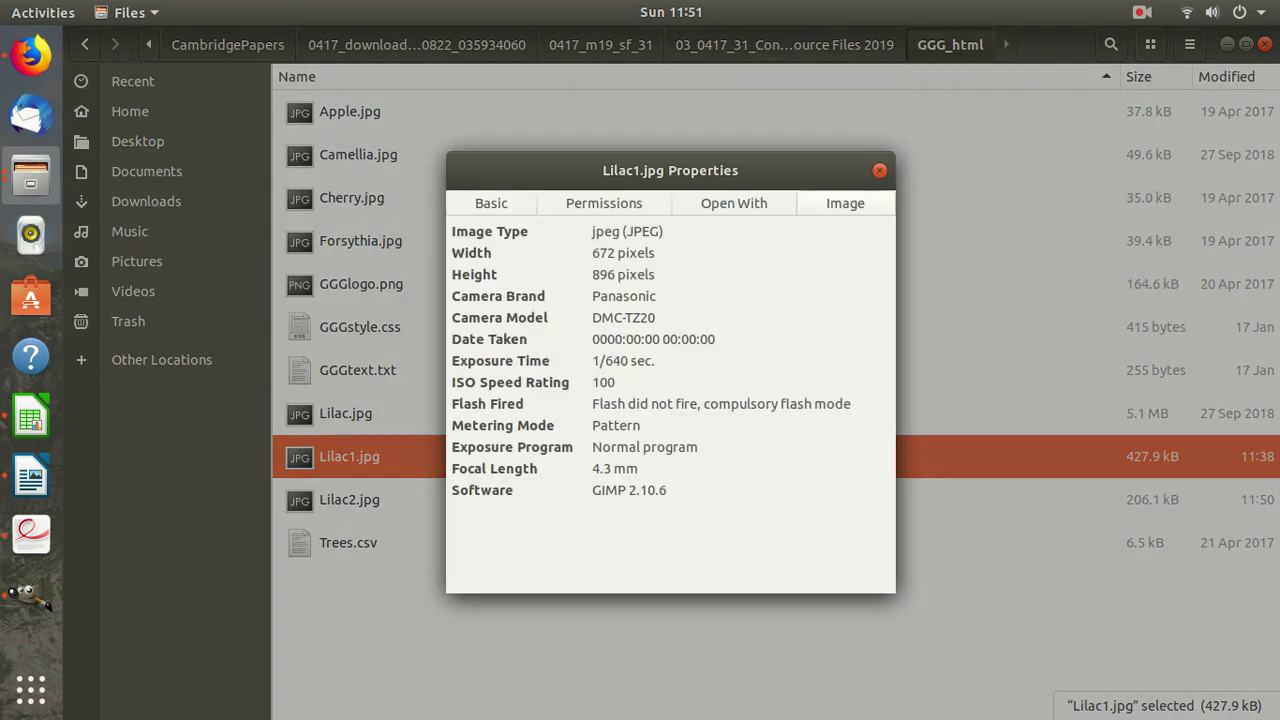
click(880, 170)
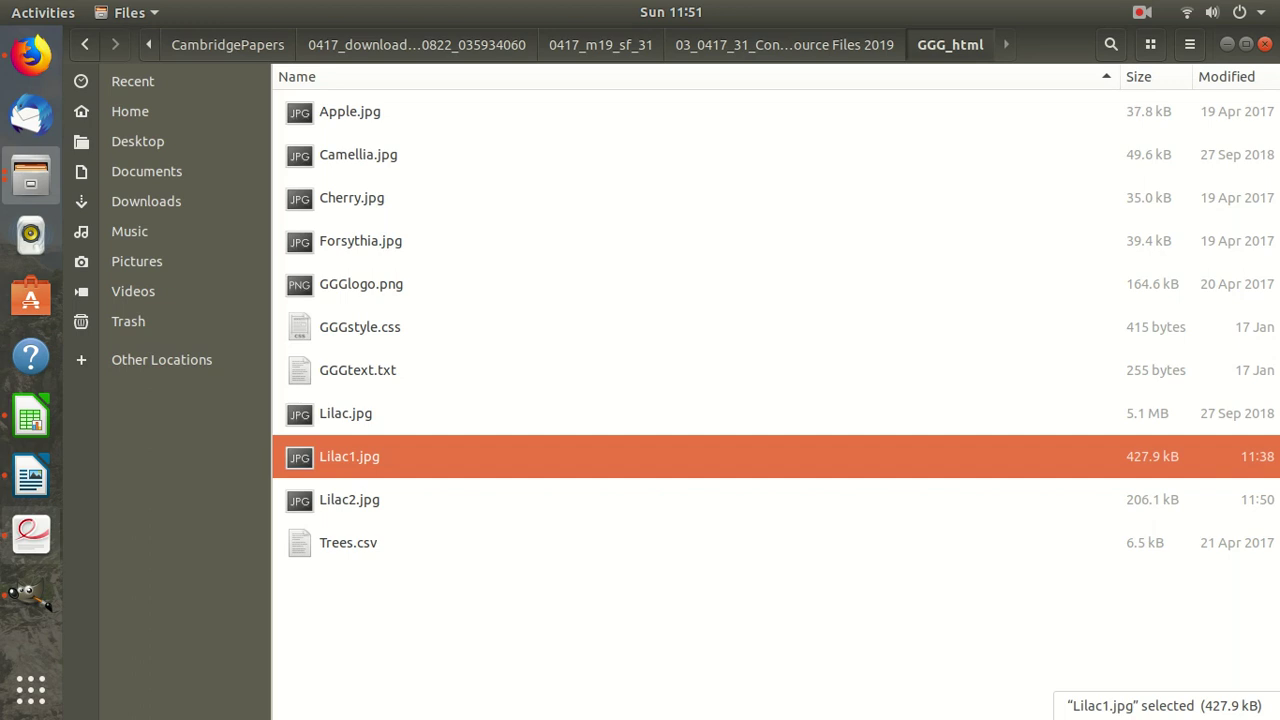
Check question 5 in the question paper and add the Type, MIME Type and Modified — Time columns to the GGG_html folder listing
click(31, 535)
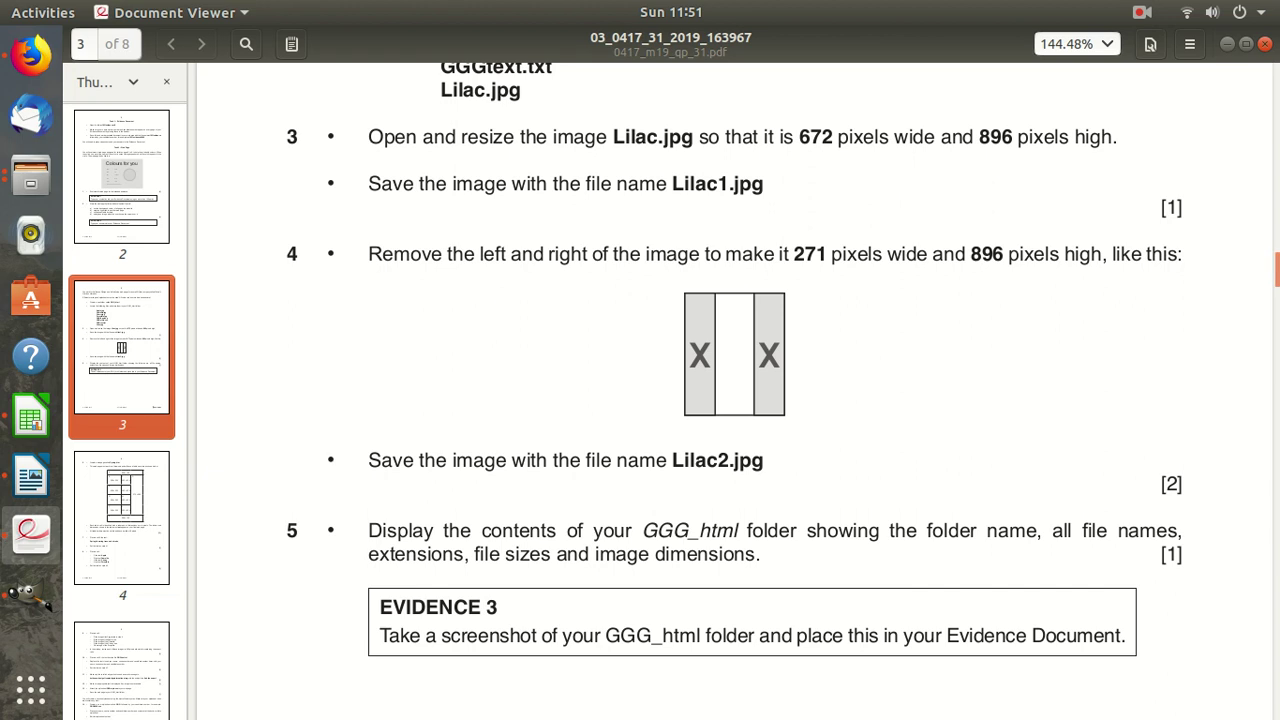
click(1227, 44)
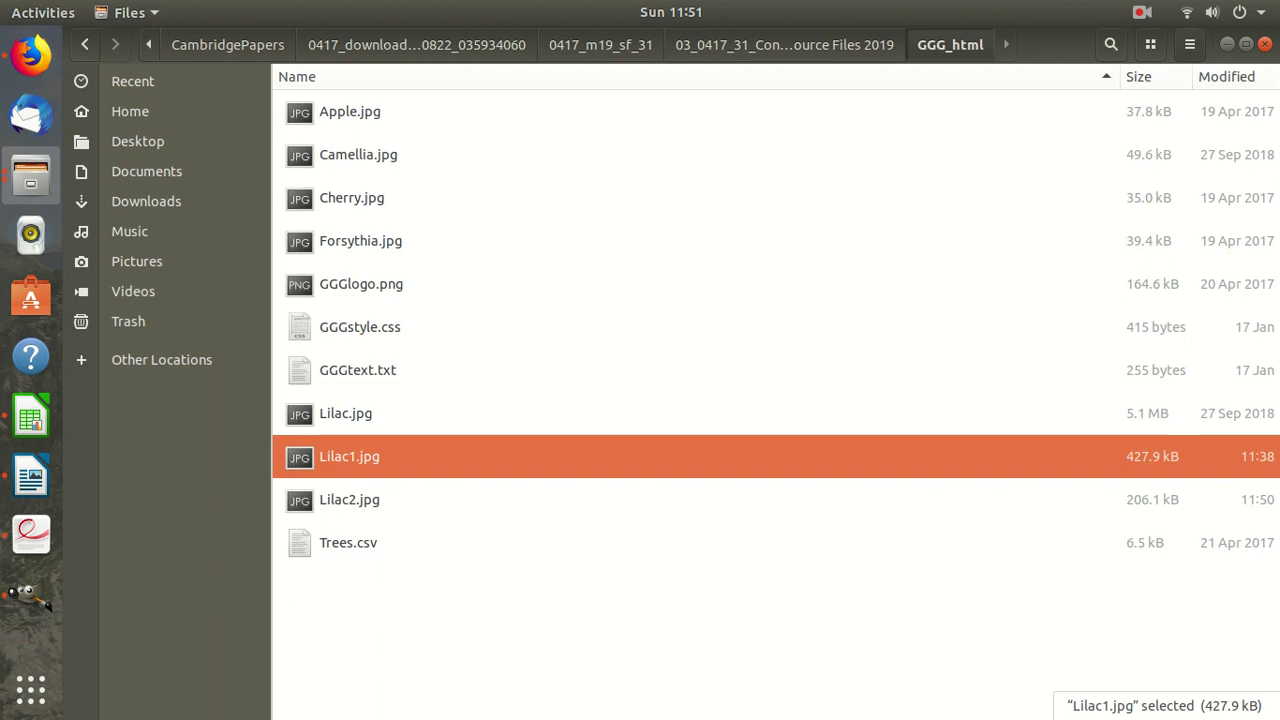
key(F10)
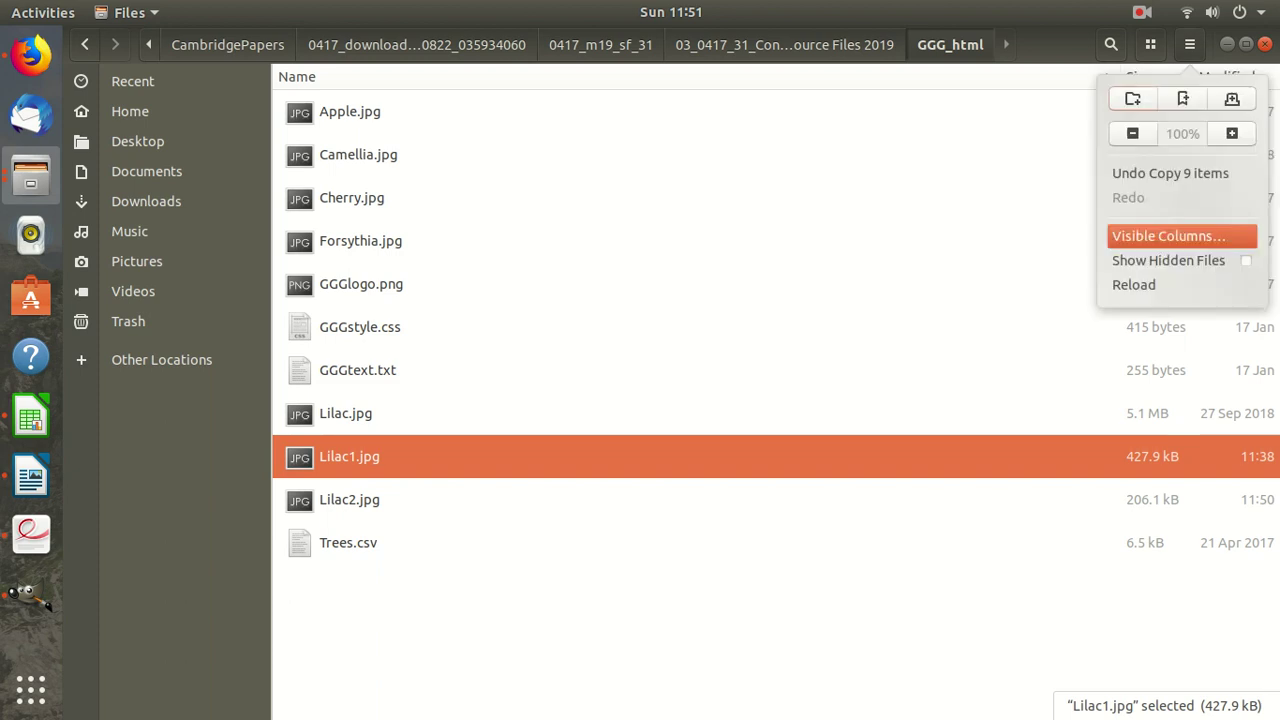
click(1168, 236)
click(491, 299)
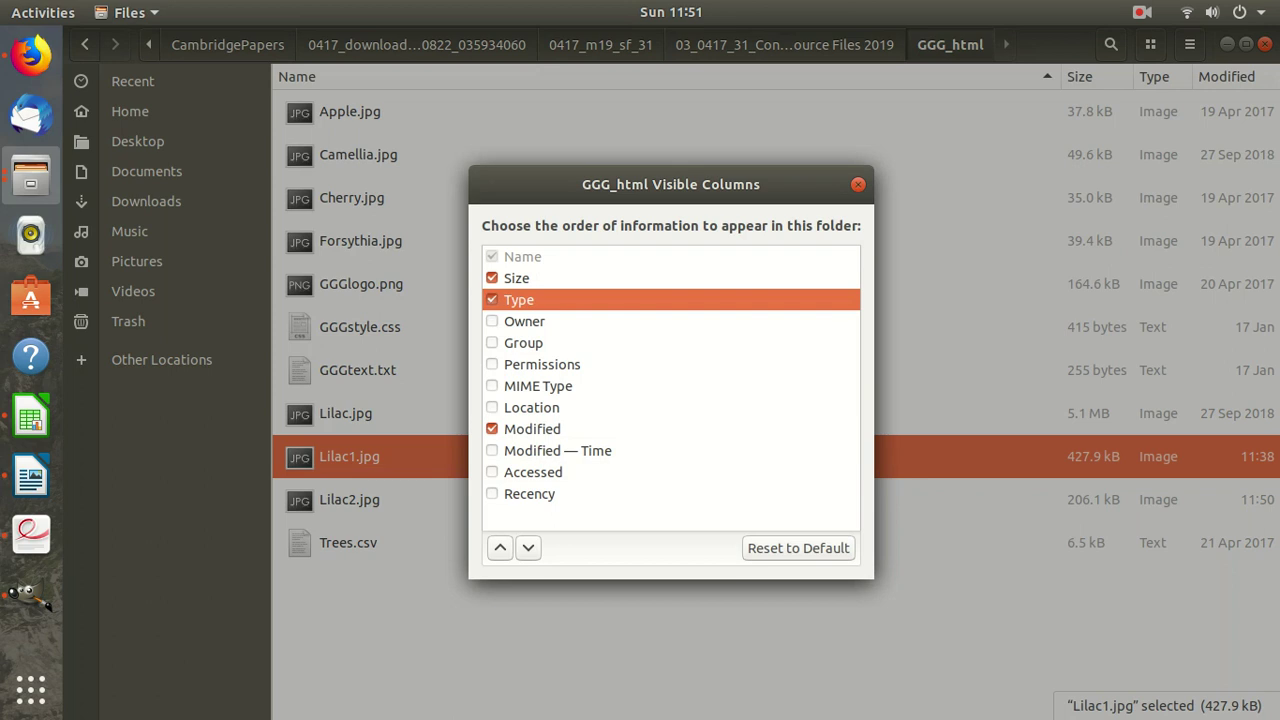
click(538, 386)
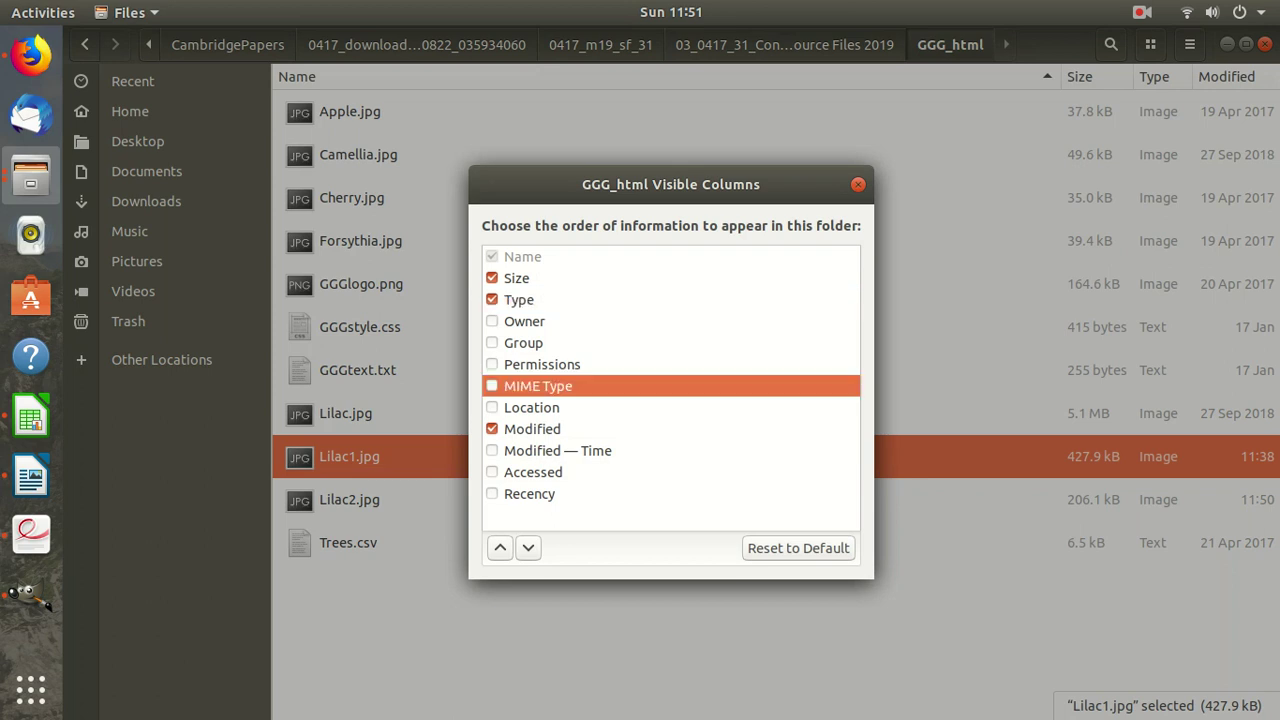
click(491, 385)
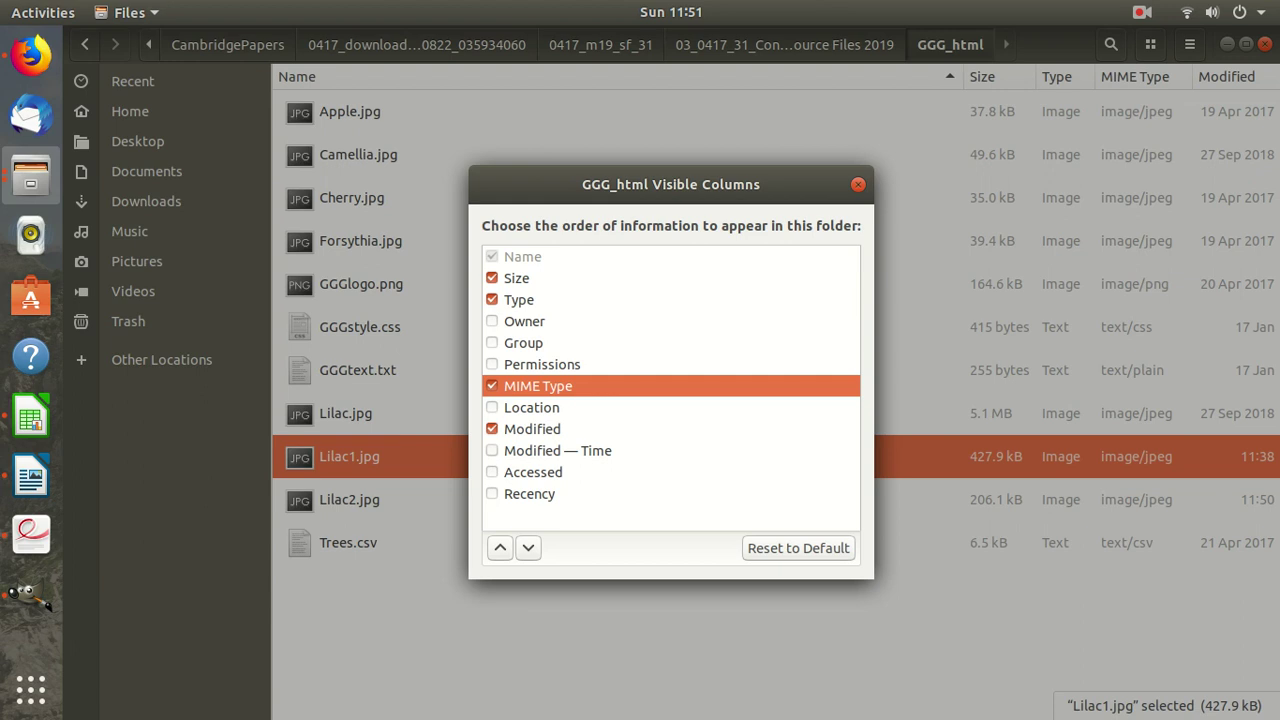
click(492, 450)
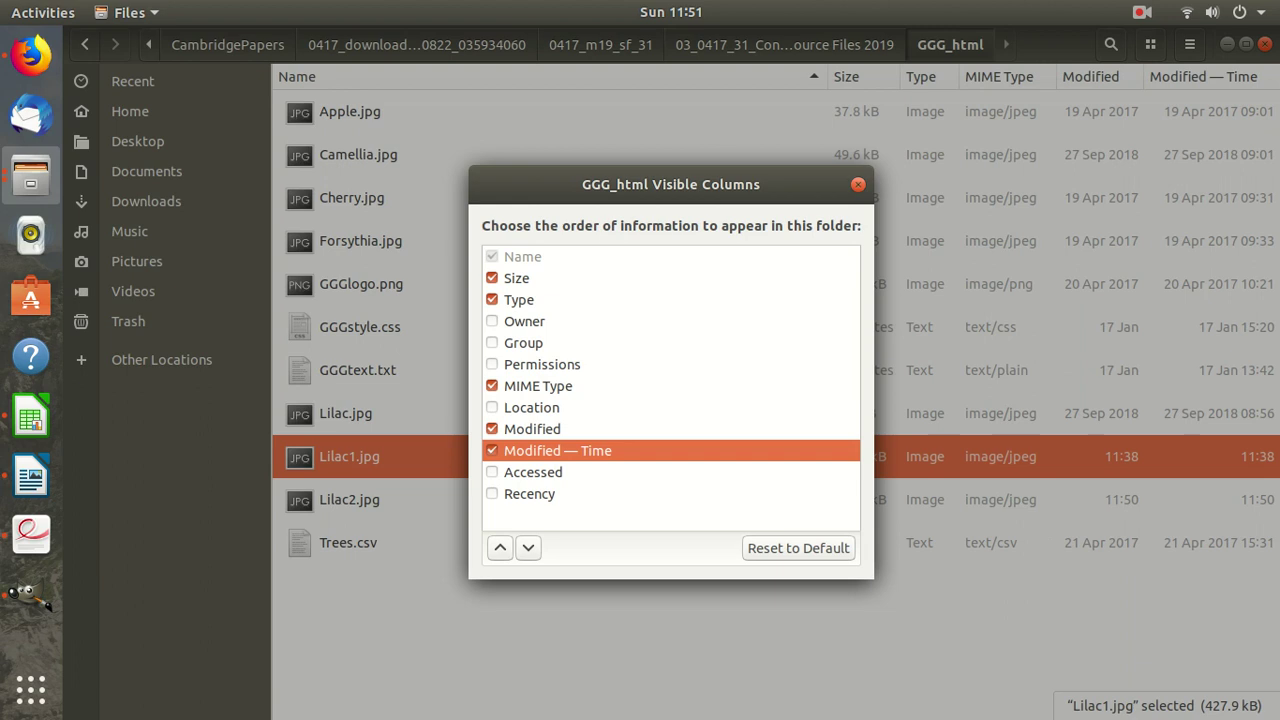
click(858, 184)
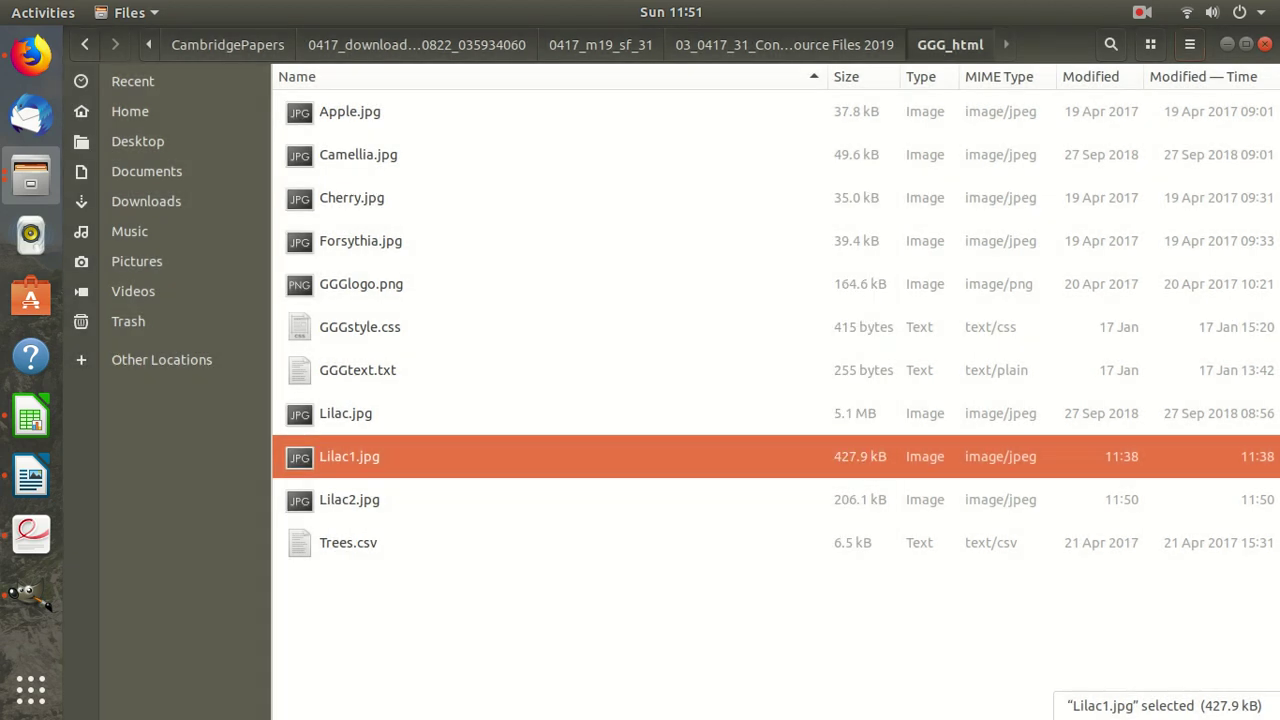
Take an area screenshot covering the whole GGG_html folder window with the Screenshot tool
key(super)
text(scre)
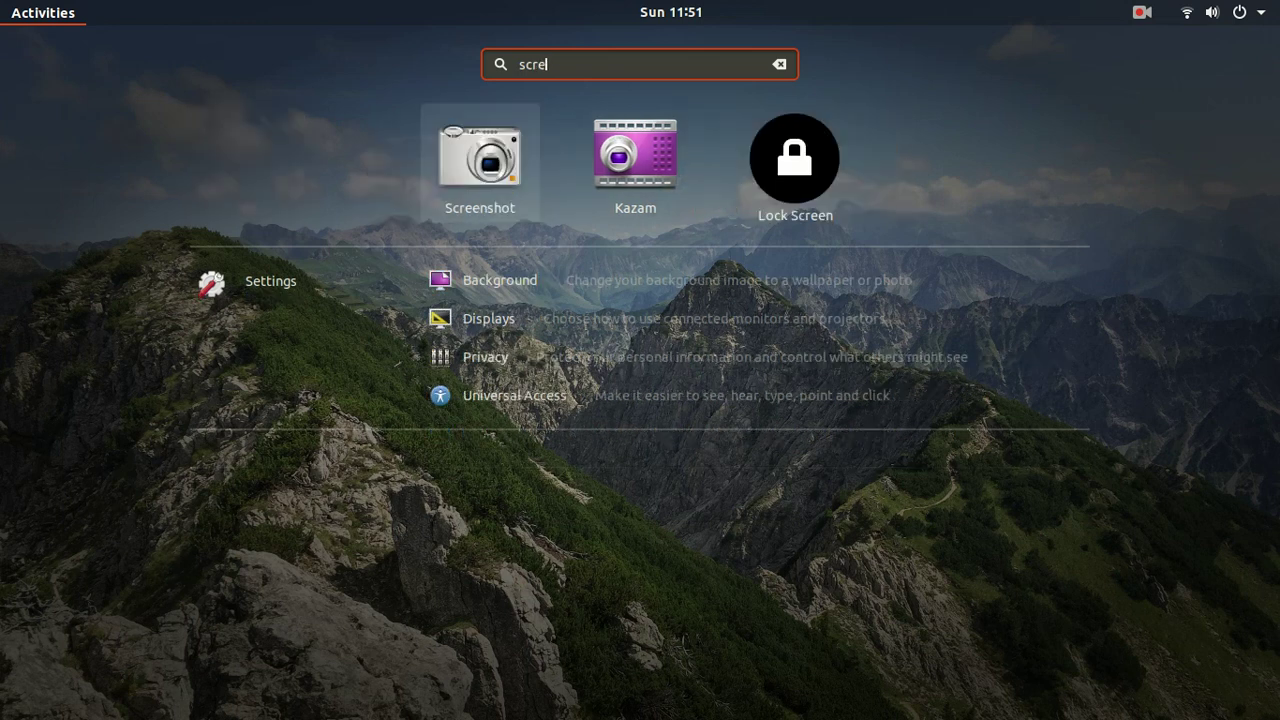
text(en)
key(Return)
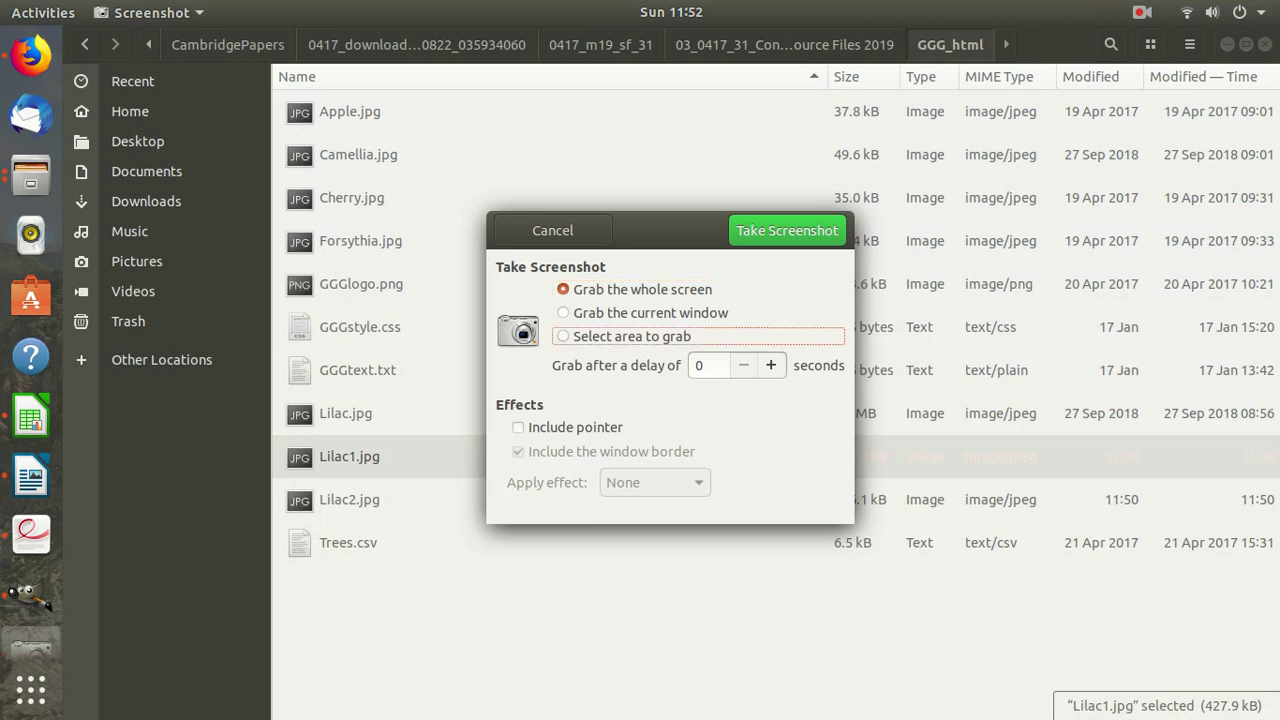
key(Down)
key(Down)
key(Return)
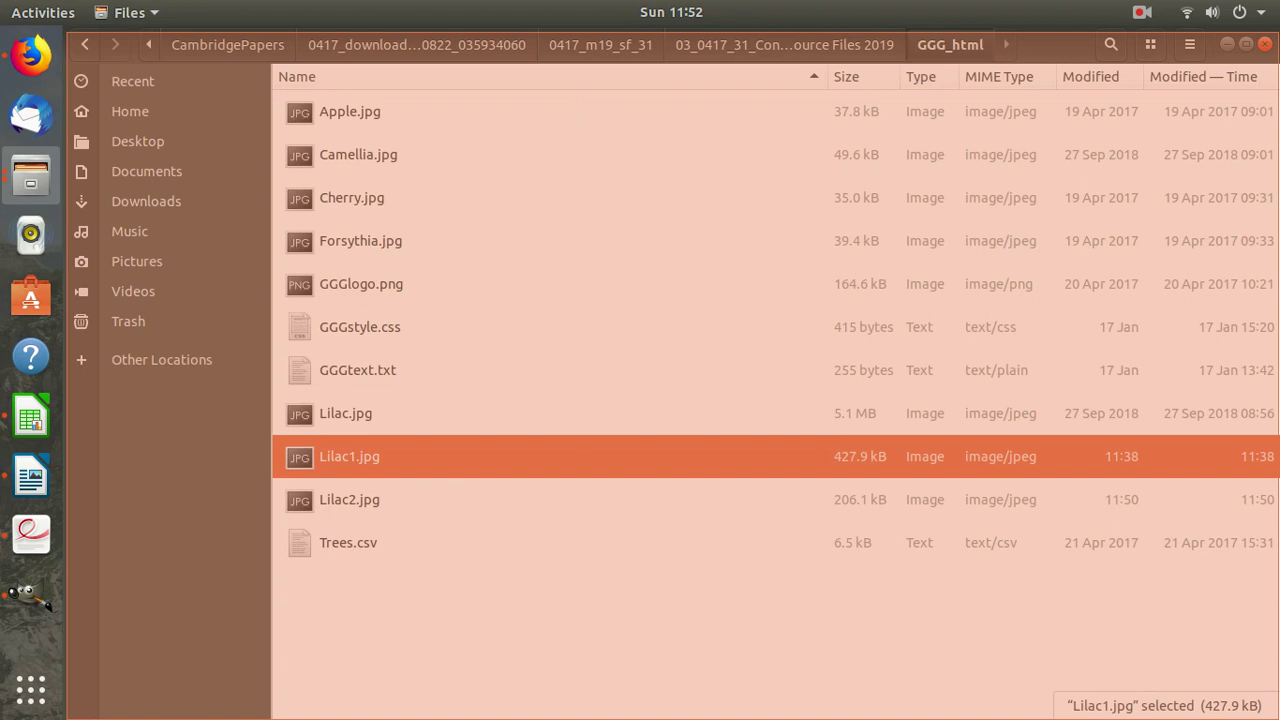
drag(66, 32, 1279, 719)
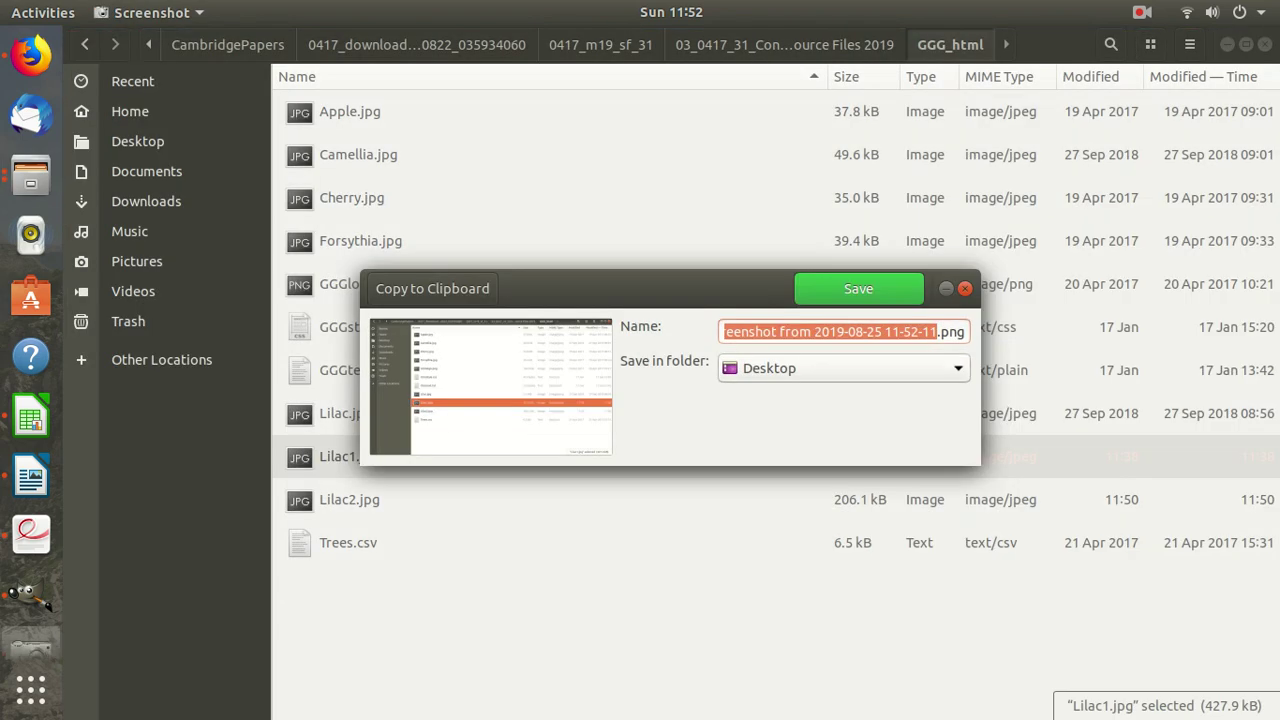
Save the folder screenshot to the Desktop under its default file name
click(844, 368)
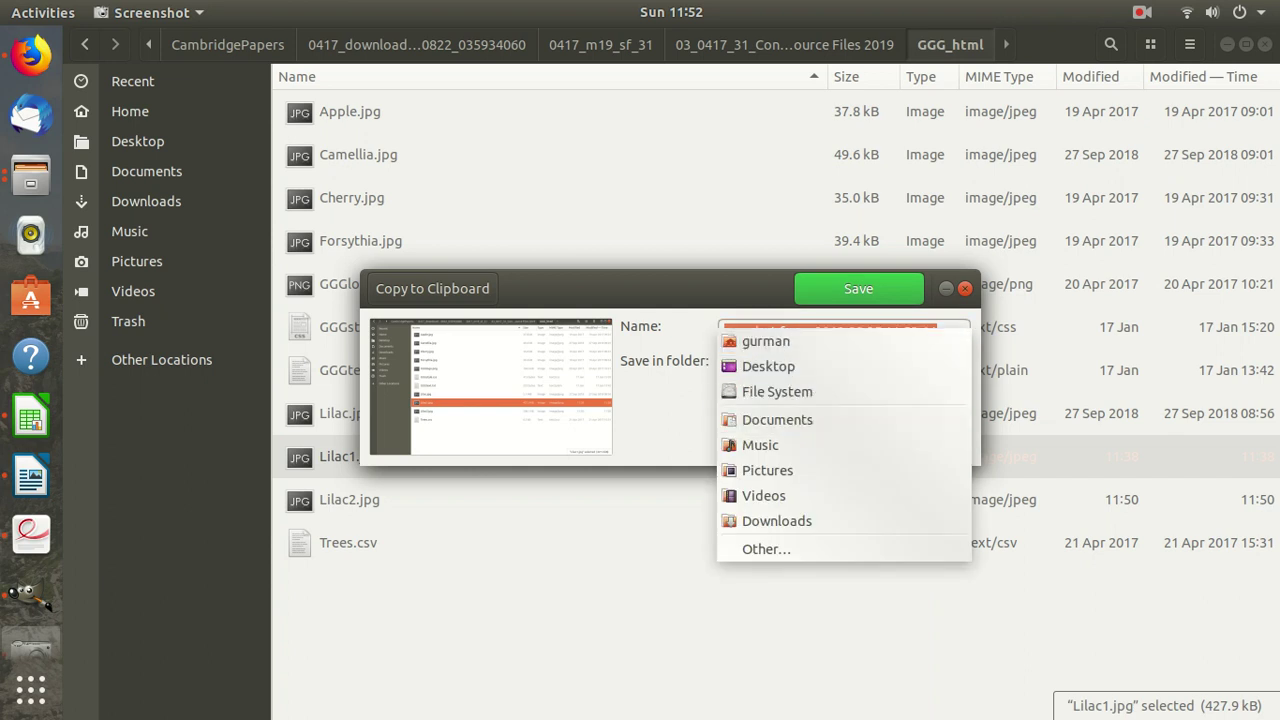
click(768, 366)
click(858, 288)
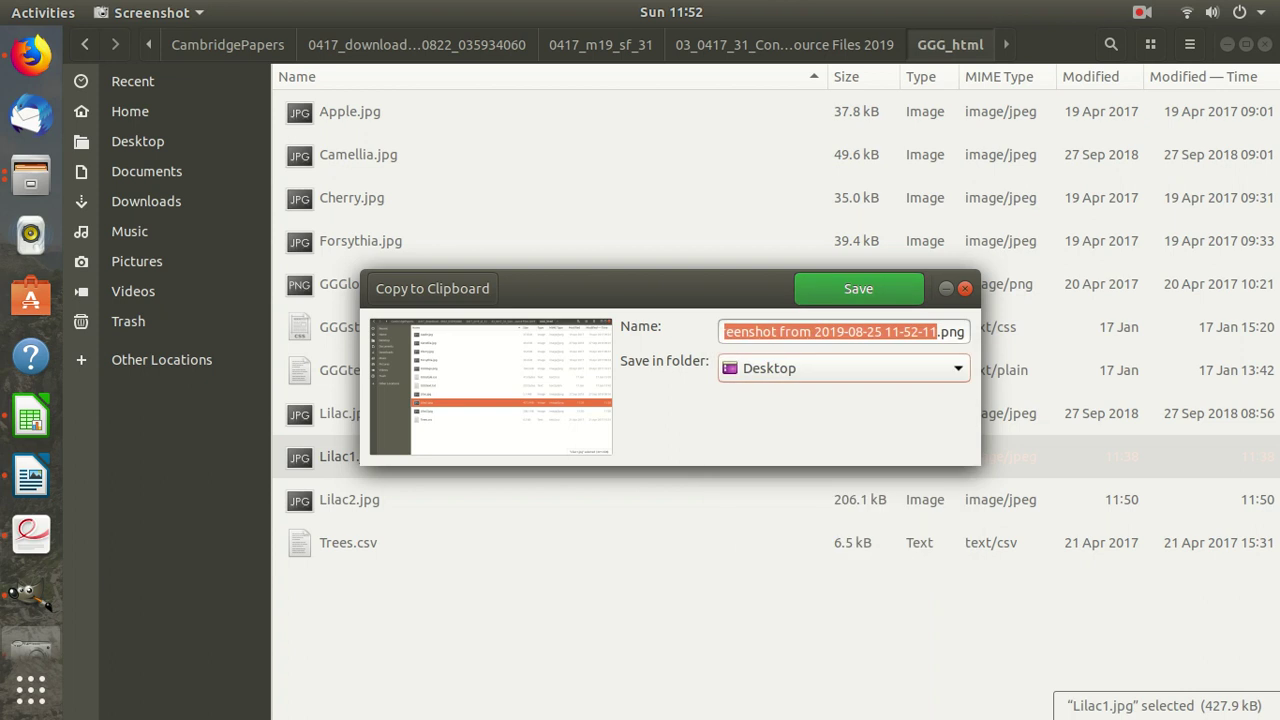
key(Return)
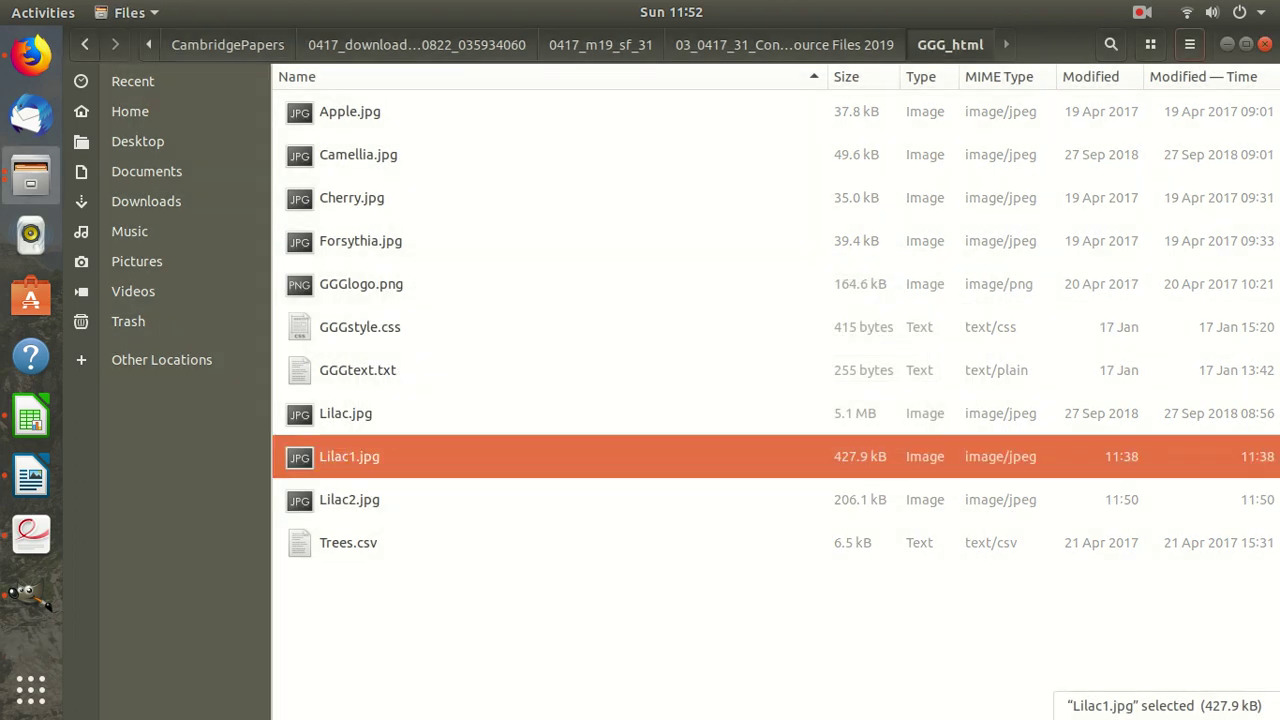
Show the desktop and copy the new screenshot file from it
key(super+d)
click(125, 565)
right_click(123, 556)
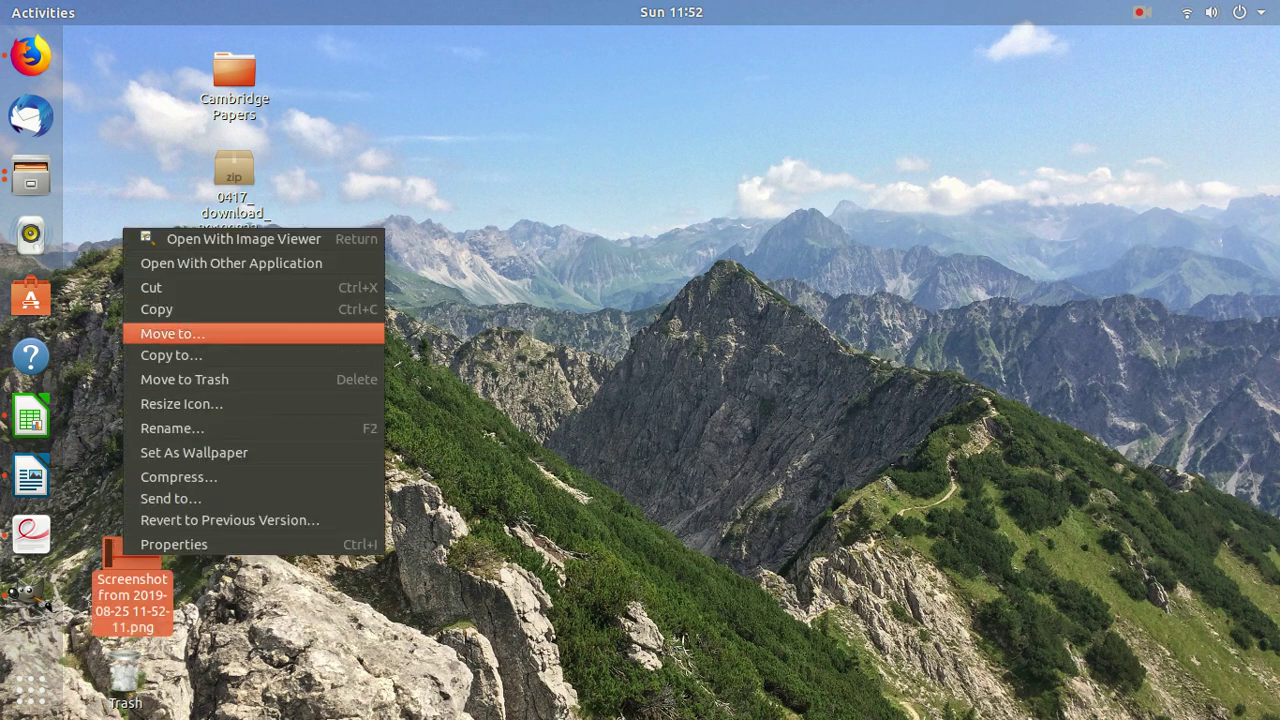
click(156, 309)
Switch to m1931evidence0001.odt in LibreOffice Writer and replace the placeholder line under Evidence 3 with the copied folder screenshot
click(30, 478)
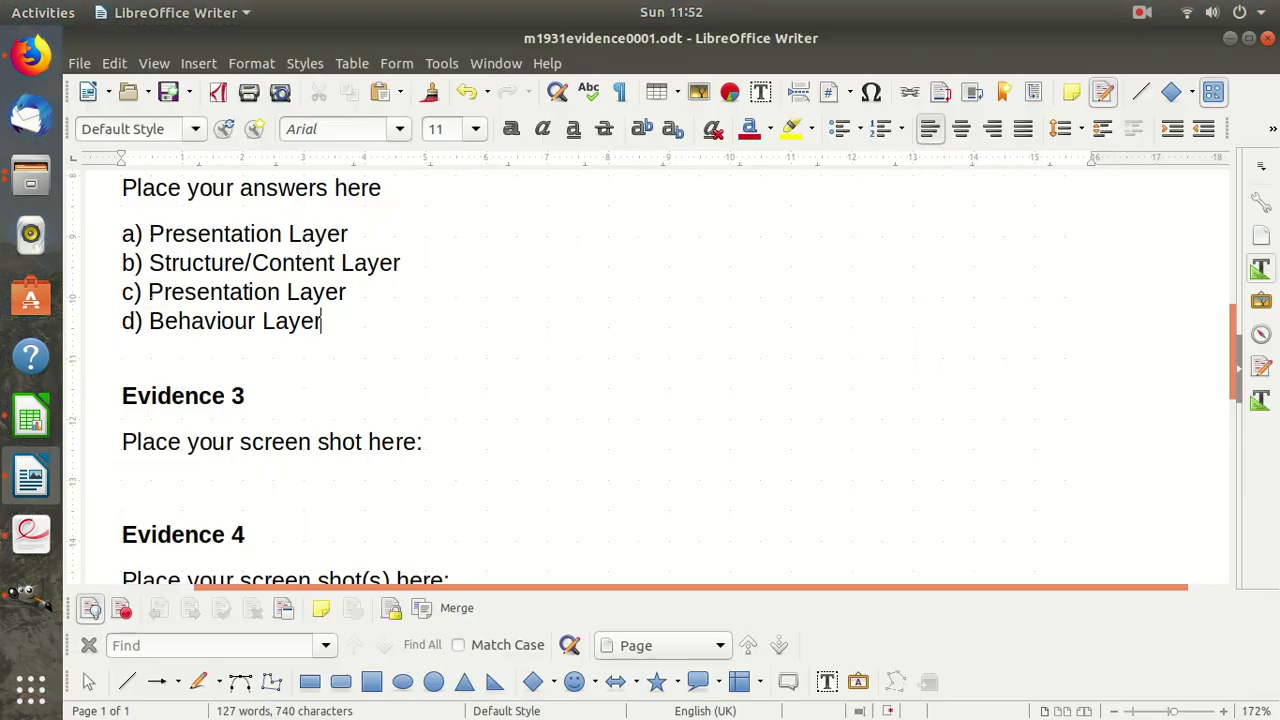
scroll(650, 380, down, 3)
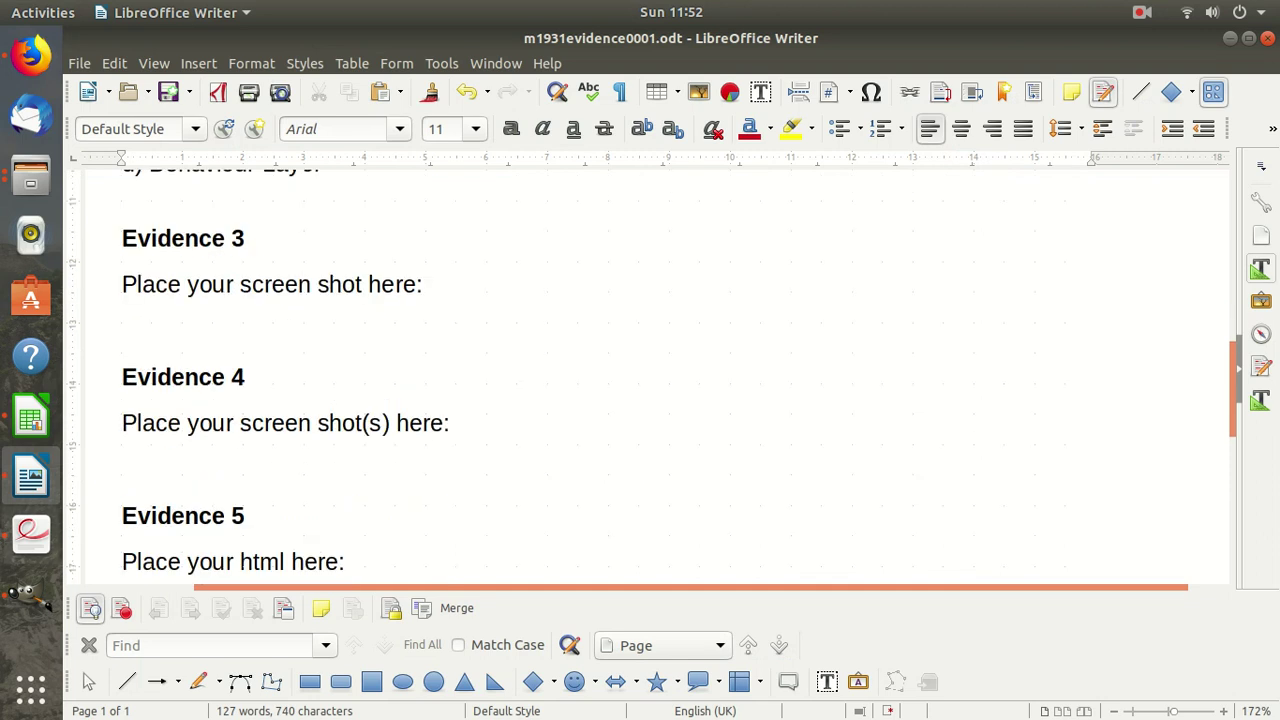
key(alt+Tab)
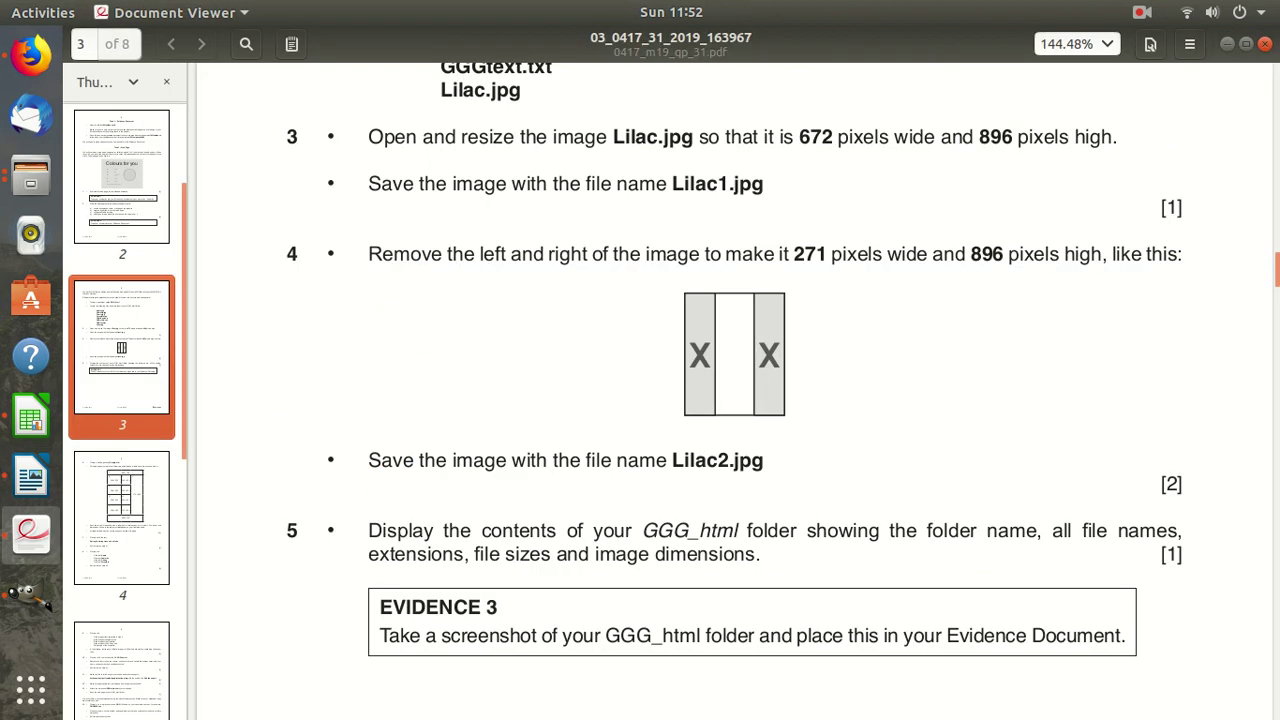
click(30, 478)
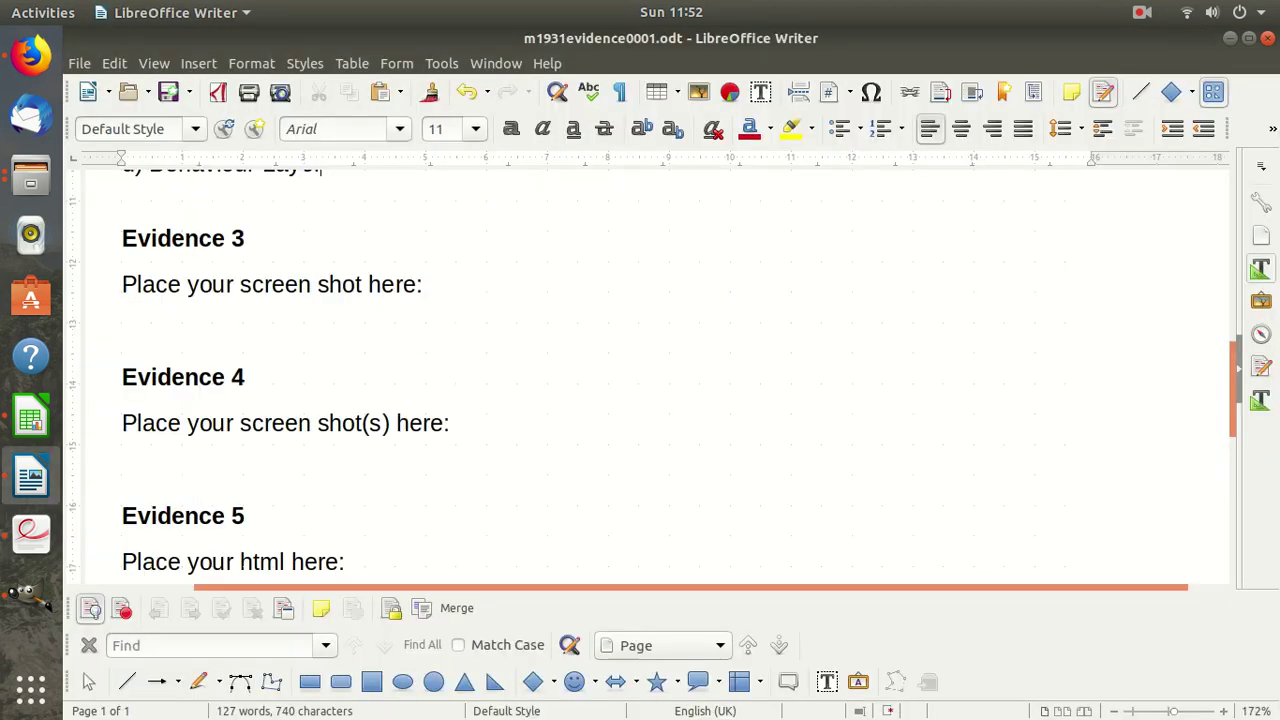
drag(422, 285, 121, 285)
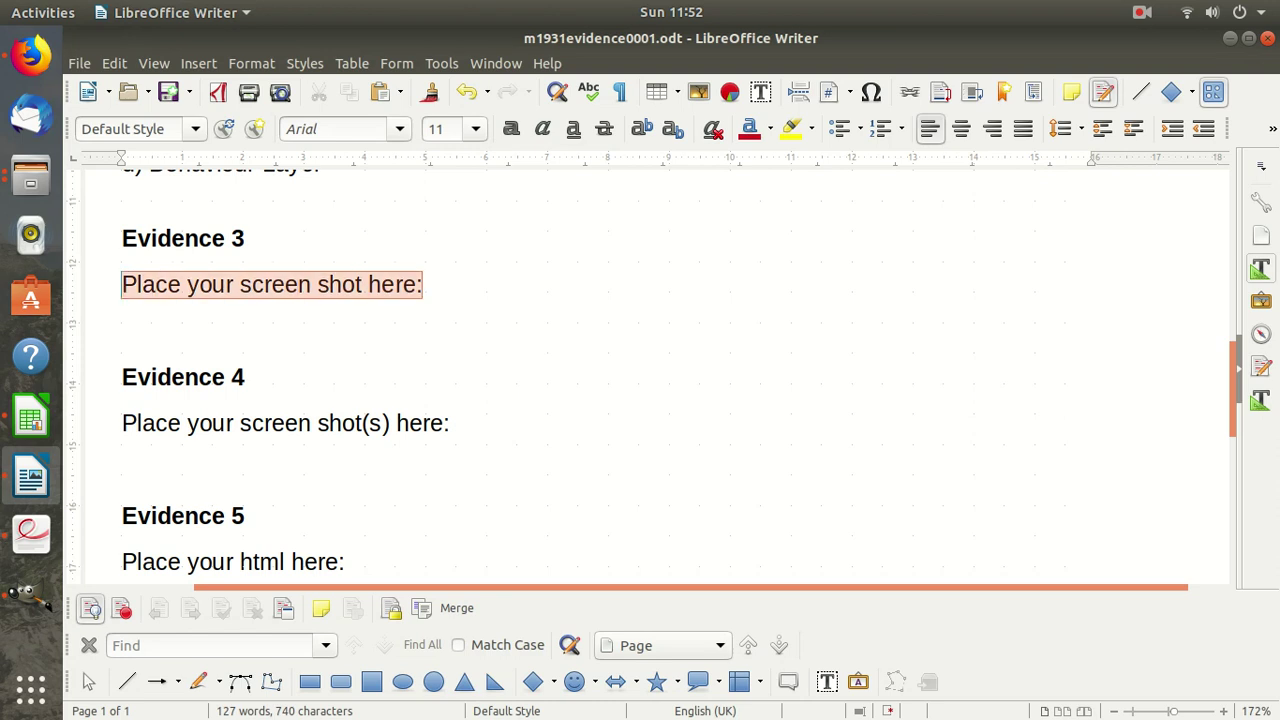
key(Delete)
key(ctrl+v)
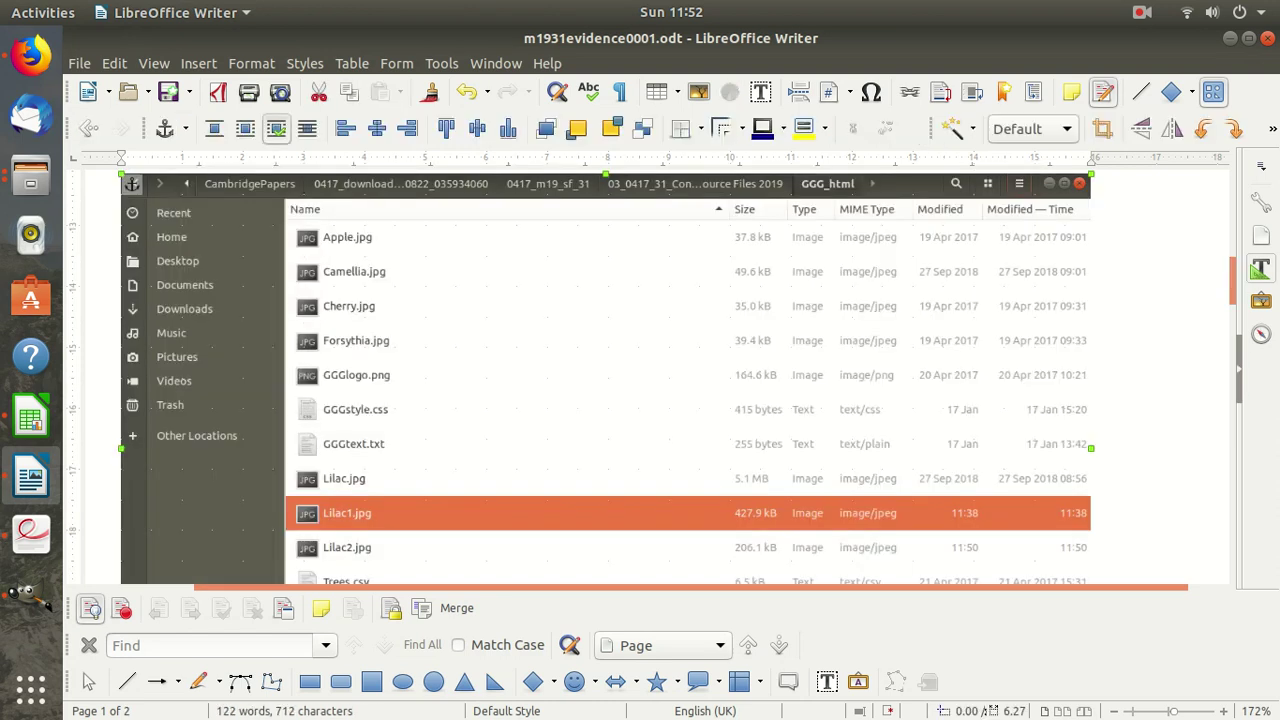
scroll(655, 376, up, 4)
scroll(655, 376, down, 10)
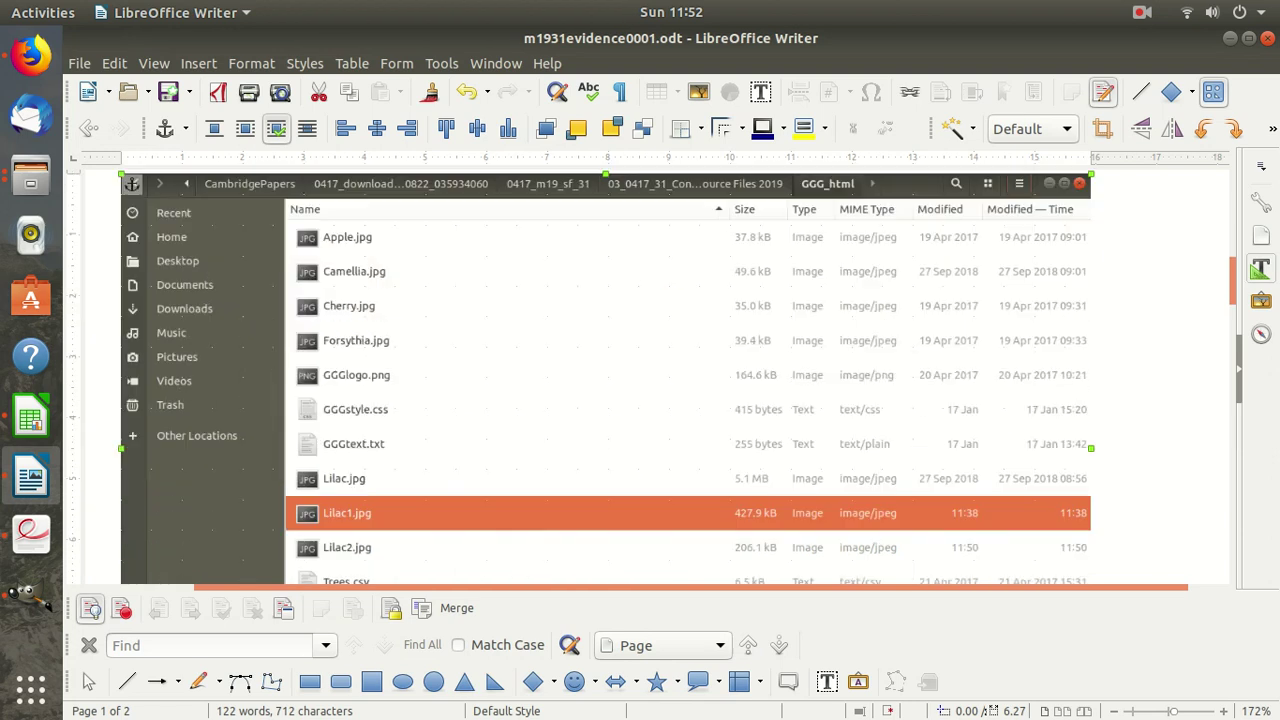
scroll(650, 376, down, 2)
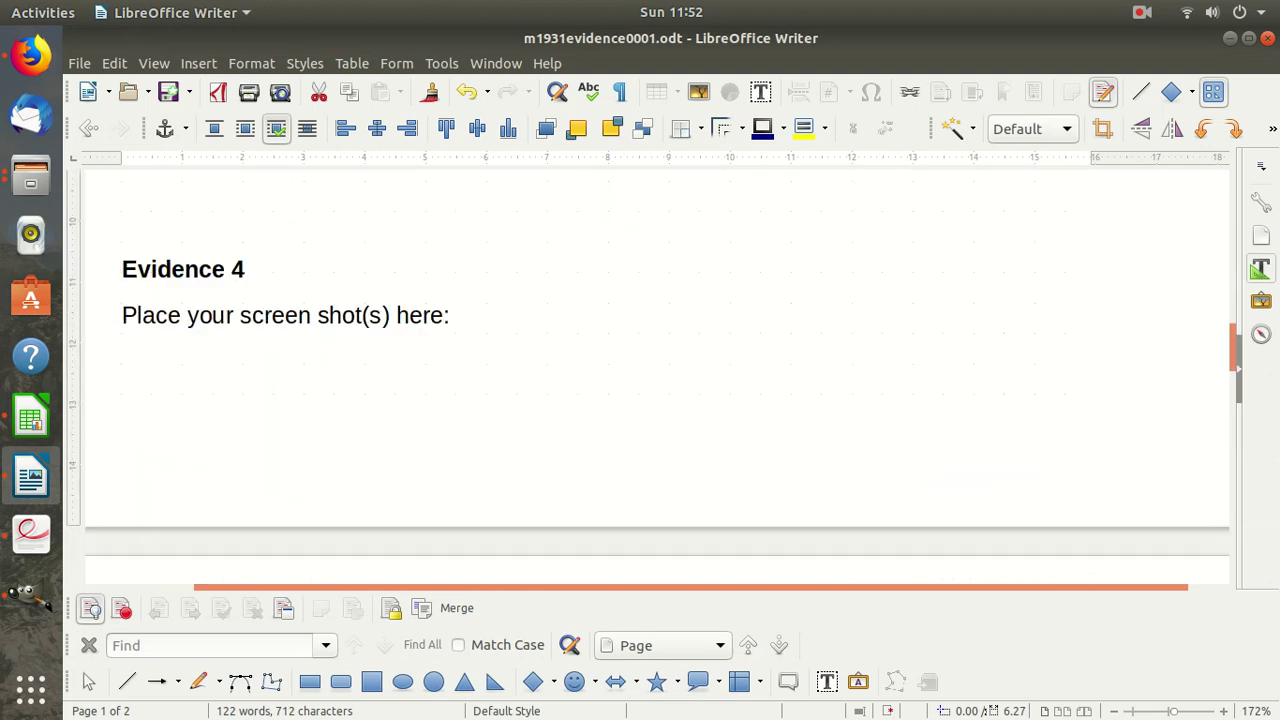
Examine question 6 in the question paper for the Spring.htm table structure, cell dimensions and border requirements
click(31, 535)
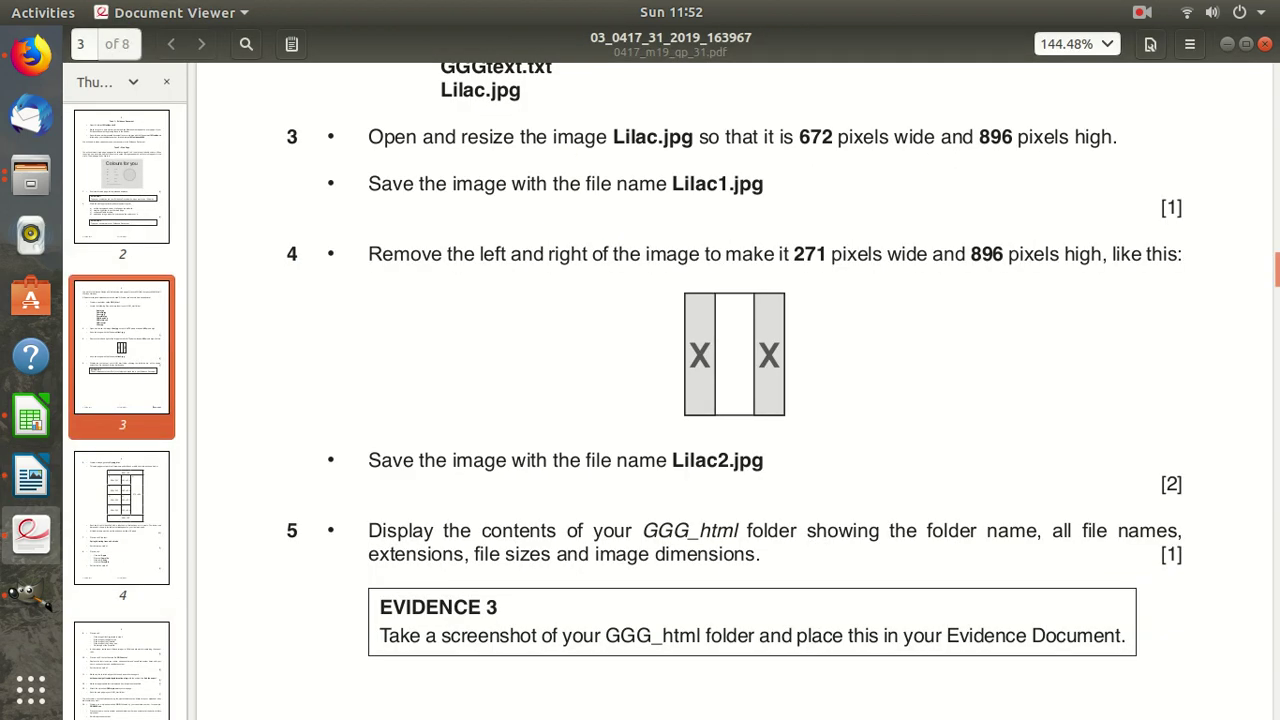
scroll(735, 390, down, 10)
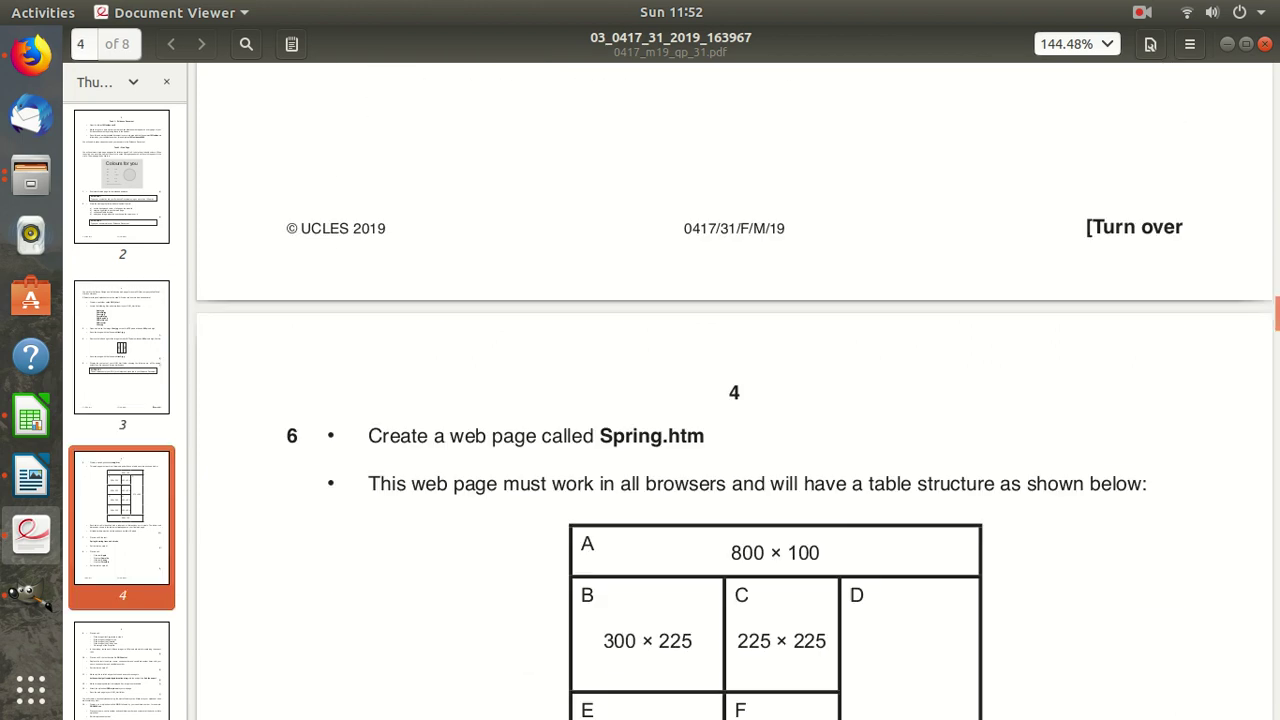
scroll(735, 390, down, 2)
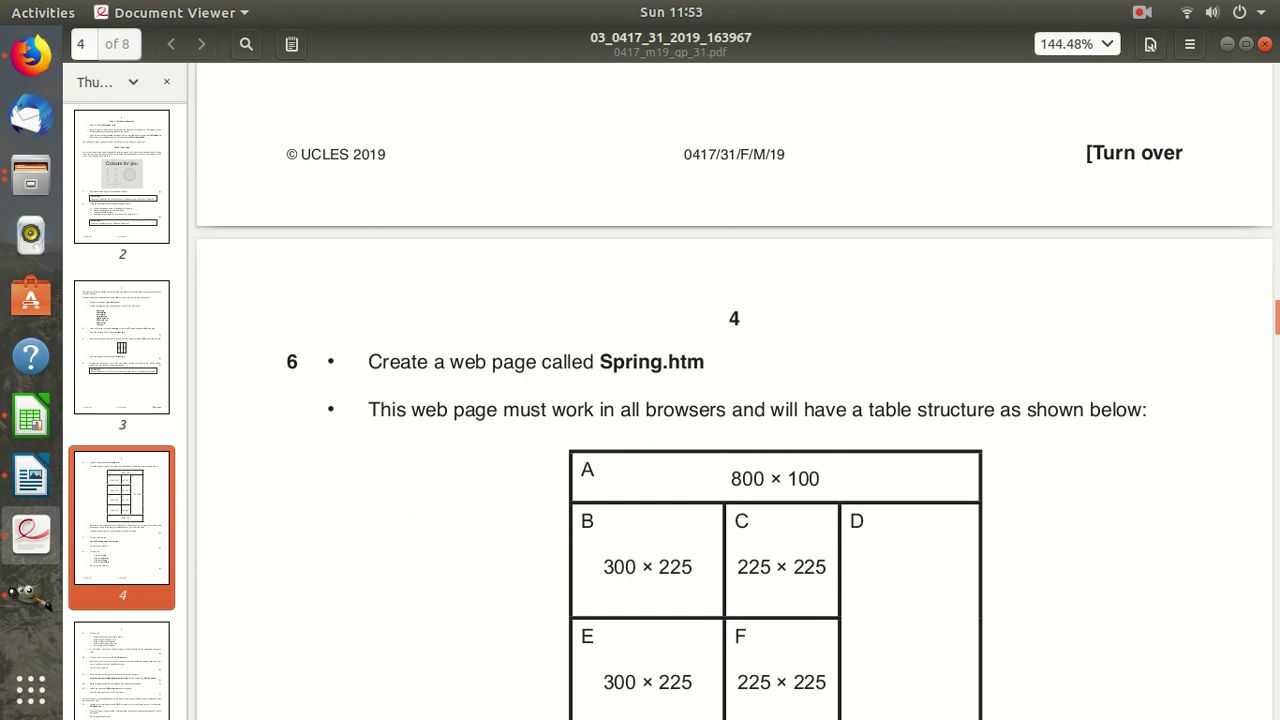
scroll(735, 400, down, 3)
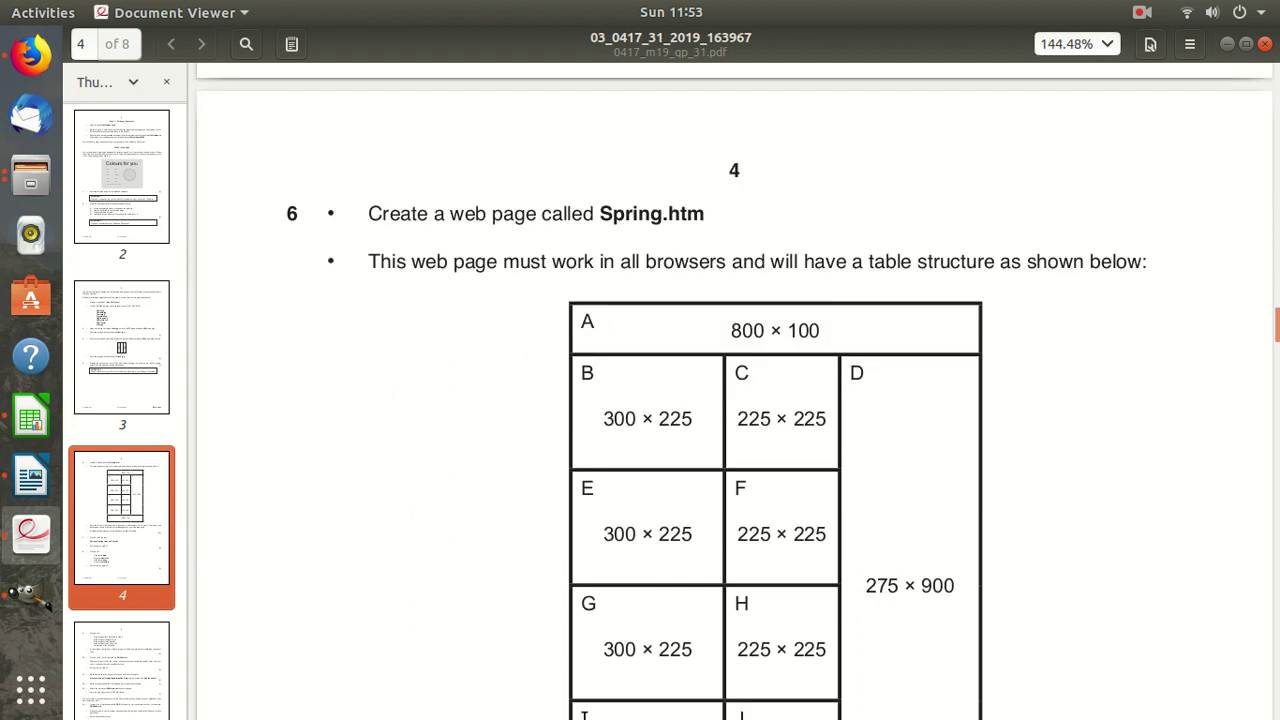
scroll(735, 400, down, 5)
scroll(735, 400, down, 4)
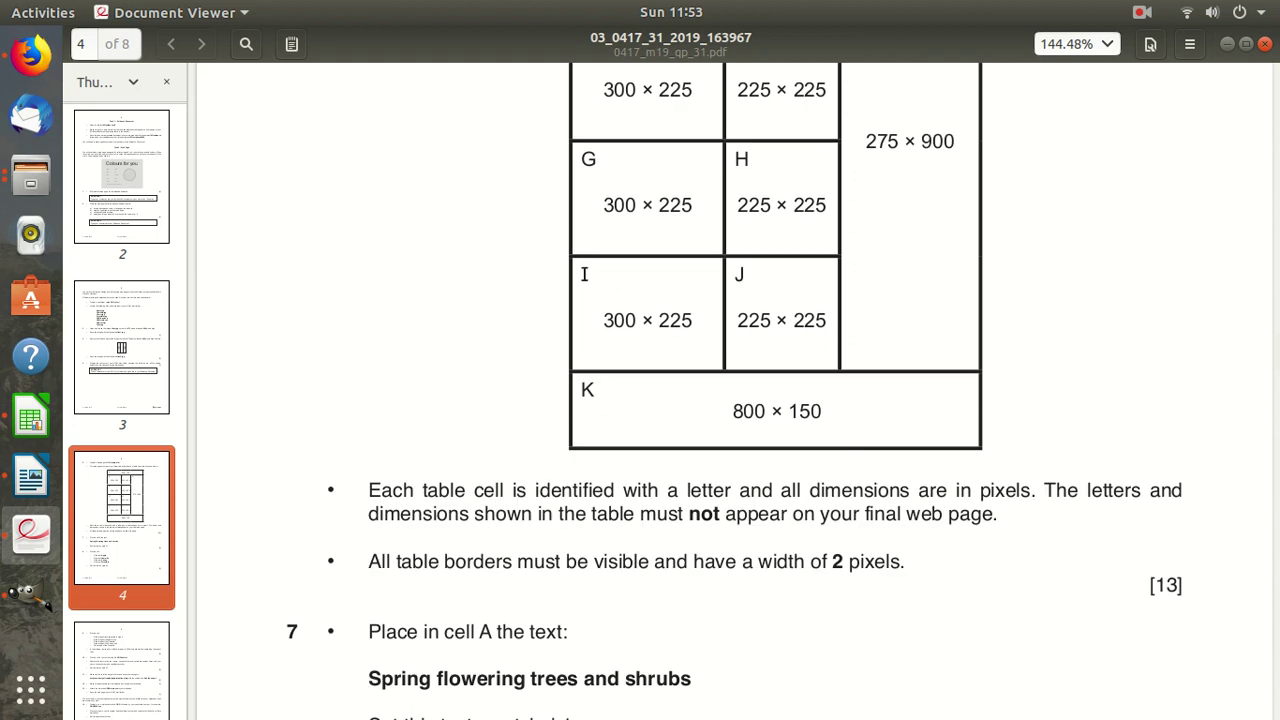
scroll(735, 400, up, 5)
scroll(735, 400, down, 5)
scroll(775, 390, up, 5)
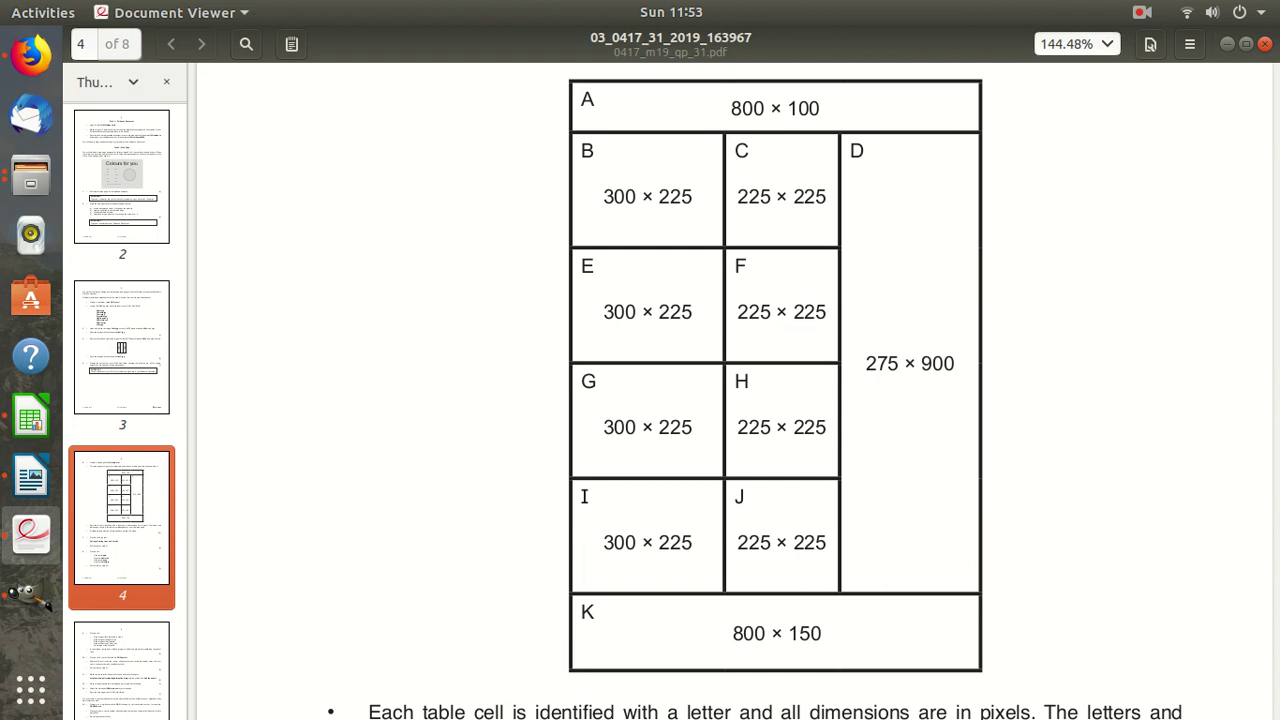
scroll(775, 390, down, 3)
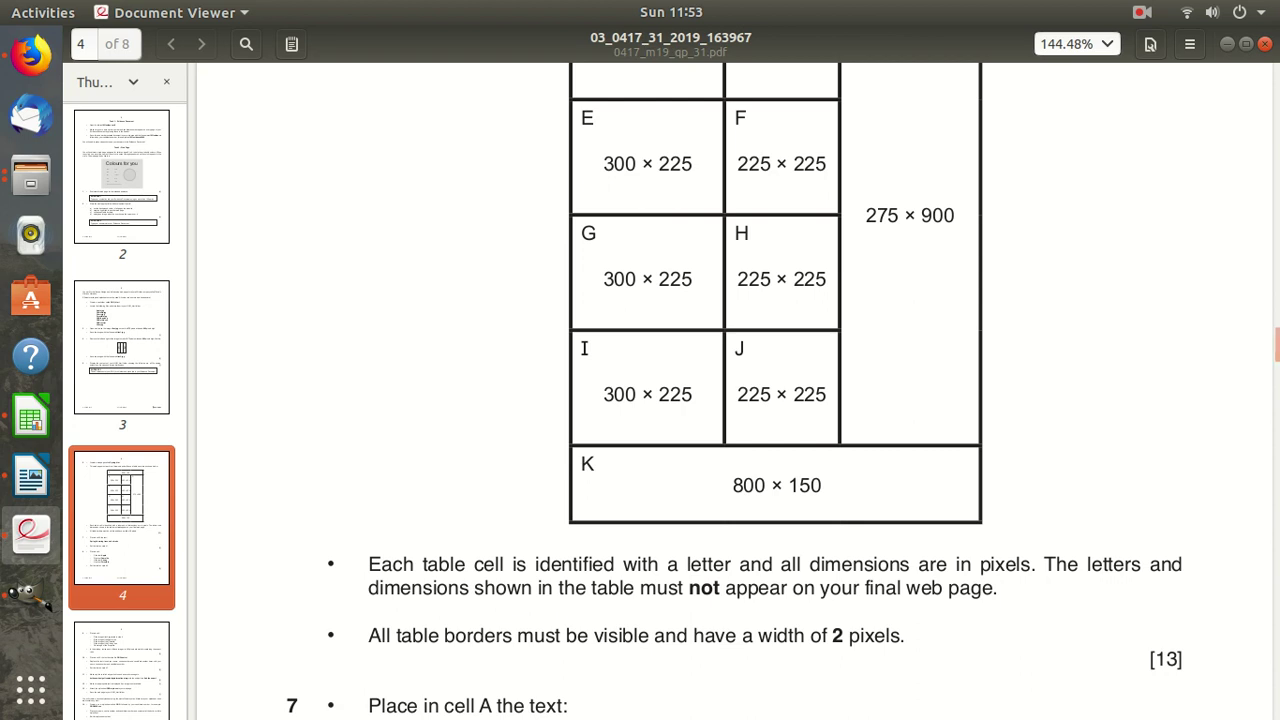
scroll(775, 390, up, 6)
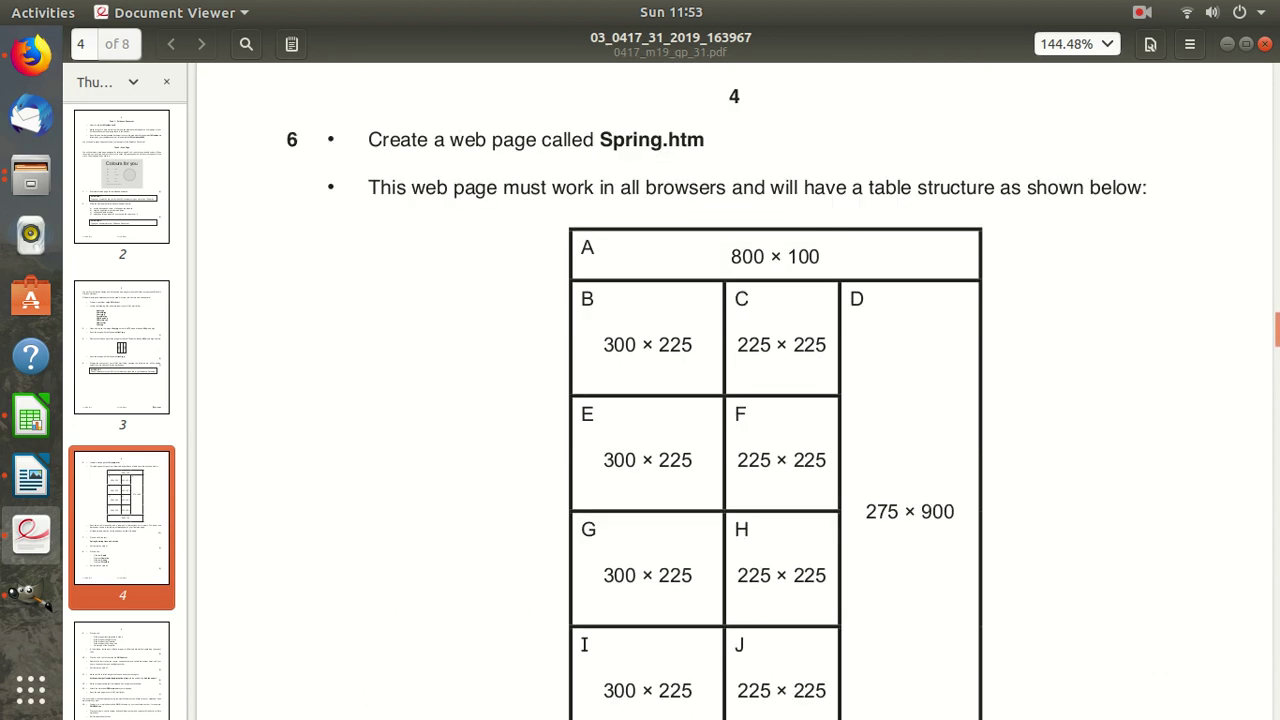
Review question 6's table layout from cell A to cell K, its border rules and the question 7 heading instructions
double_click(587, 247)
double_click(587, 298)
scroll(775, 390, down, 6)
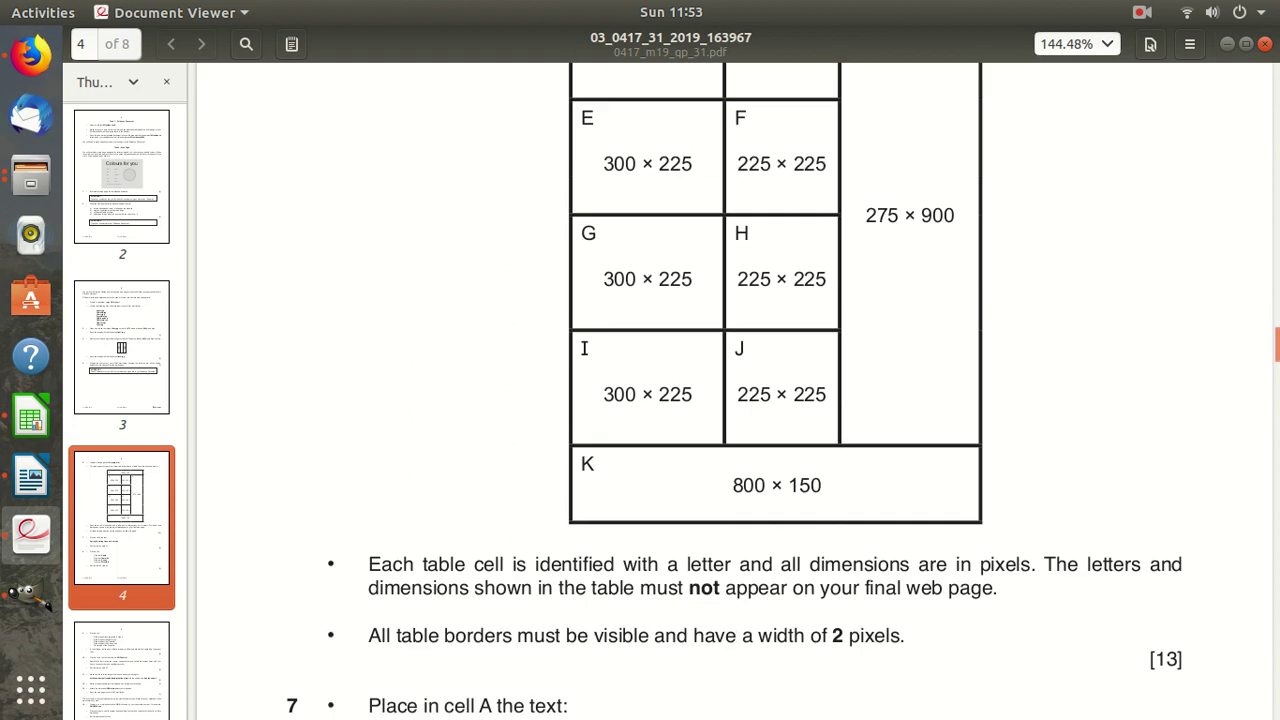
scroll(775, 390, down, 2)
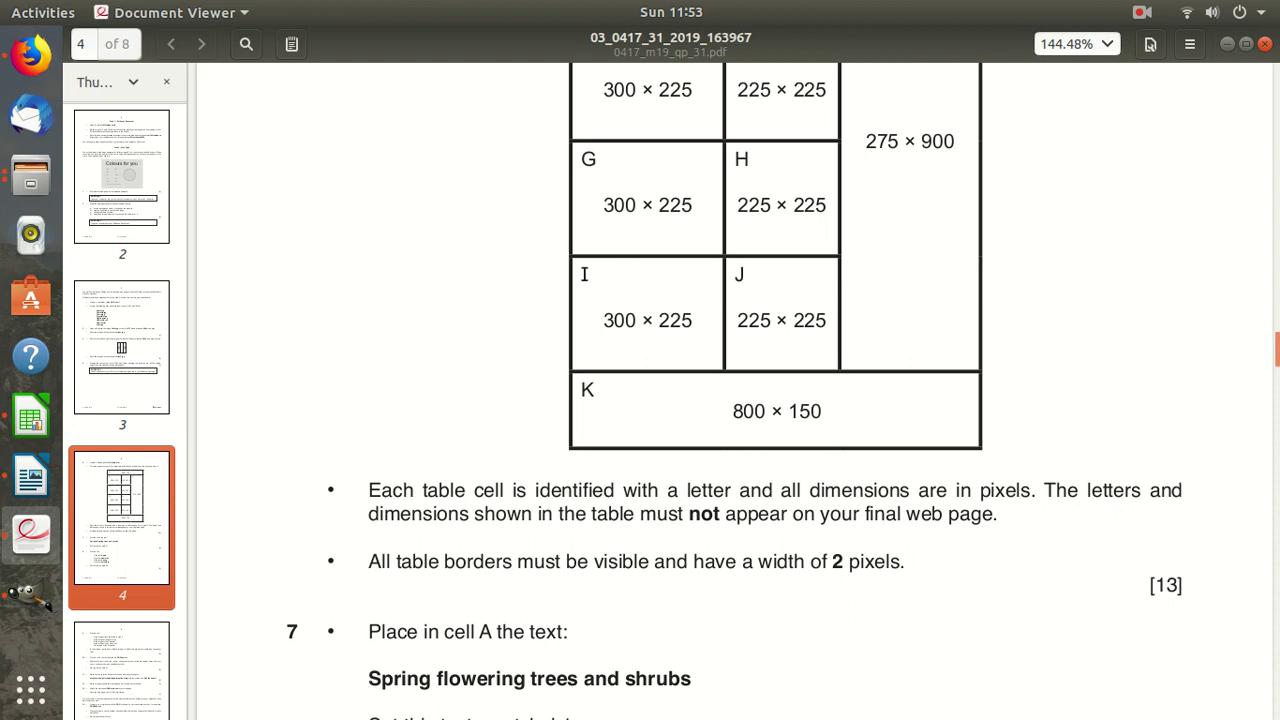
scroll(775, 390, down, 2)
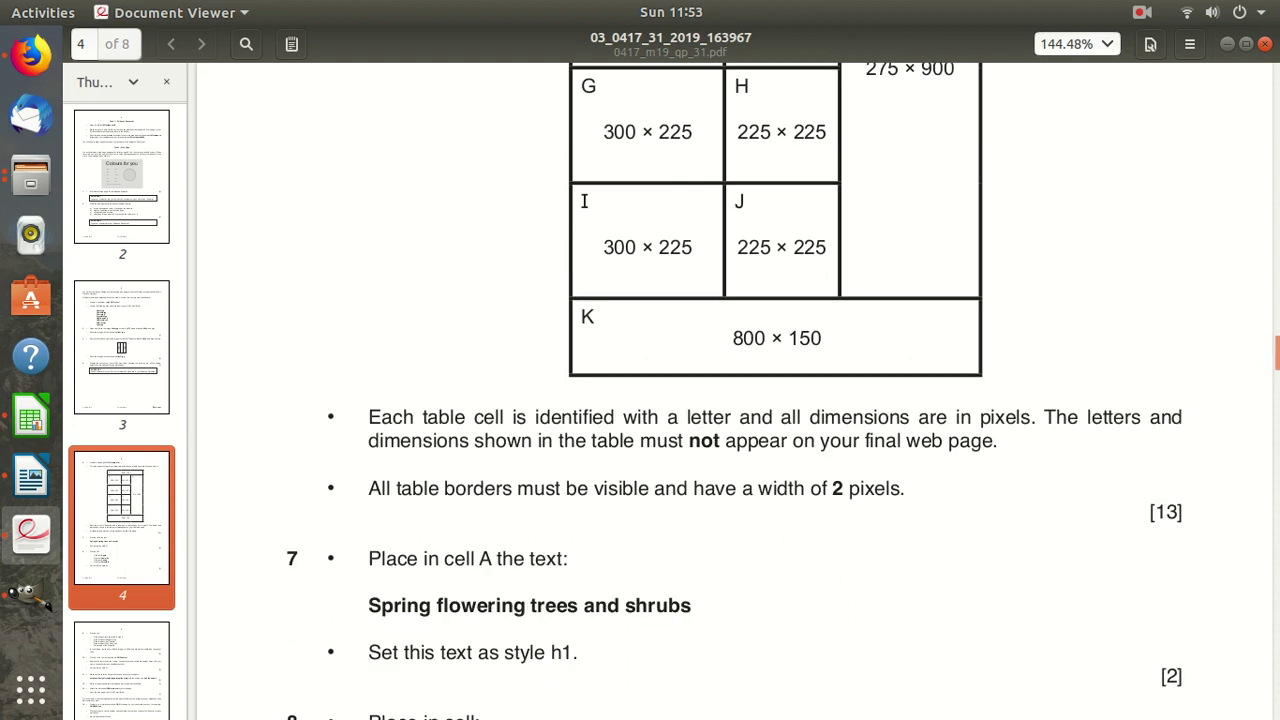
scroll(775, 390, up, 8)
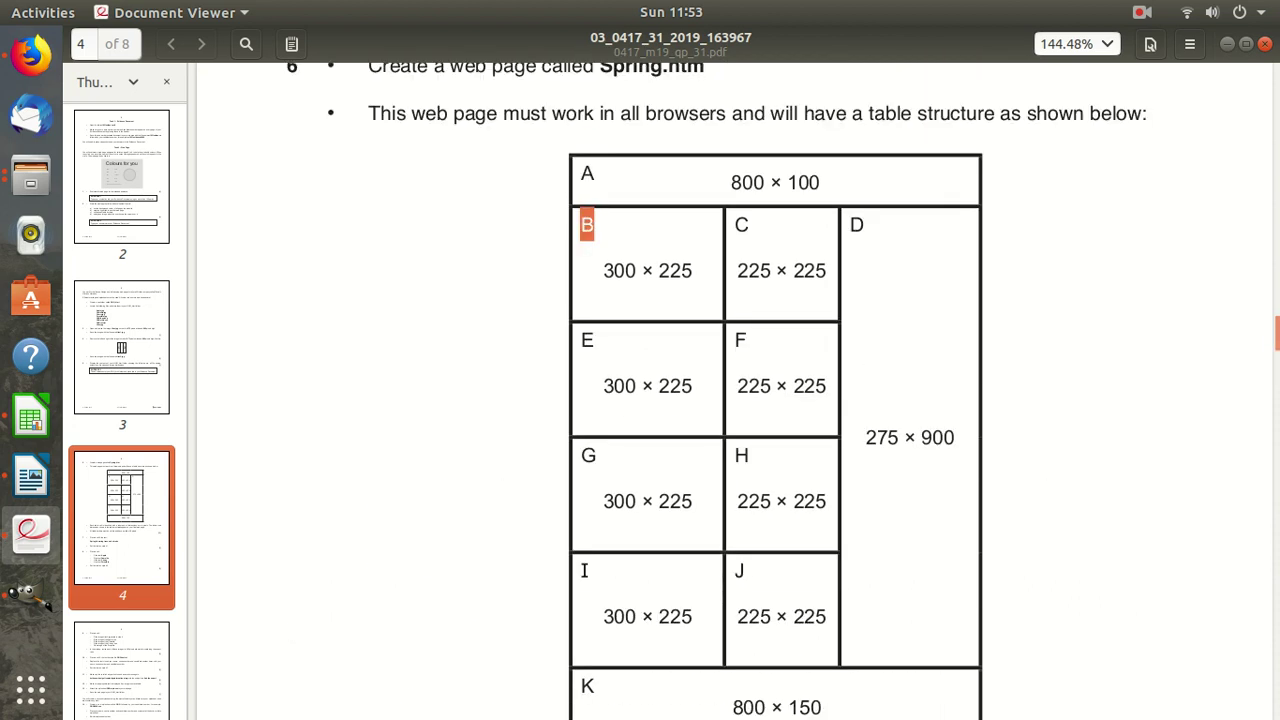
scroll(775, 390, up, 2)
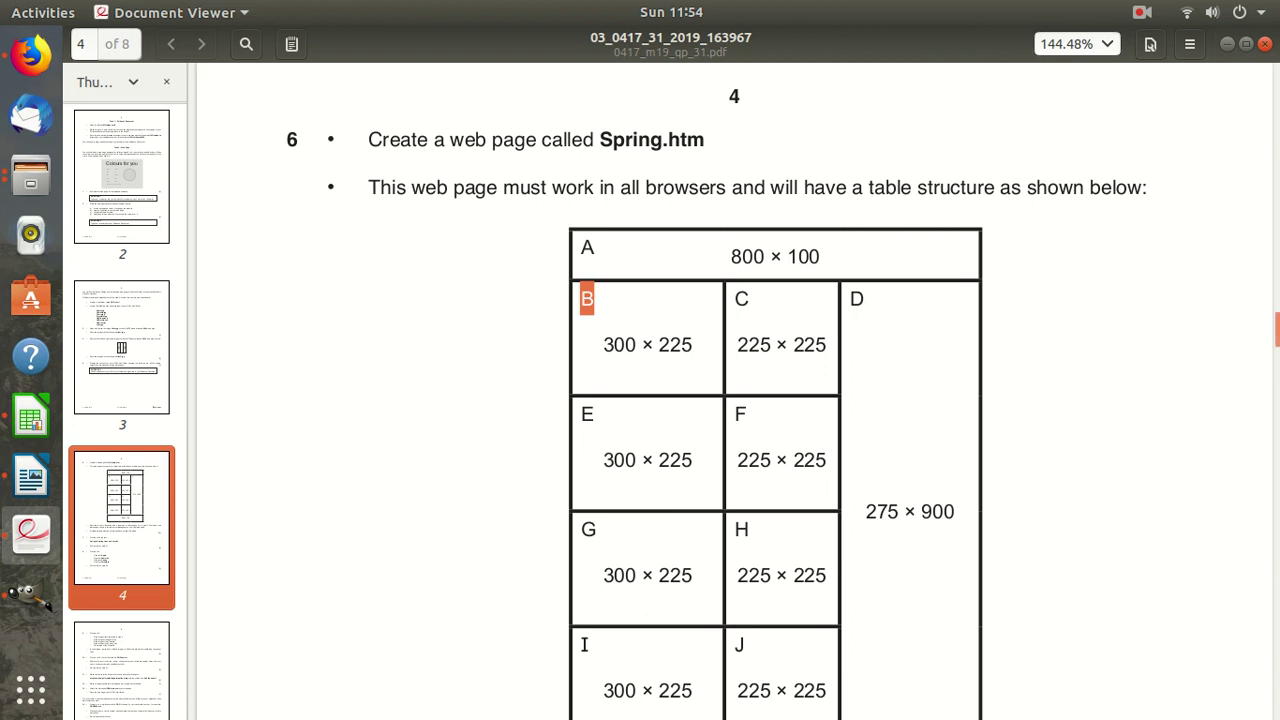
scroll(735, 400, down, 2)
scroll(735, 400, up, 3)
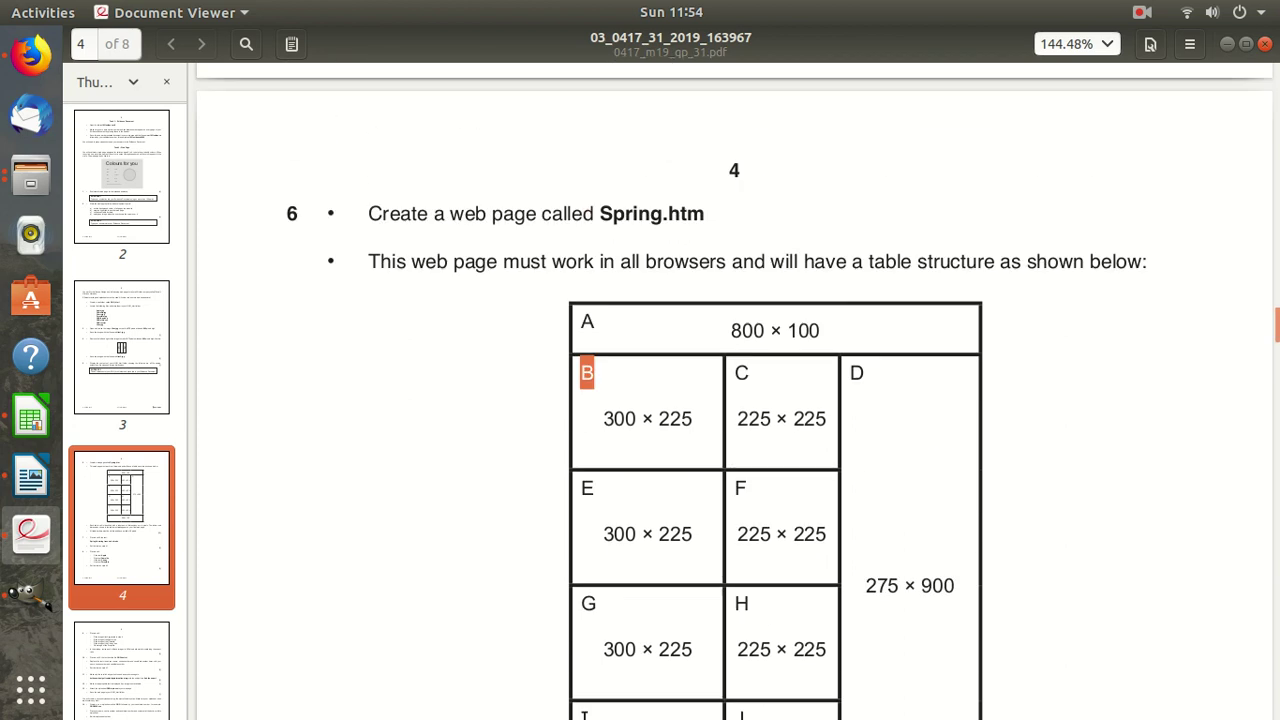
Launch Notepad++ and create a new blank document
key(super)
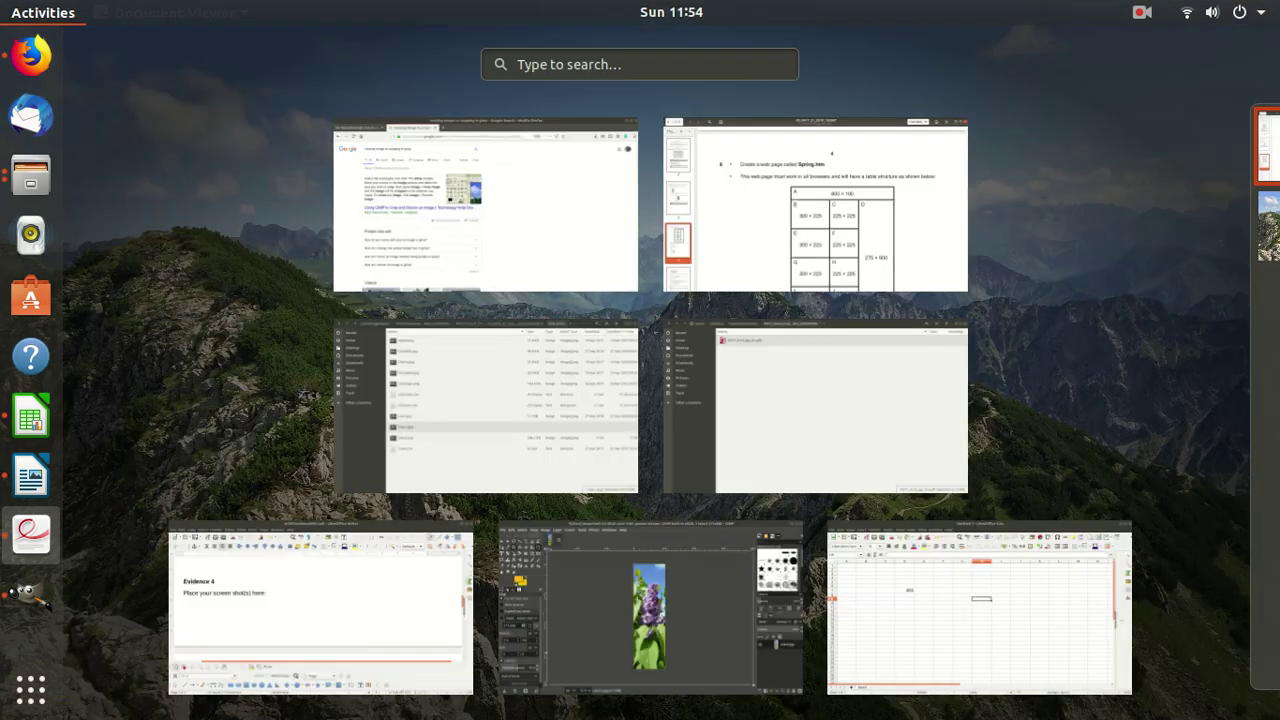
text(no)
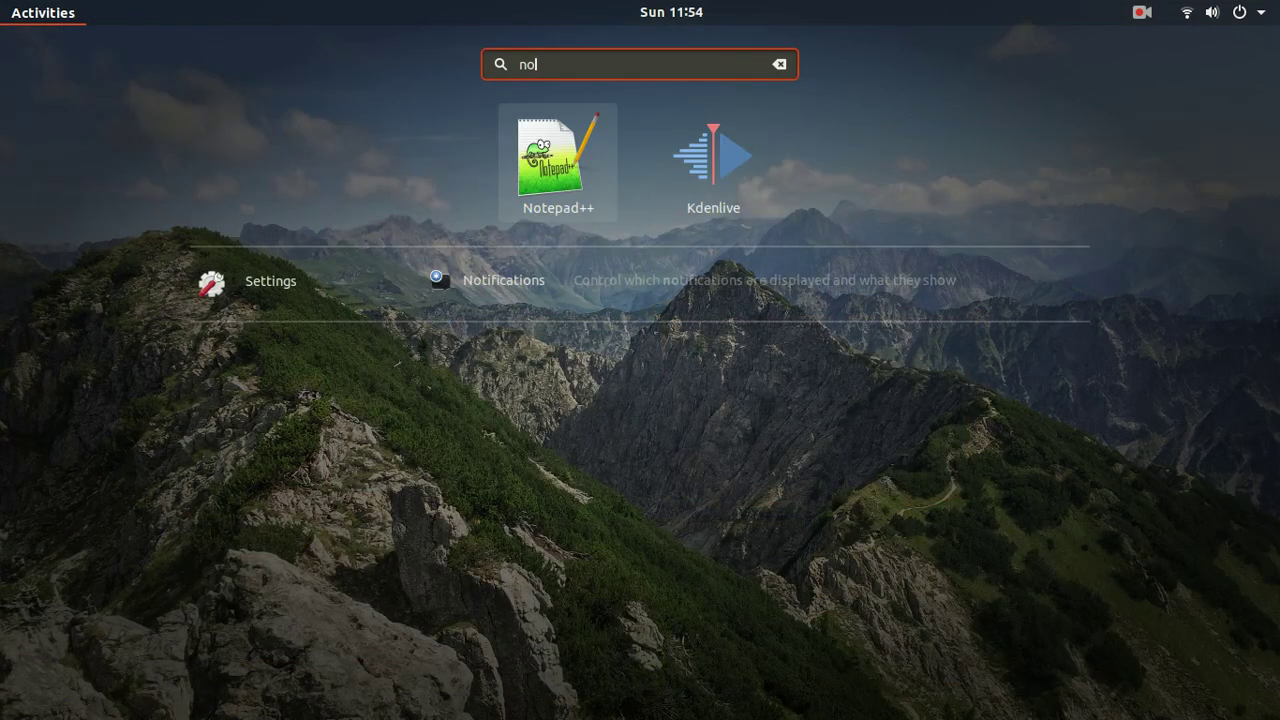
key(Return)
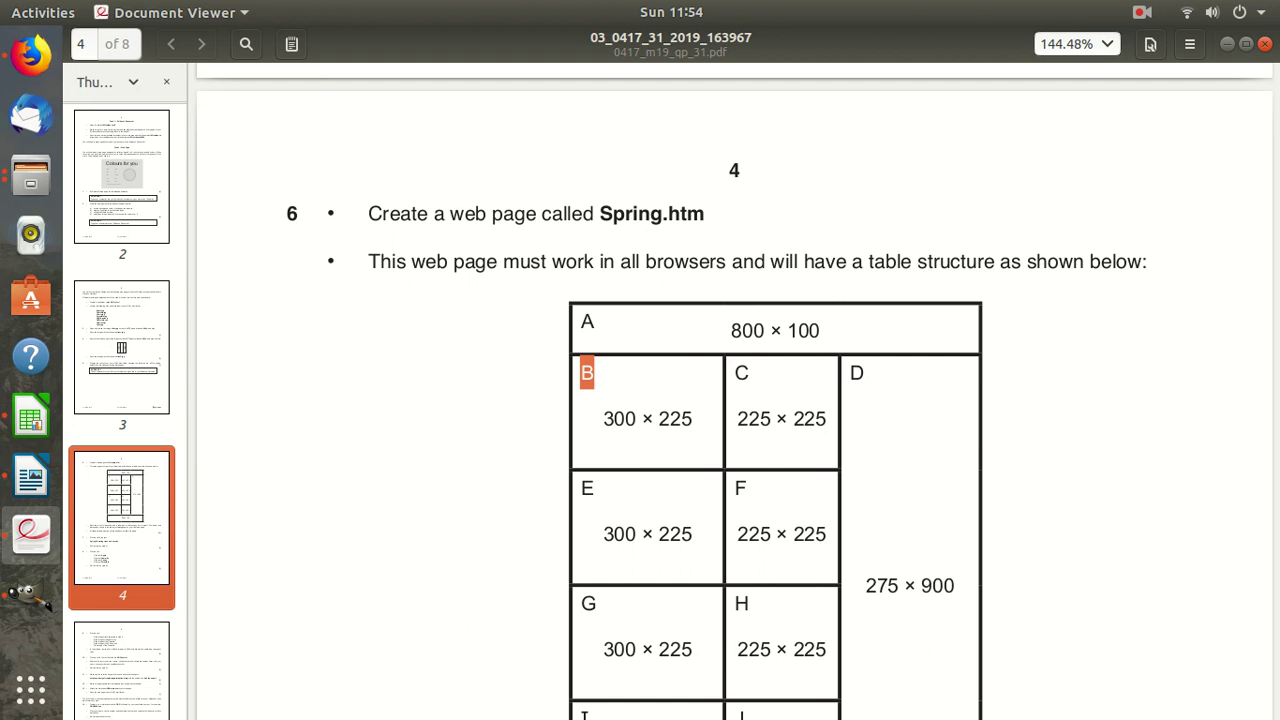
click(1227, 44)
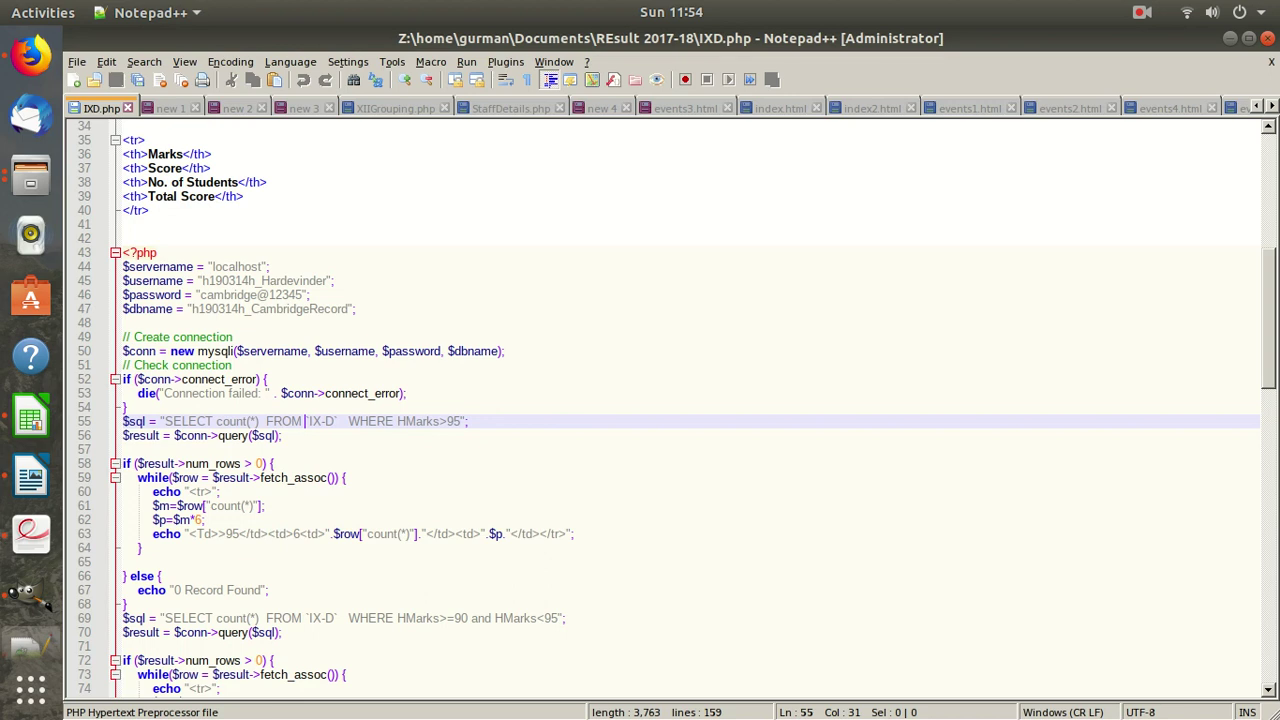
click(74, 80)
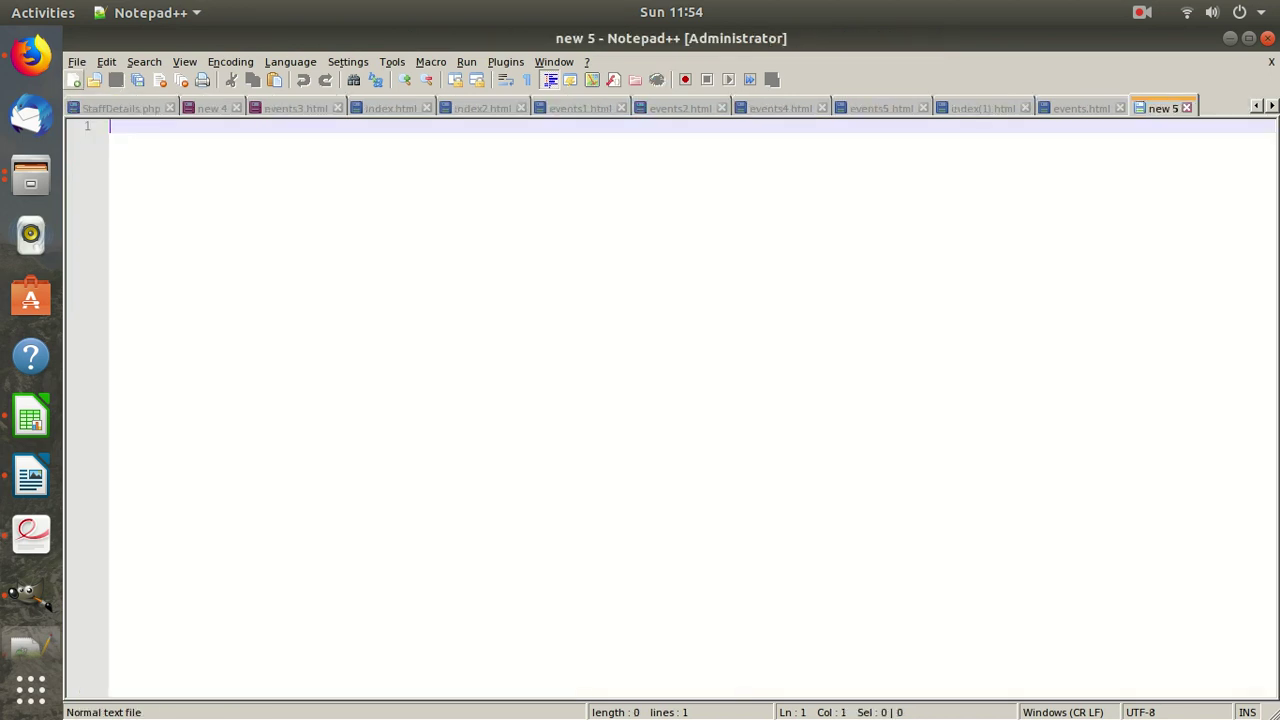
click(76, 62)
click(100, 191)
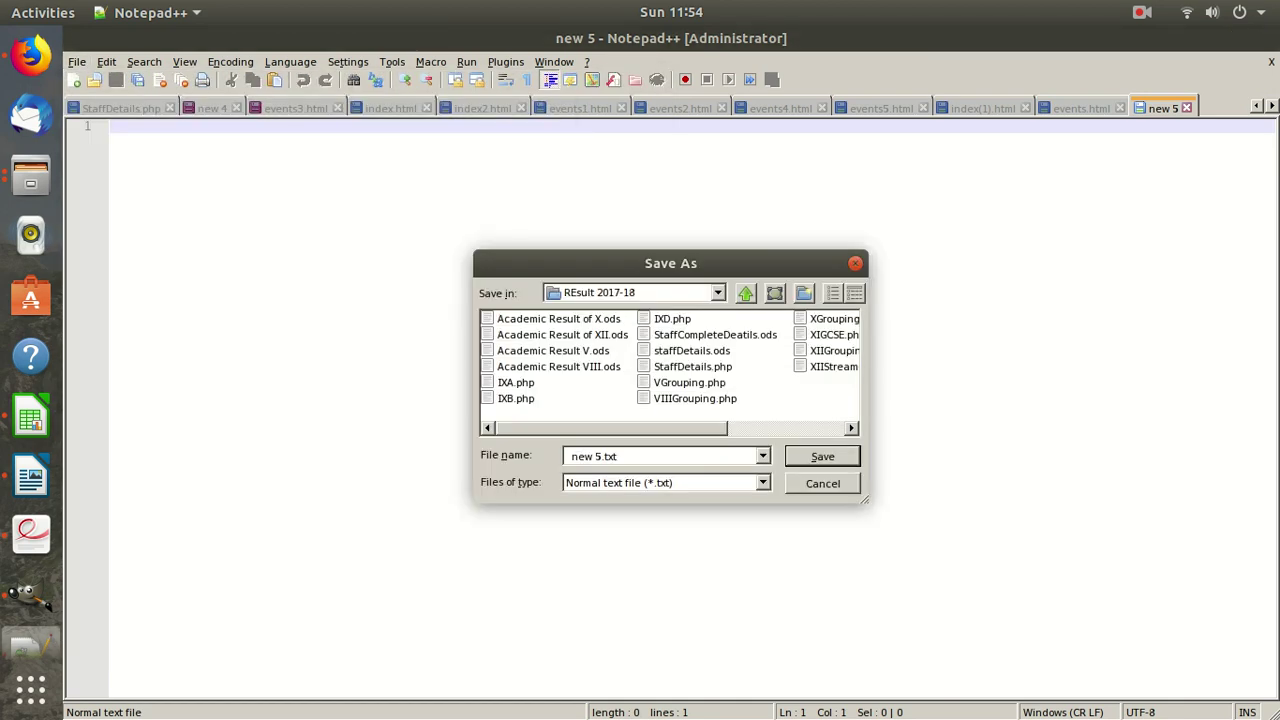
click(745, 292)
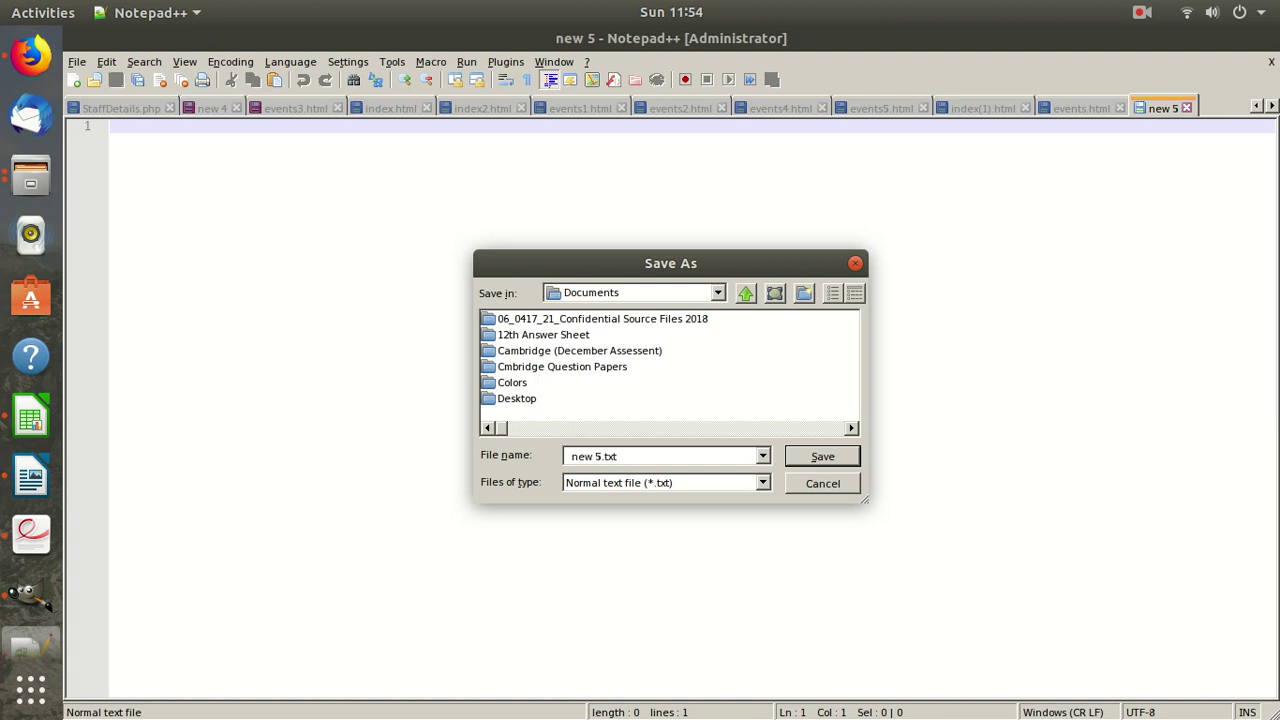
click(717, 292)
click(583, 310)
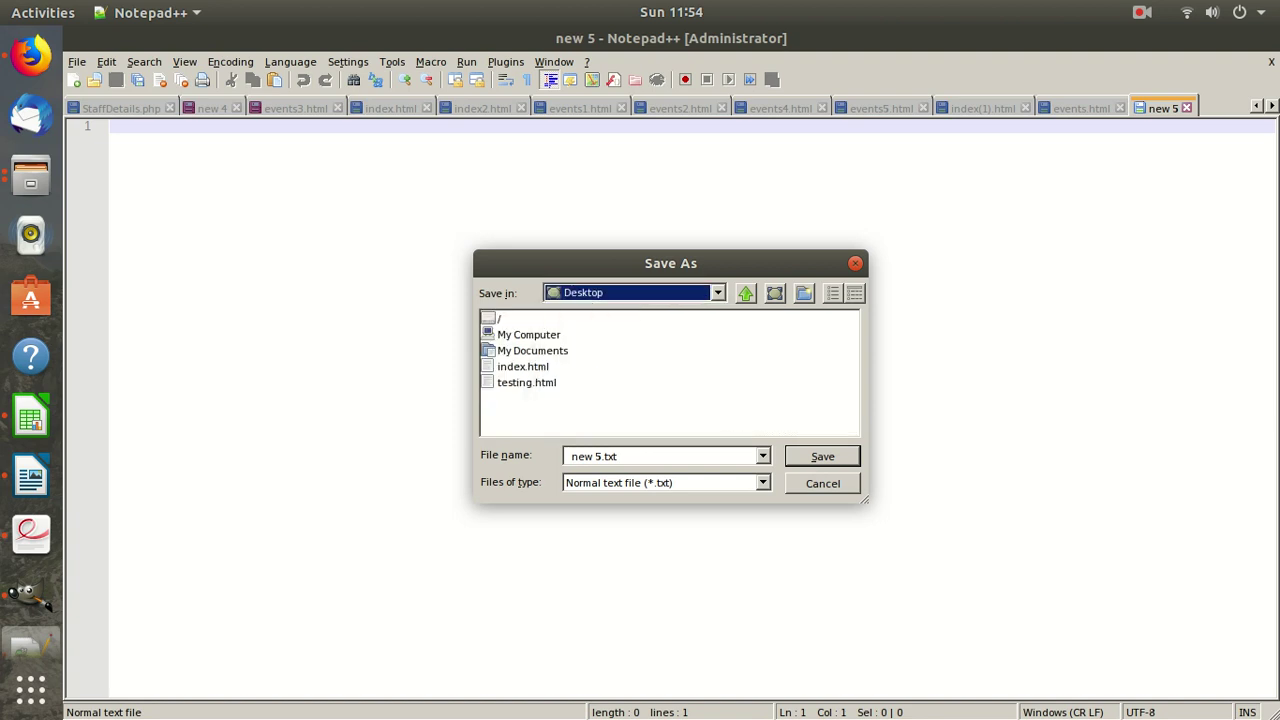
double_click(499, 318)
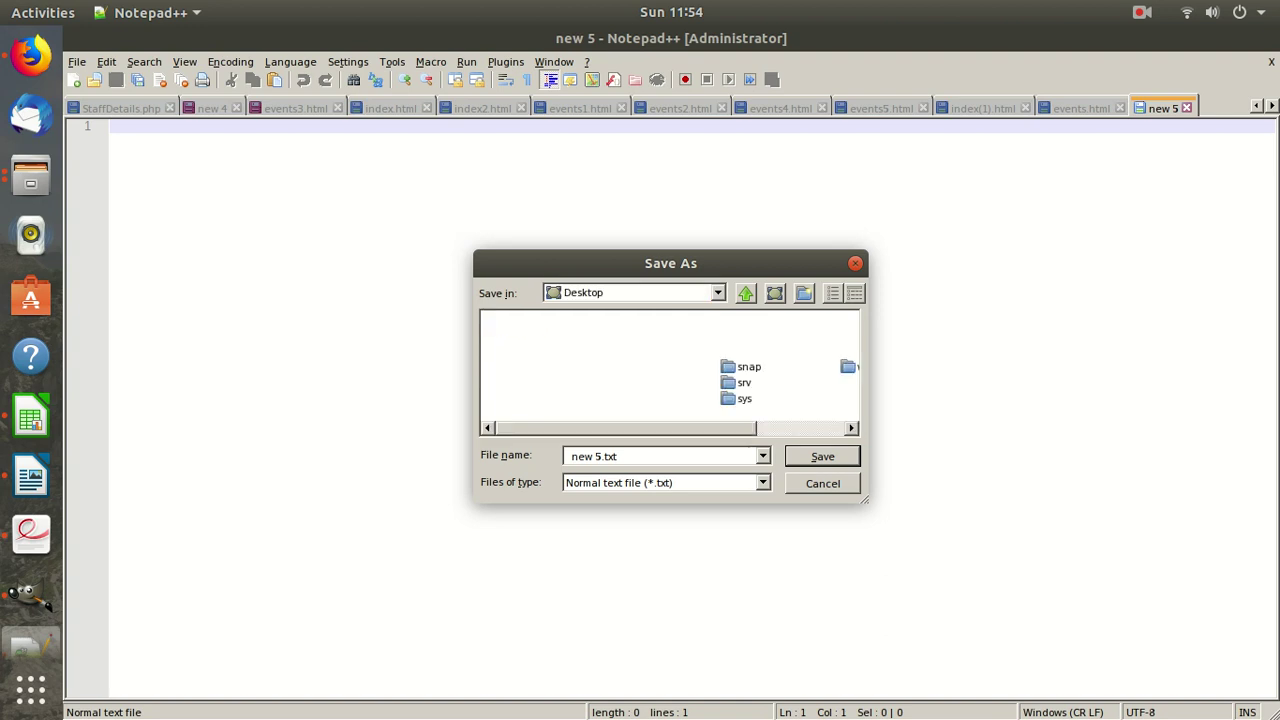
click(822, 483)
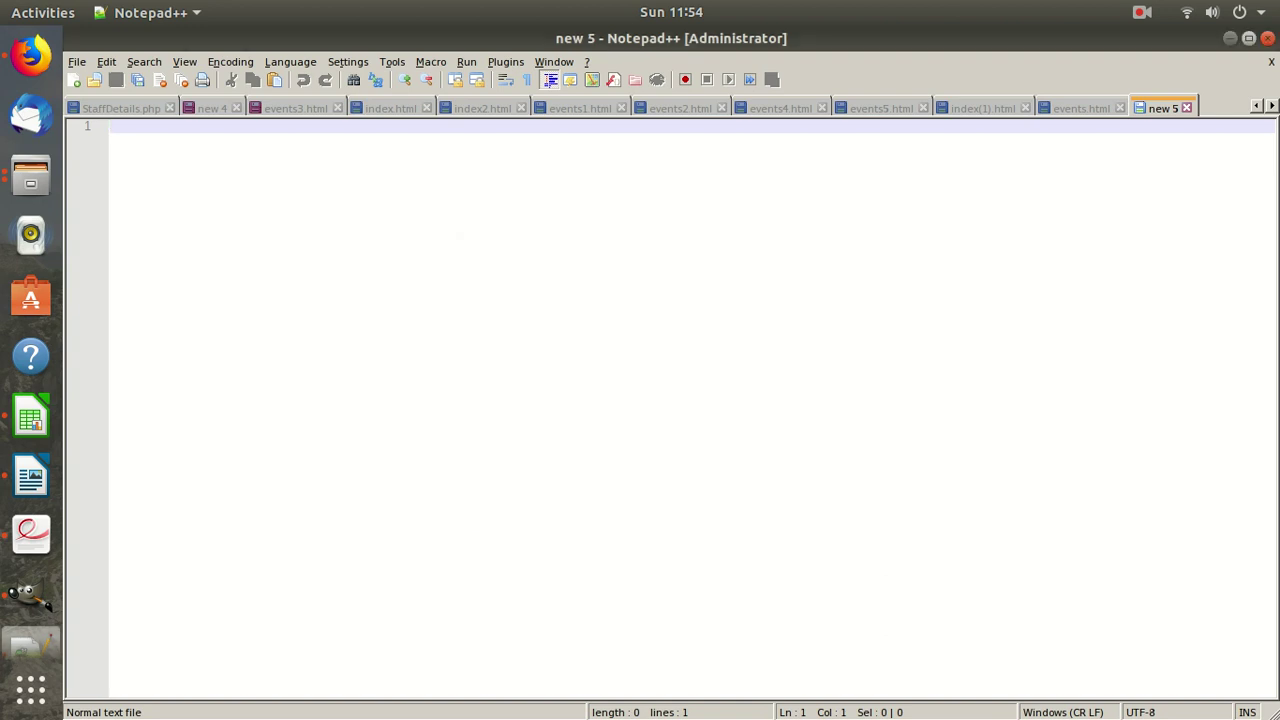
click(1230, 38)
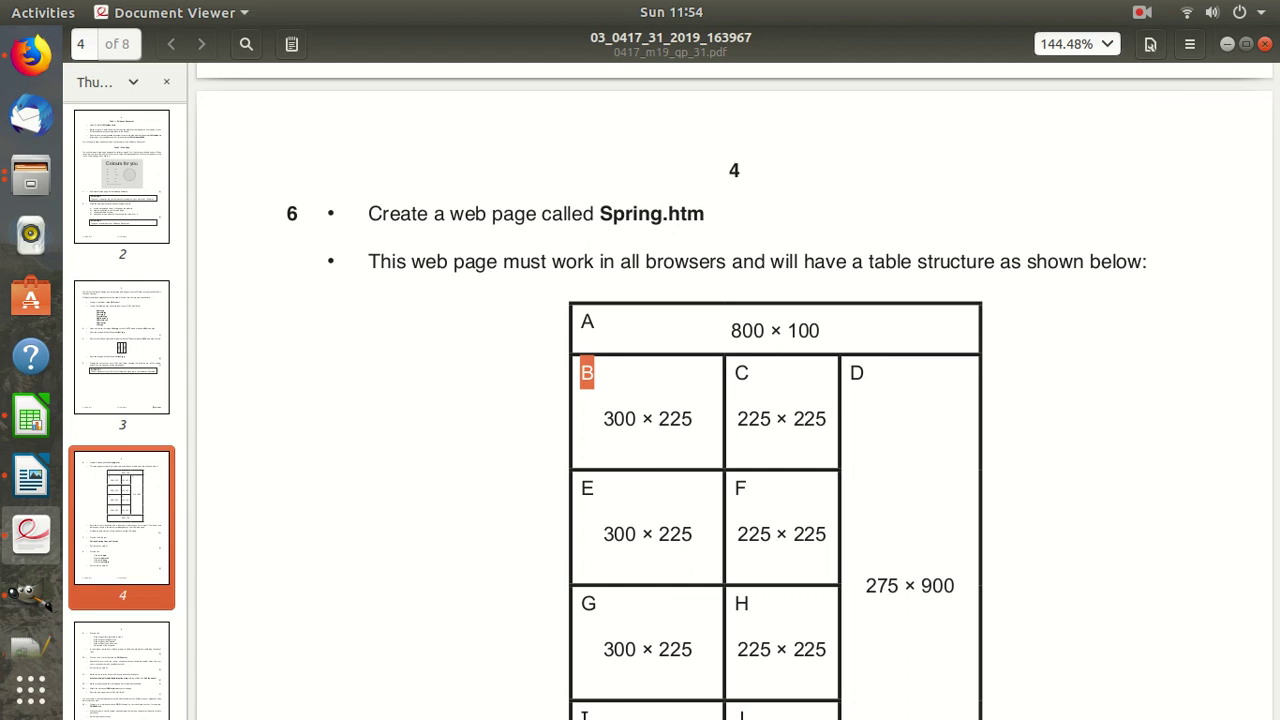
click(1227, 44)
click(1230, 38)
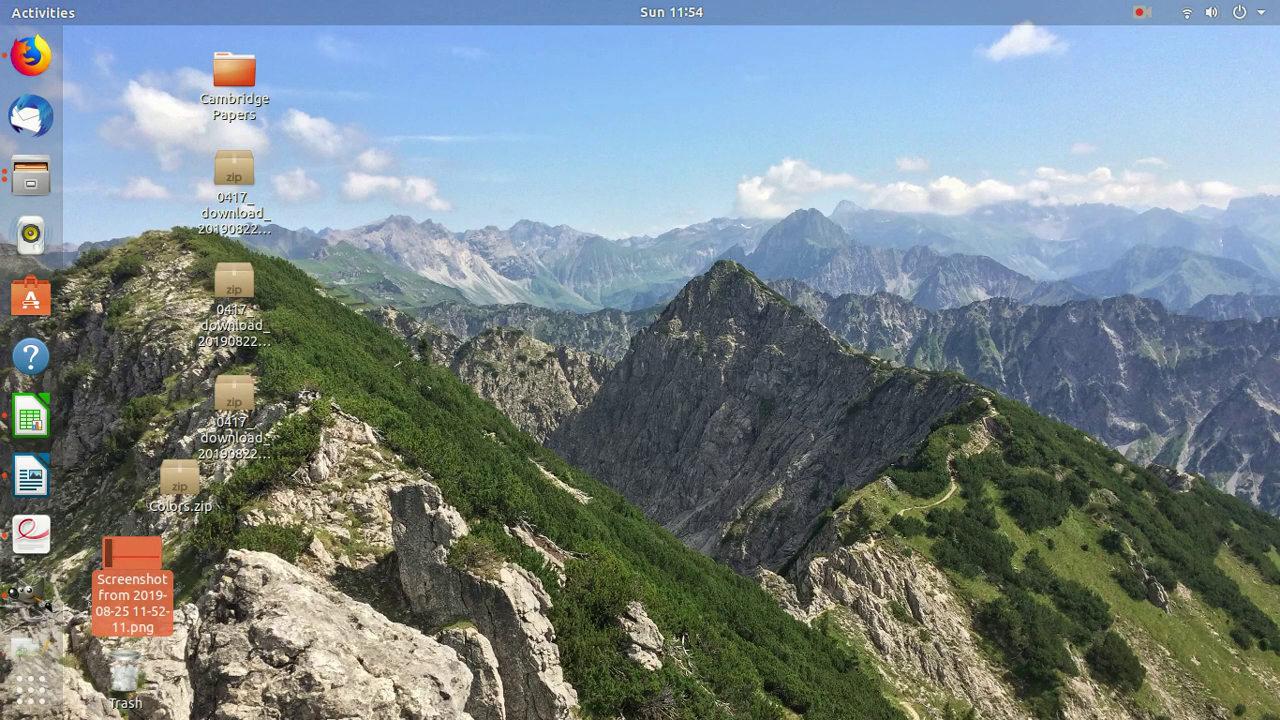
click(1140, 12)
click(1143, 91)
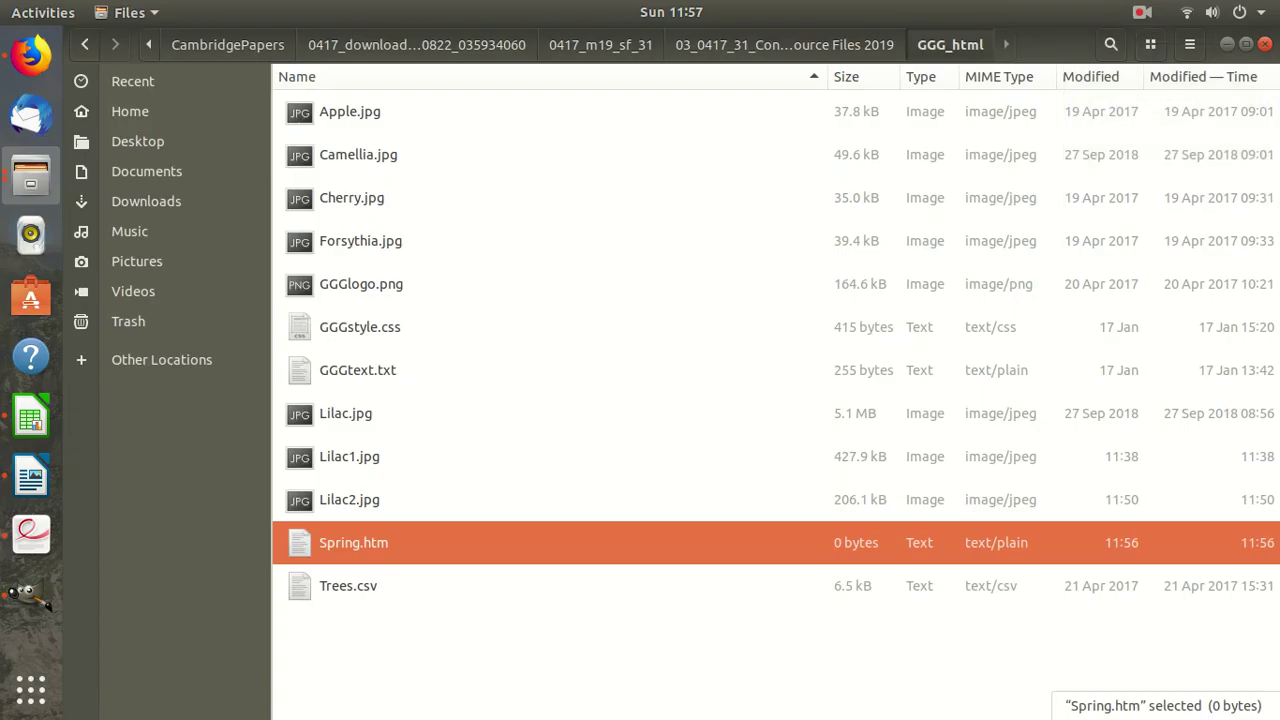
right_click(378, 552)
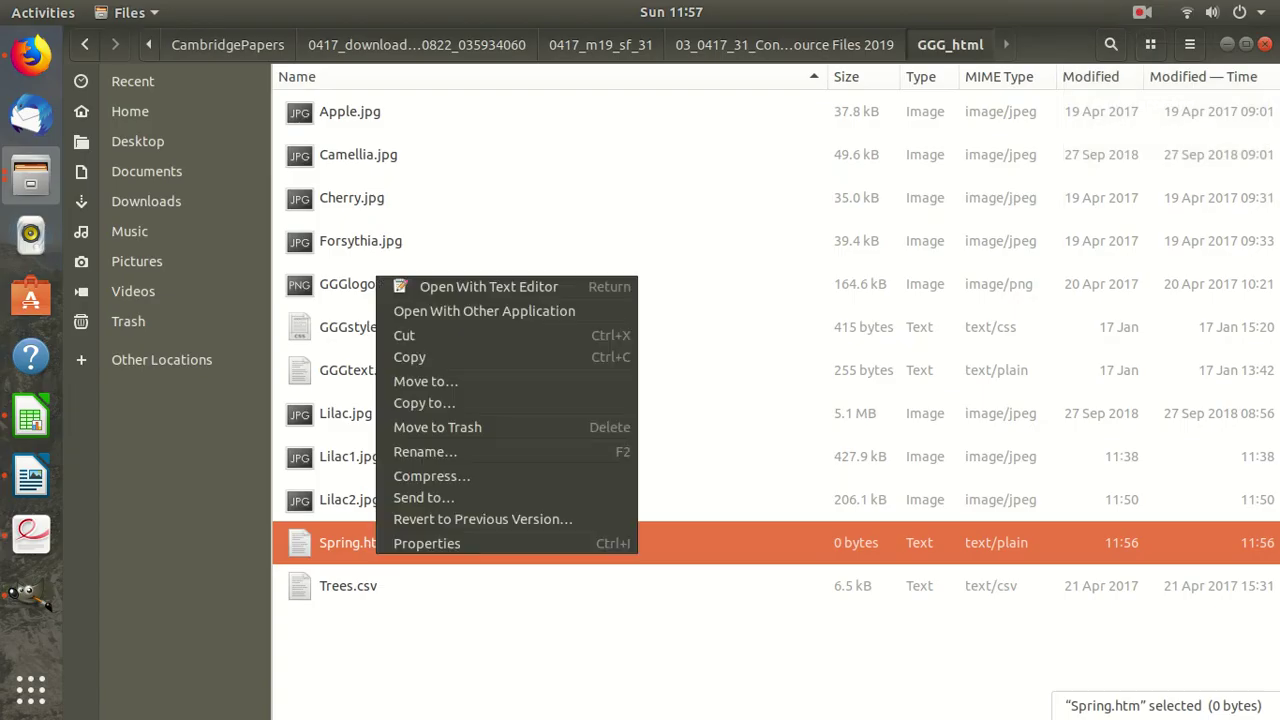
click(430, 287)
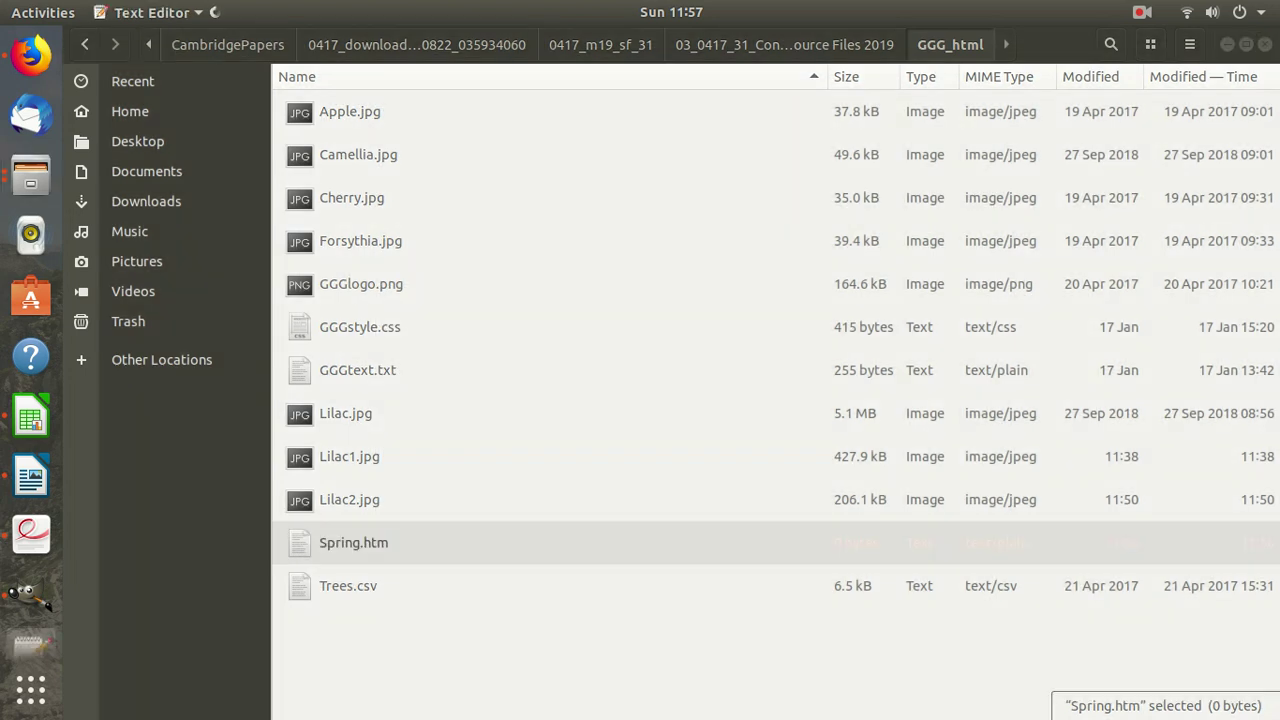
click(1264, 43)
Open Spring.htm from the GGG_html folder with Notepad++ as the chosen application
right_click(317, 535)
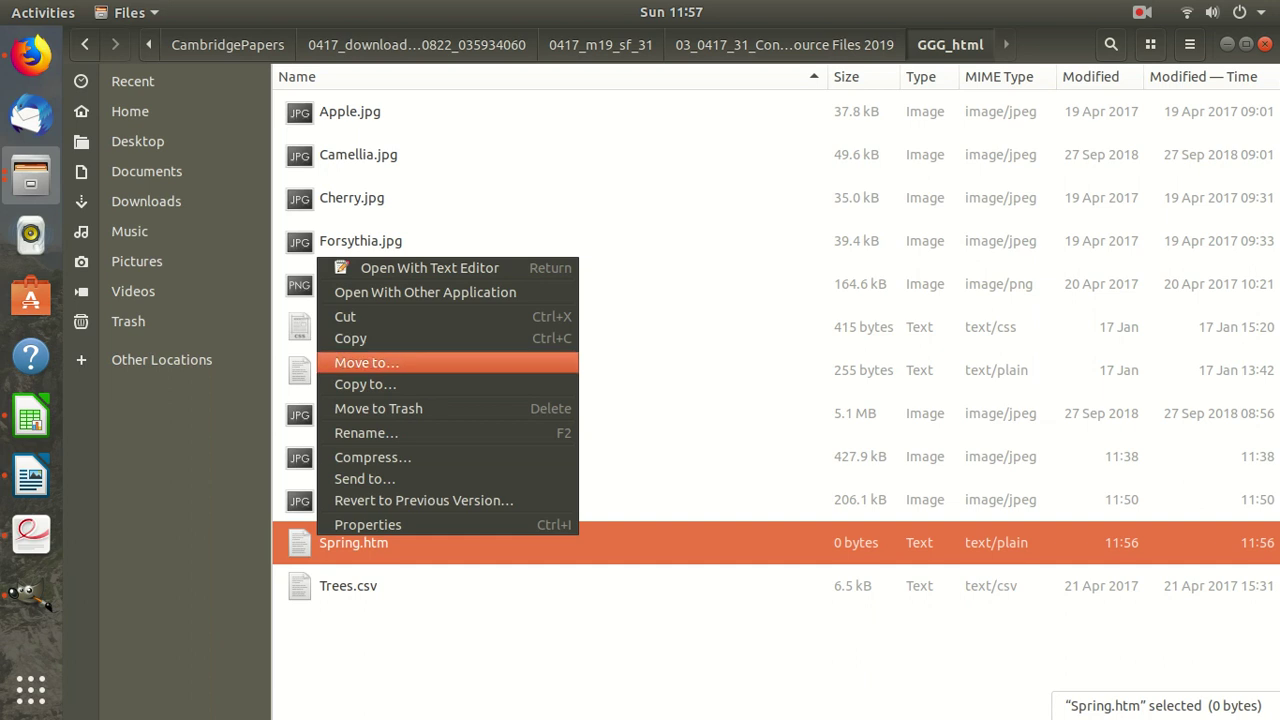
click(425, 292)
click(554, 308)
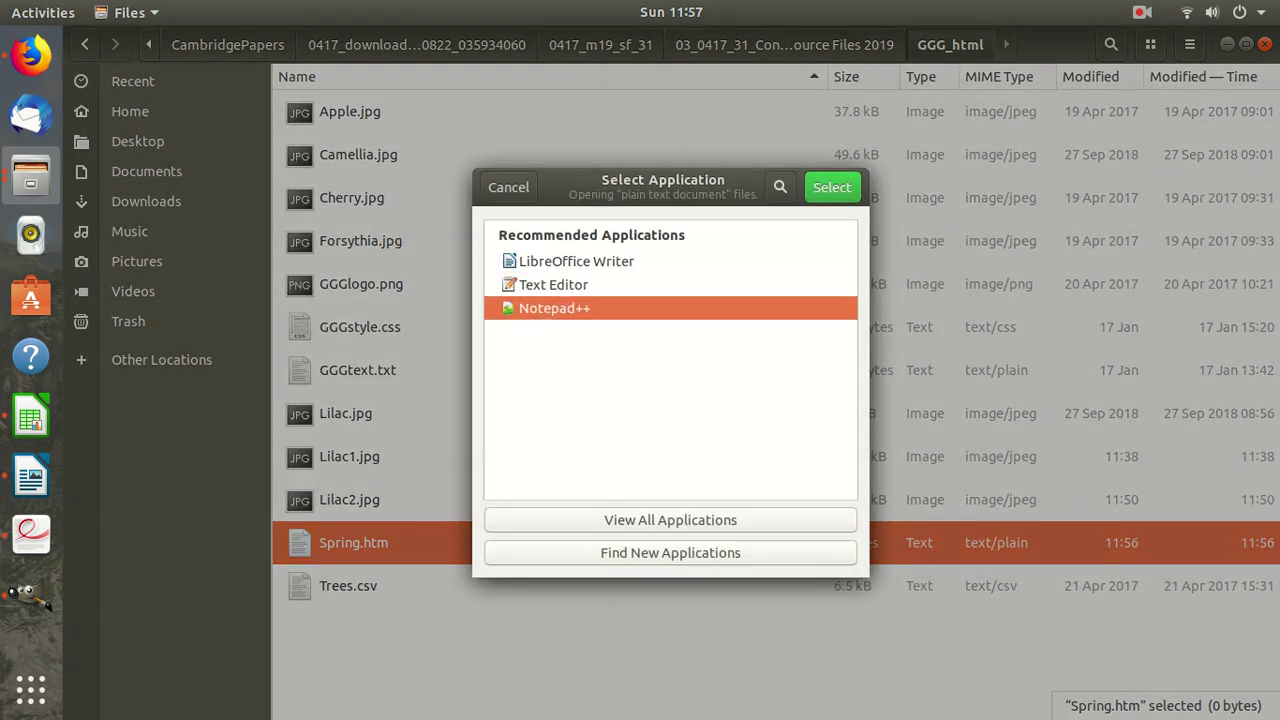
click(831, 187)
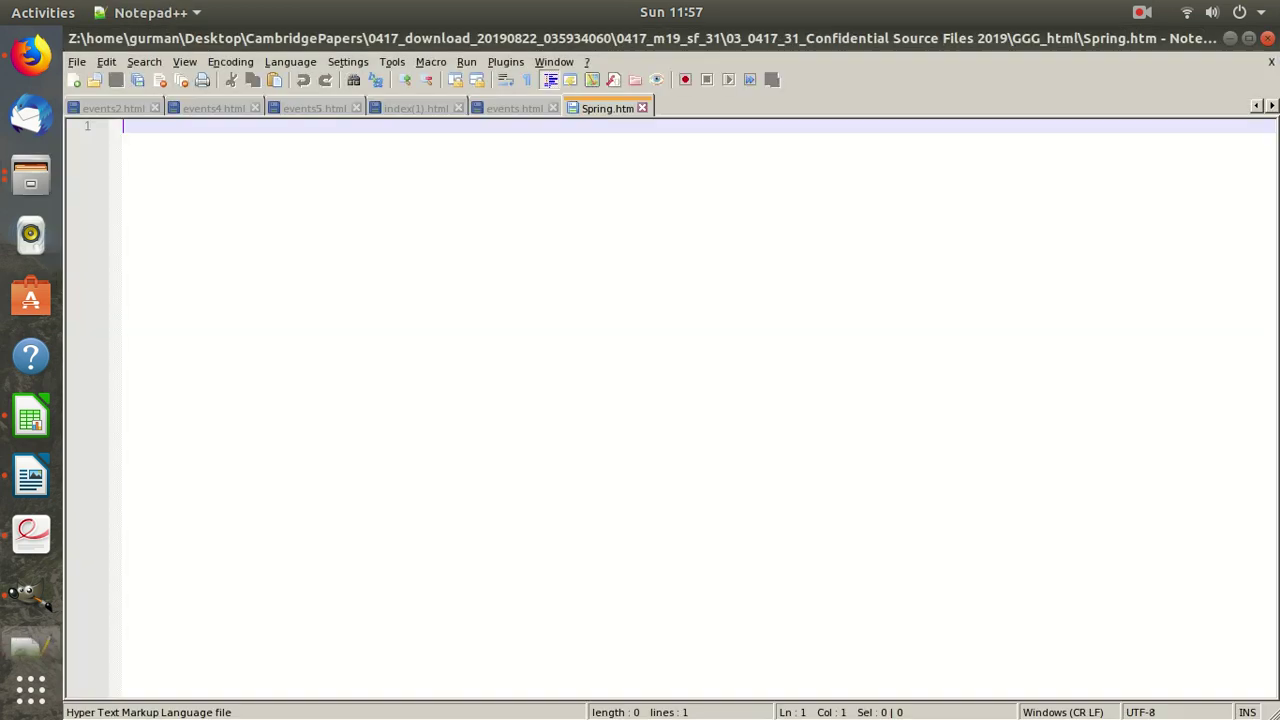
Switch to the question paper in Document Viewer and examine how the rows and columns of the Spring.htm table are arranged
click(30, 535)
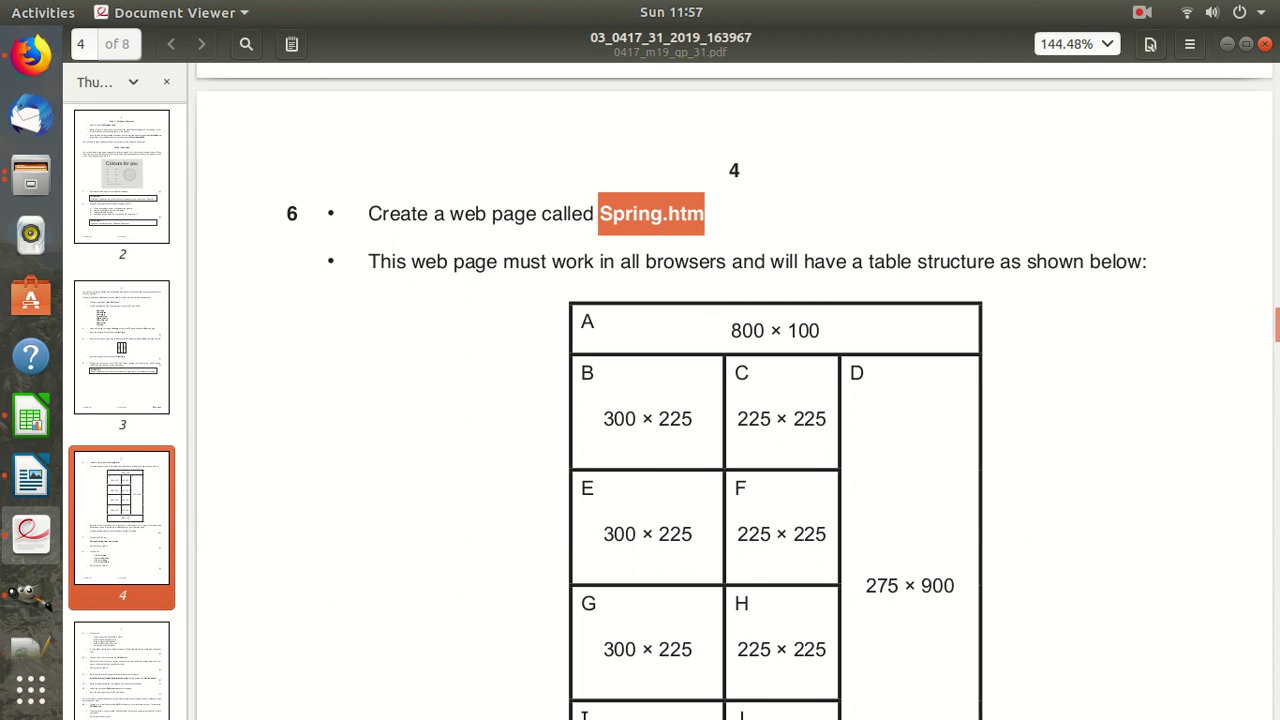
double_click(587, 372)
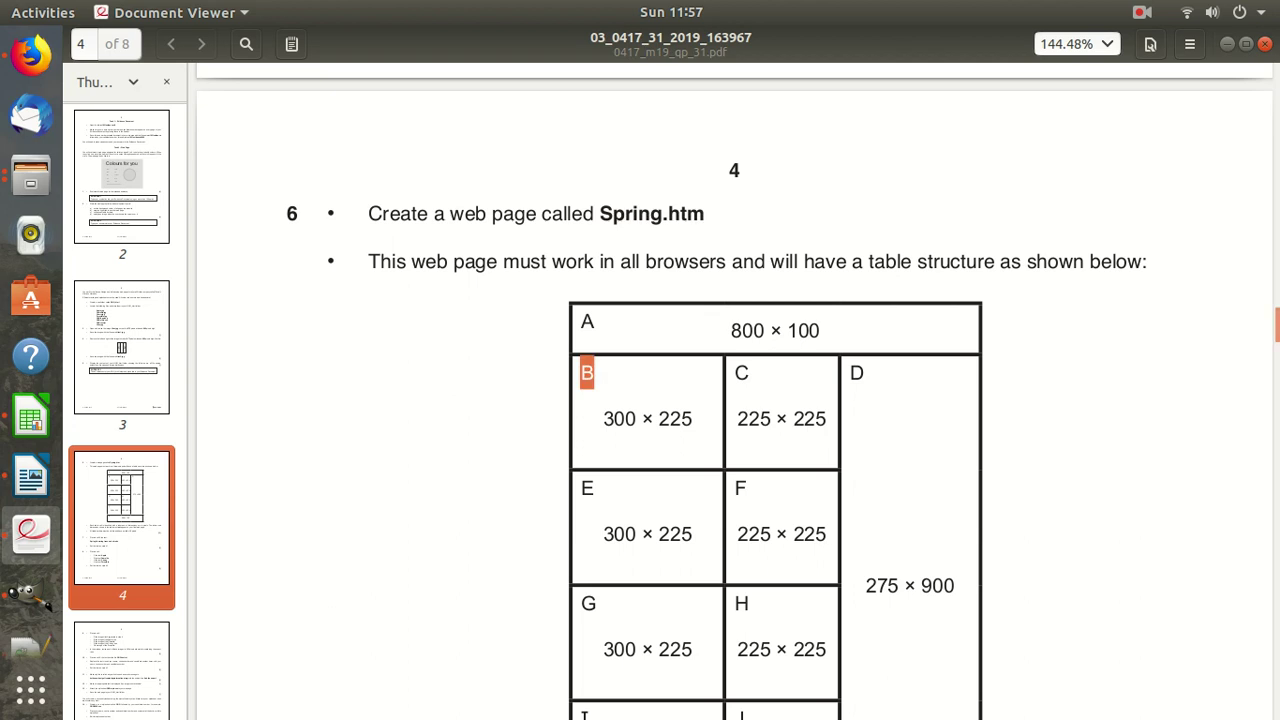
scroll(735, 400, down, 1)
scroll(735, 400, down, 2)
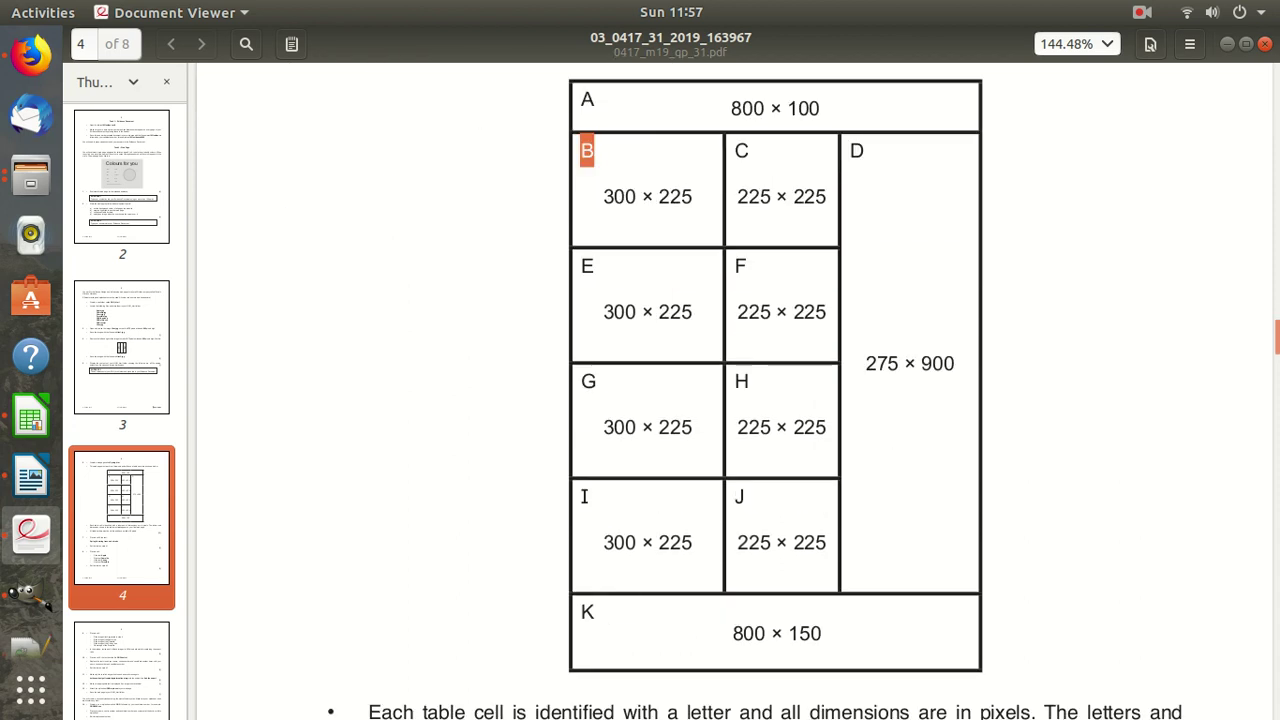
scroll(735, 400, up, 3)
scroll(735, 400, down, 3)
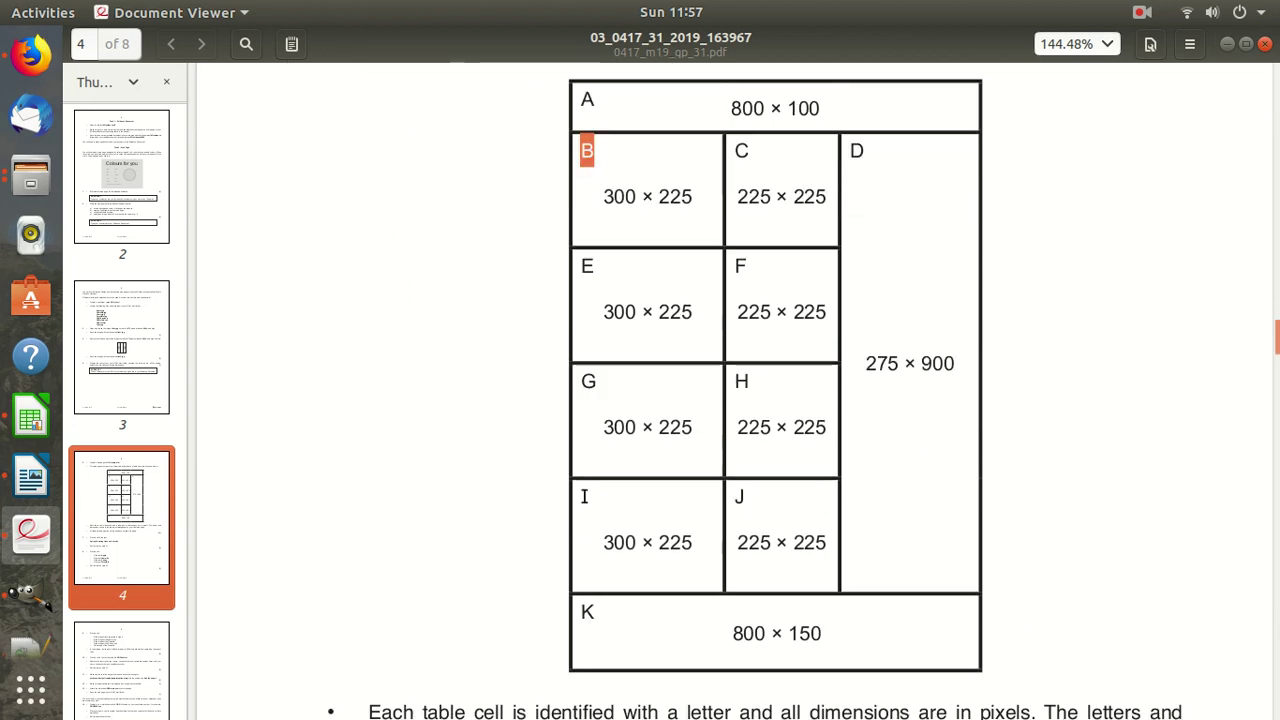
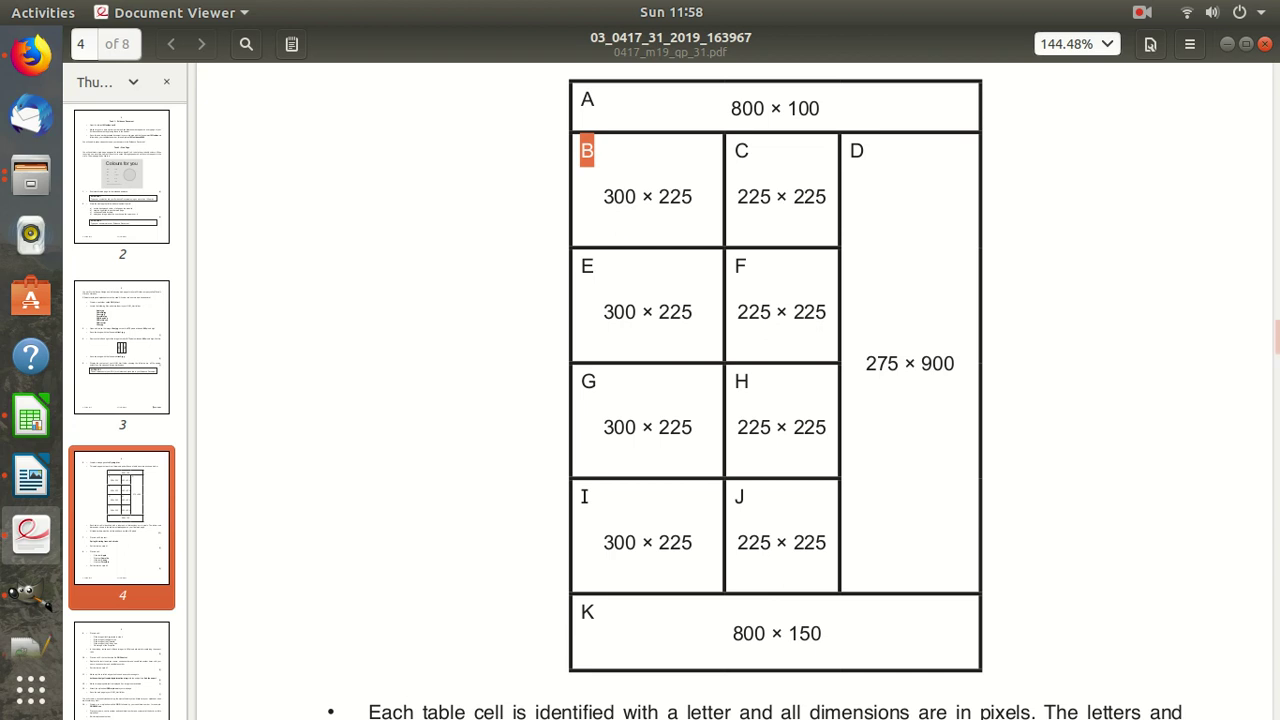
scroll(30, 630, down, 2)
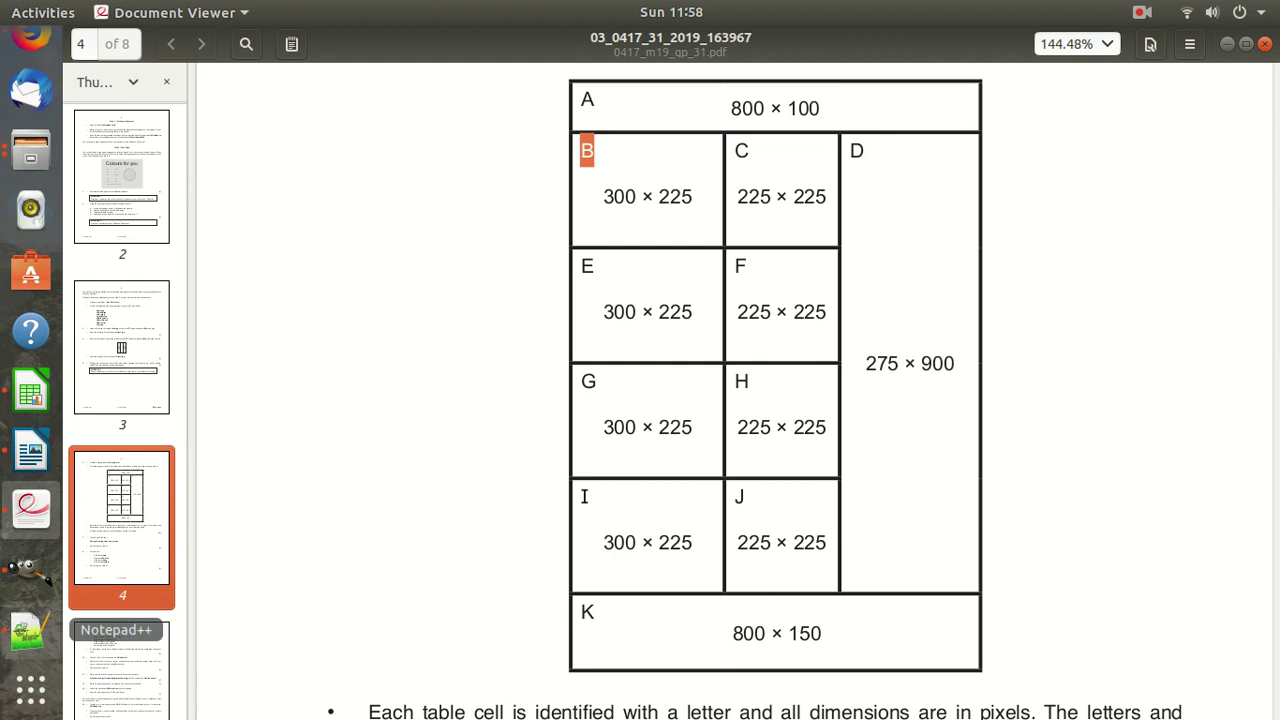
Switch to Notepad++ and begin Spring.htm with the opening <html> and <head> tags on separate lines
click(30, 630)
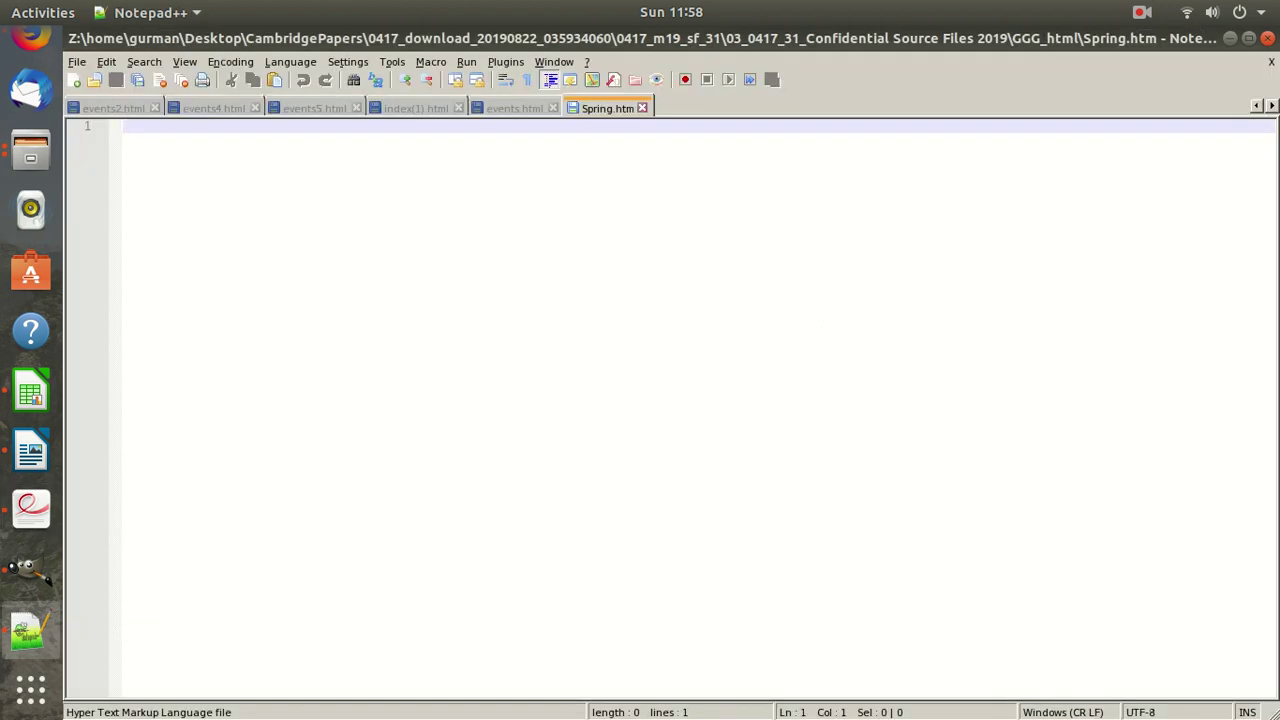
text(<html)
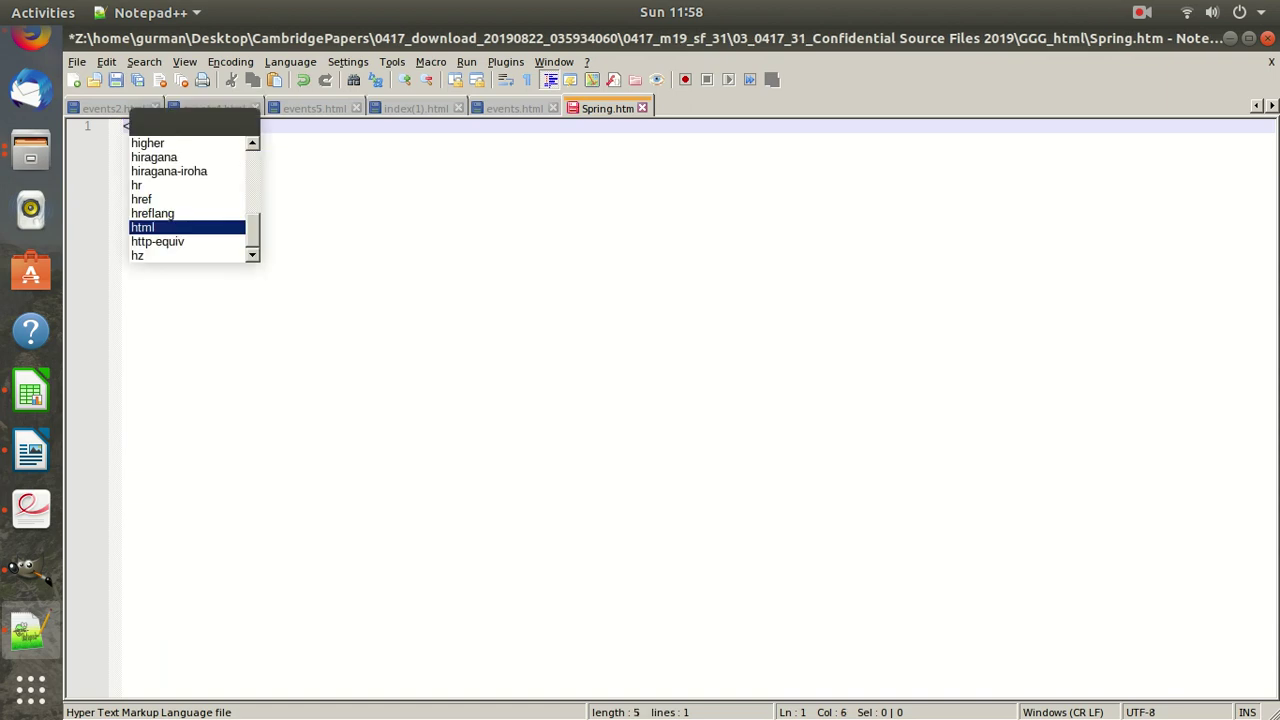
key(Escape)
text(>)
key(Return)
text(<)
key(Escape)
text(head>)
key(Return)
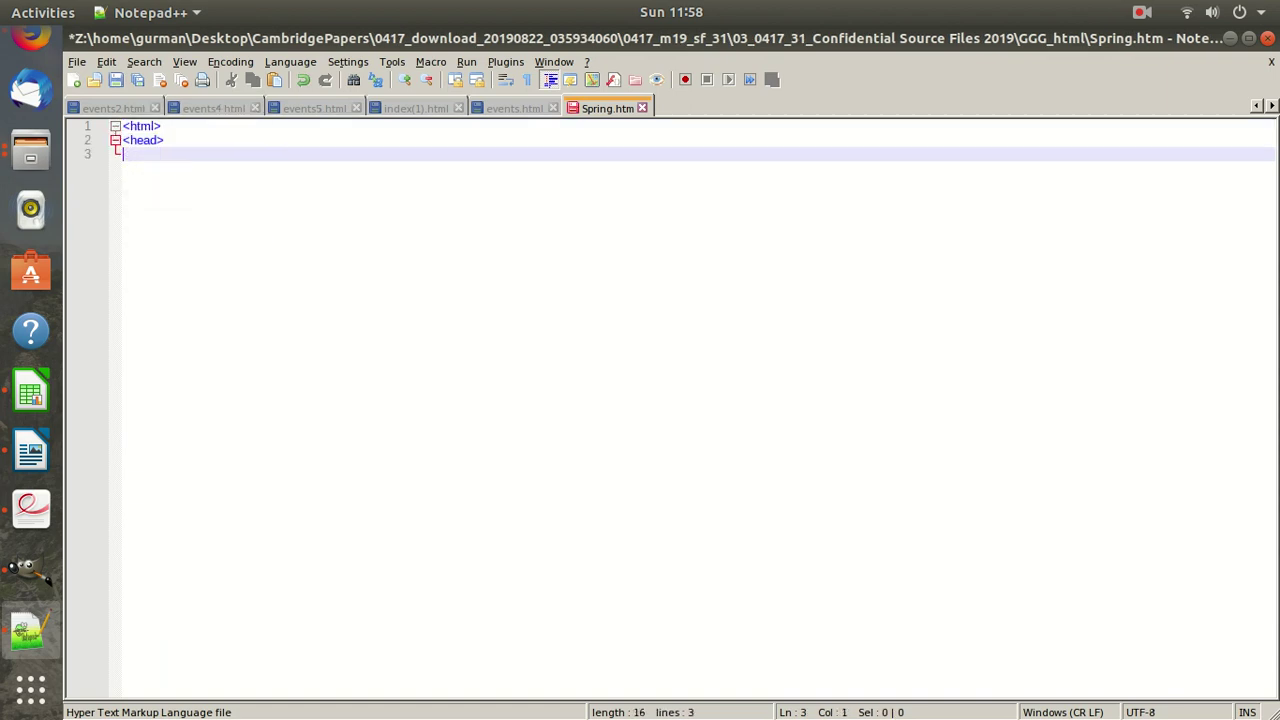
Add the page title Spring inside <title> tags on the line below the opening head tag
text(<title>Sprint.)
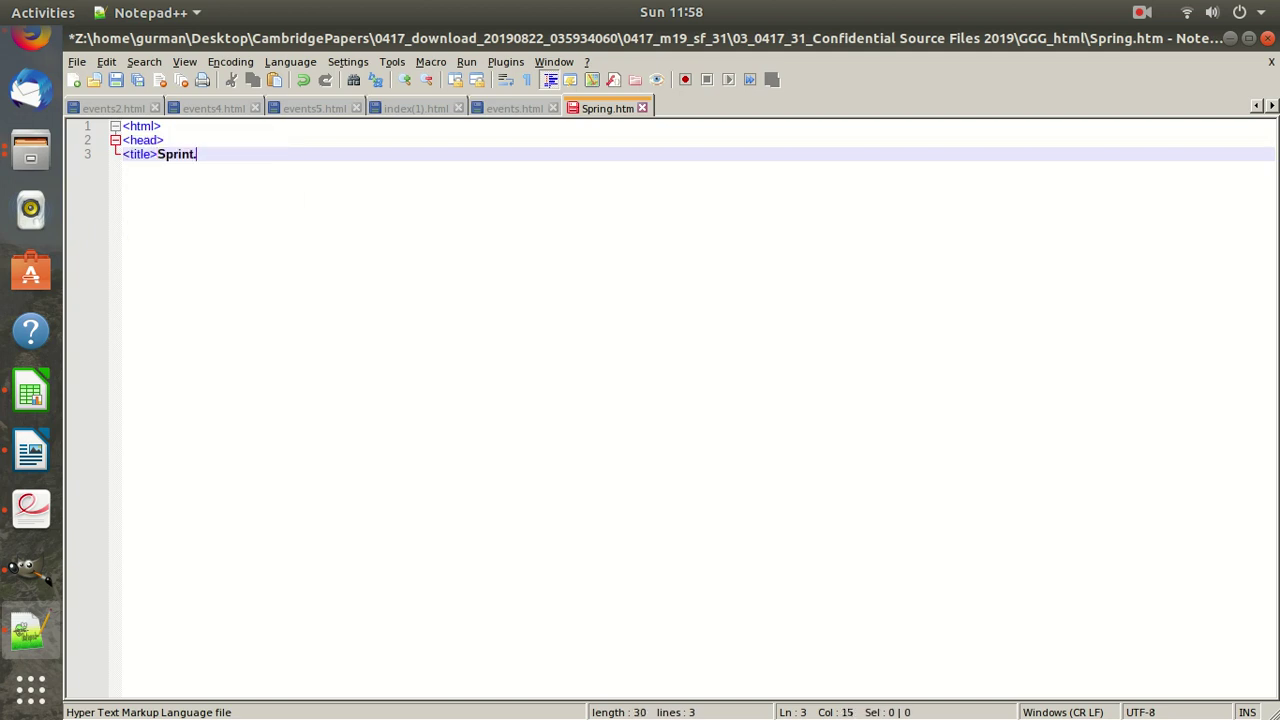
key(BackSpace)
key(BackSpace)
text(g</title>)
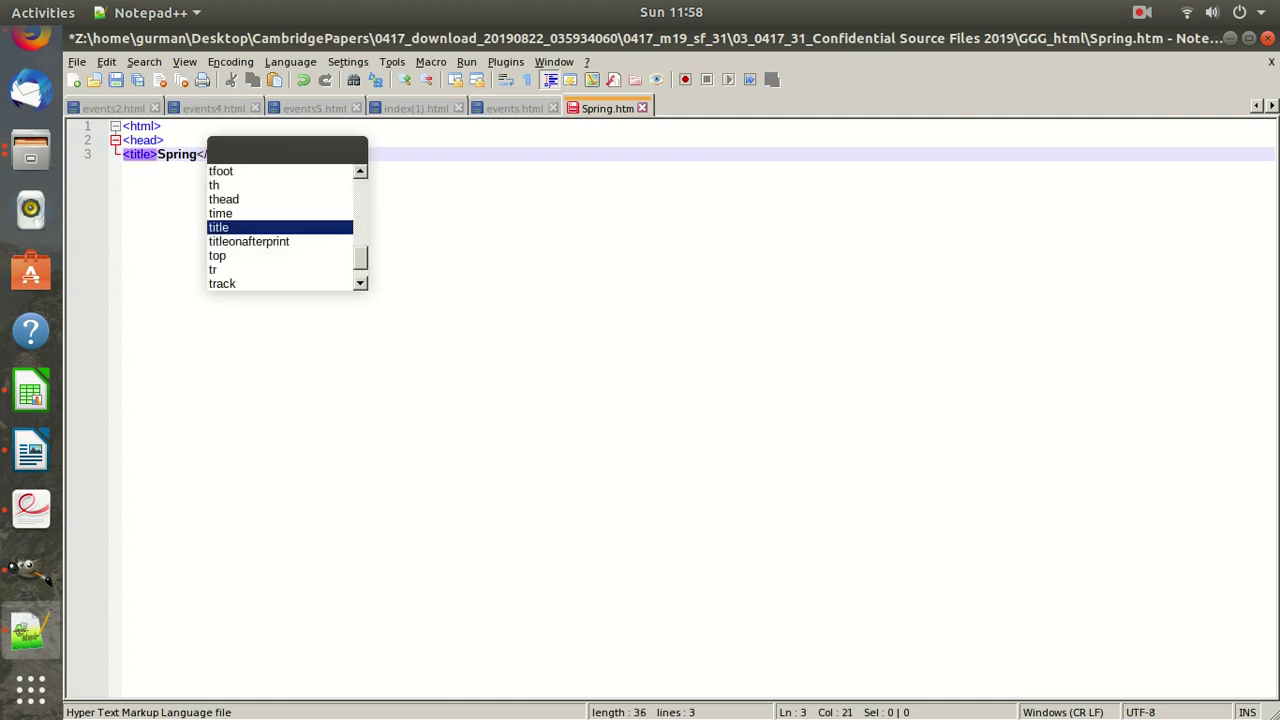
Below the title, open a <Style> block and start a rule for A with an opening brace on its own line
key(Return)
text(<)
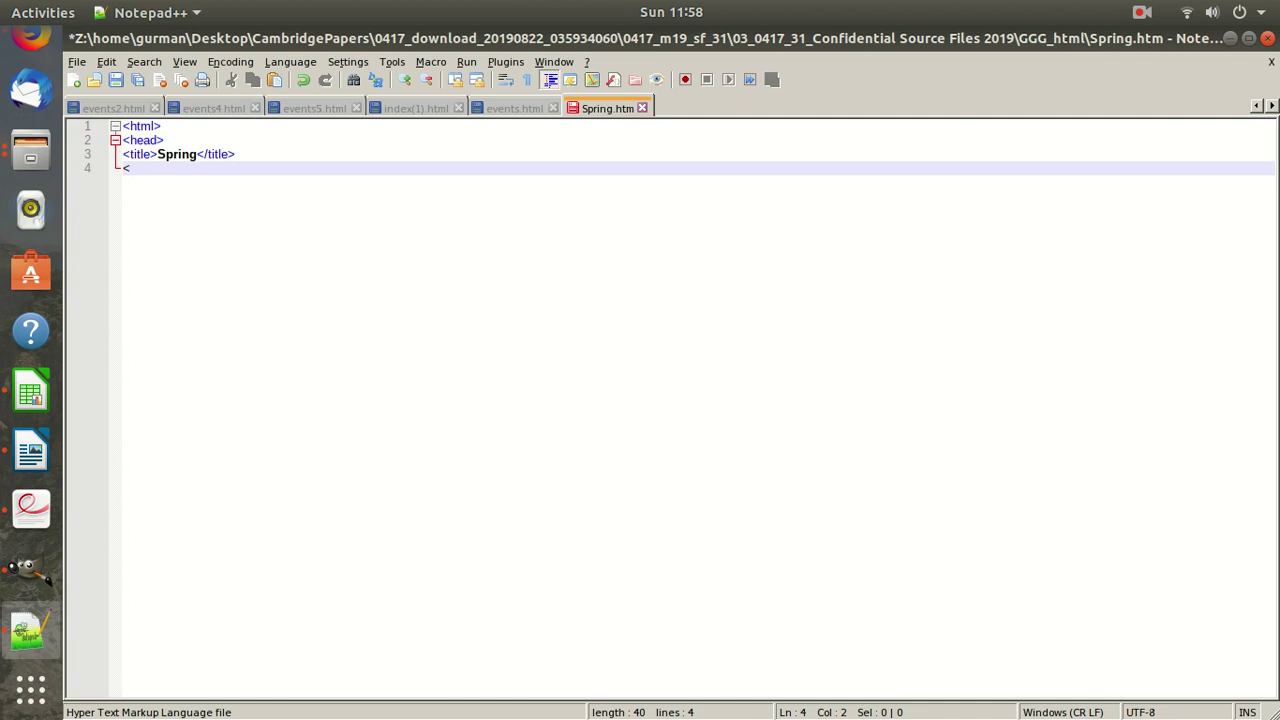
text(style>)
key(Return)
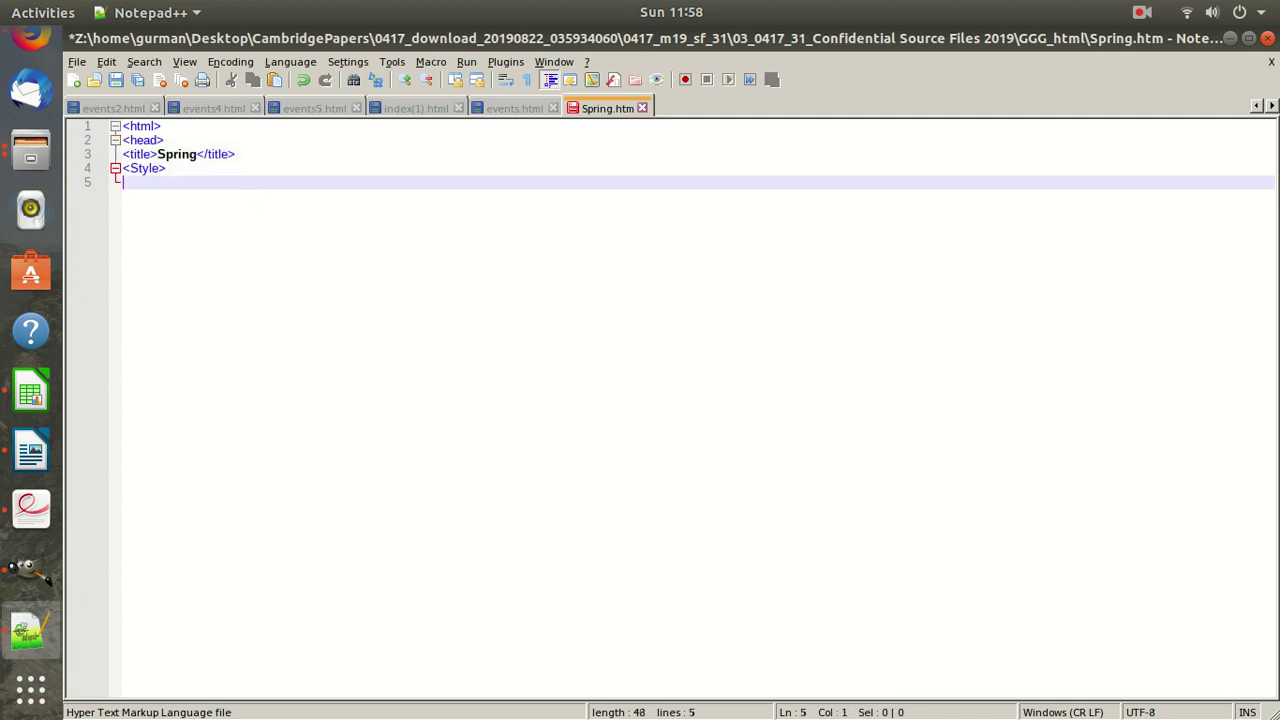
text(A)
key(Return)
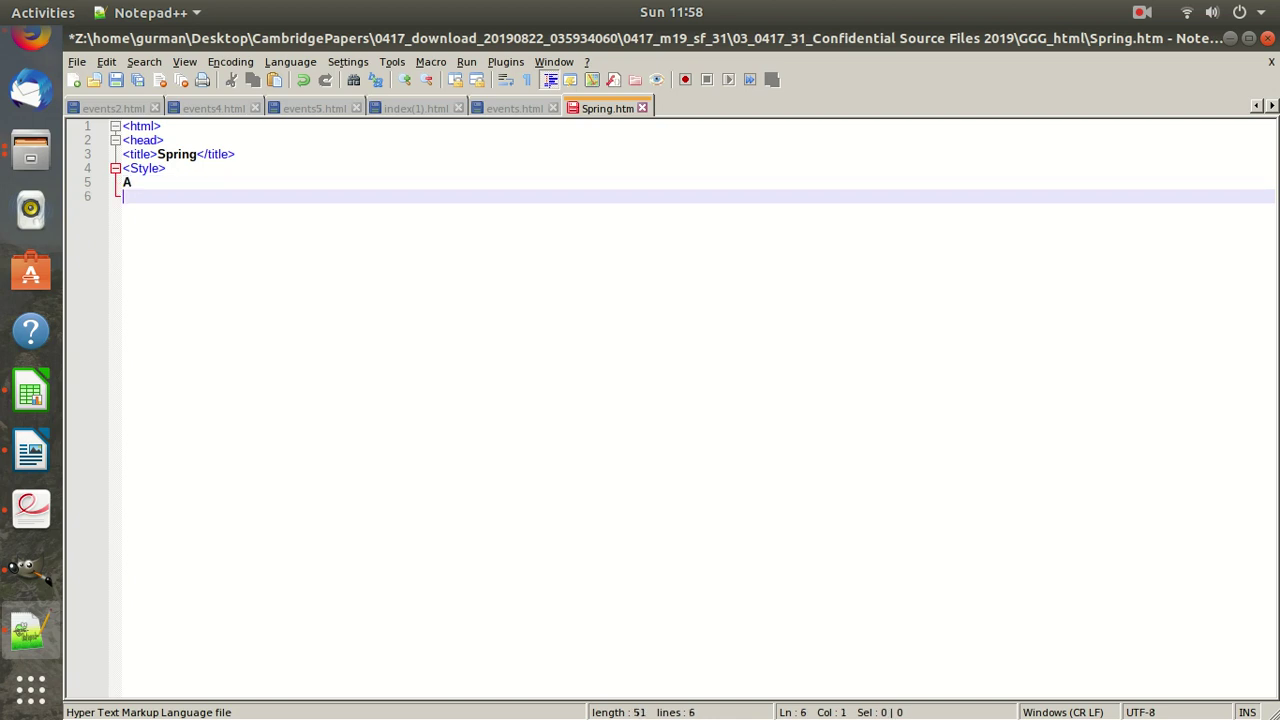
text({)
key(Return)
Check cell A's dimensions in the question paper in Document Viewer, and add width: 800px; to the A rule in Notepad++
text(width:)
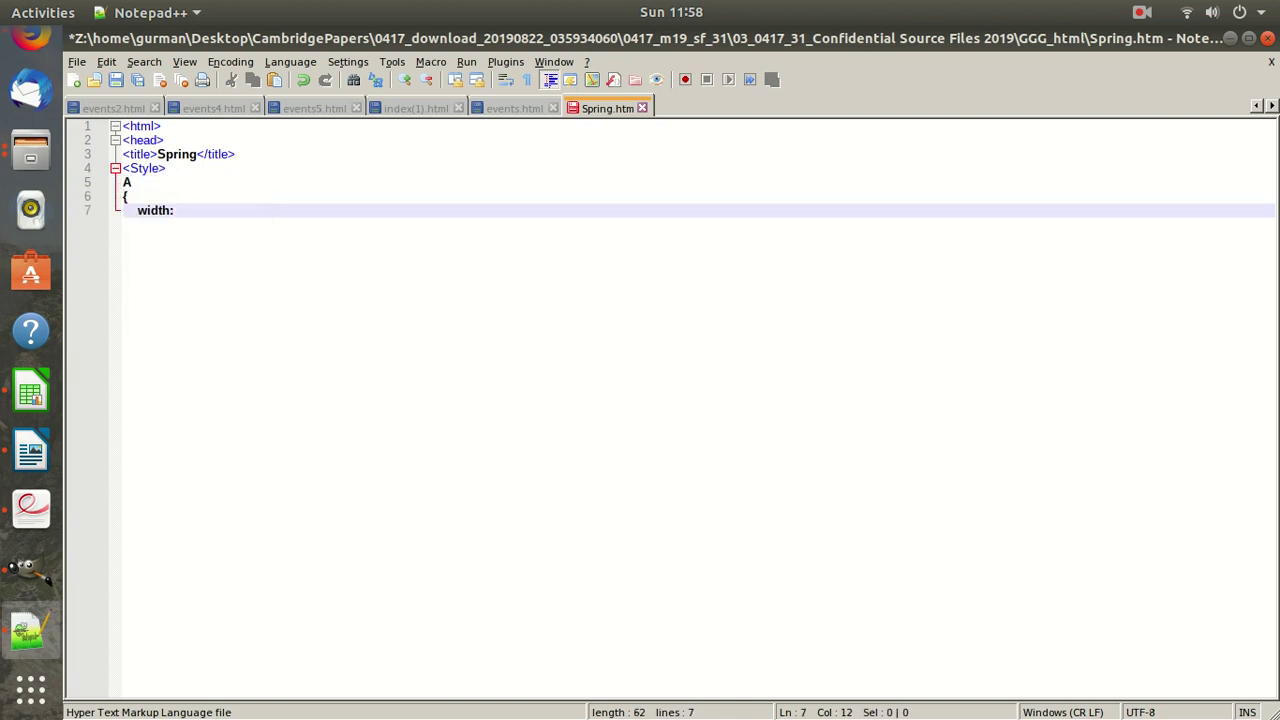
click(30, 508)
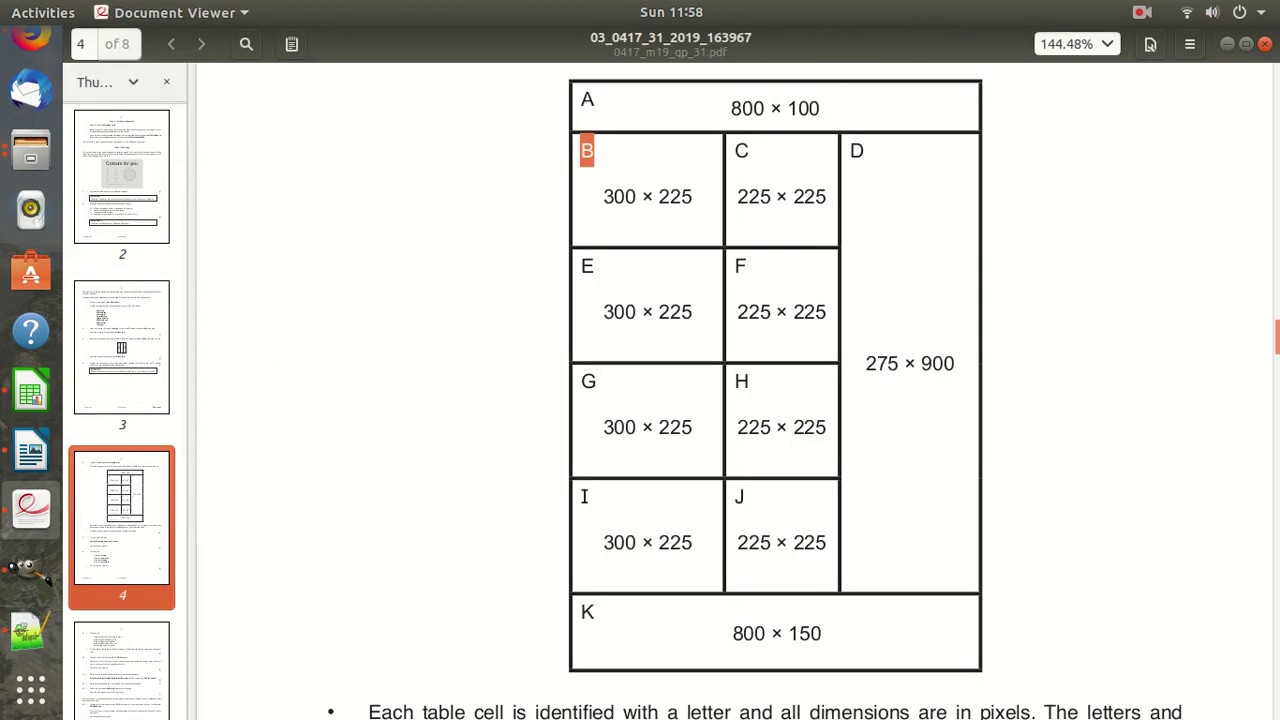
click(1227, 44)
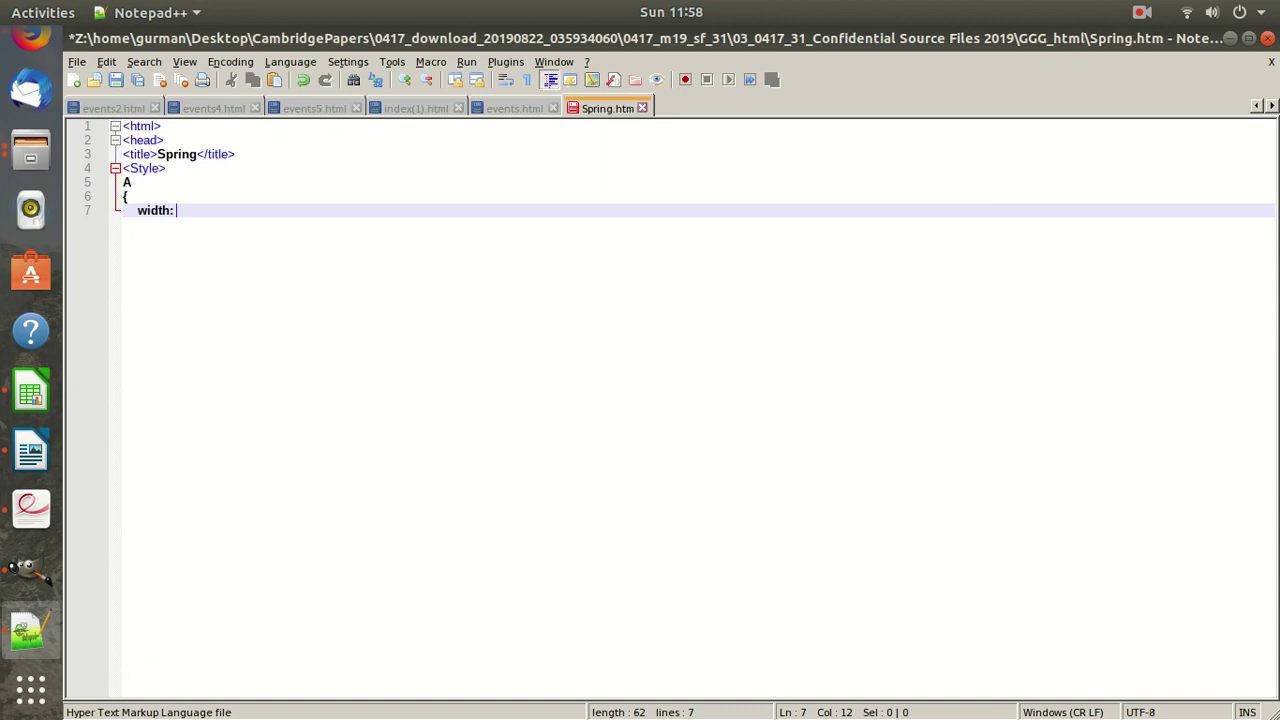
text(800px;)
key(Return)
Add height:100px; to the A rule and close it with a brace on the next line
text(height)
key(Escape)
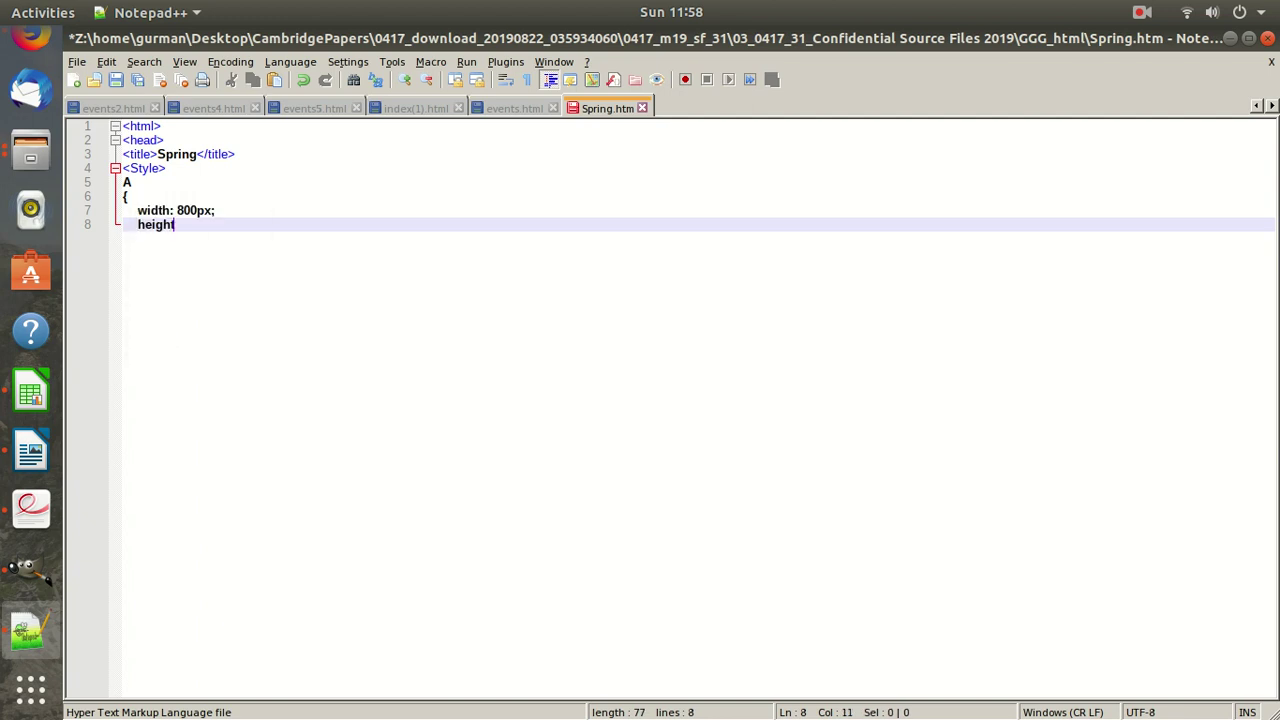
text(: 8)
text(00)
key(BackSpace)
key(BackSpace)
text(100px;)
key(Return)
key(BackSpace)
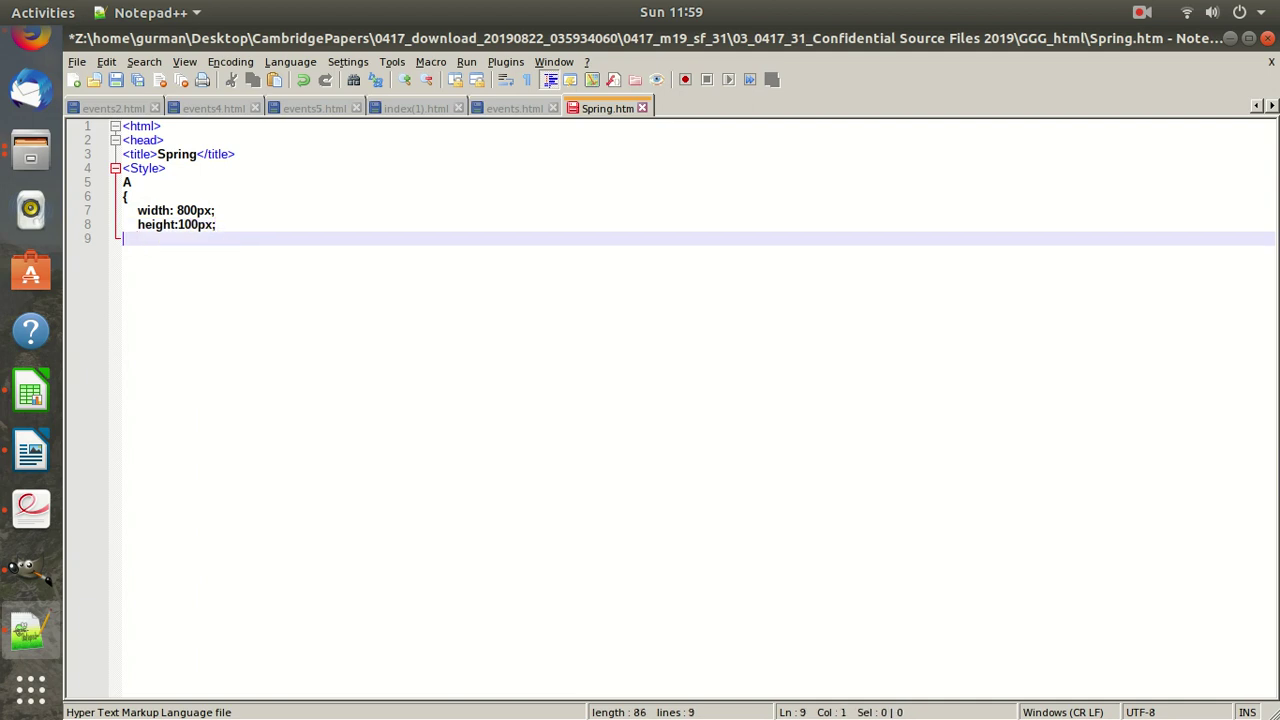
text(})
key(Return)
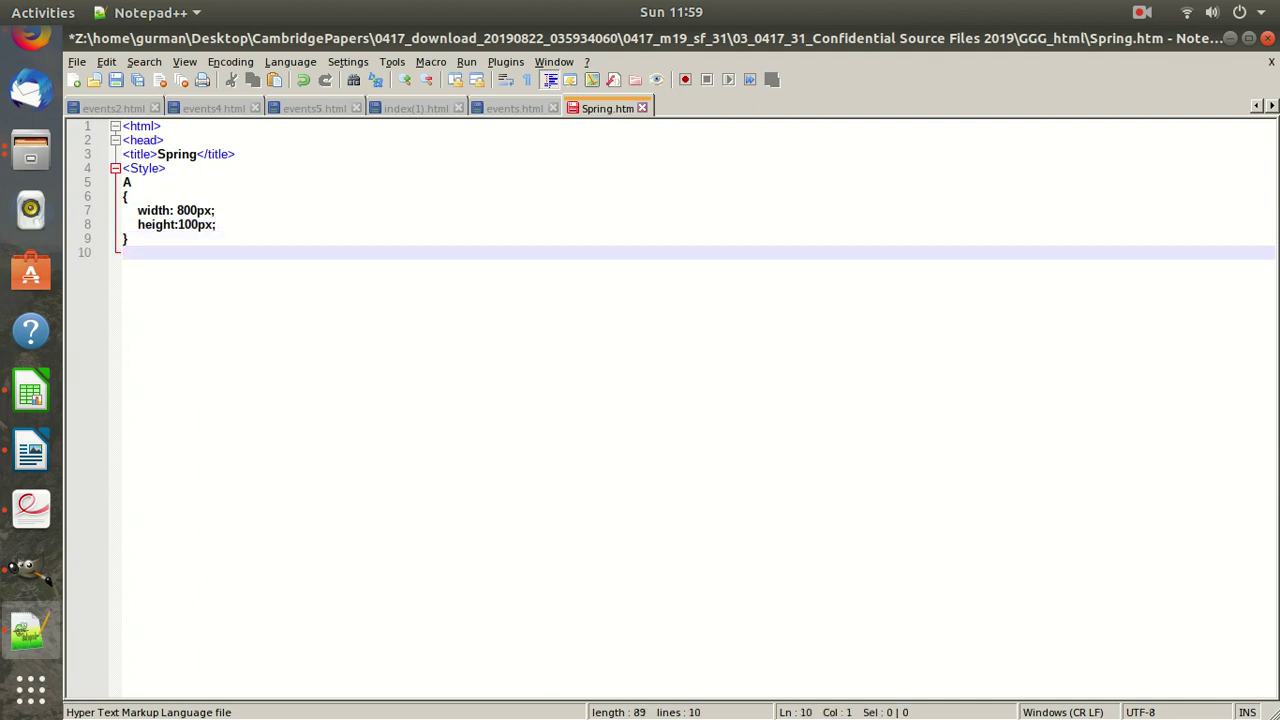
Review the table diagram in Document Viewer, and turn the A selector into #A back in Notepad++, leaving a new line below its rule
click(30, 508)
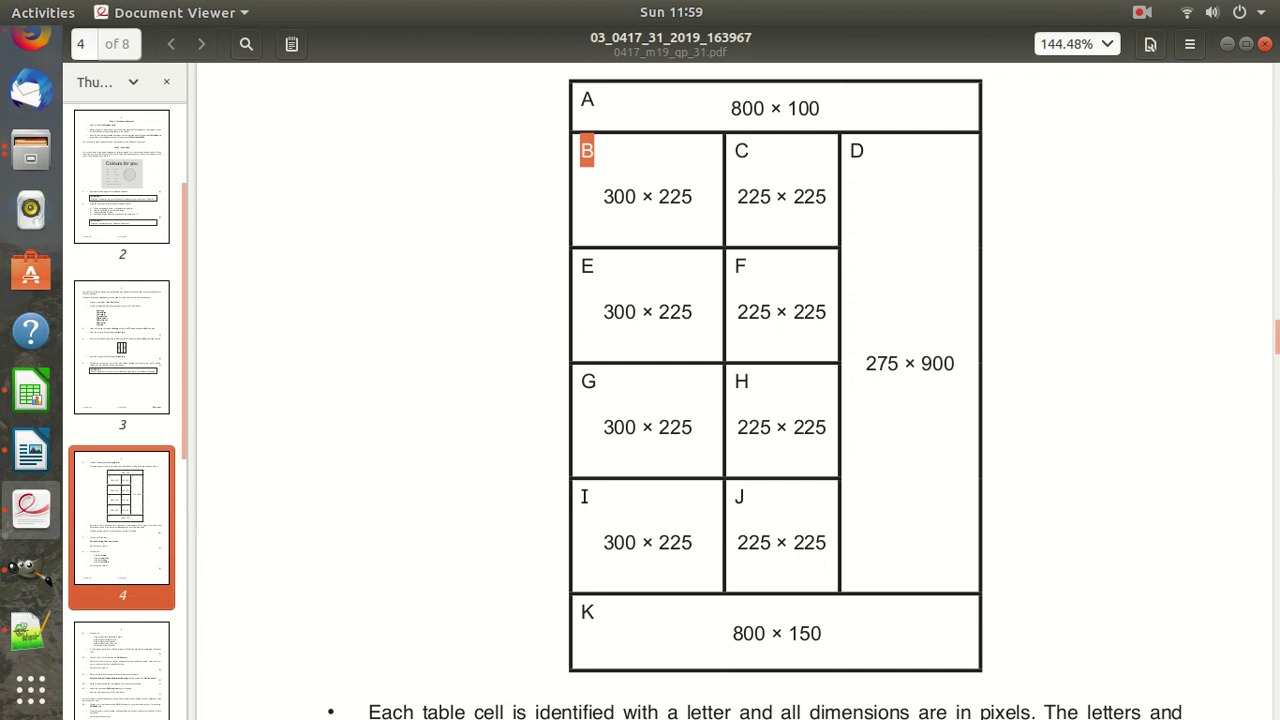
click(1227, 44)
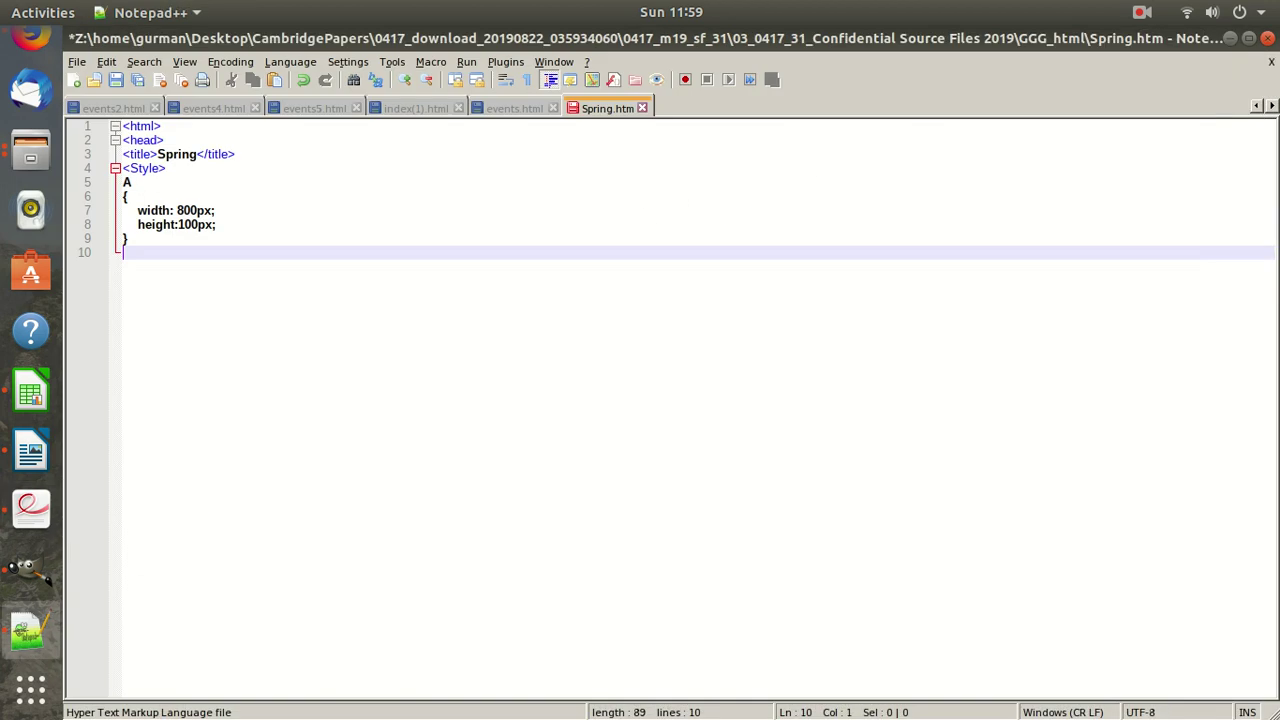
click(124, 182)
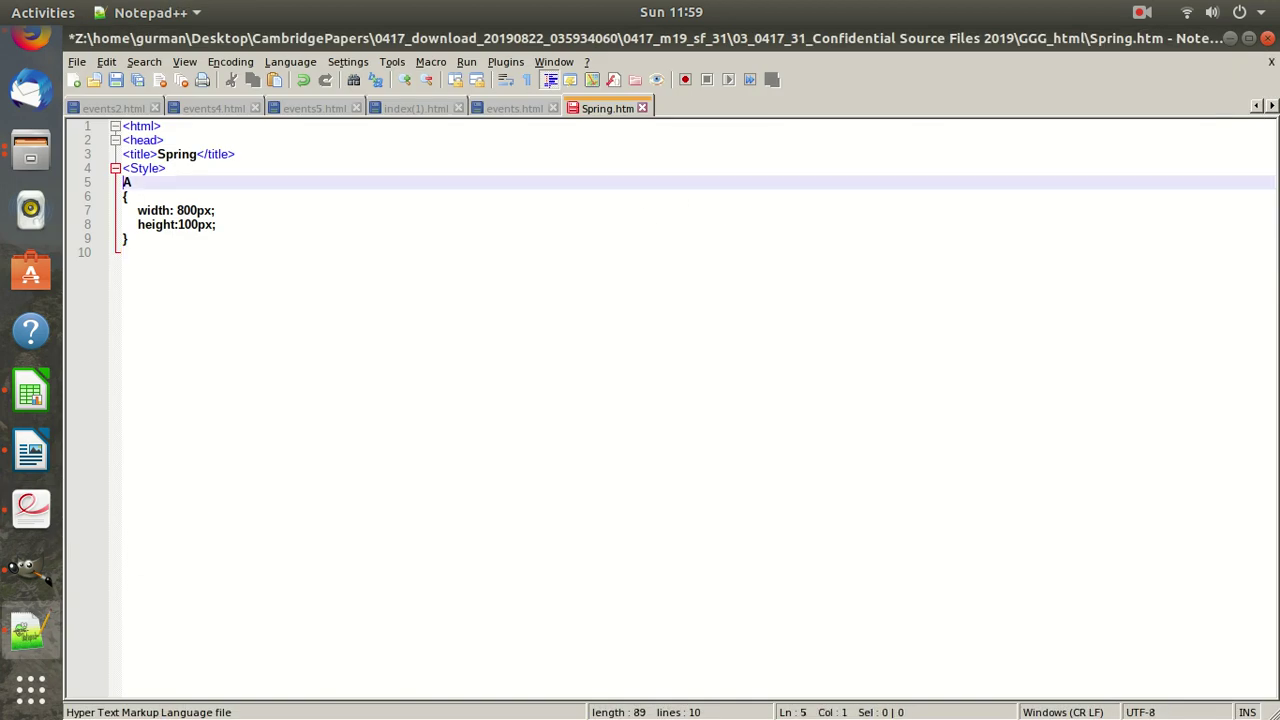
text(#)
key(Down)
key(Down)
key(Down)
key(Down)
key(Return)
Consult the table diagram in Document Viewer and start a grouped rule for #B,#C,#E,#F,#G,#H,#I with an opening brace in Notepad++
text(#)
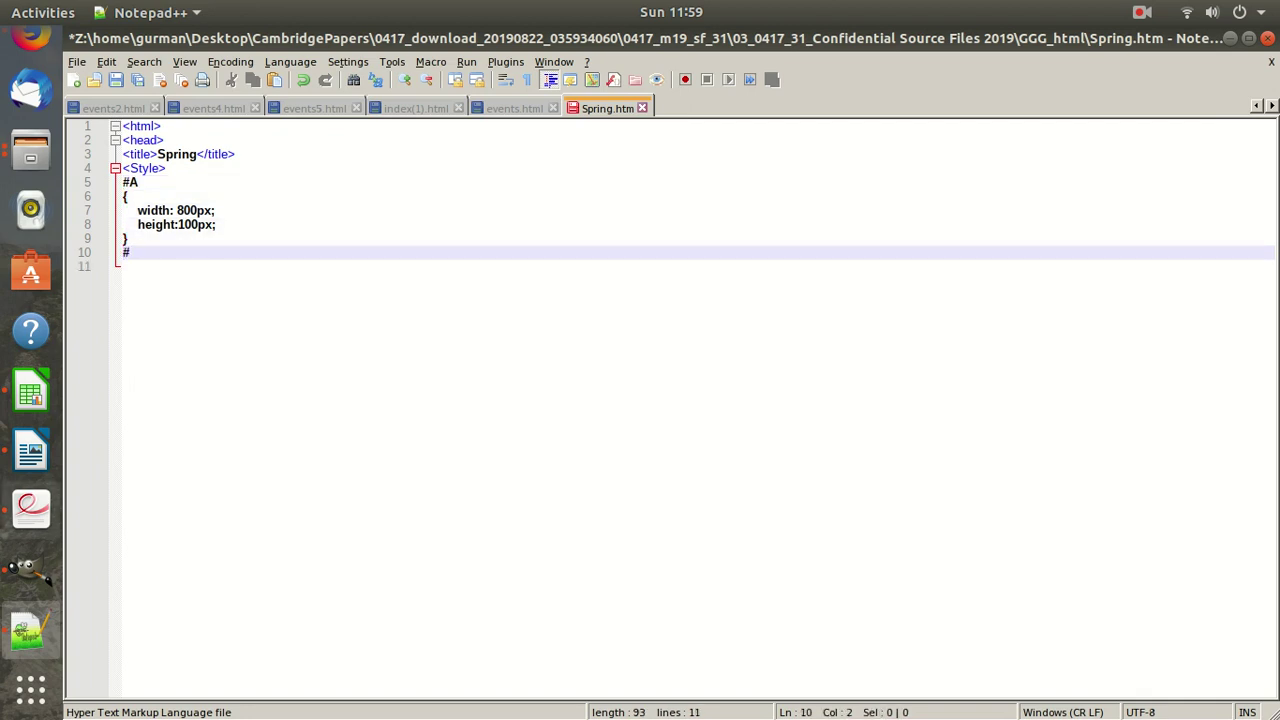
click(31, 508)
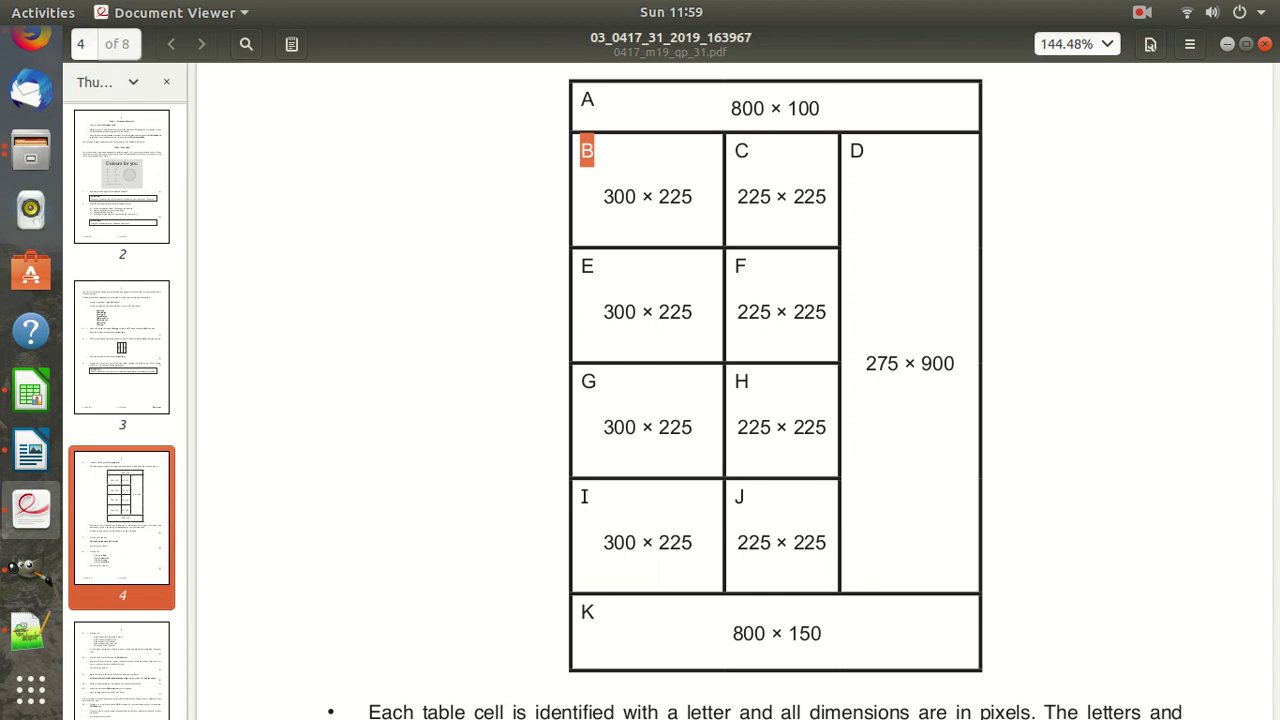
click(1228, 44)
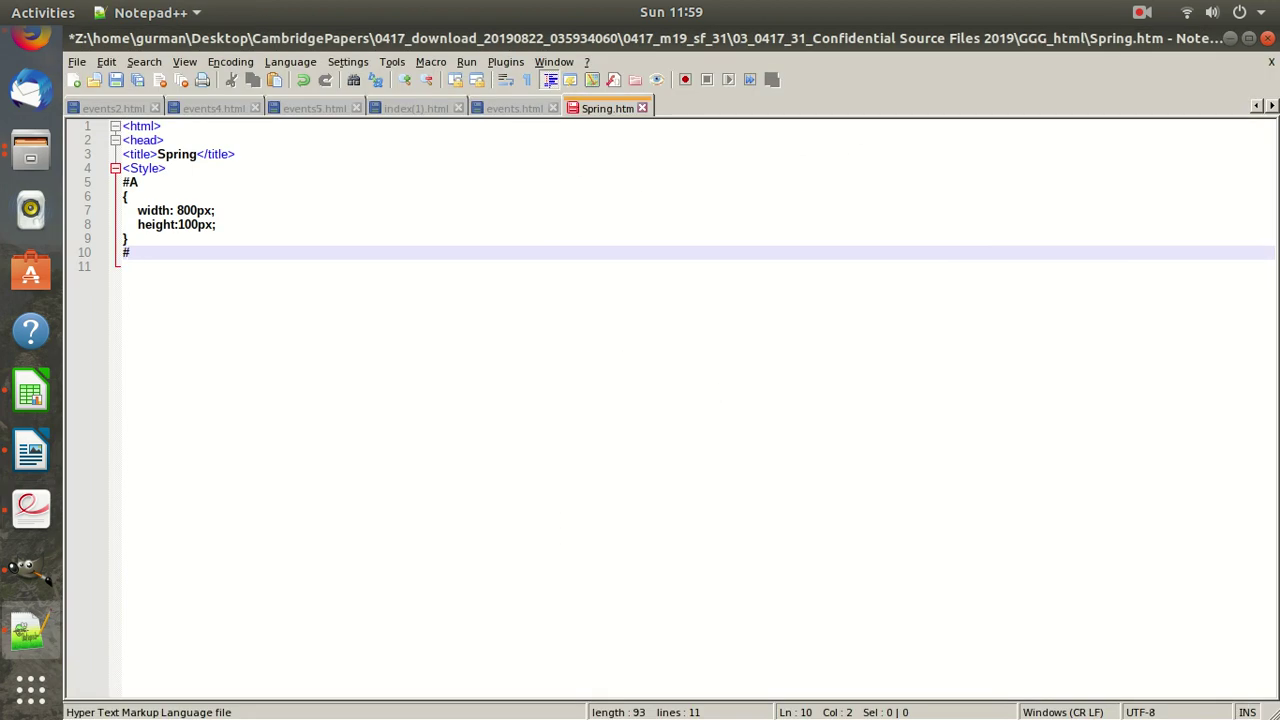
text(B,#C,#)
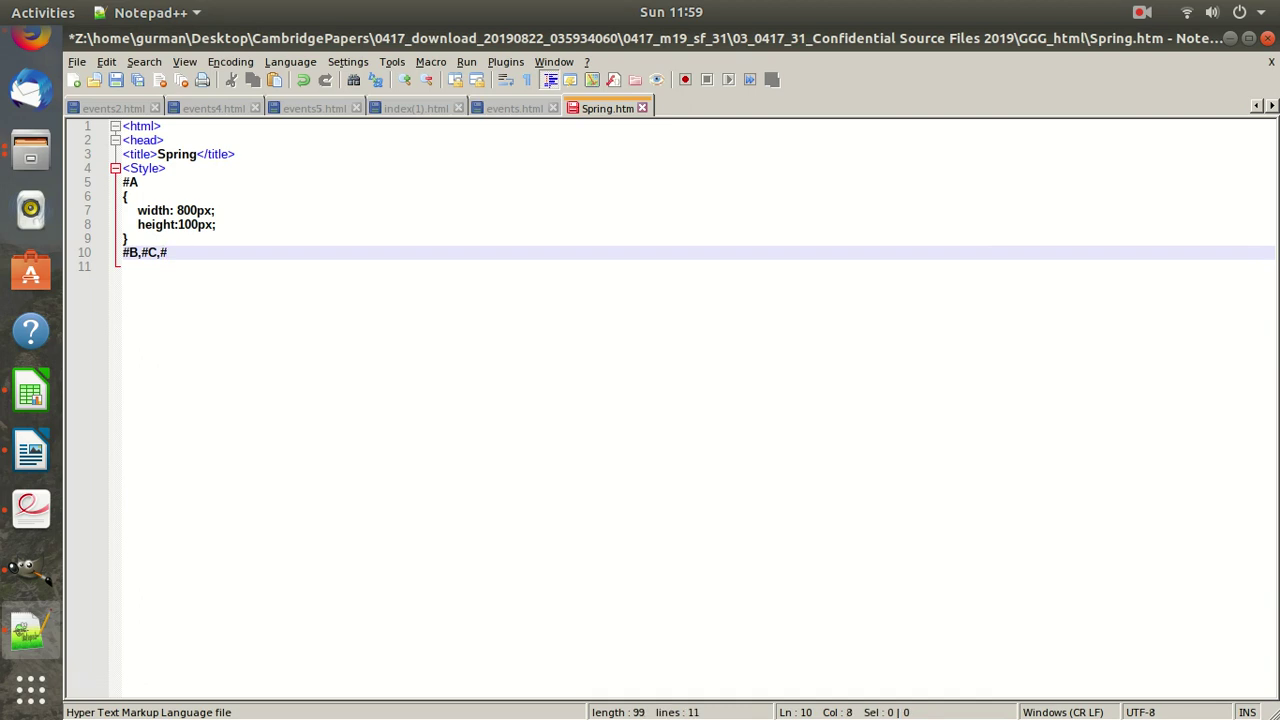
text(E,#F,)
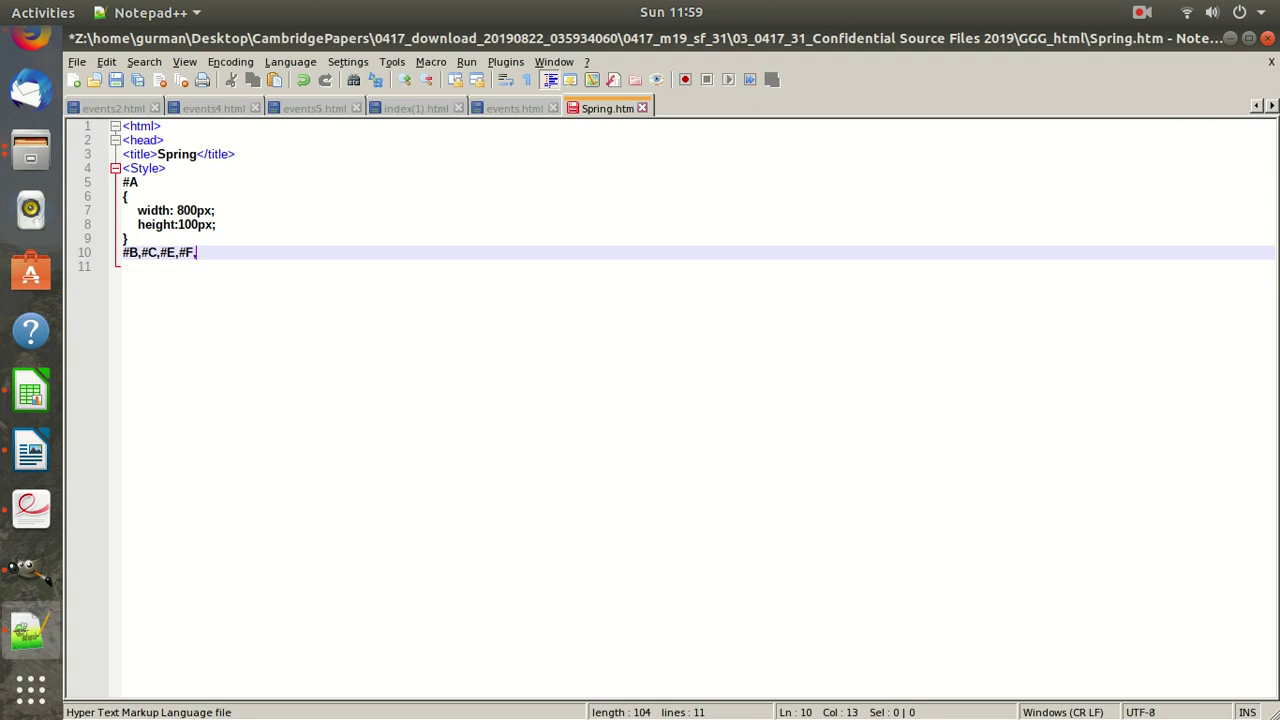
text(#G,#H,#I)
key(Return)
text({)
key(Return)
key(Tab)
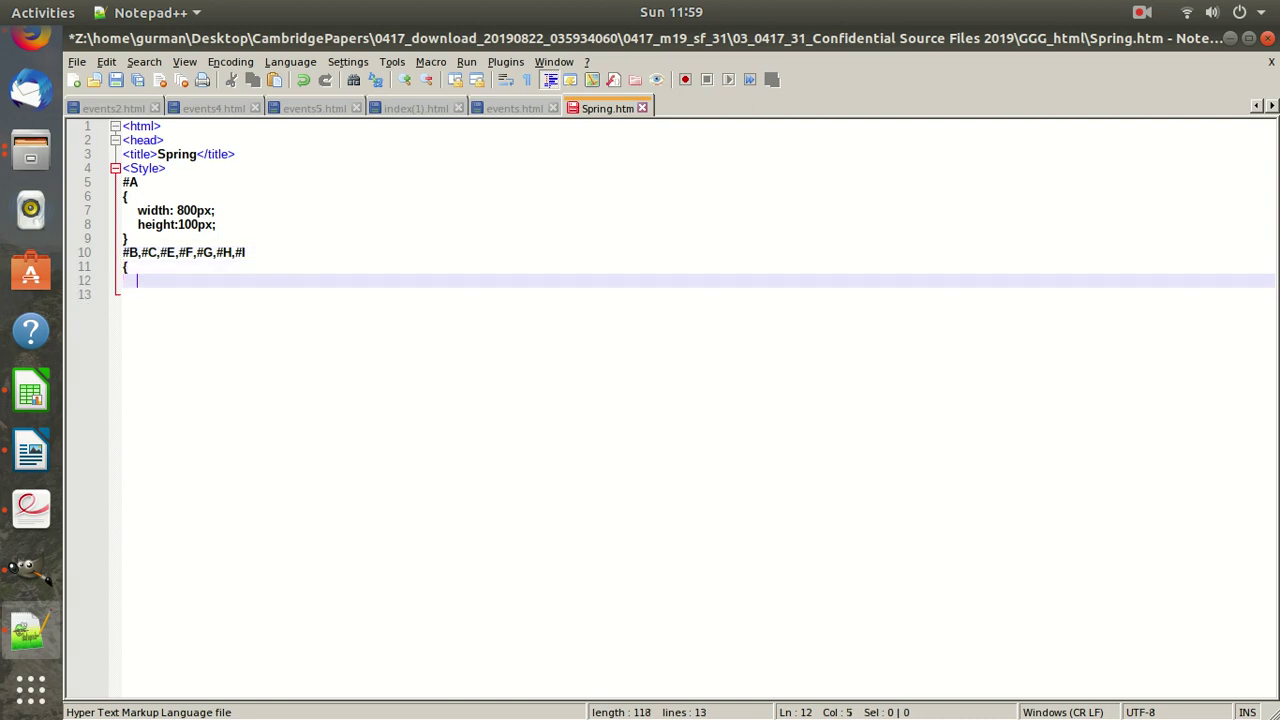
Look up cell B's dimensions in Document Viewer and add width:300px; to the grouped rule in Notepad++
text(width)
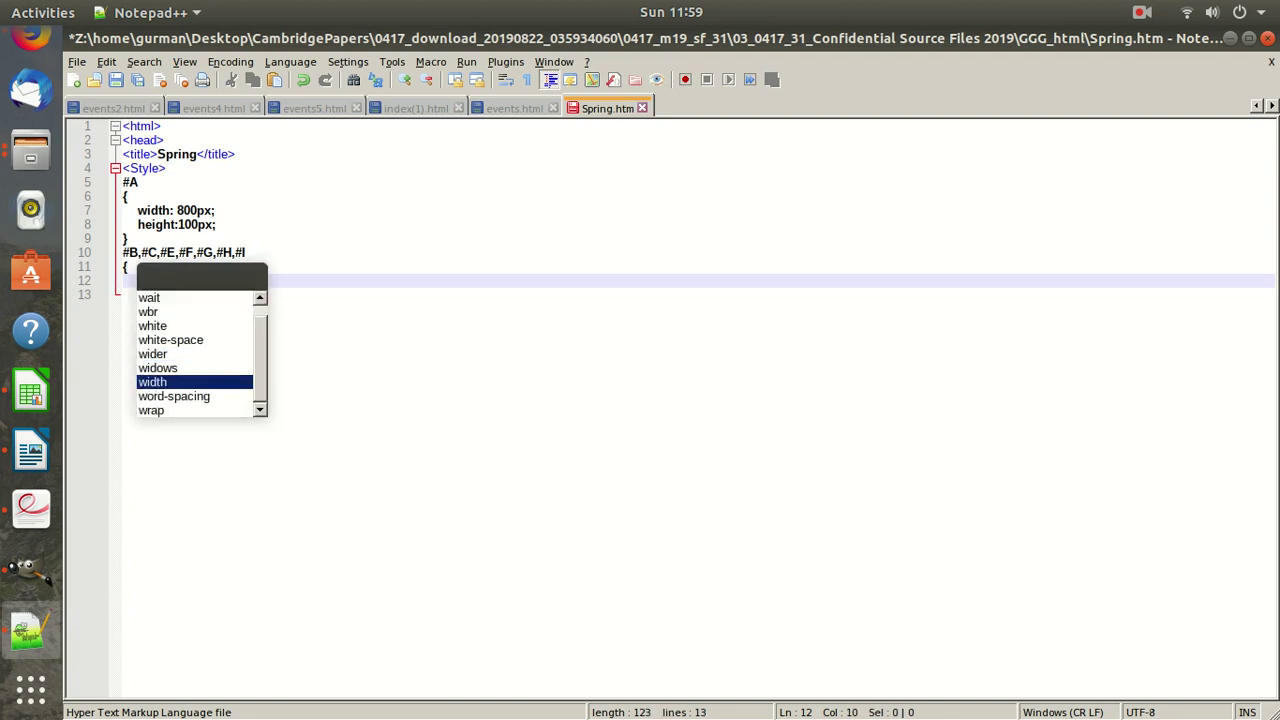
key(Return)
text(:=)
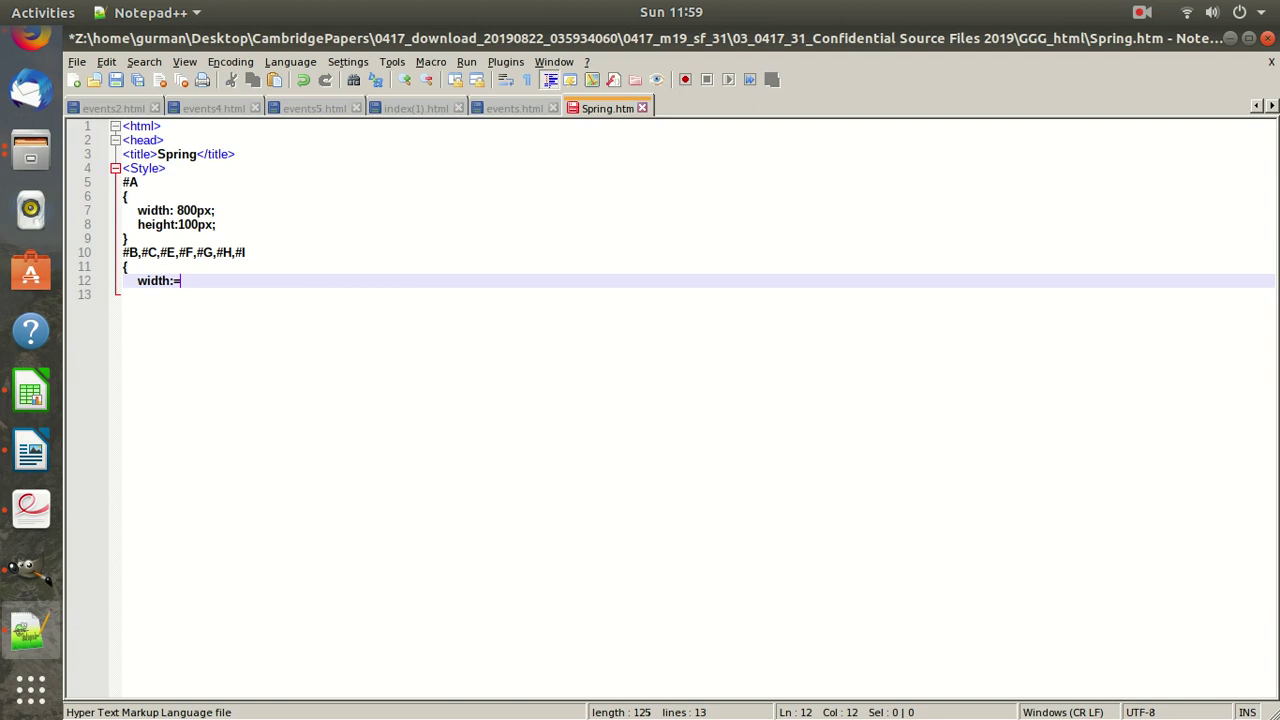
key(BackSpace)
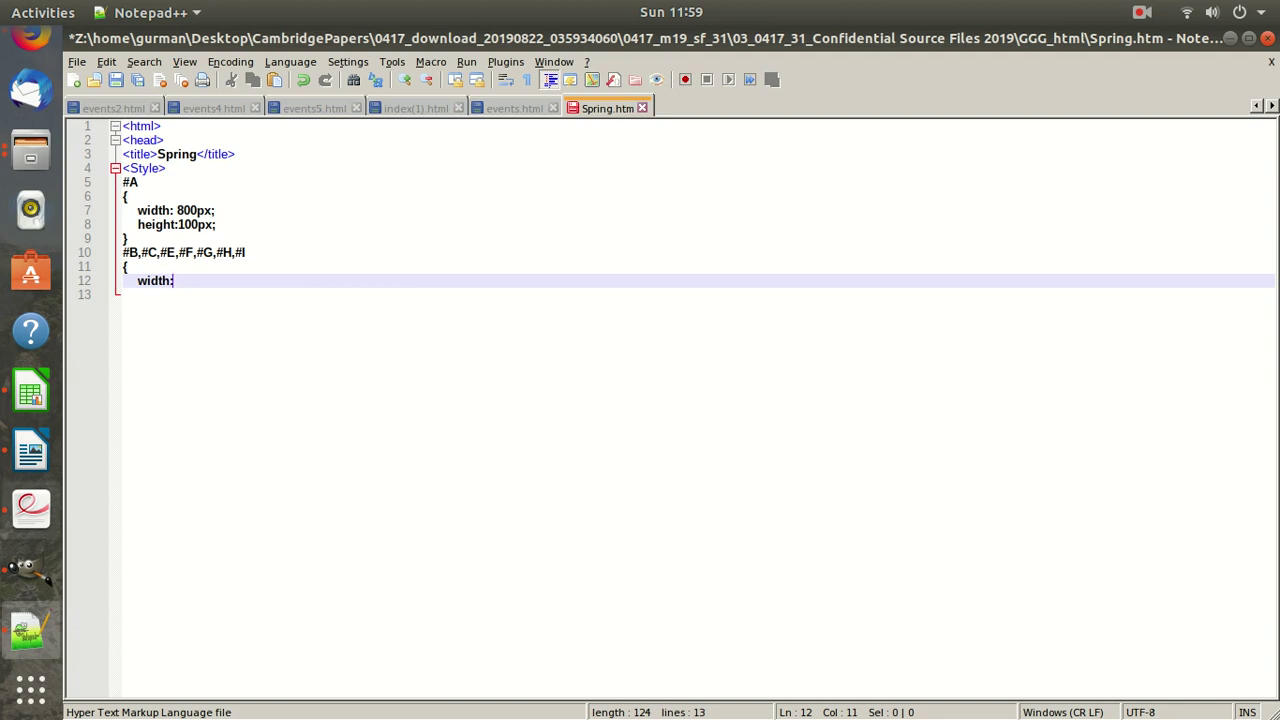
click(30, 508)
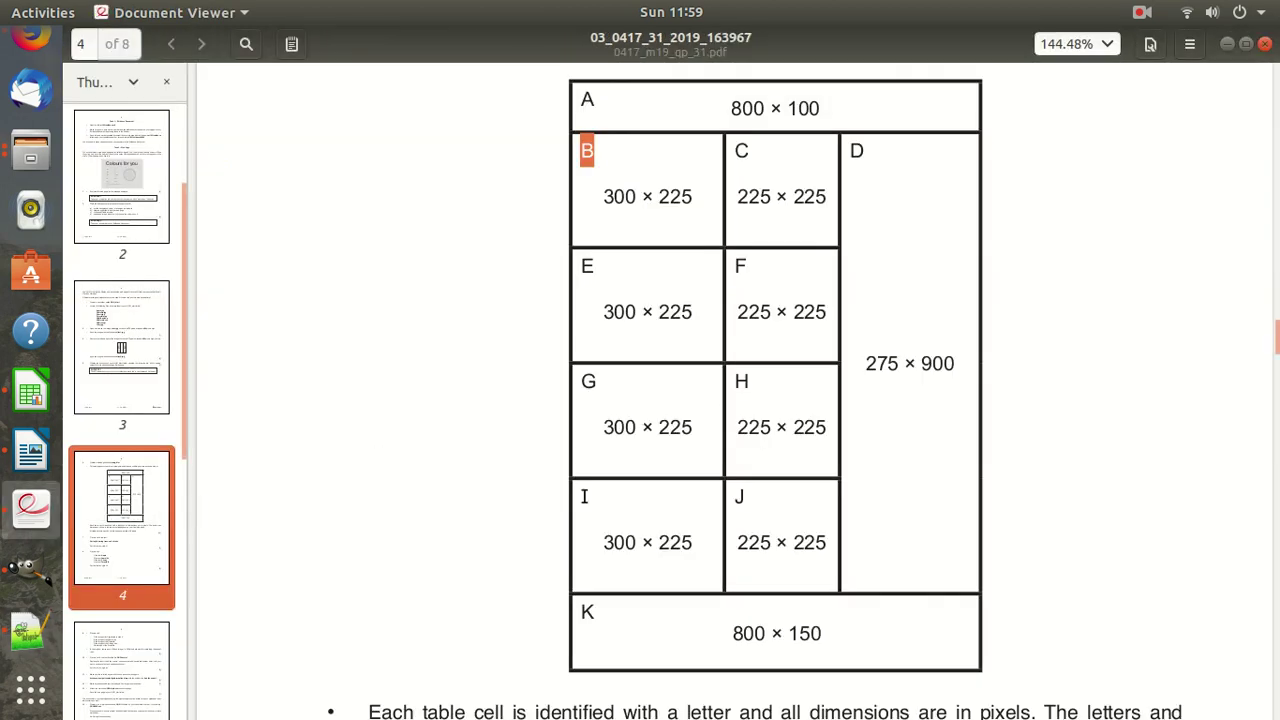
click(1227, 44)
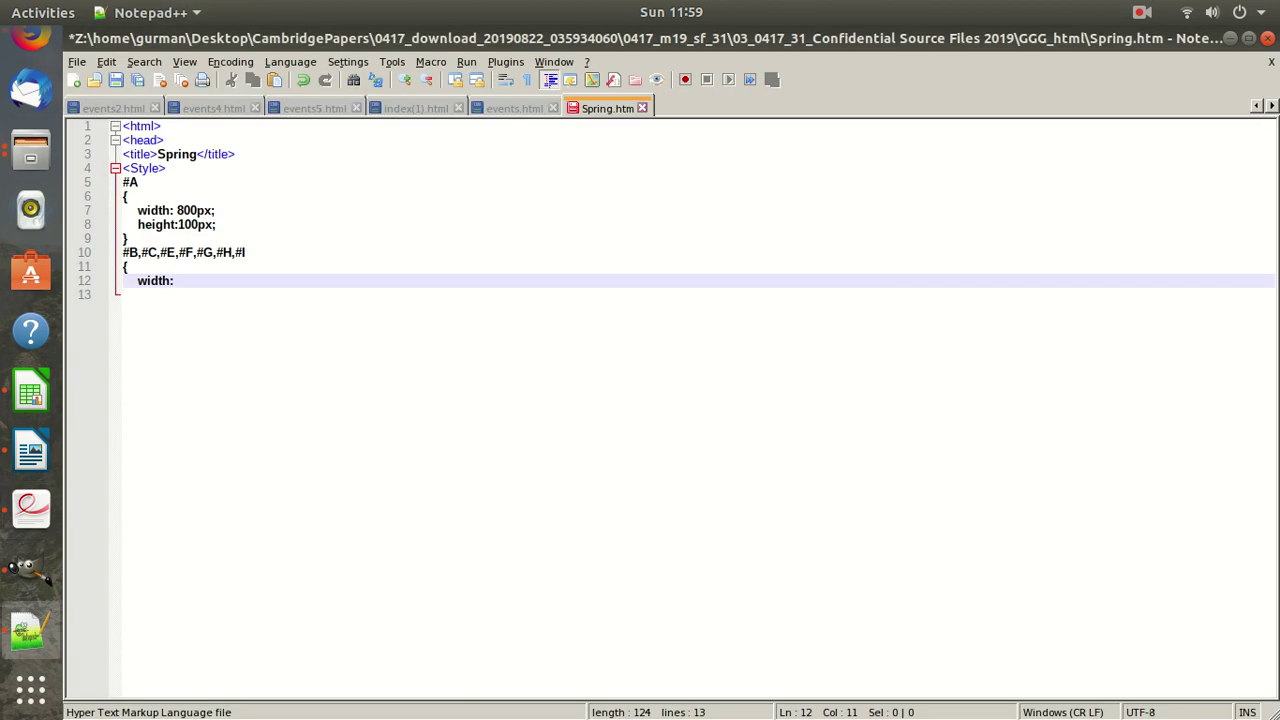
text(300px;)
key(Return)
Add height:225px; to the grouped rule and close it with a brace on the next line
text(hi)
key(Return)
key(BackSpace)
key(BackSpace)
key(BackSpace)
key(BackSpace)
key(BackSpace)
text(e)
key(Return)
text(:)
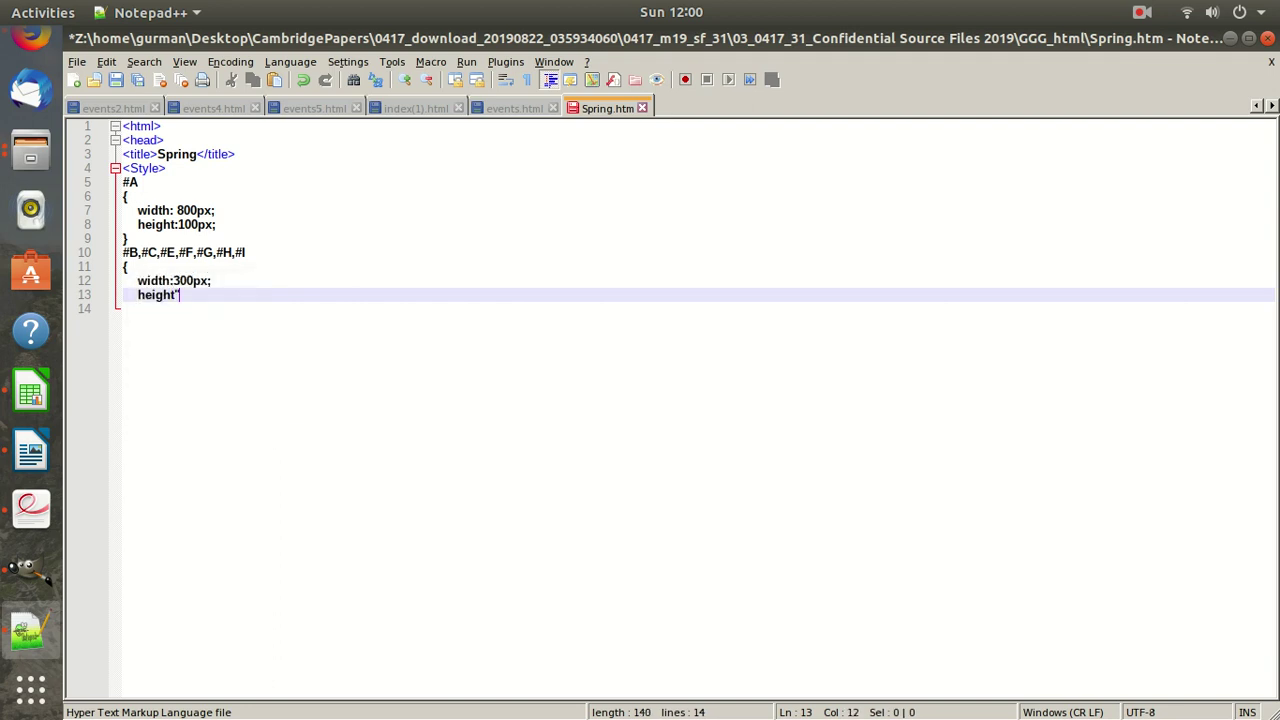
text(225px;)
key(Return)
key(BackSpace)
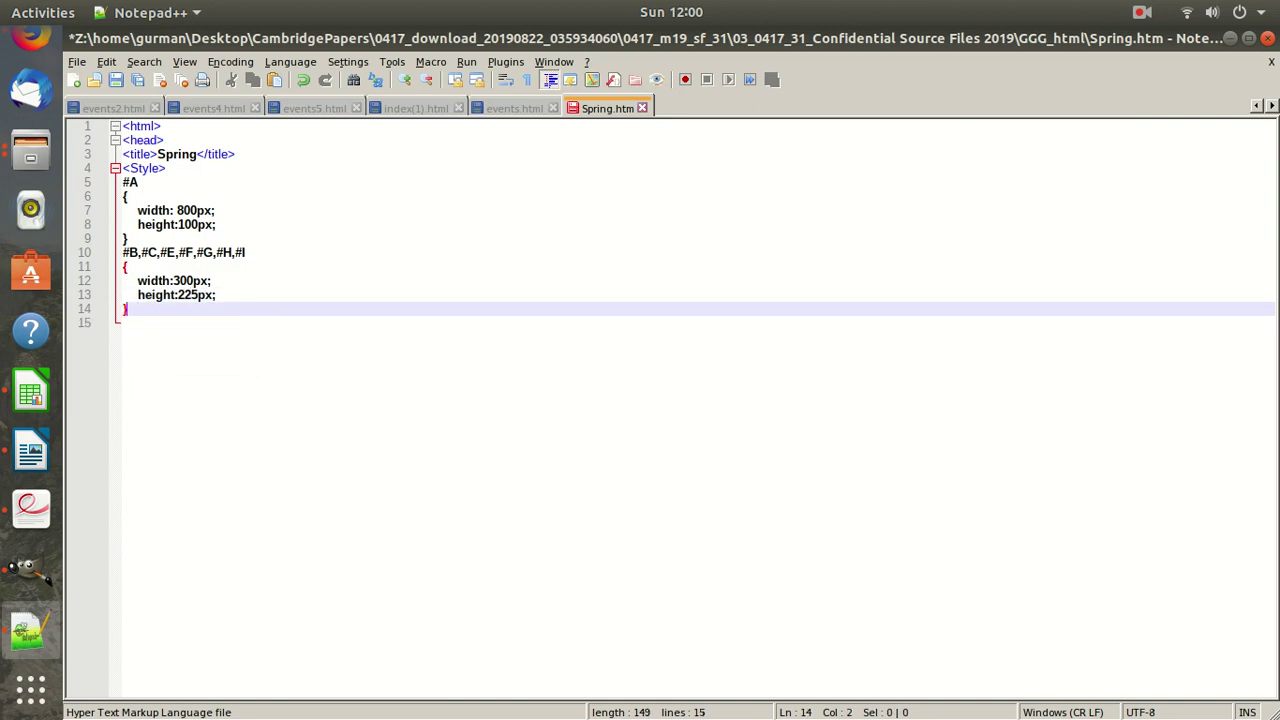
text(})
key(Return)
Start a #D rule and give it width:275px;, checking cell D's dimensions in Document Viewer
text(#D)
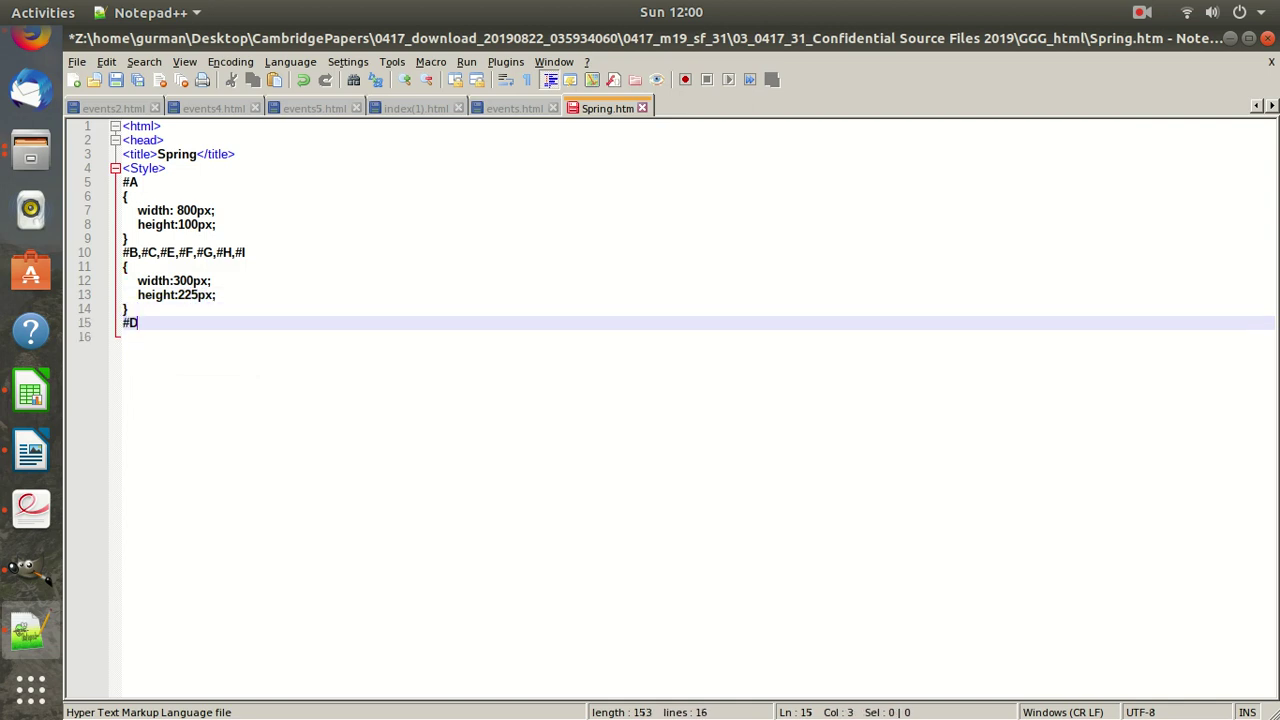
key(Return)
text({)
key(Return)
key(Tab)
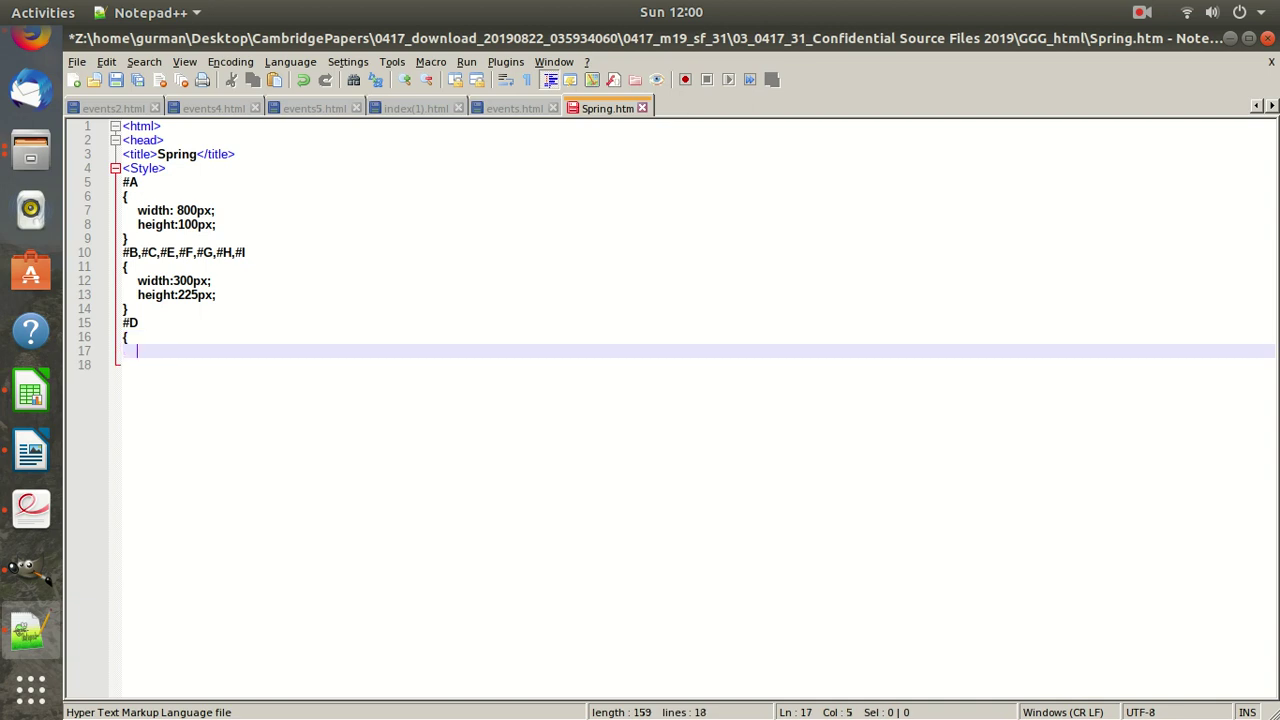
text(width:)
click(31, 508)
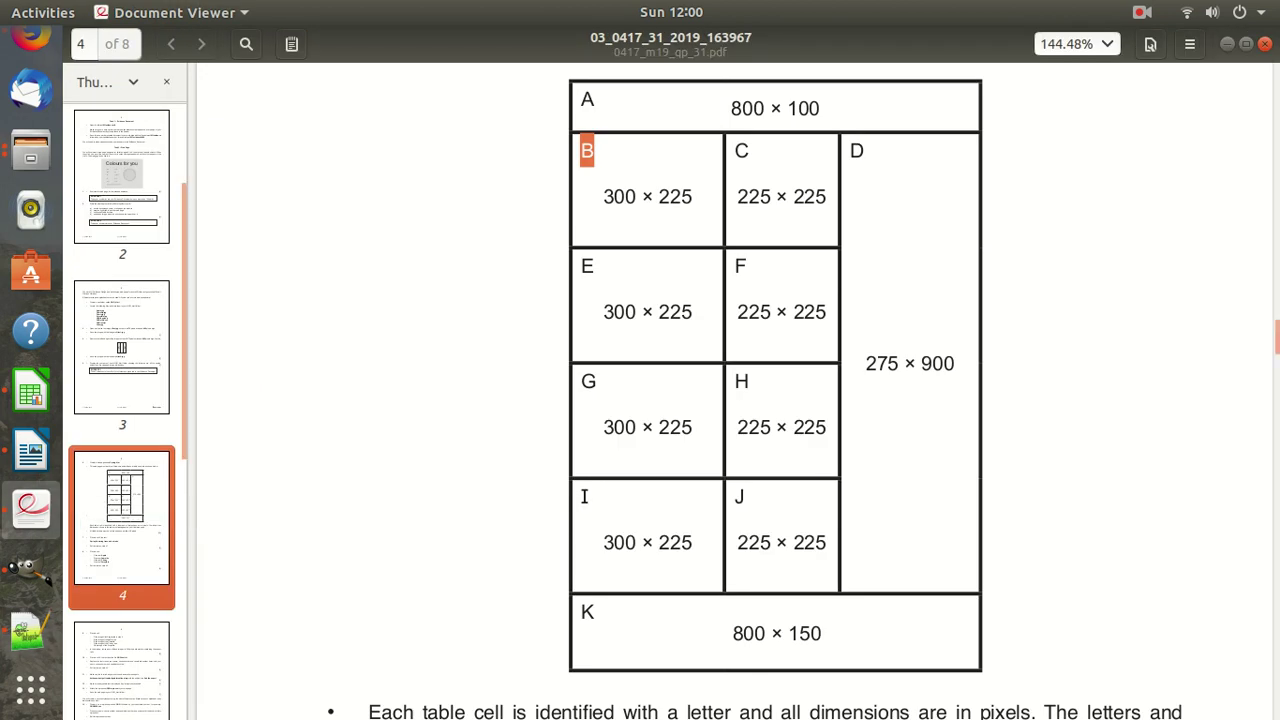
click(29, 630)
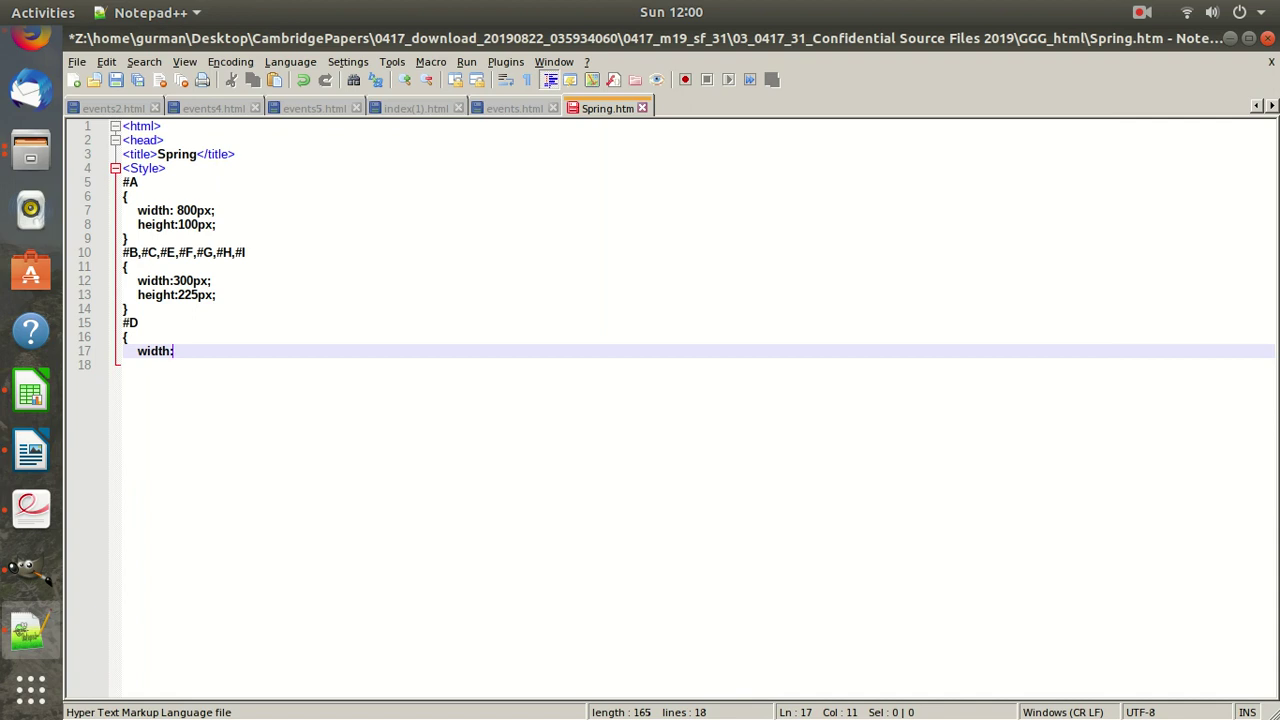
text(275px;)
key(Return)
Recheck cell D in Document Viewer, add height:900px; to the #D rule in Notepad++ and close the rule with a brace
text(height:)
click(31, 508)
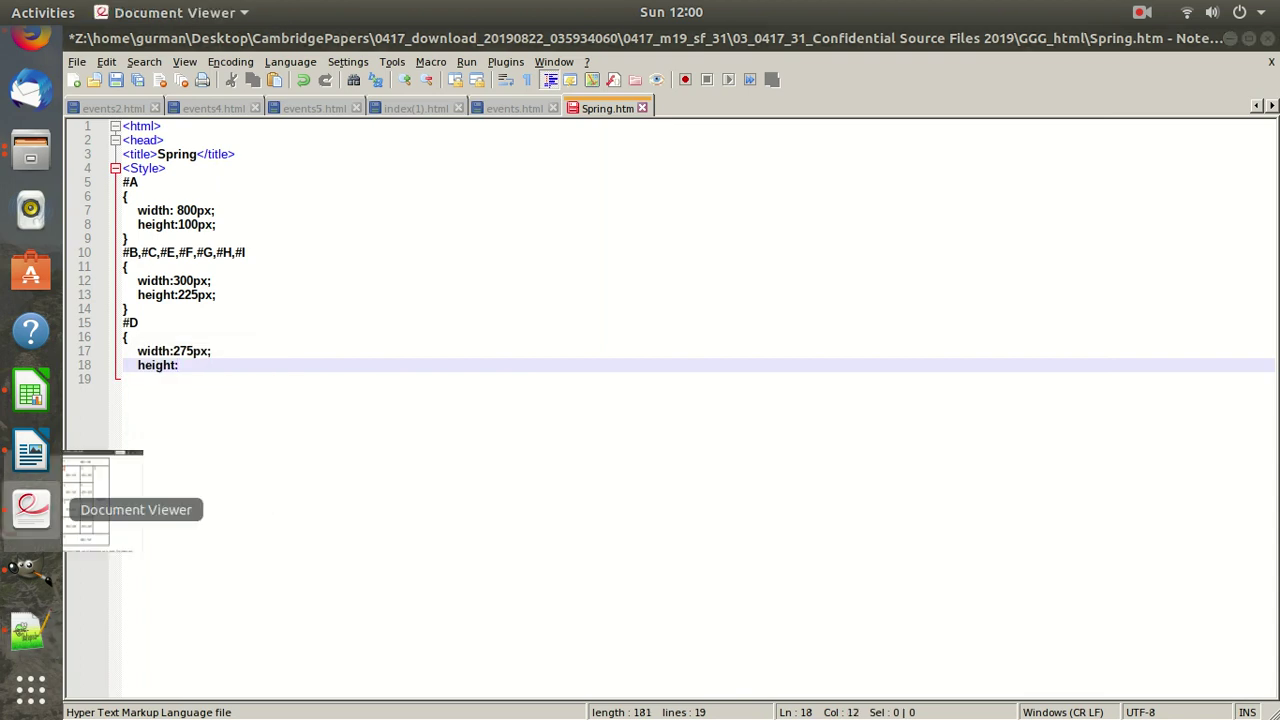
click(1227, 44)
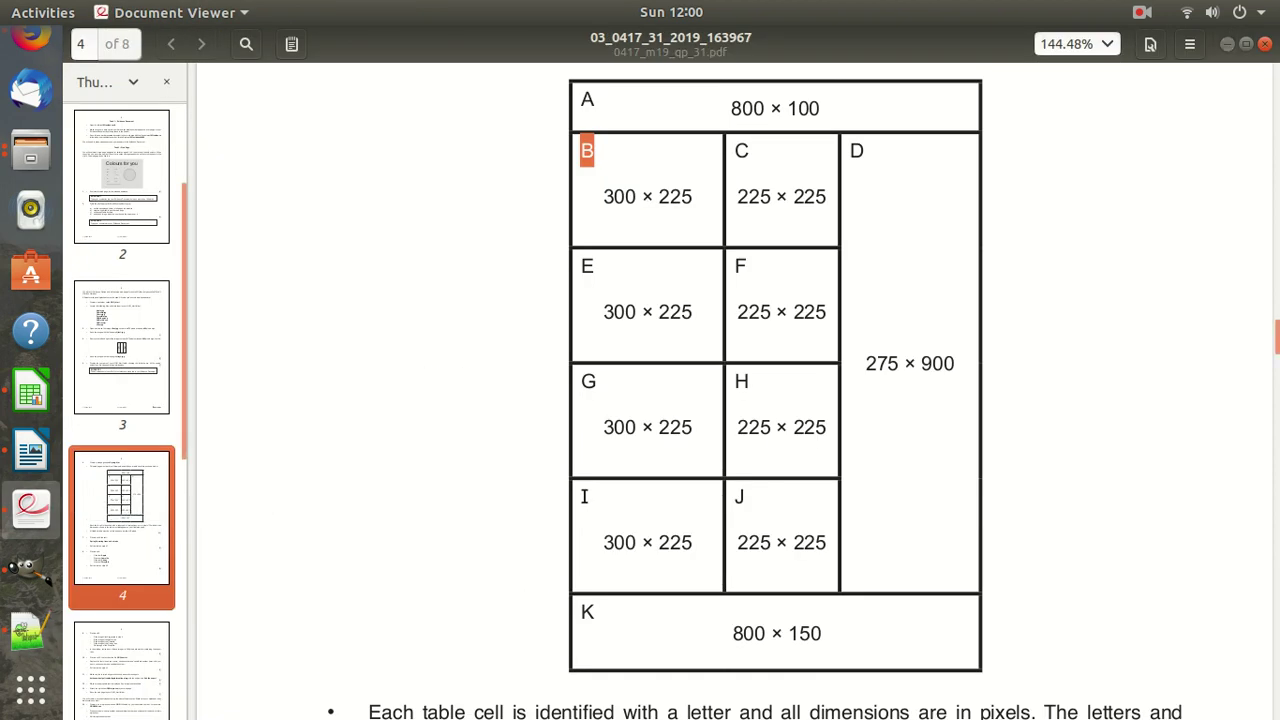
text(900)
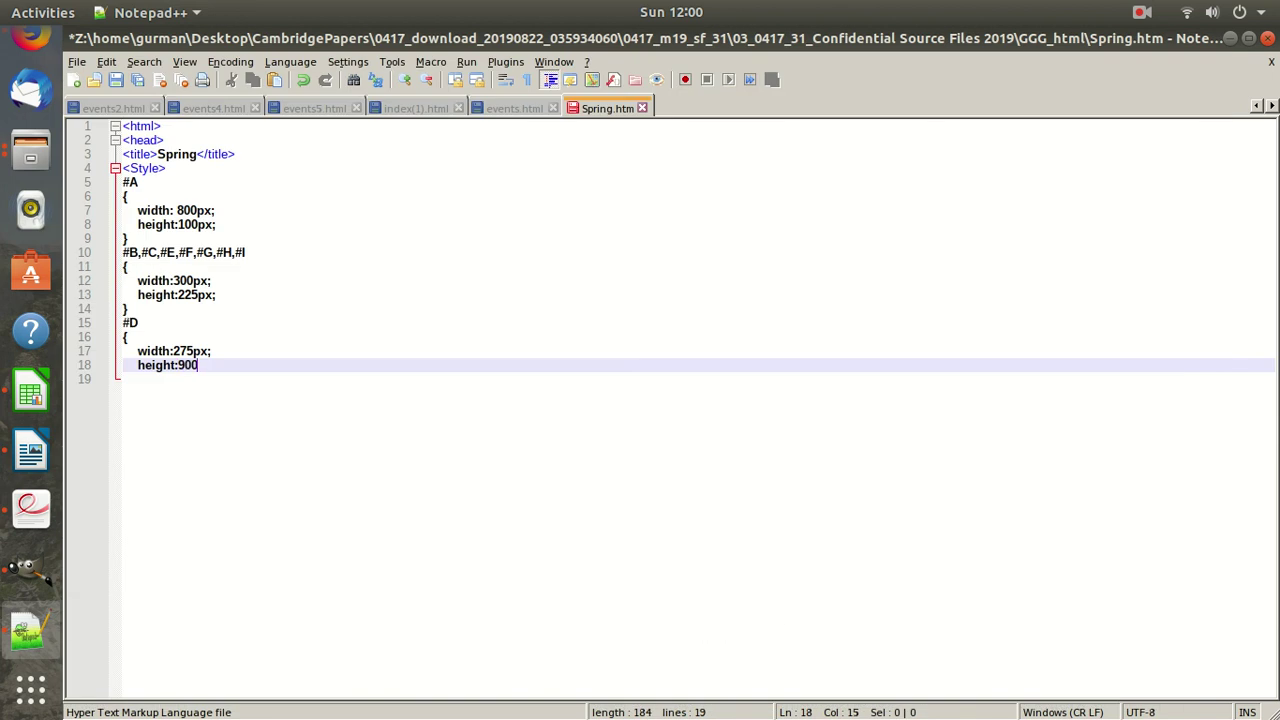
text(px;)
key(Return)
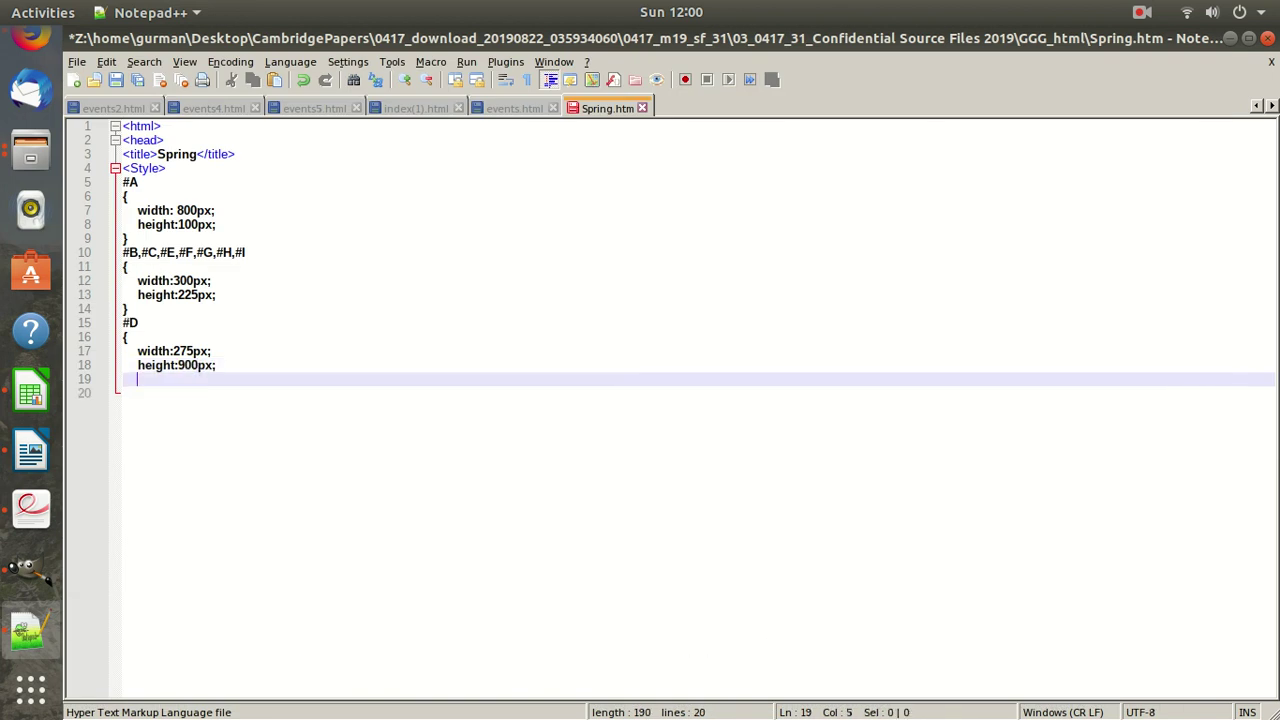
text(})
key(Return)
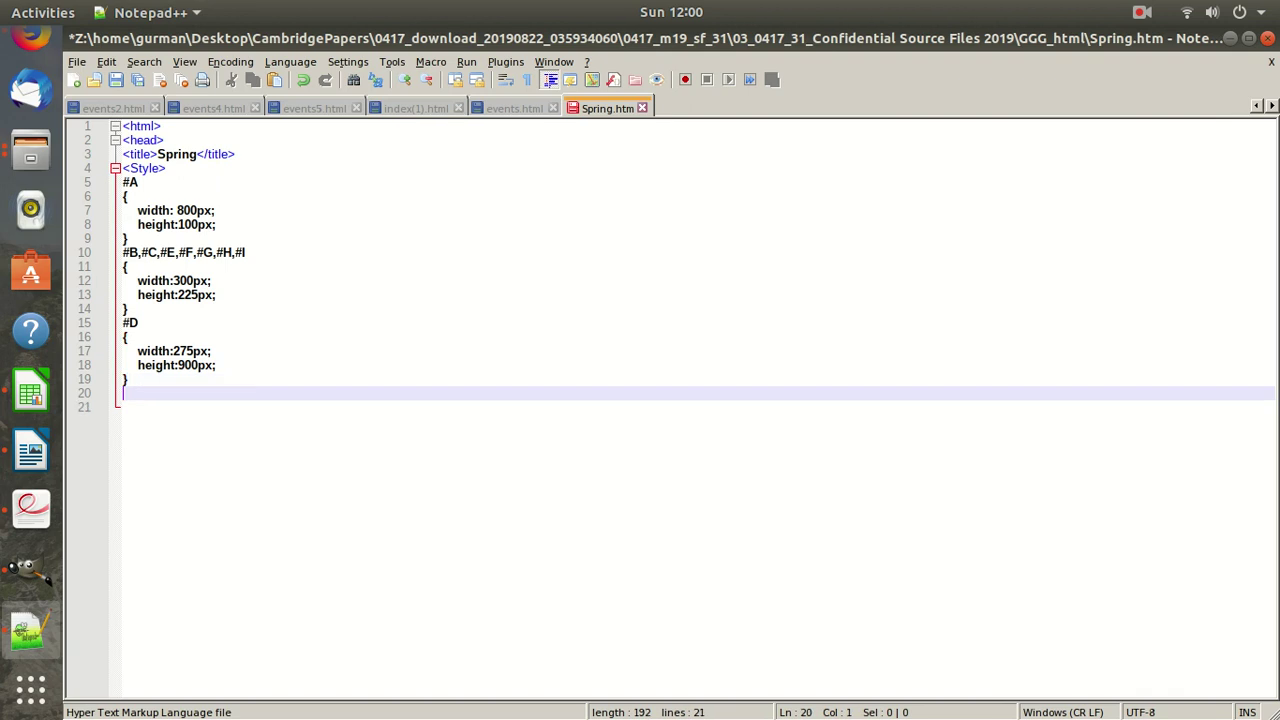
Start a #K rule with an opening brace below the #D rule, checking the cell's letter in Document Viewer
text(#)
click(30, 508)
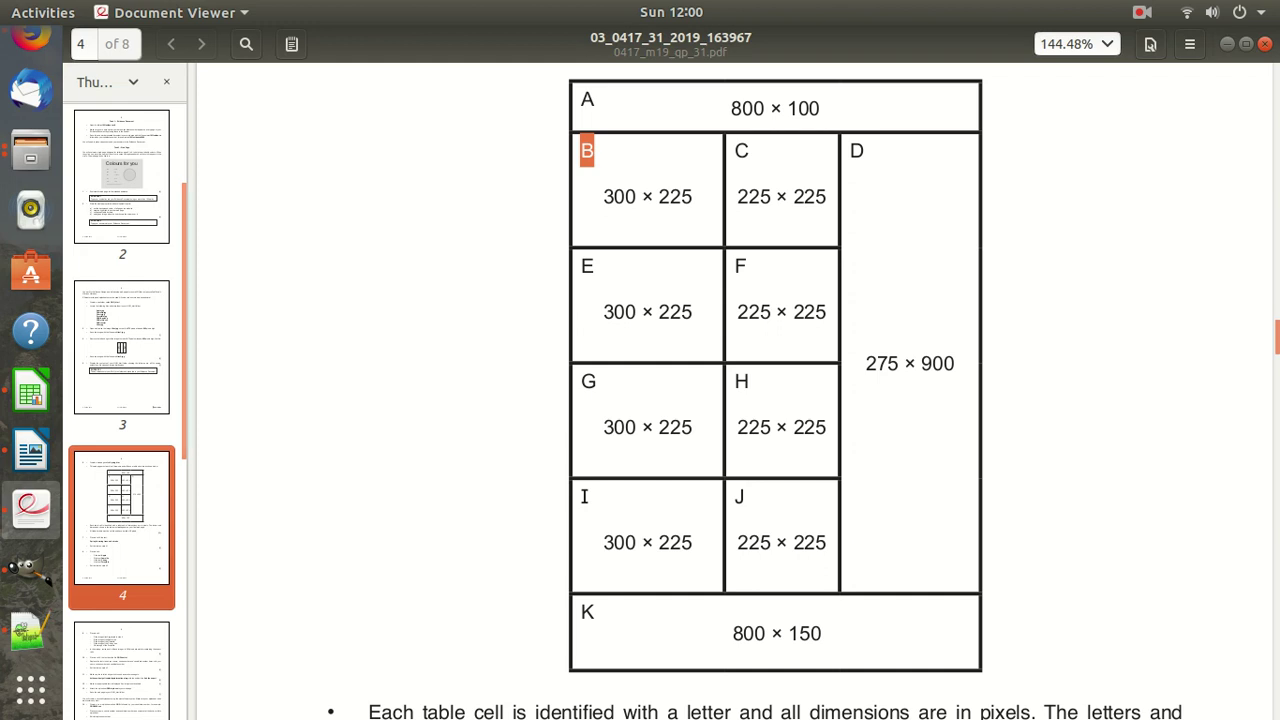
key(alt+Tab)
text(K)
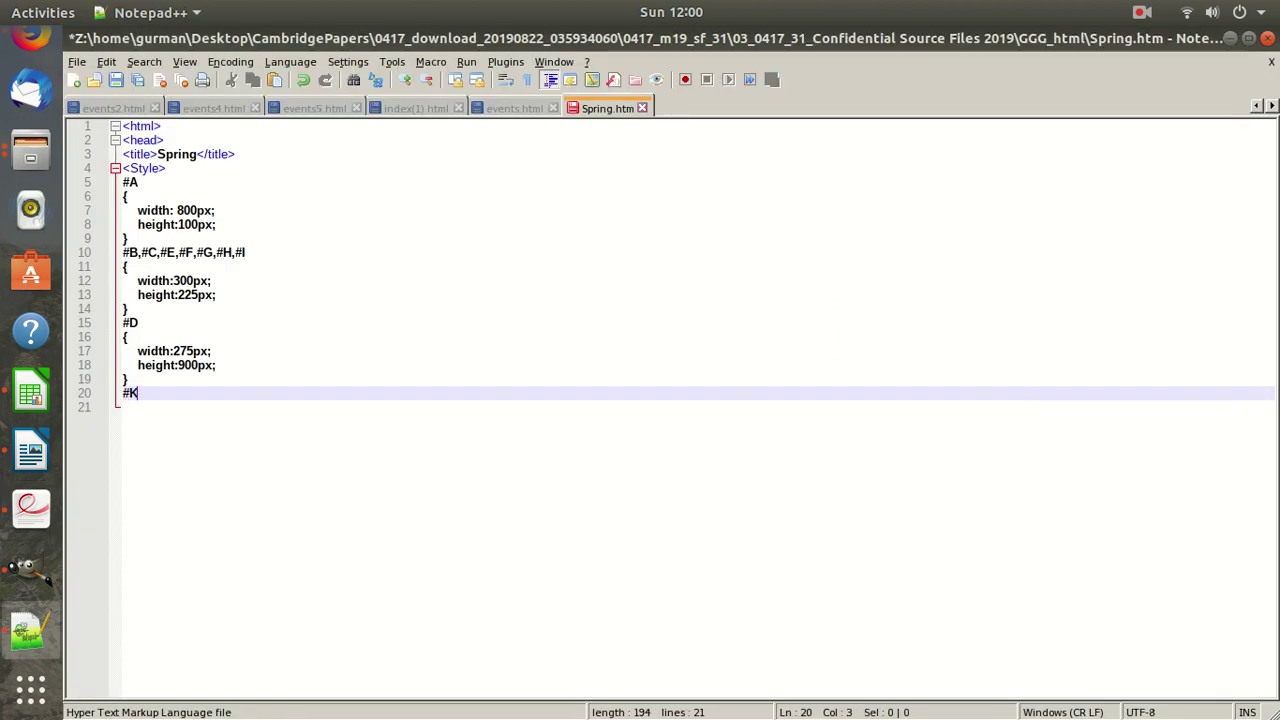
key(Return)
text({)
key(Return)
Add an indented width:800; declaration to the #K rule
key(Tab)
text(eid)
key(BackSpace)
key(BackSpace)
key(BackSpace)
text(wi)
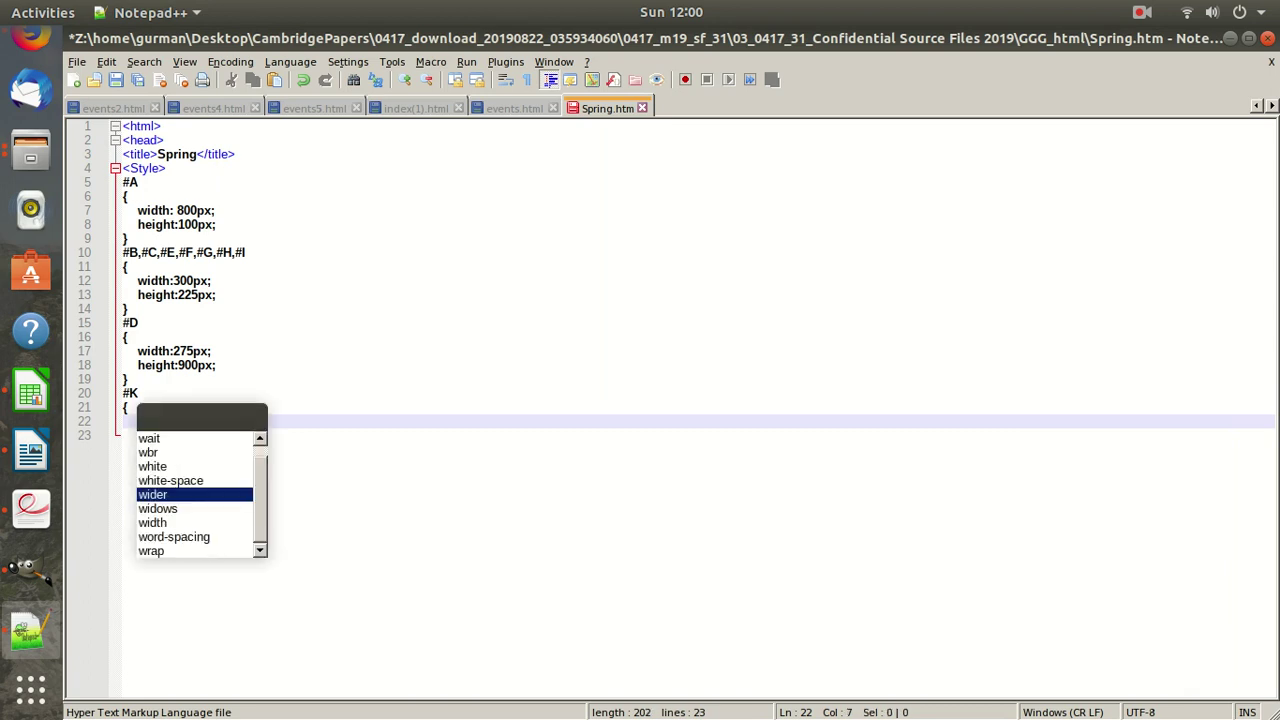
key(Return)
key(BackSpace)
key(BackSpace)
text(t)
key(BackSpace)
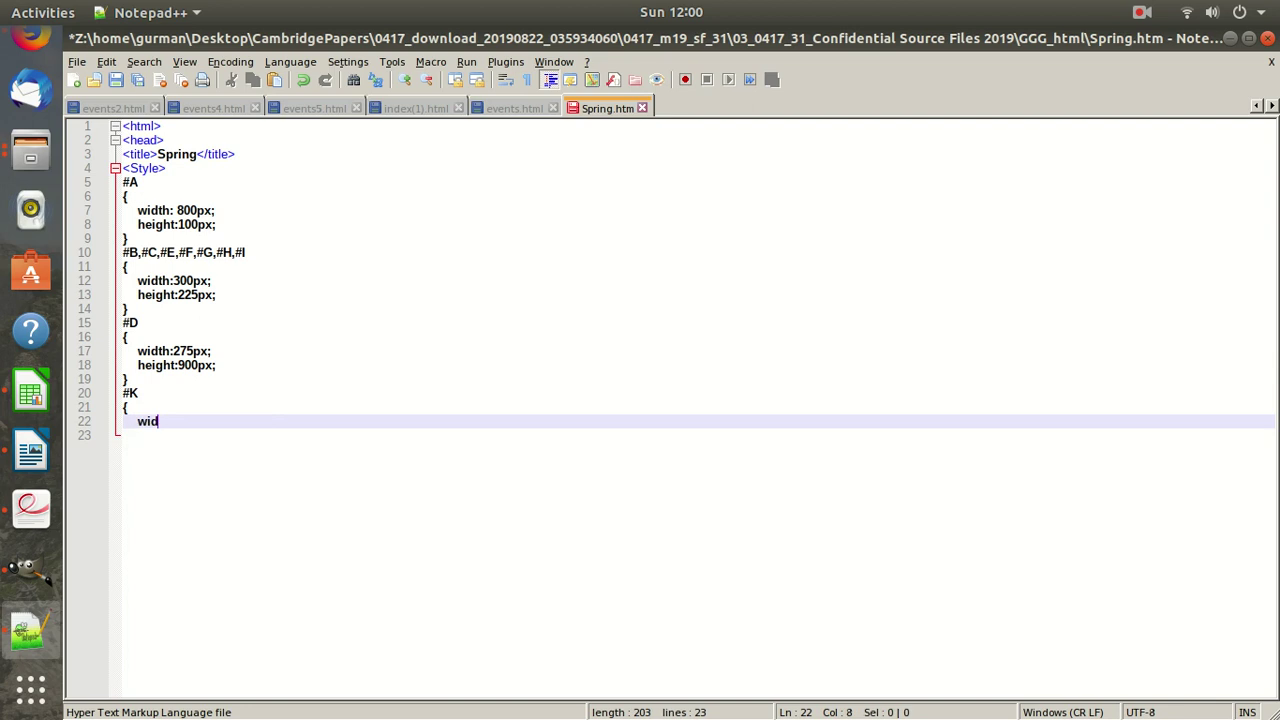
text(th:800;)
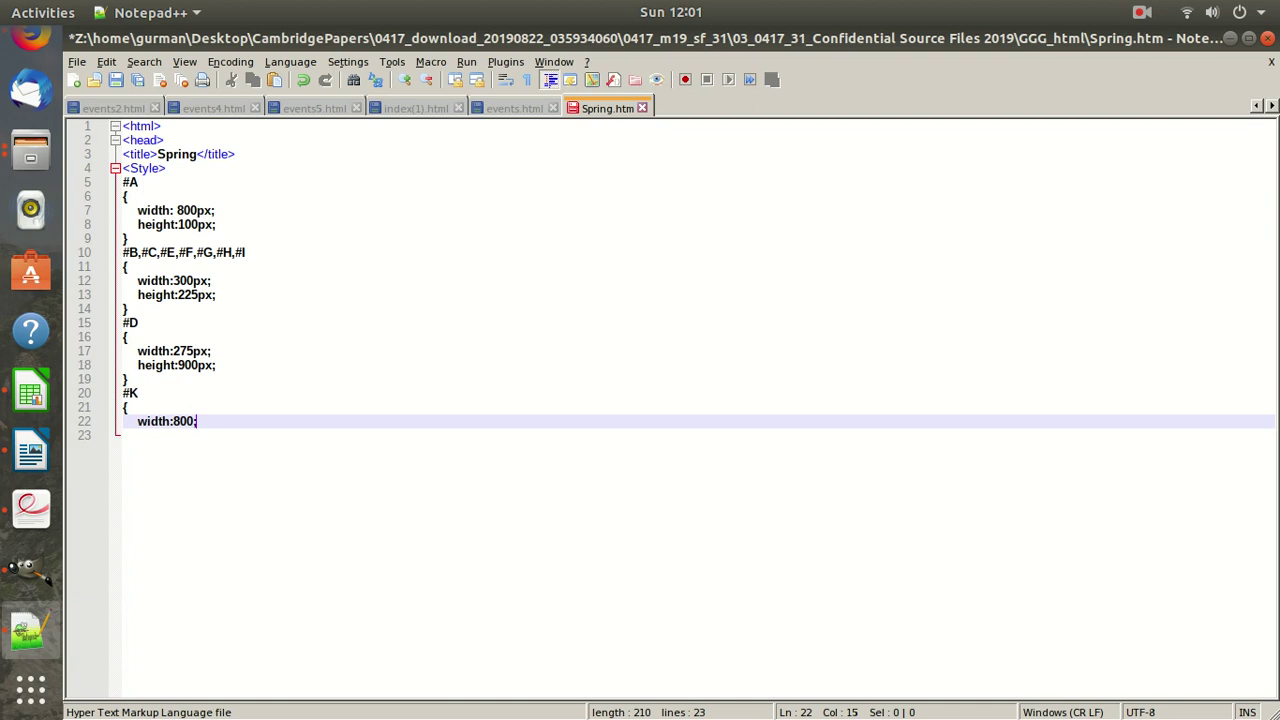
Add height:150px; to the #K rule and append the missing px unit to its width of 800
key(Return)
text(he)
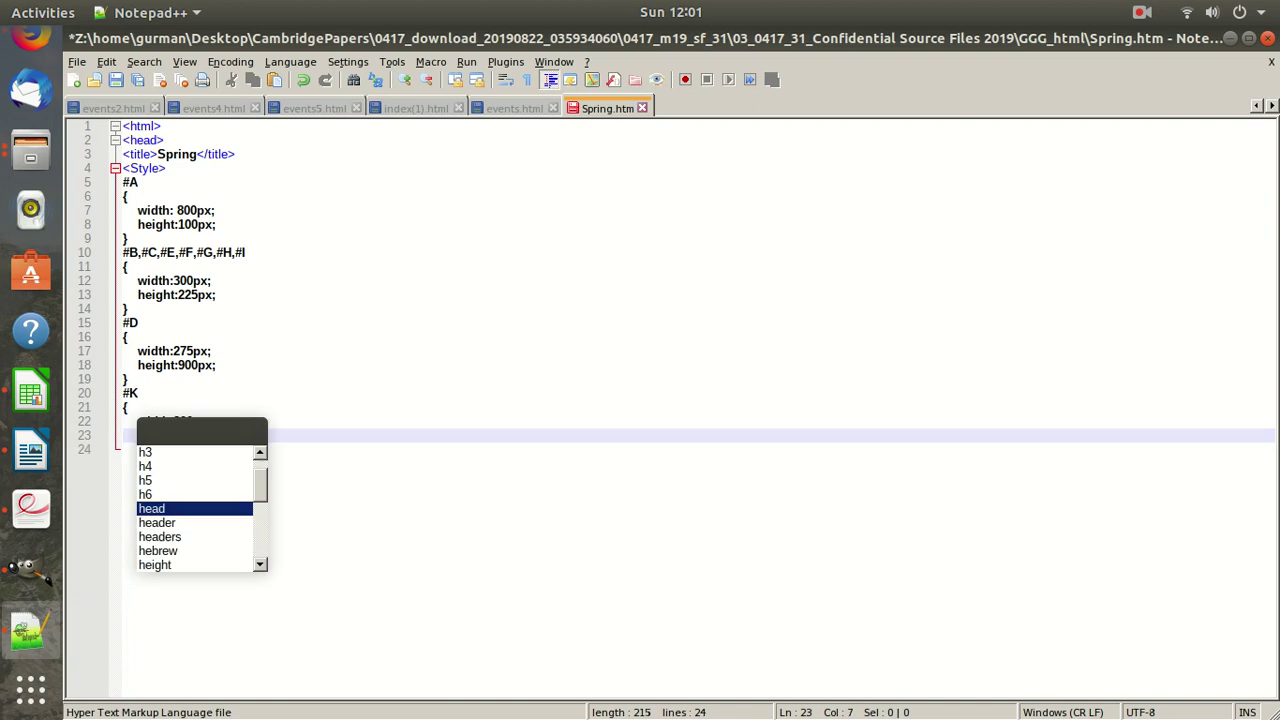
text(ight:)
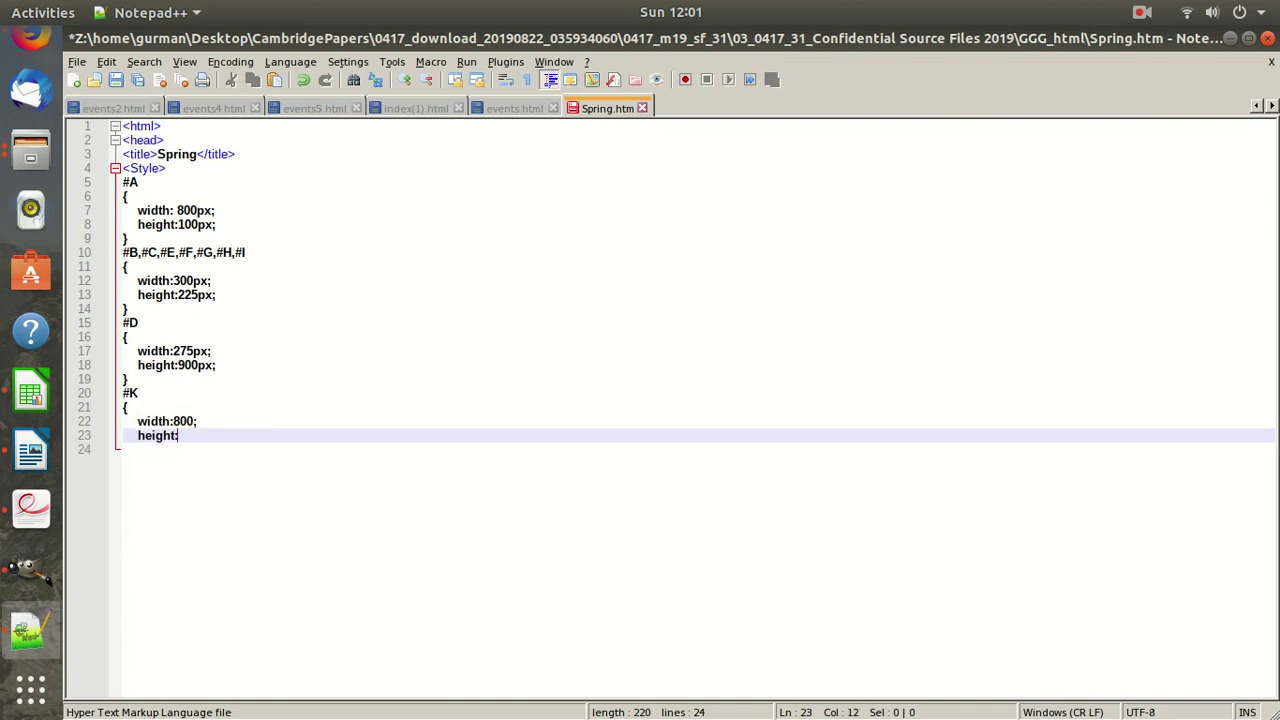
text(150px;)
click(193, 421)
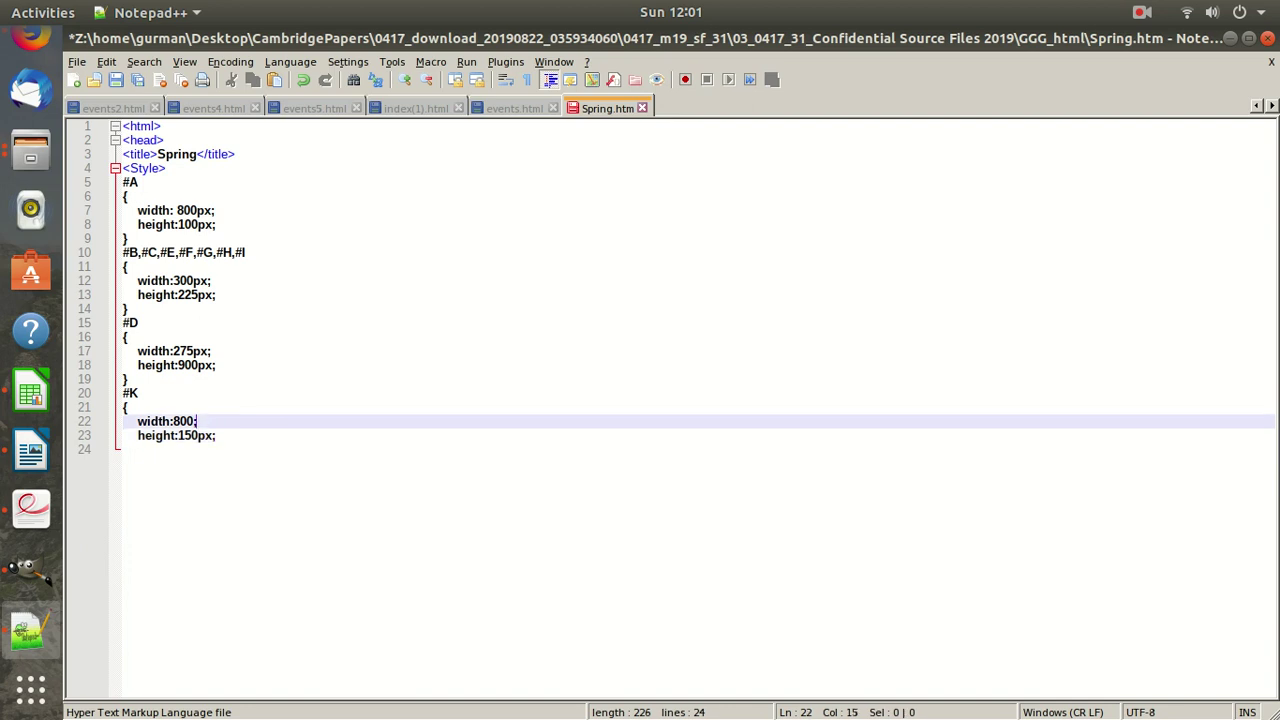
text(px)
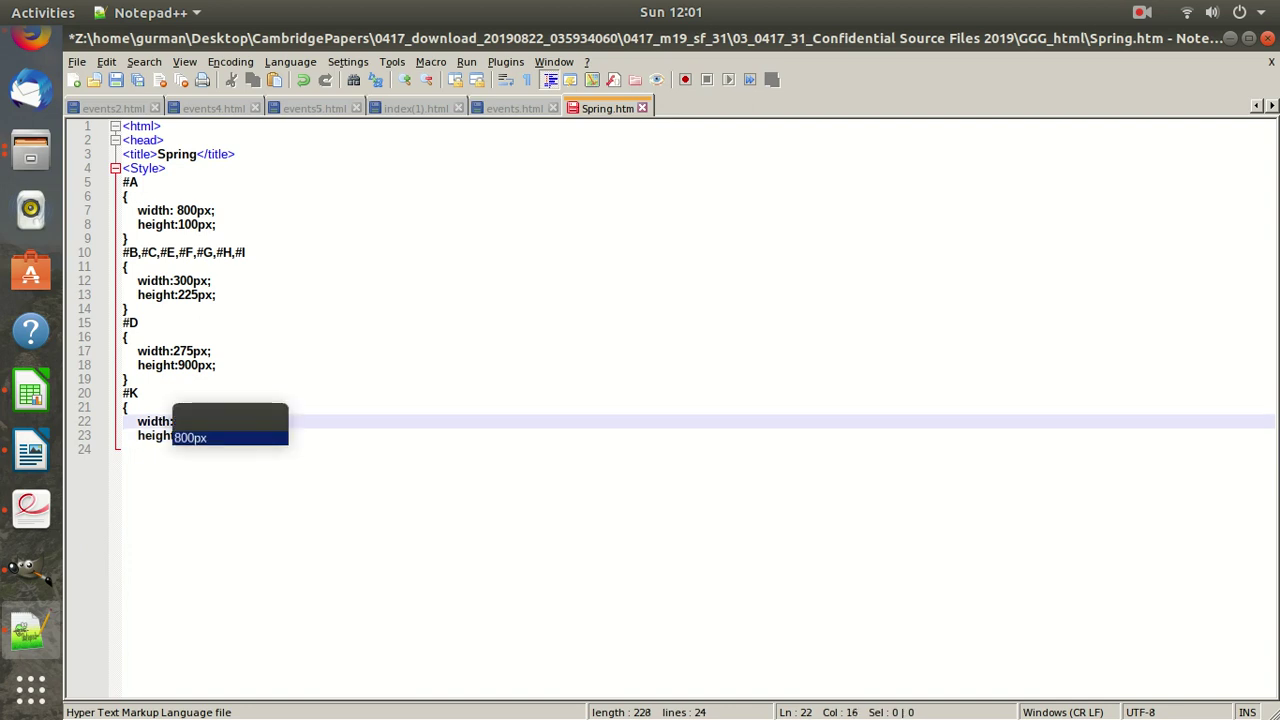
key(Escape)
Close the #K rule with a brace and end the style block with </style> on its own line
key(Down)
key(Right)
key(Return)
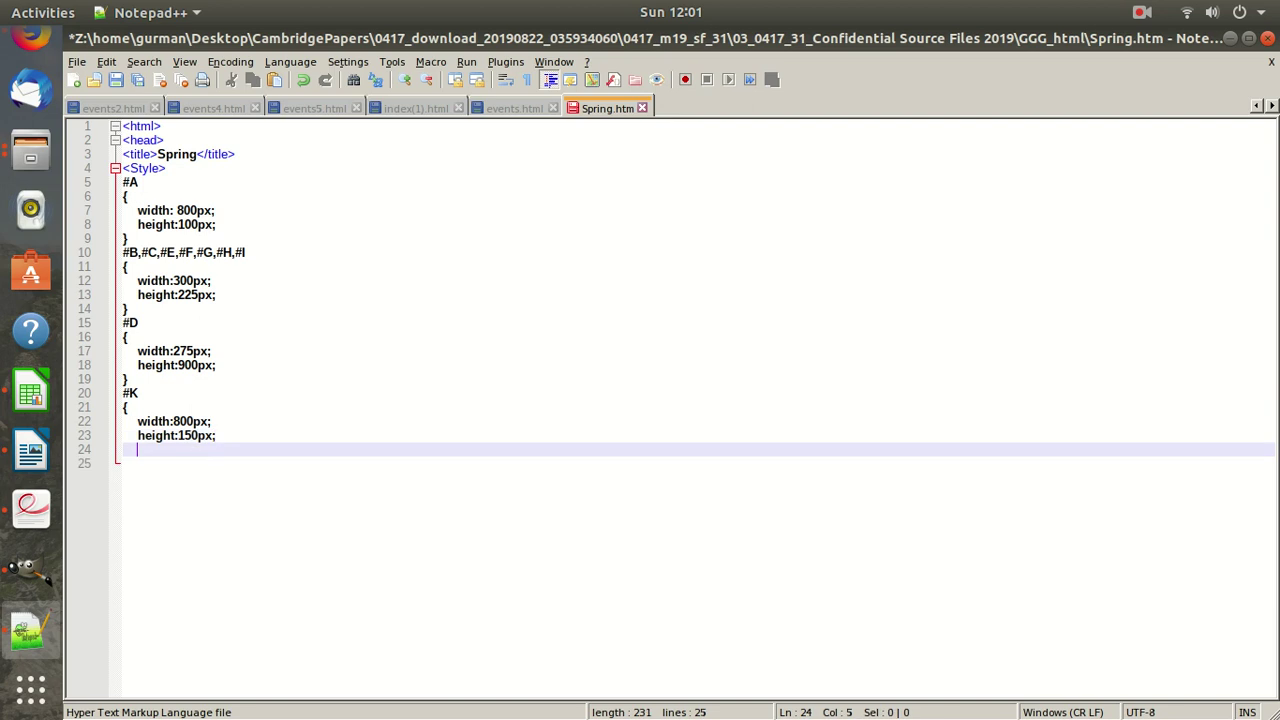
text(})
key(Return)
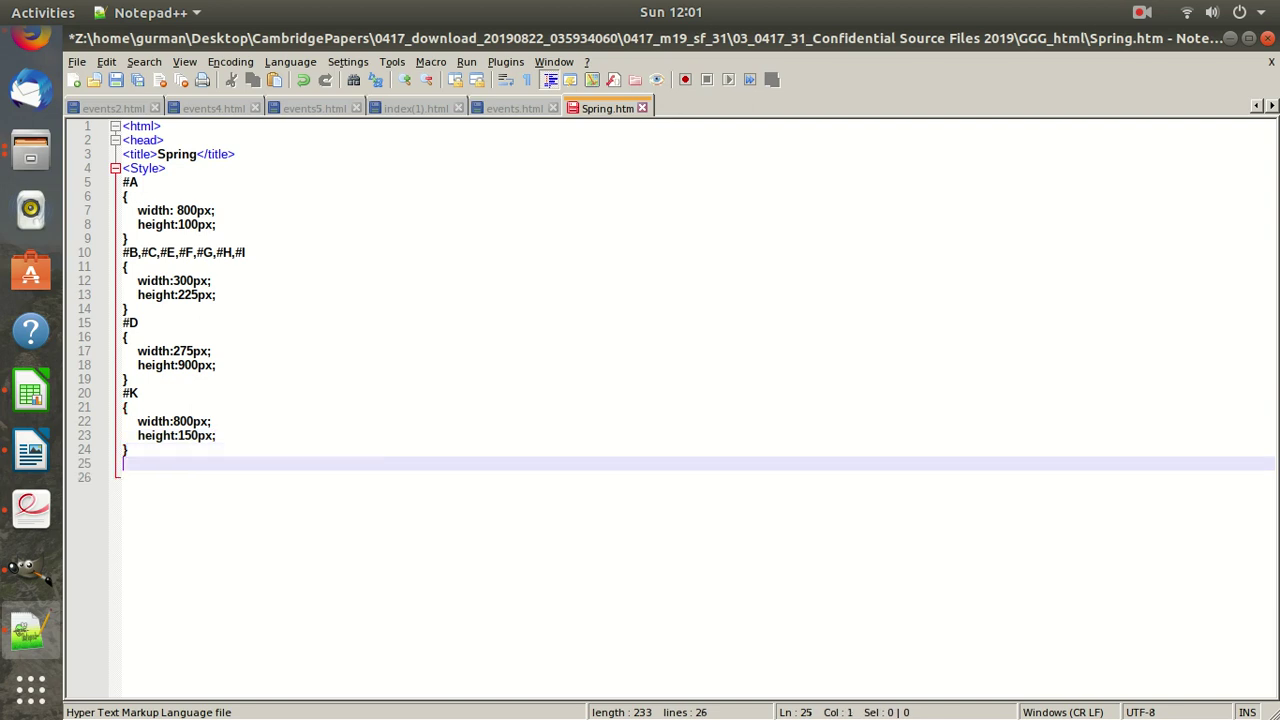
text(</style)
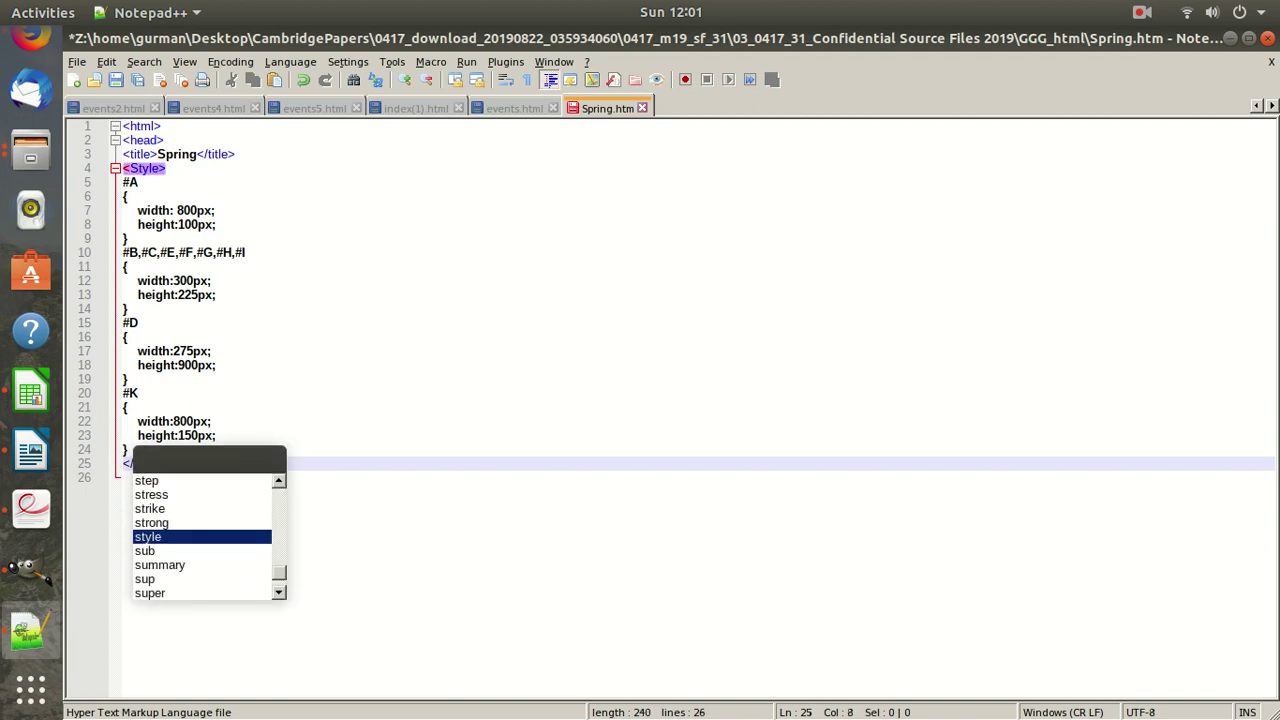
text(>)
key(Return)
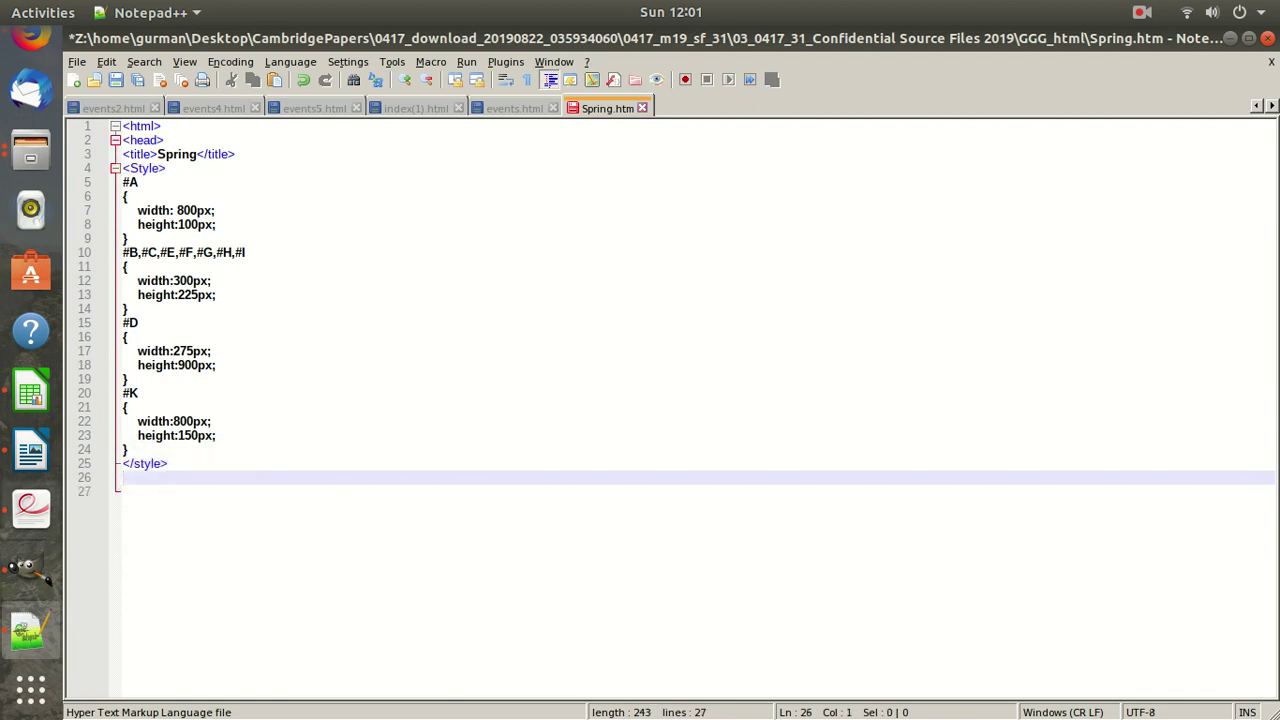
Compare the table cell layout in Document Viewer with the finished style rules in Notepad++
click(30, 508)
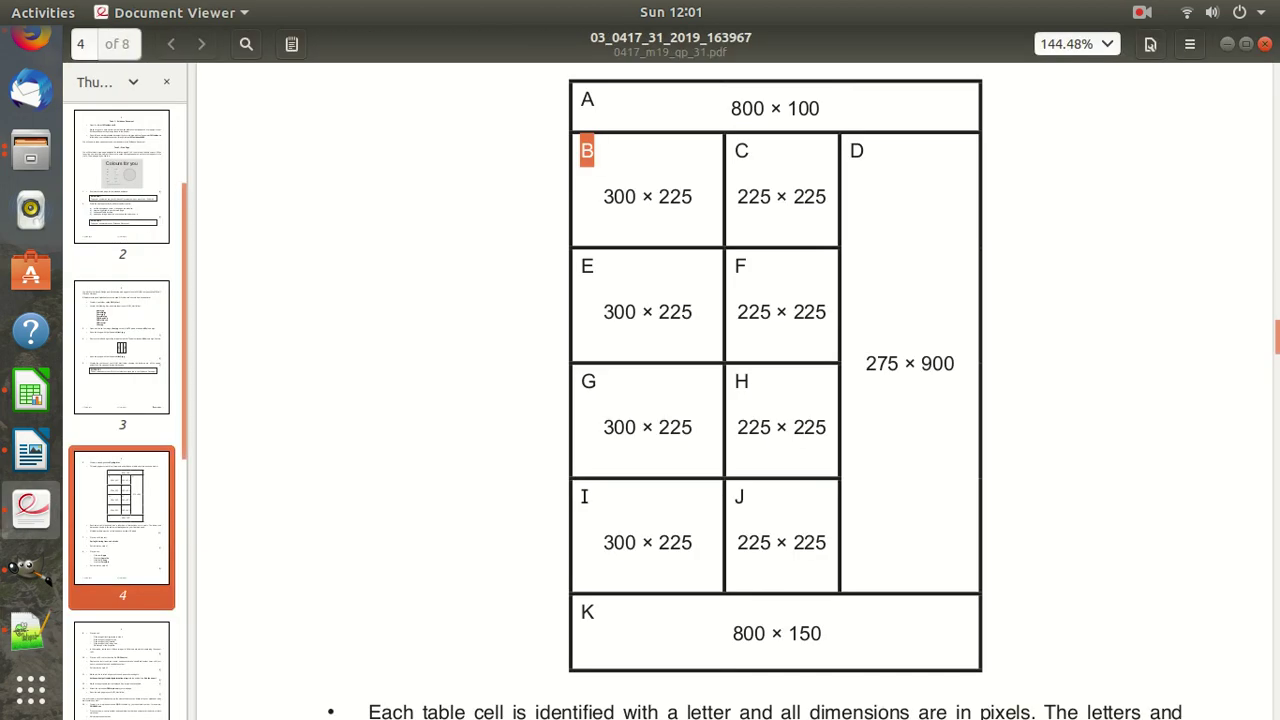
click(1227, 44)
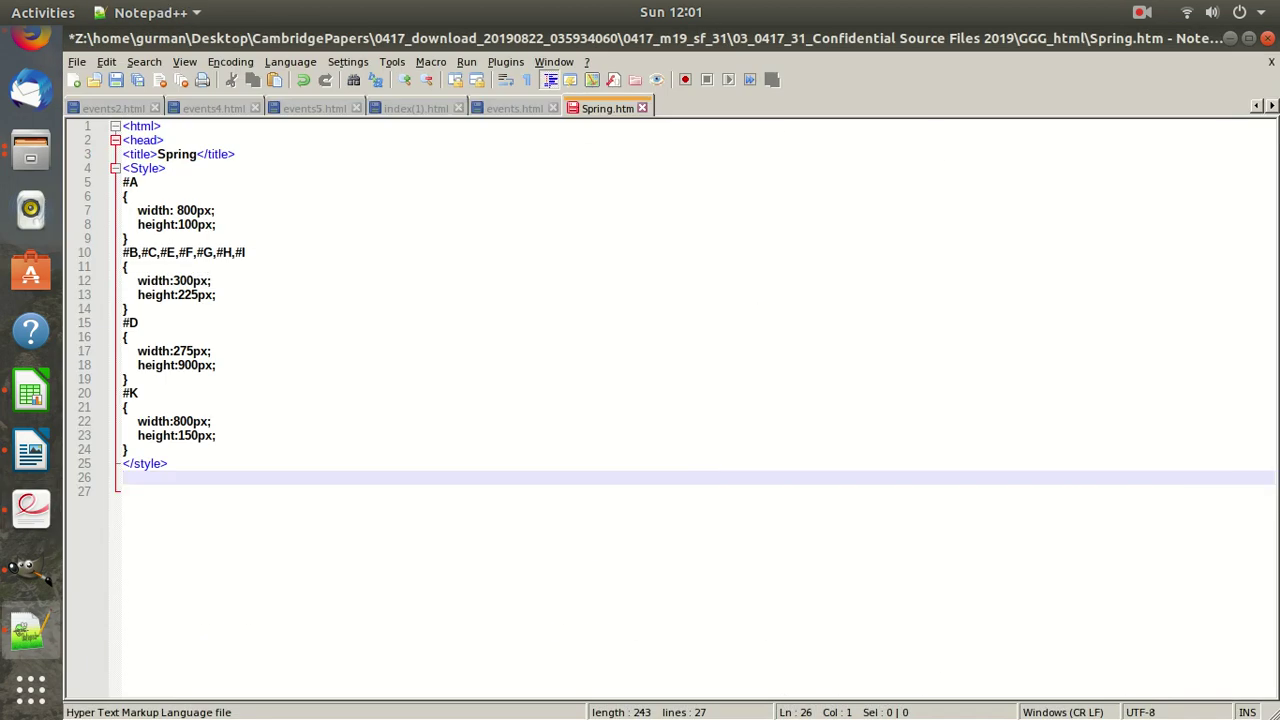
key(alt+Tab)
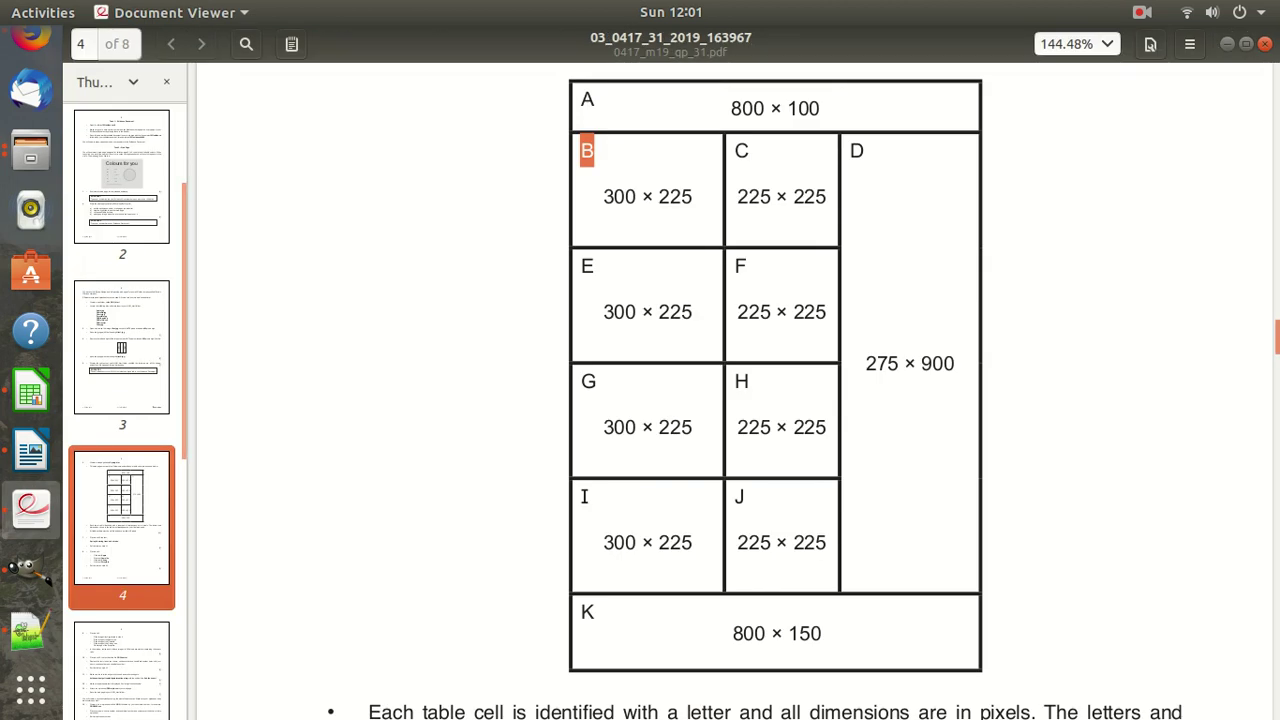
key(alt+Tab)
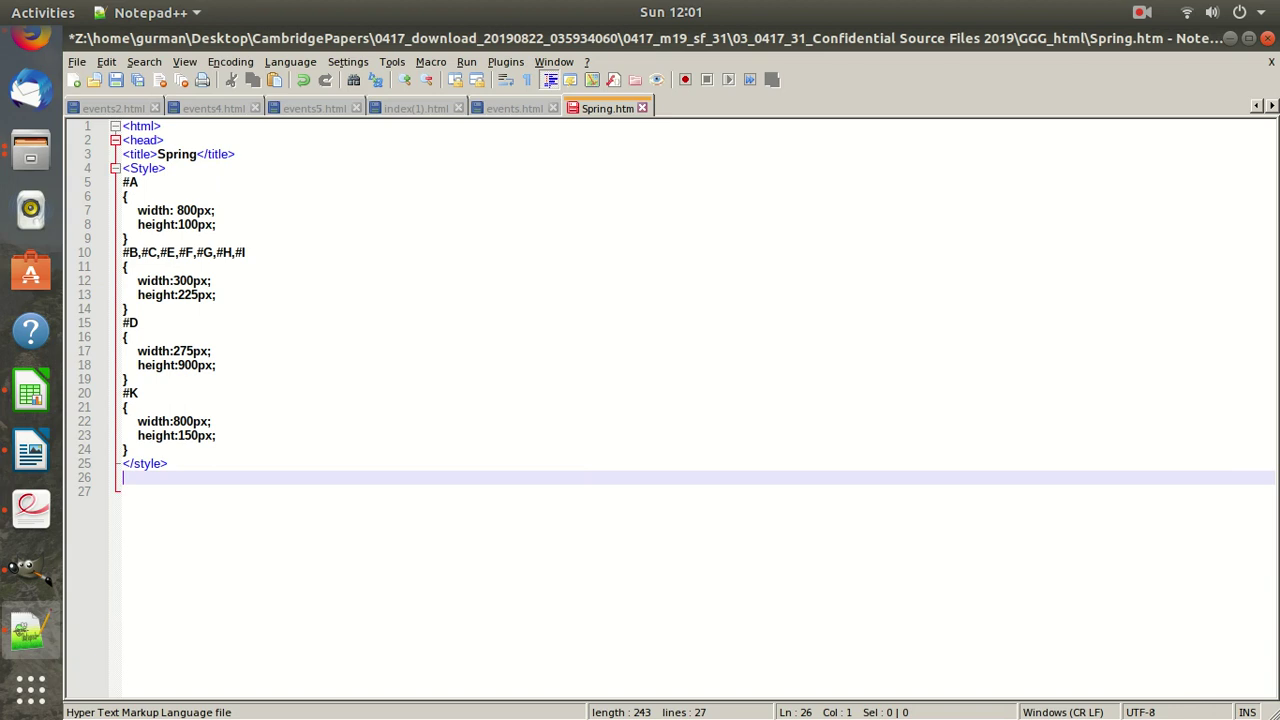
click(30, 509)
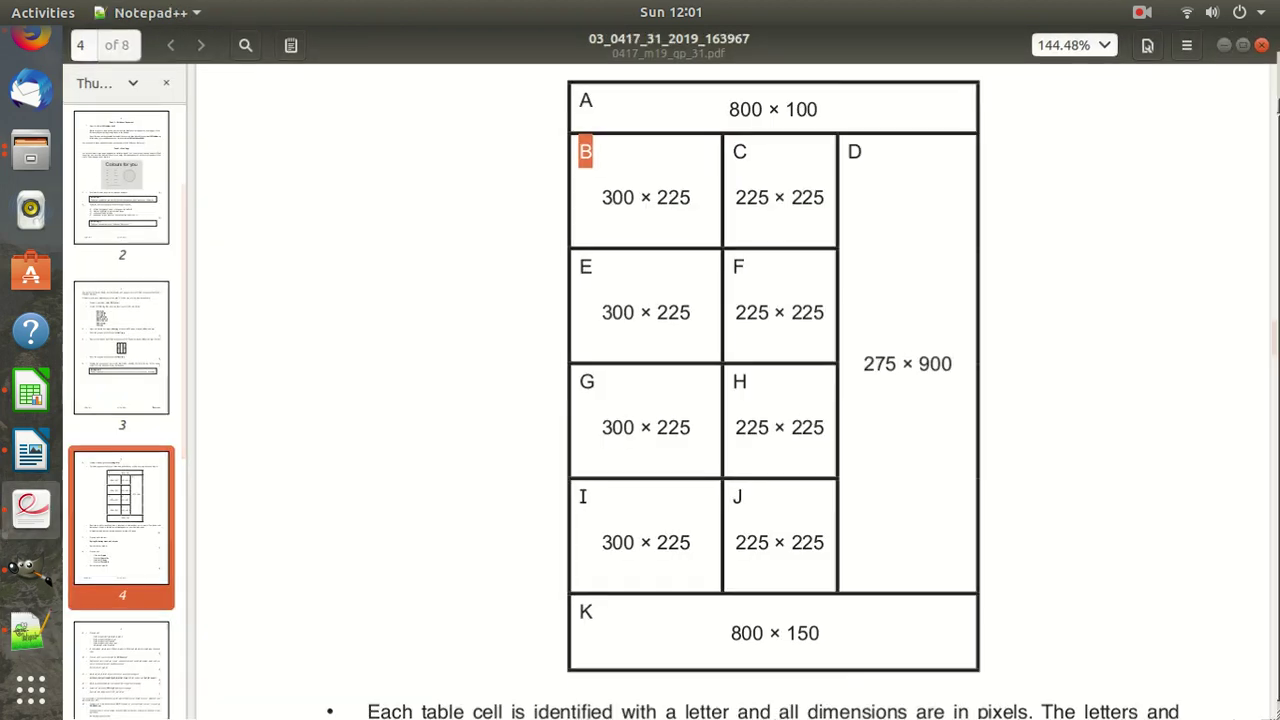
key(alt+Tab)
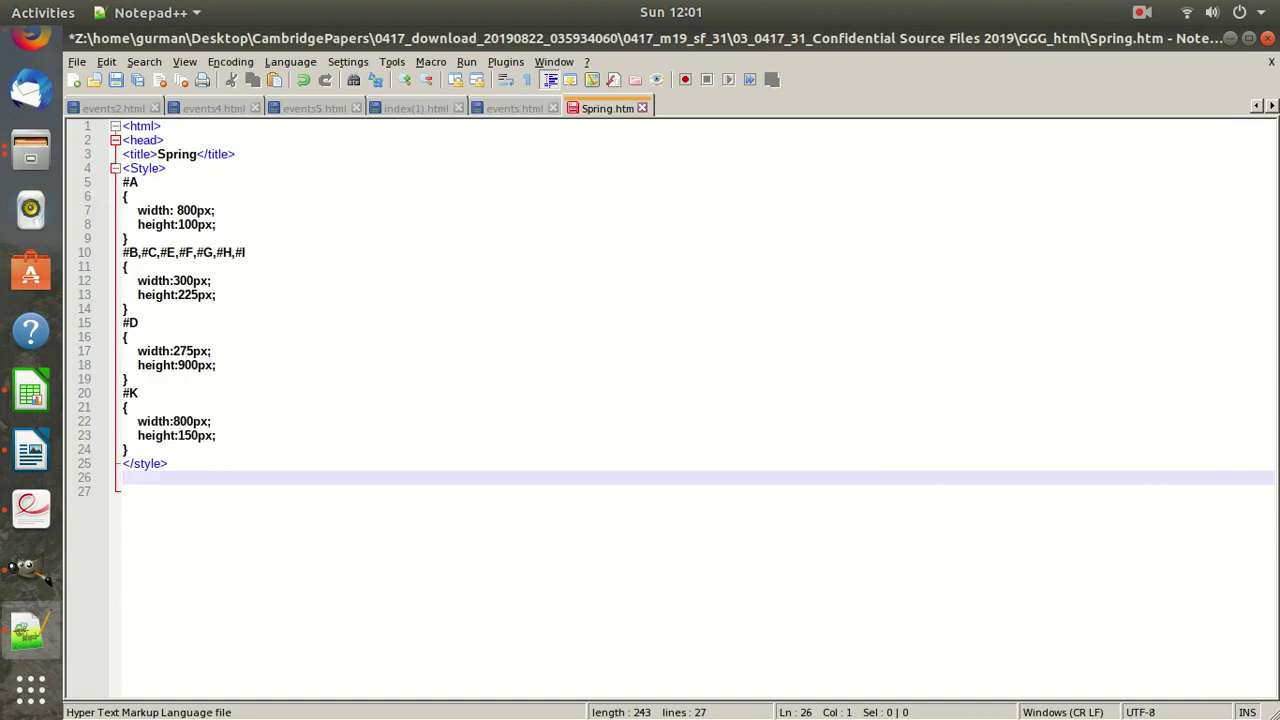